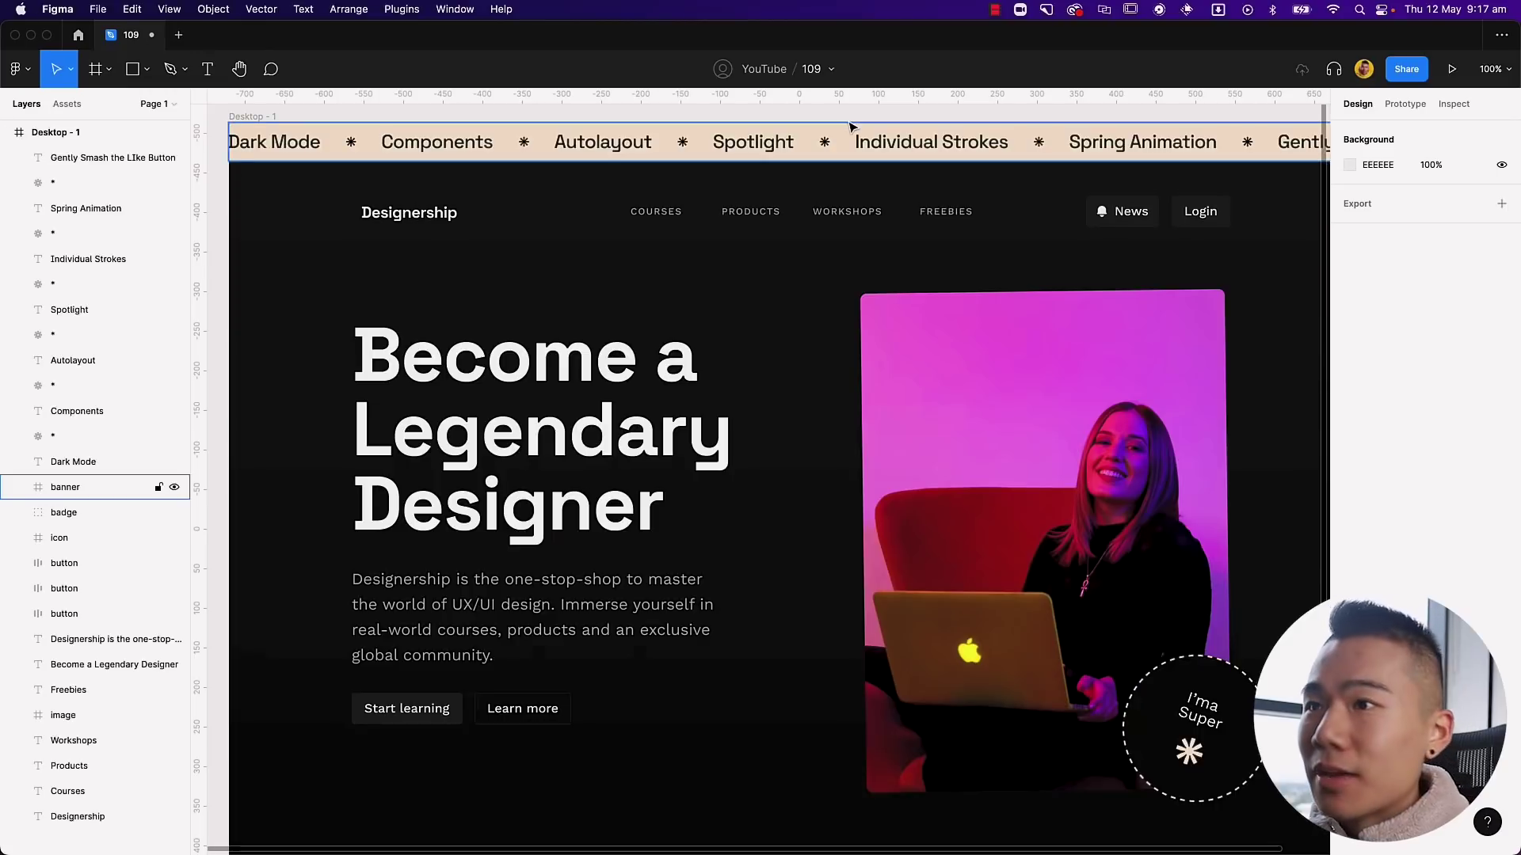
Step: Switch the interface to the dark theme
left_click(824, 331)
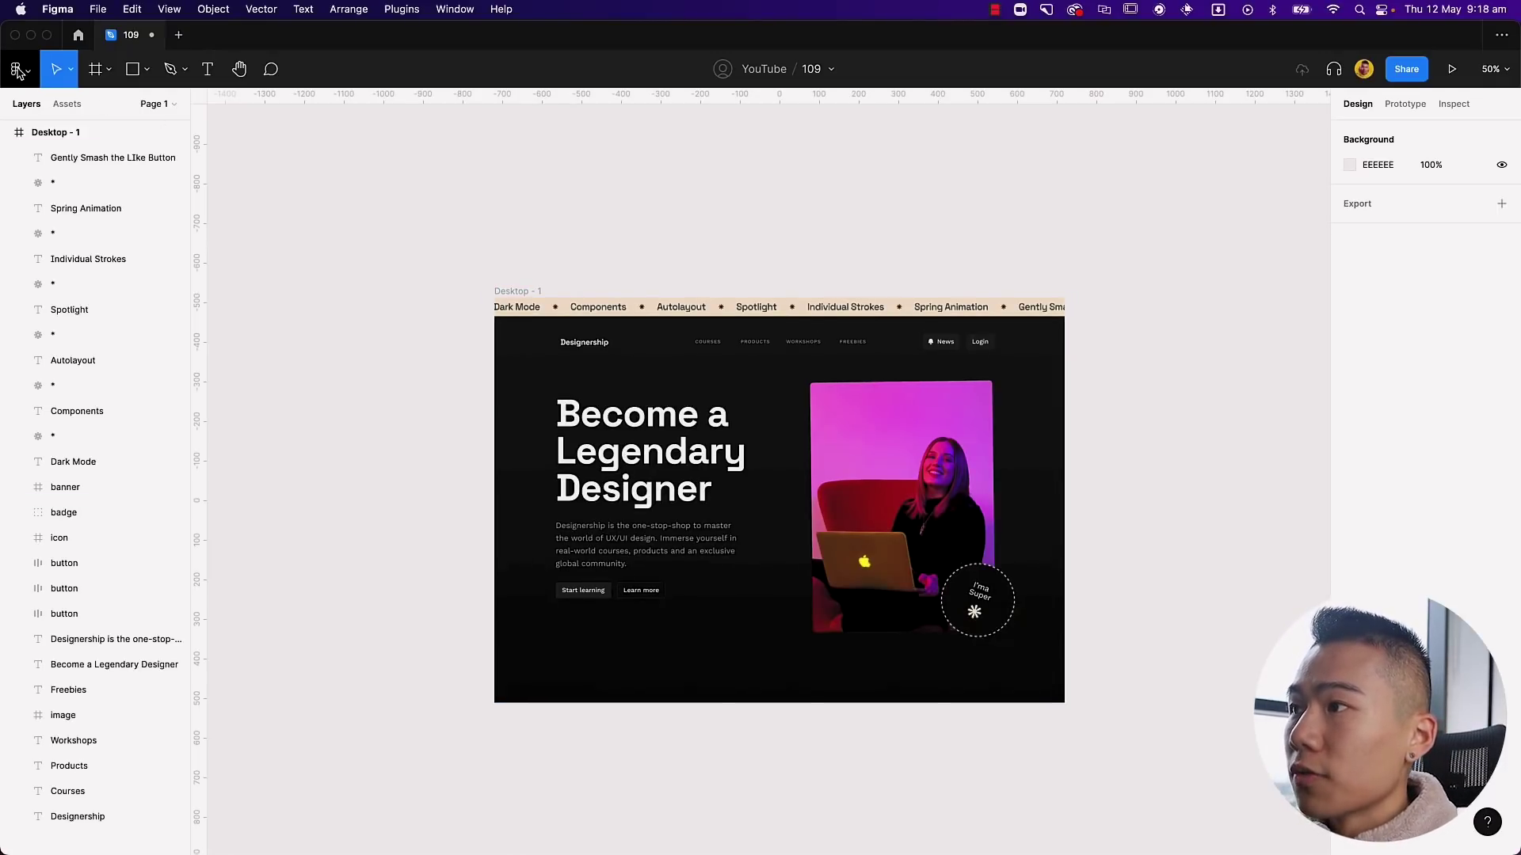
left_click(15, 72)
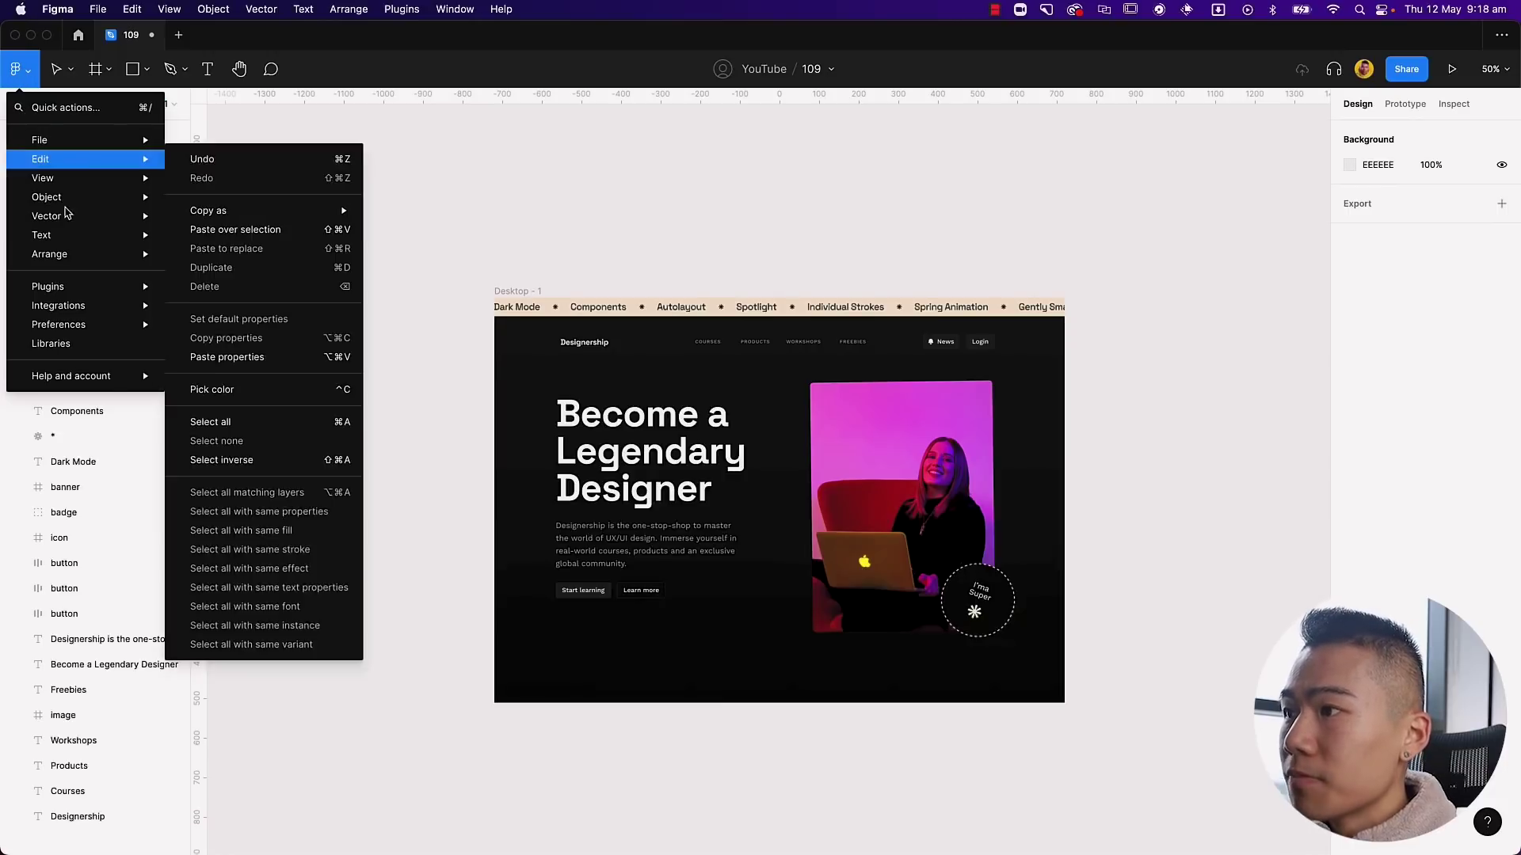
mouse_move(88, 325)
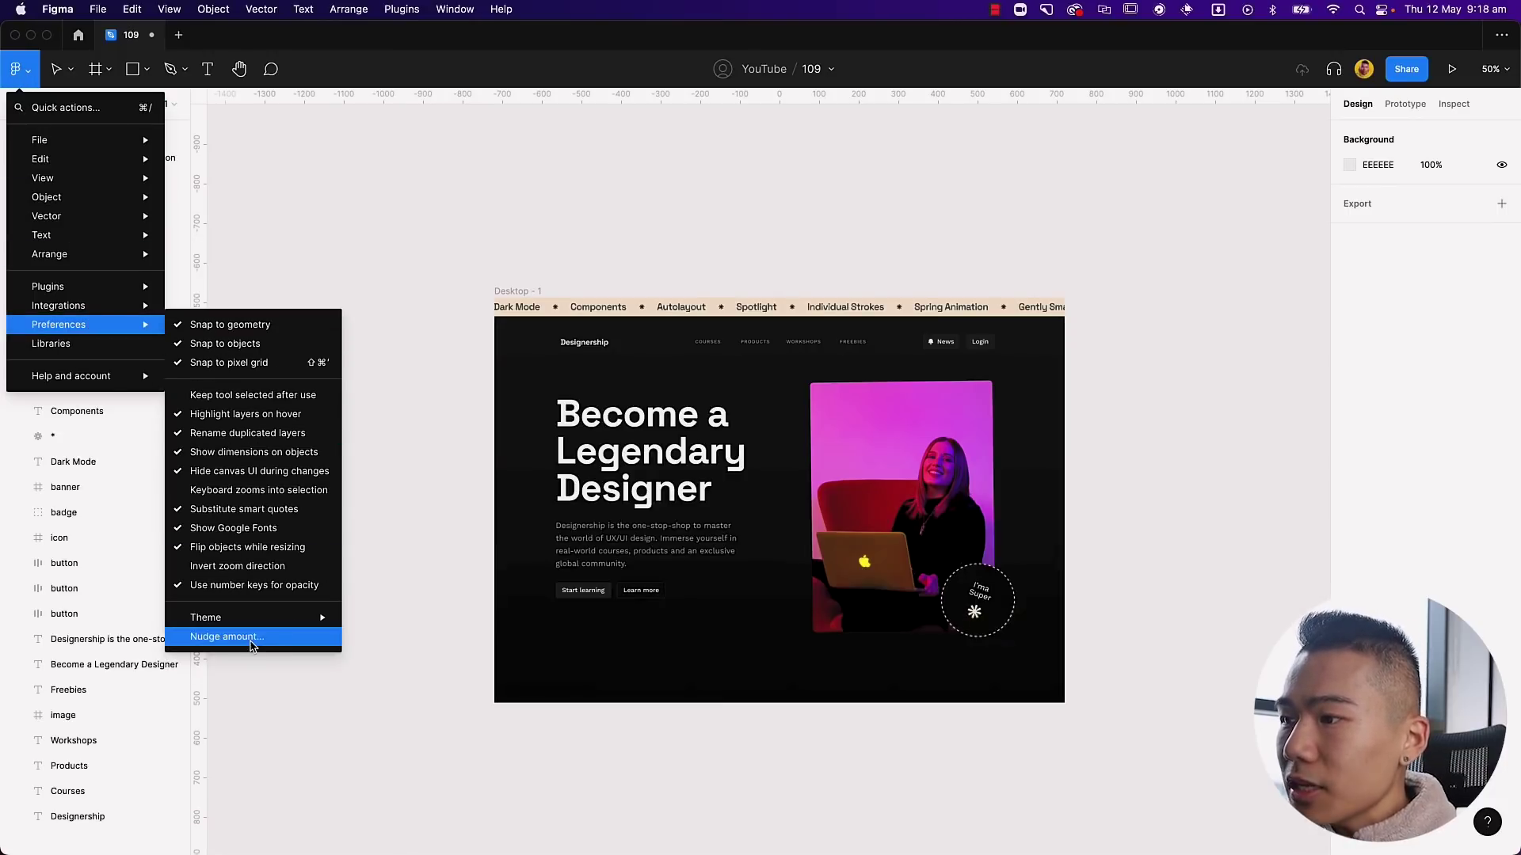
mouse_move(258, 625)
left_click(380, 638)
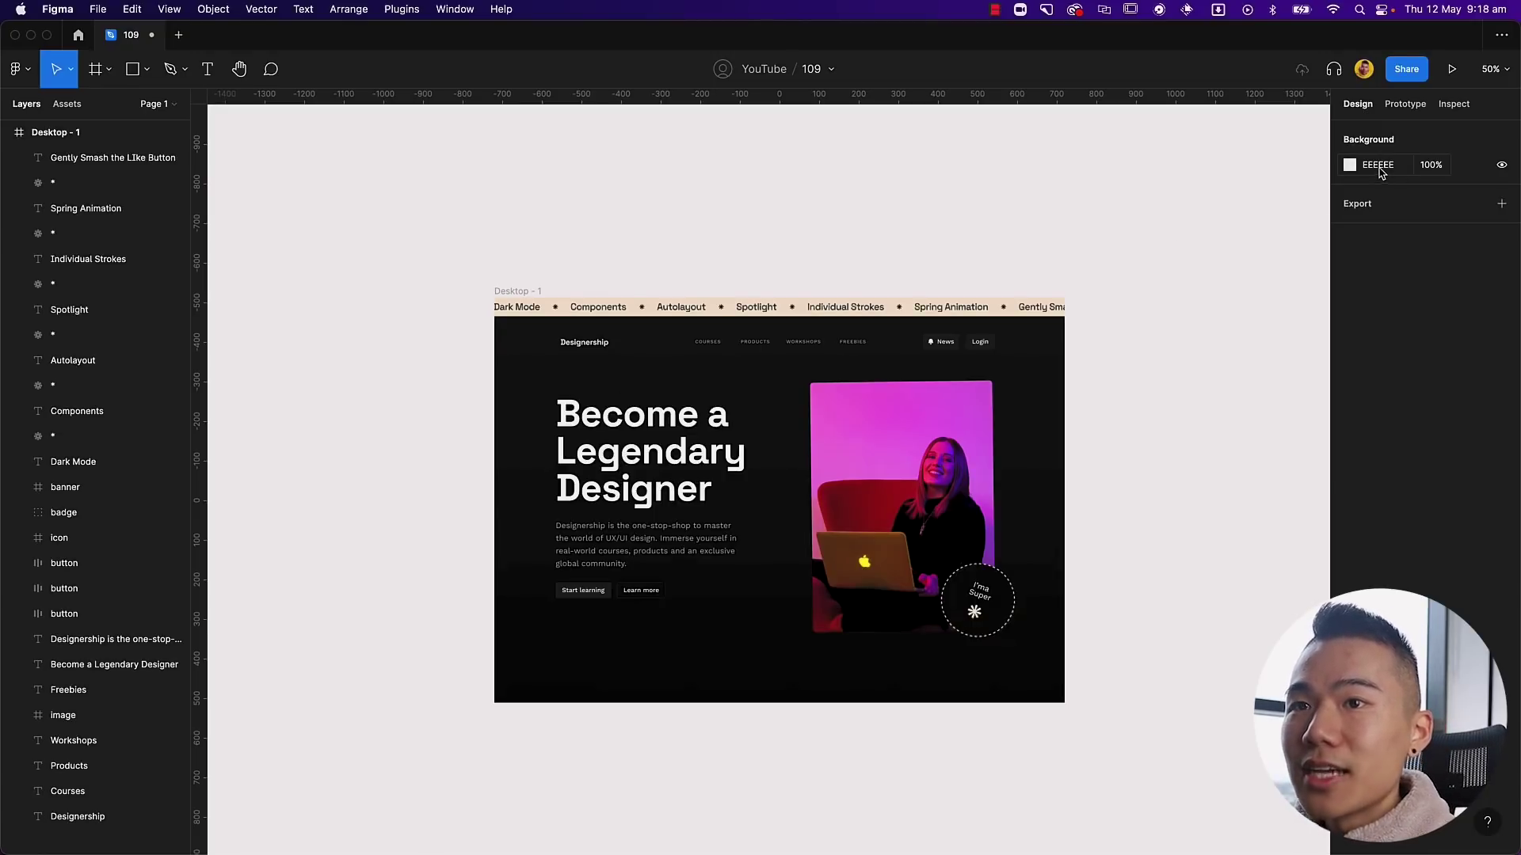
Step: Set the page's canvas background color to 2C2C2C
left_click(1378, 166)
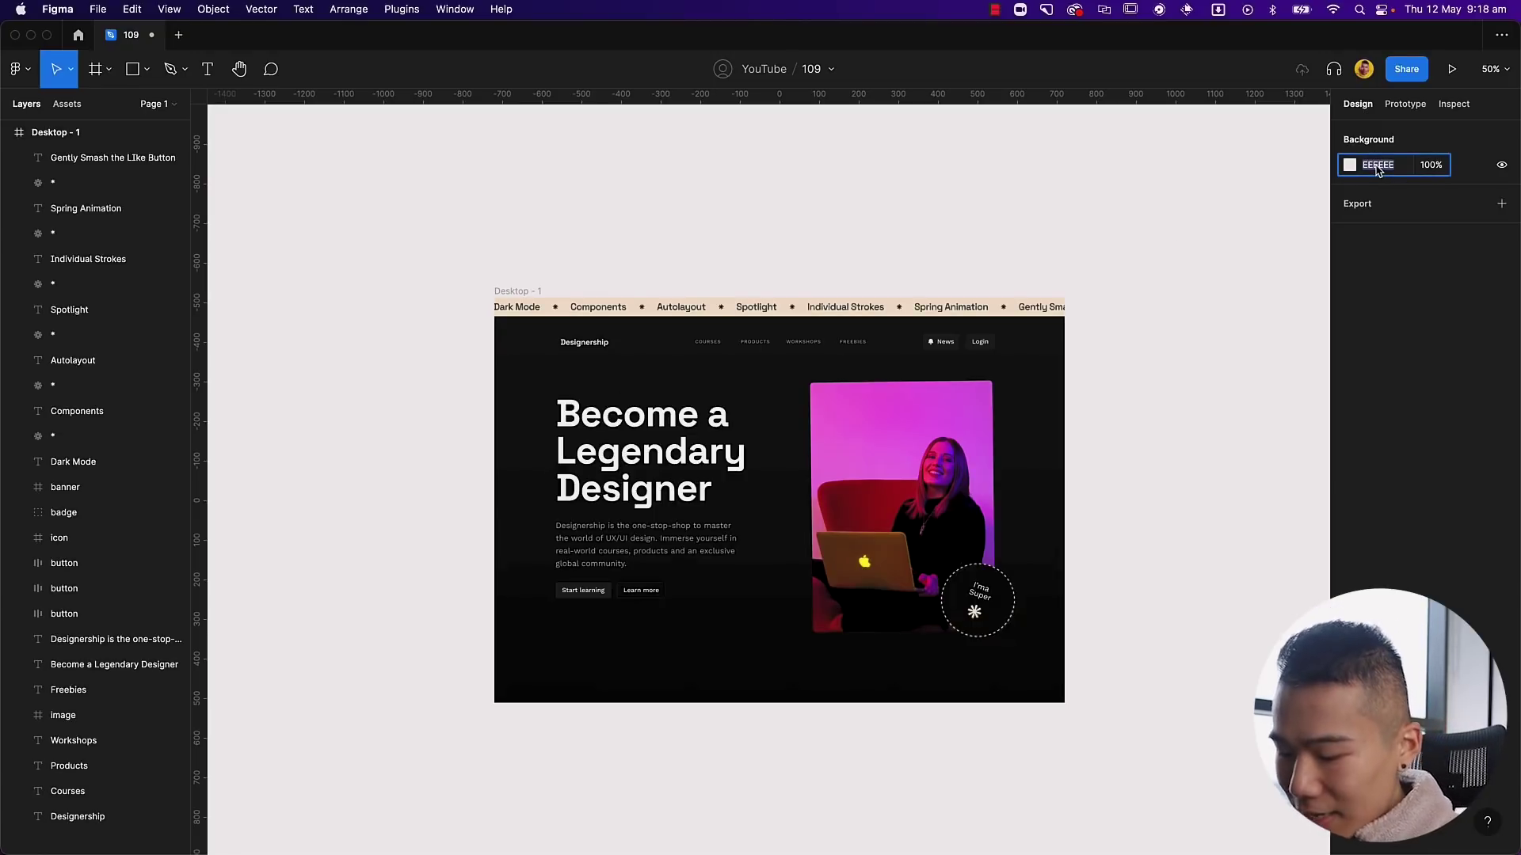
type("2")
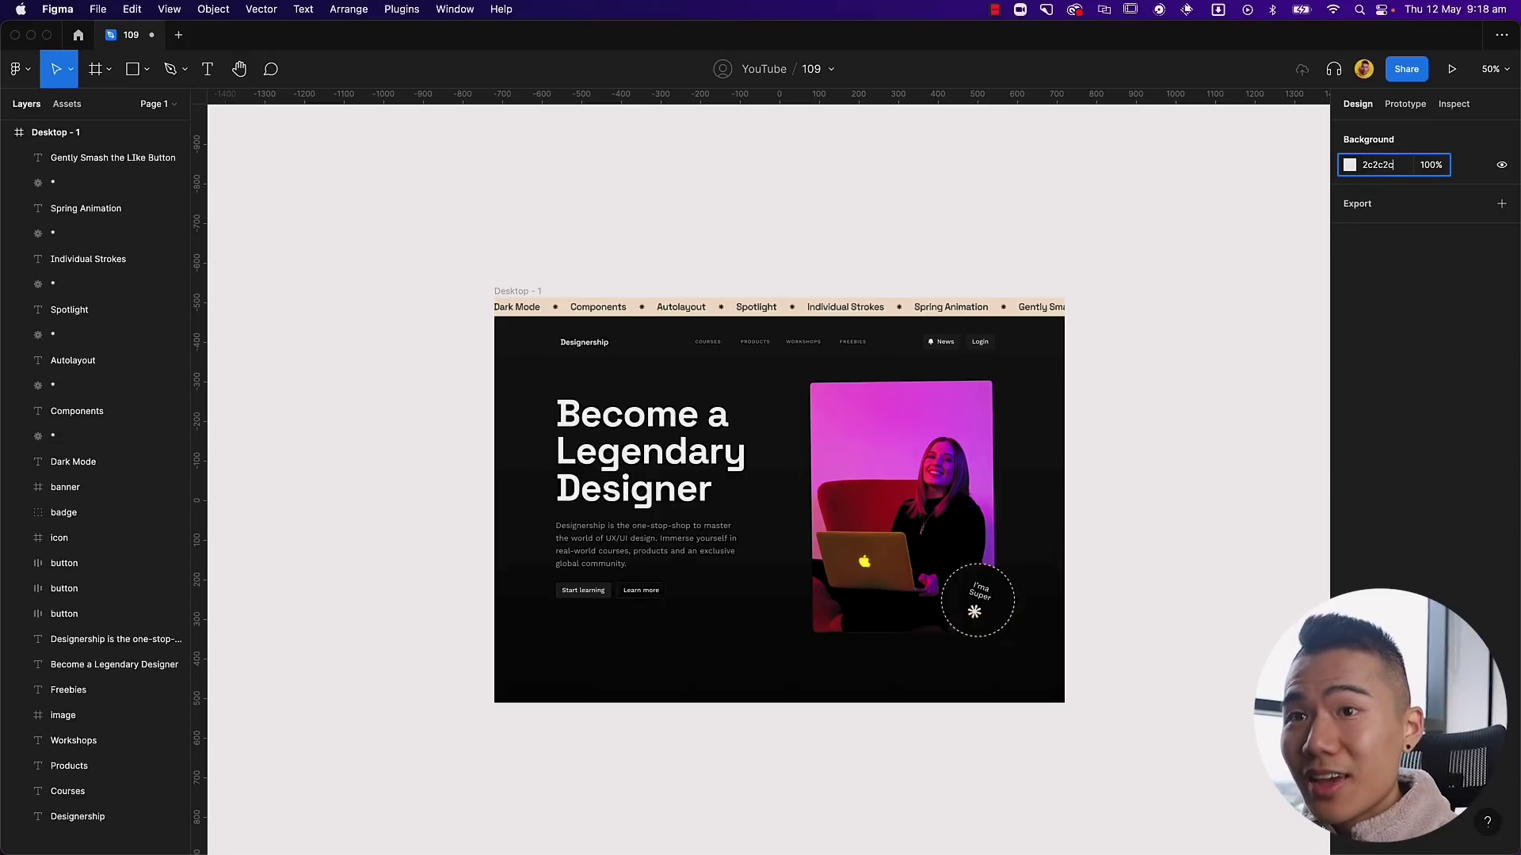
type("c2c2c")
key("Return")
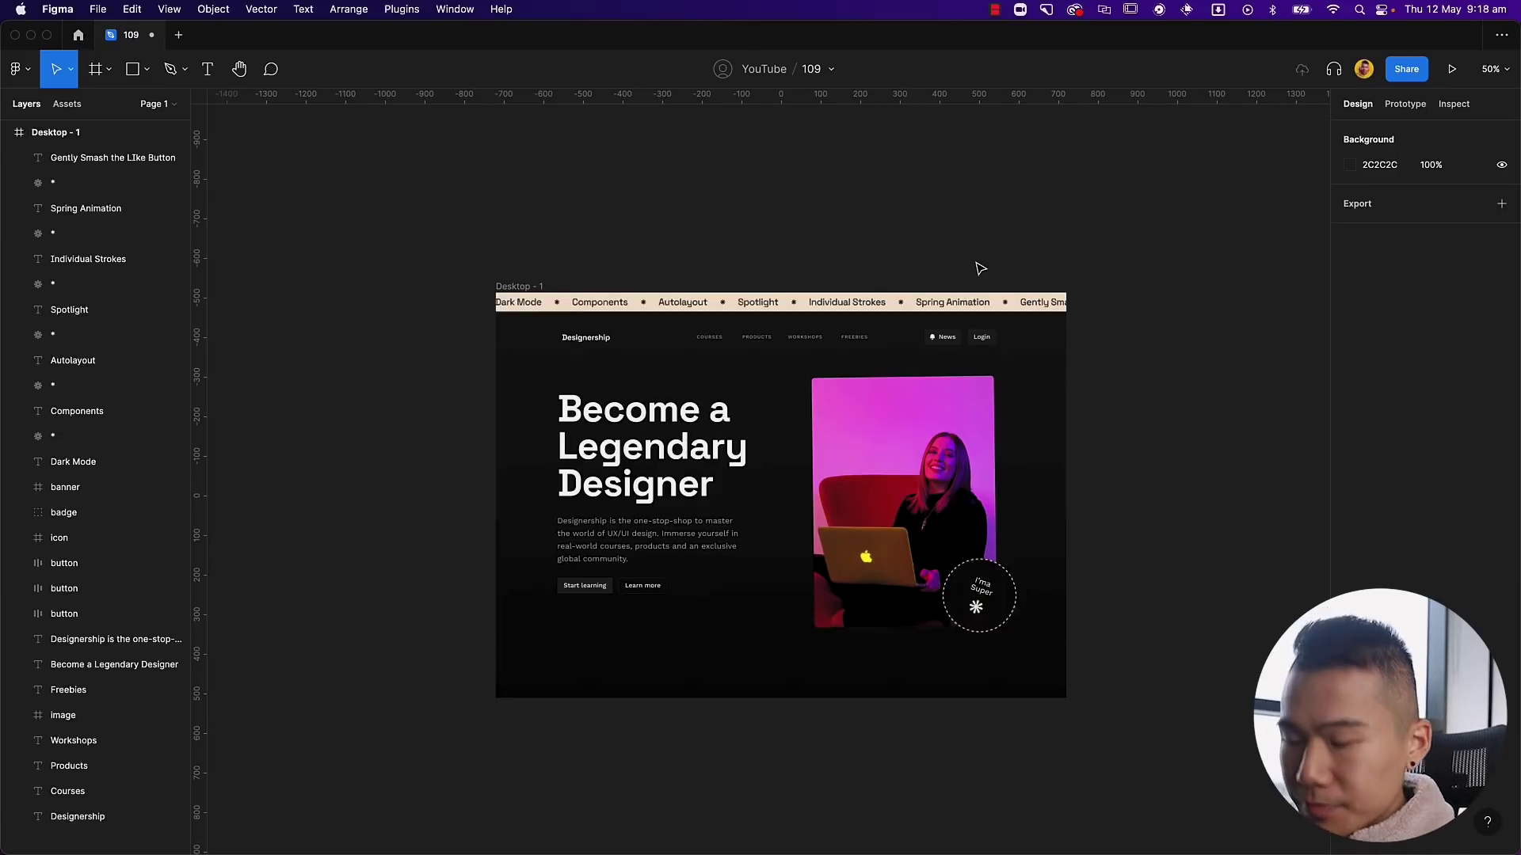
Step: Try moving the banner background frame down to Y 40, separately from its text, and undo the move
key("shift+0")
scroll(757, 164, "left", 3)
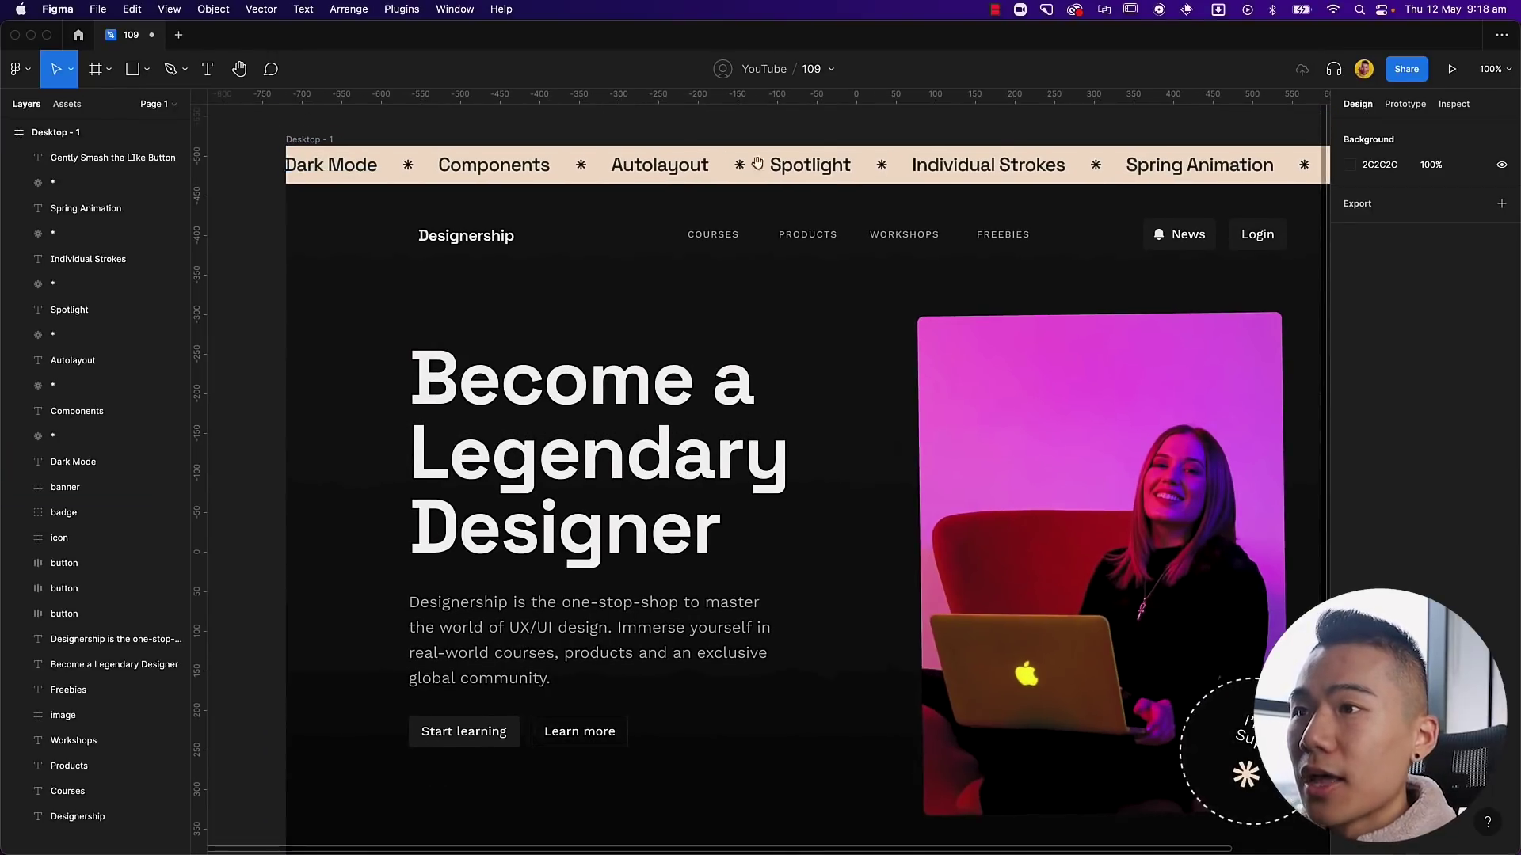
left_click_drag(757, 163, 591, 166)
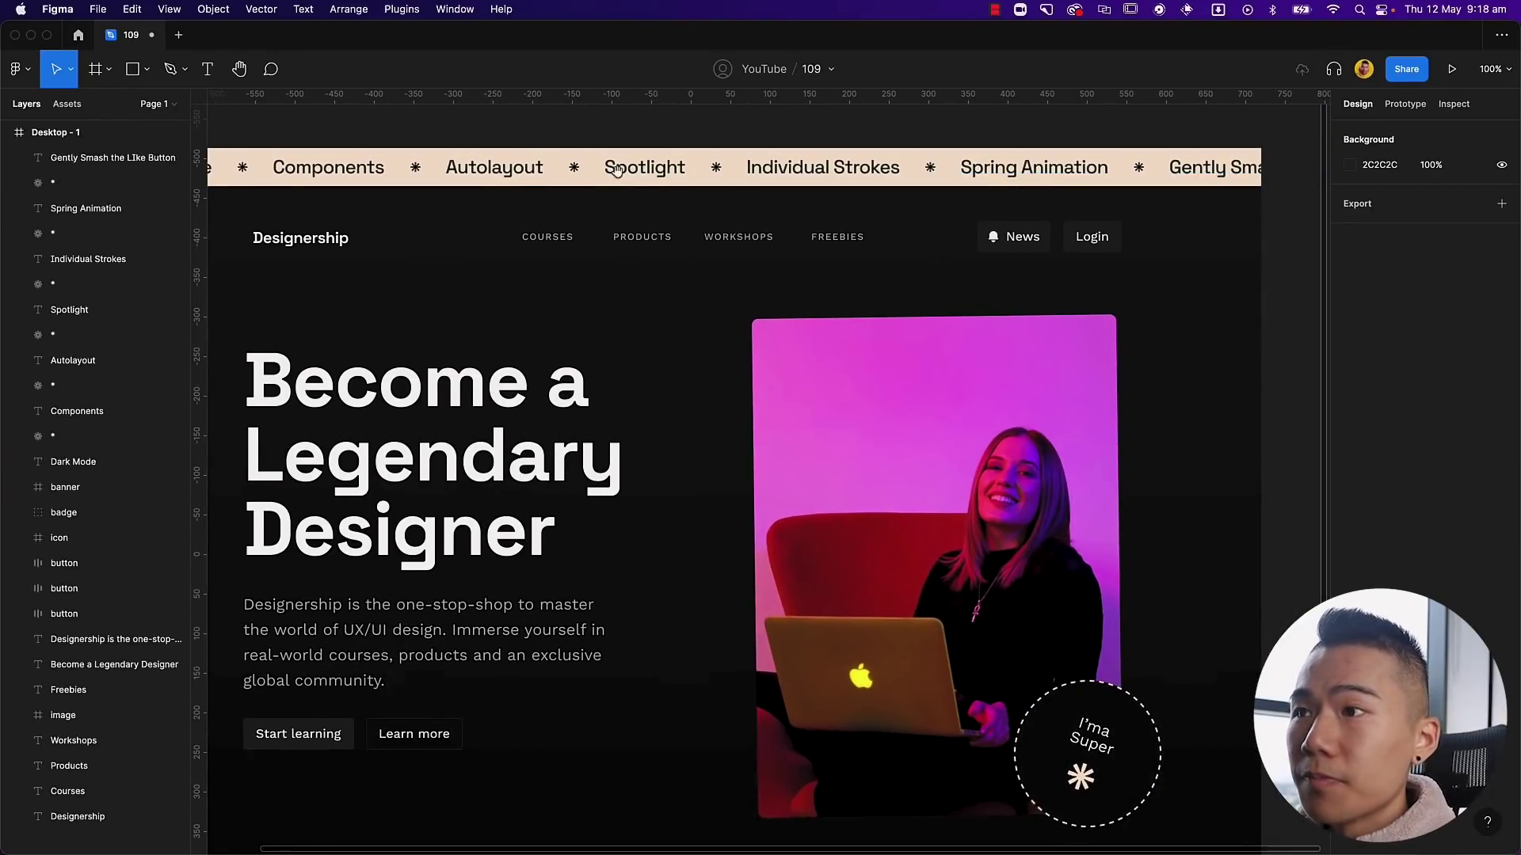
scroll(617, 170, "left", 3)
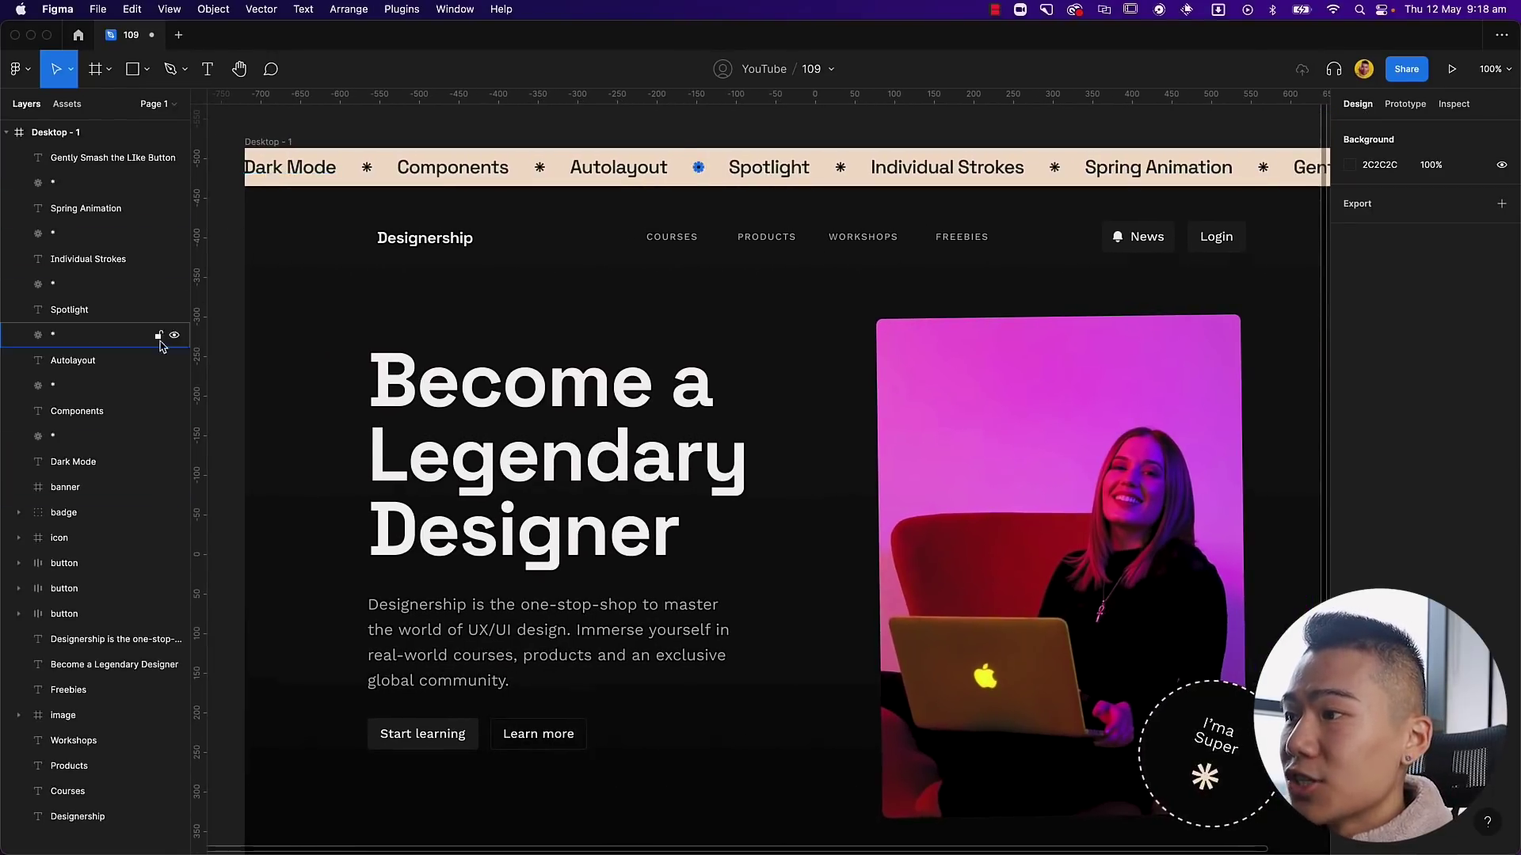
left_click(94, 487)
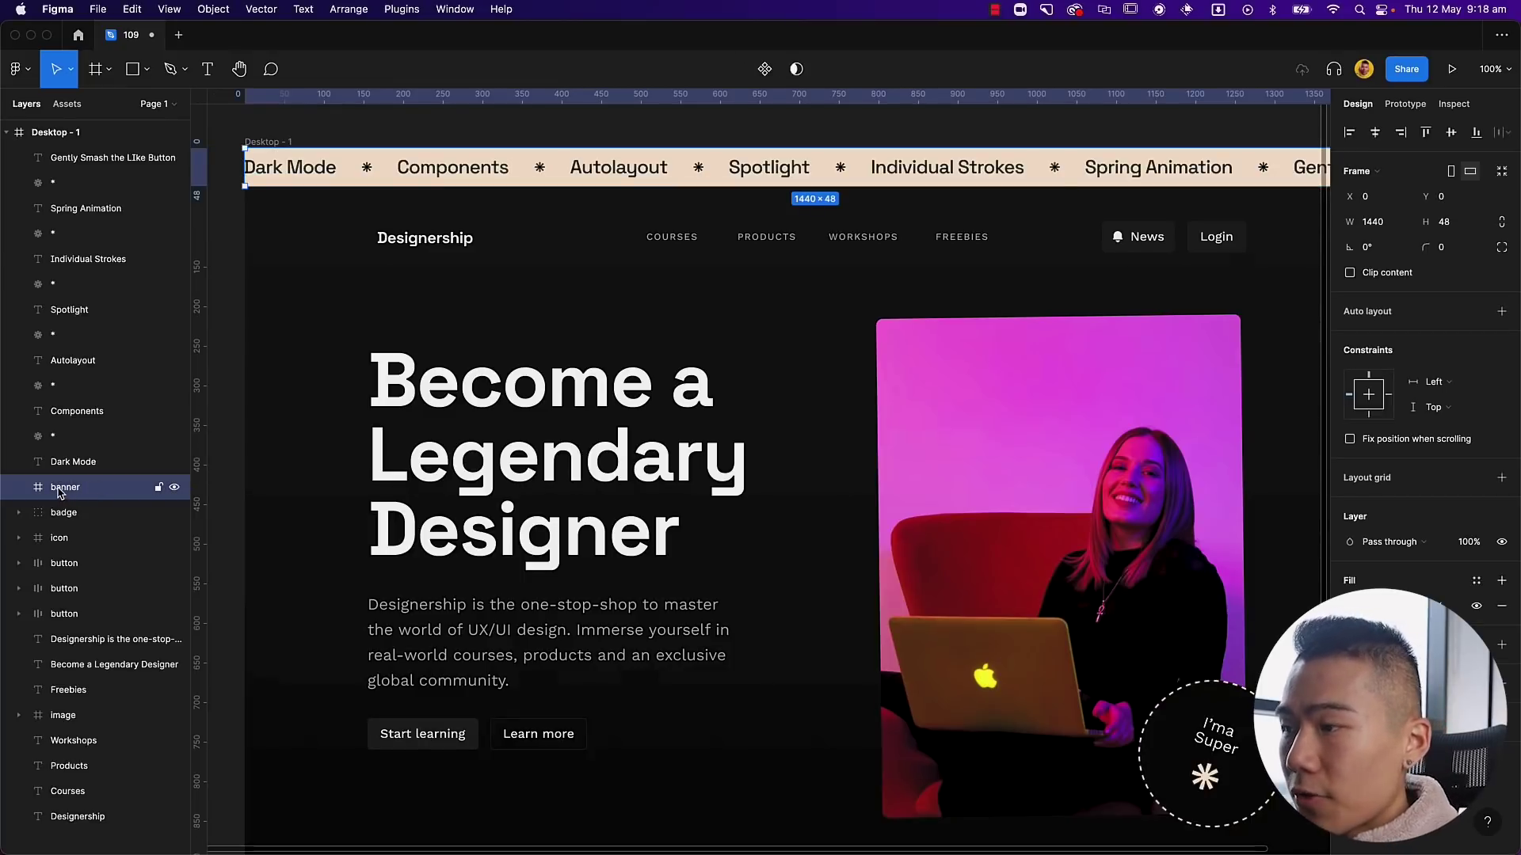
left_click_drag(694, 176, 682, 211)
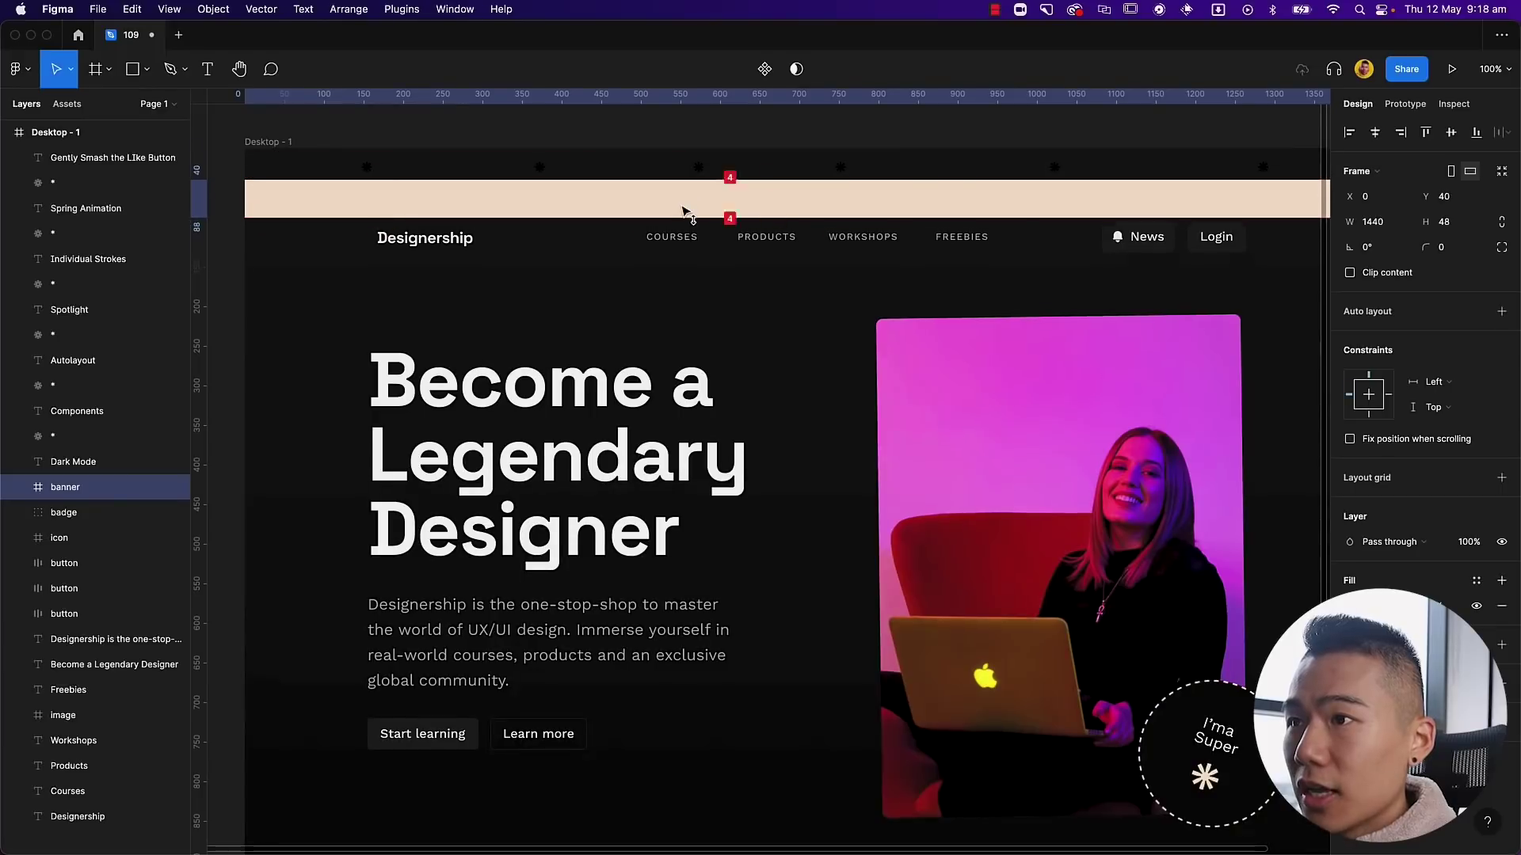
key("cmd+z")
Step: Delete the banner background frame behind the scrolling text items
left_click(107, 461)
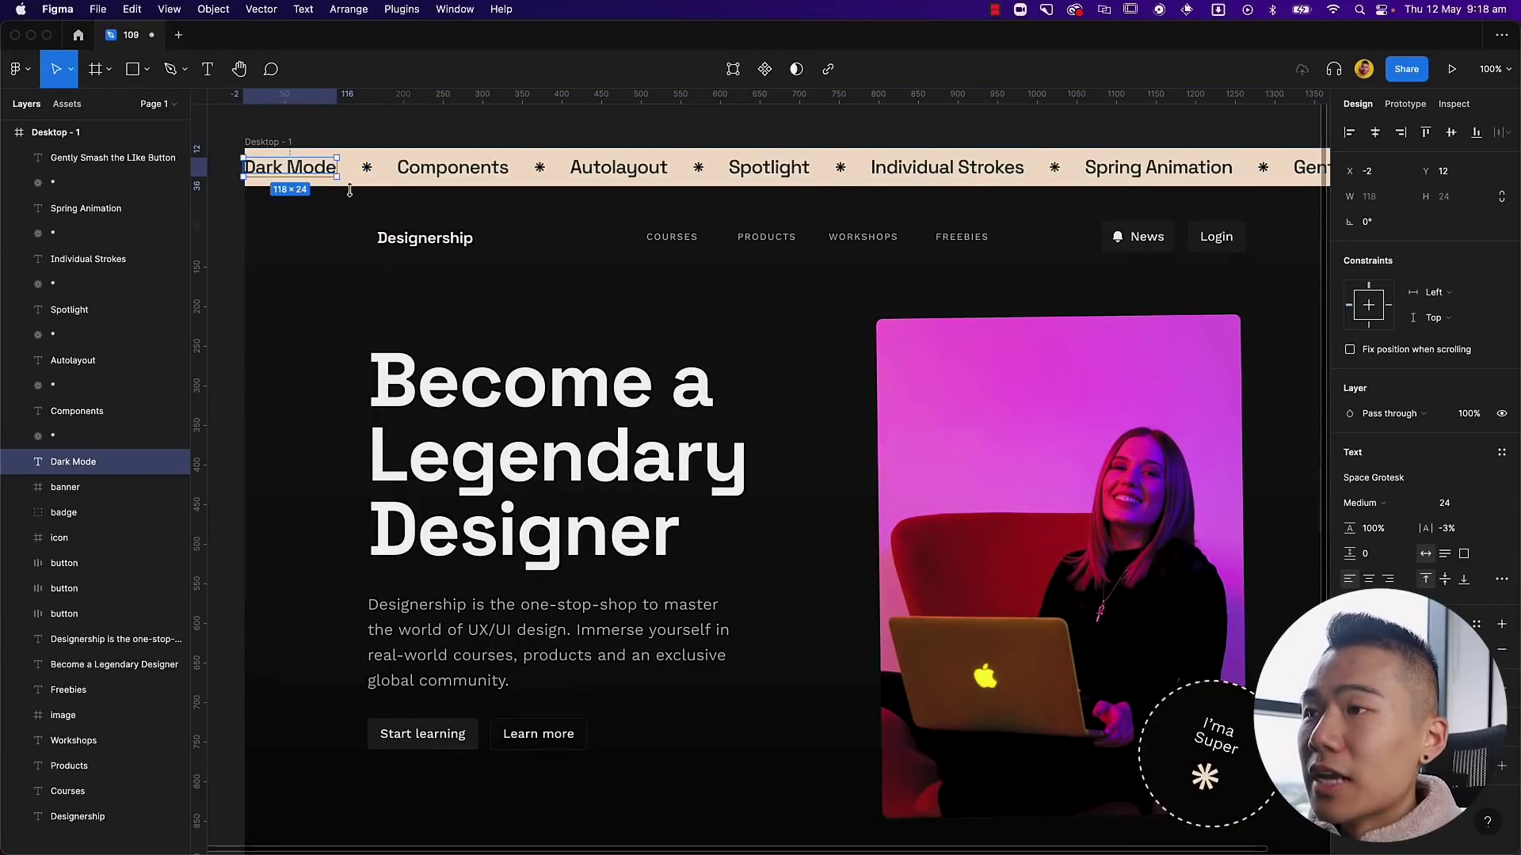
left_click(82, 488)
key("Delete")
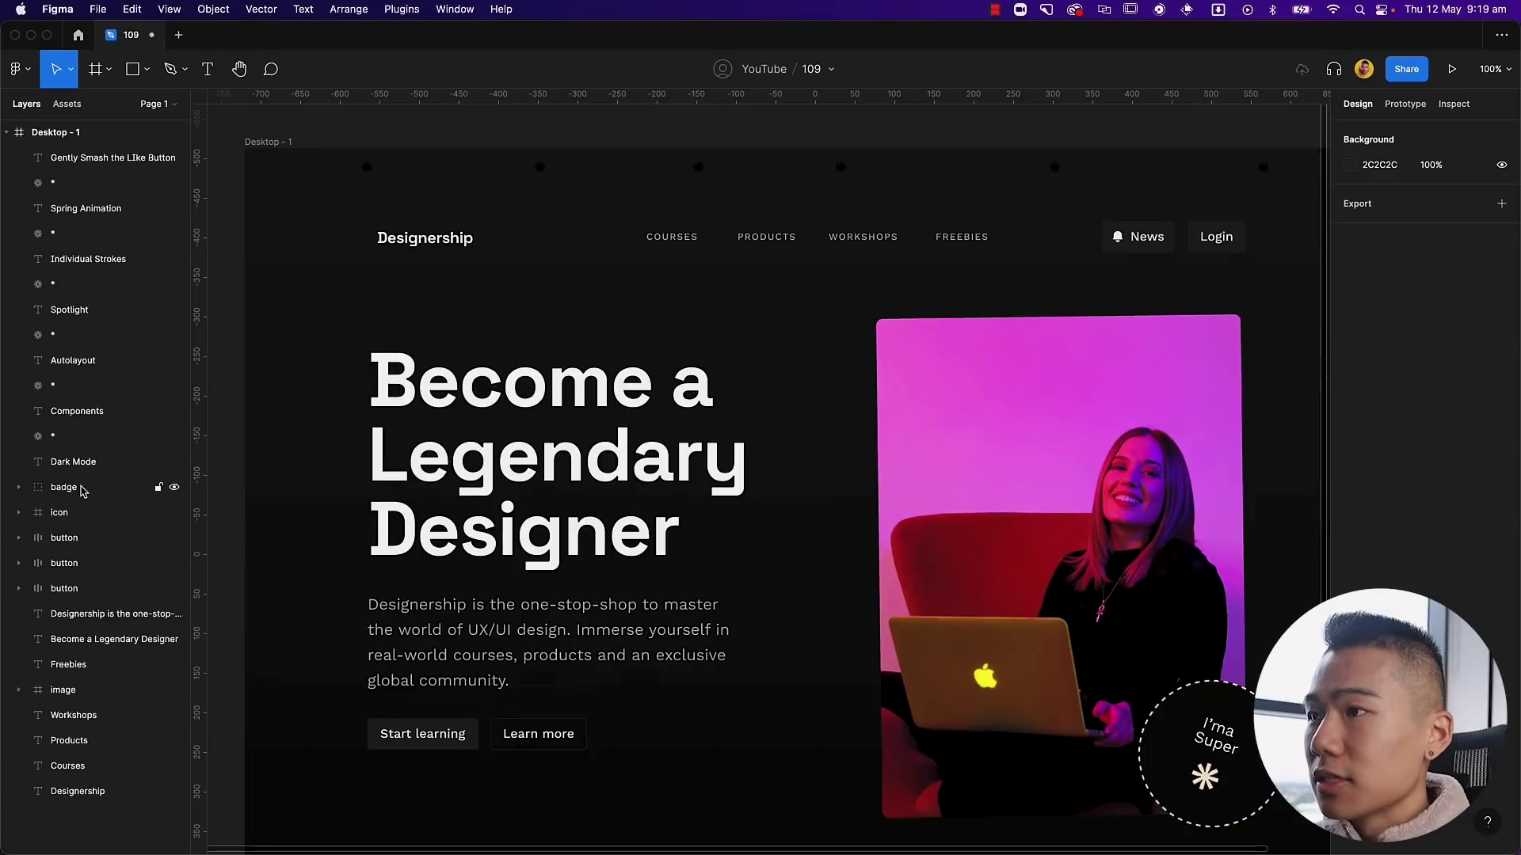
Step: Wrap all text and asterisk layers from Dark Mode to Gently Smash the LIke Button in an auto layout frame named banner
left_click(85, 465)
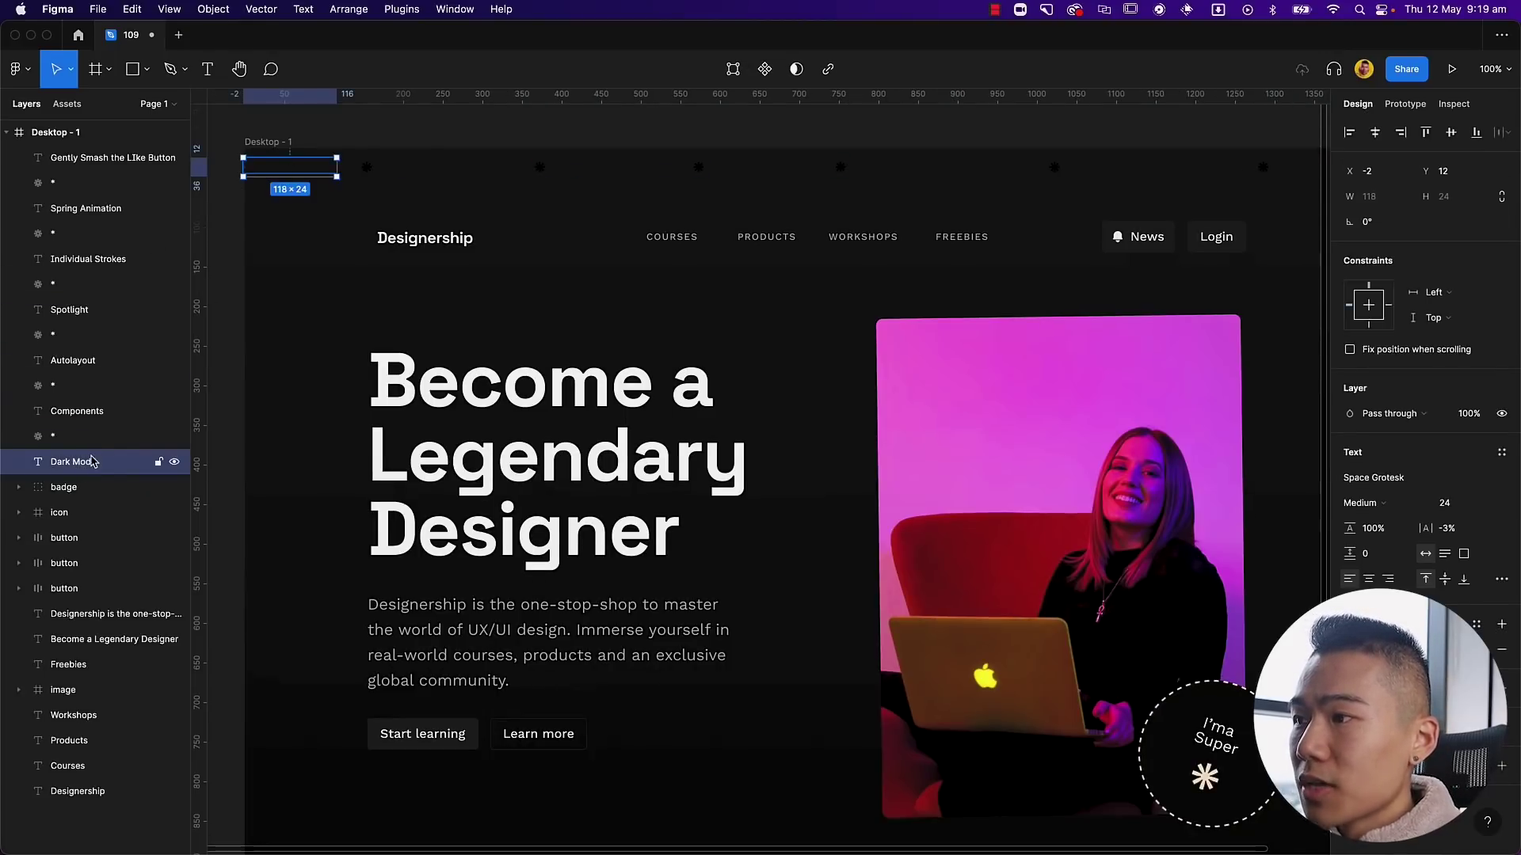
left_click(82, 161, "shift")
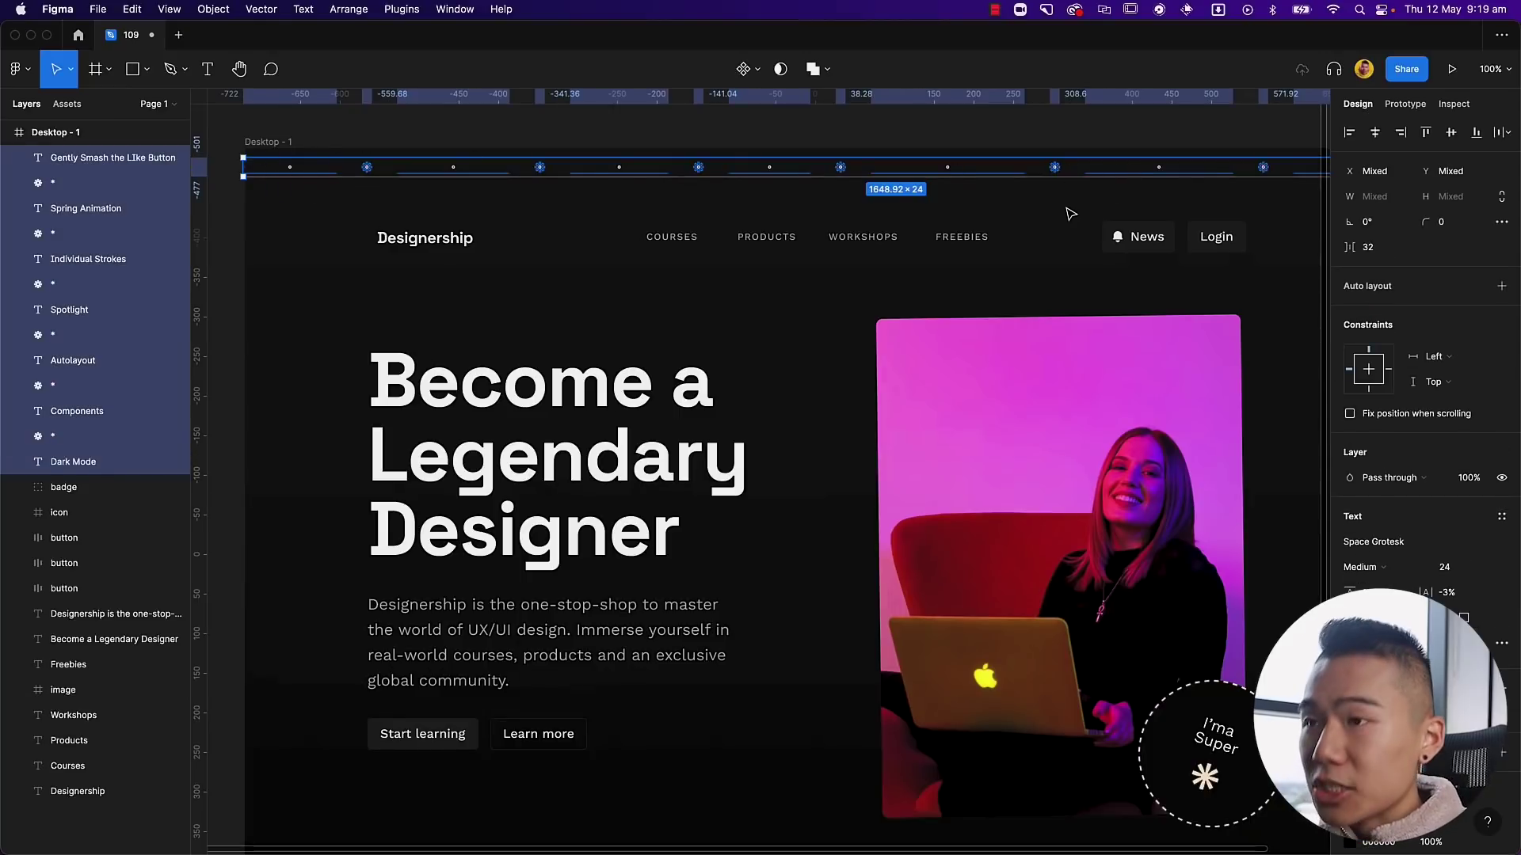
key("shift+a")
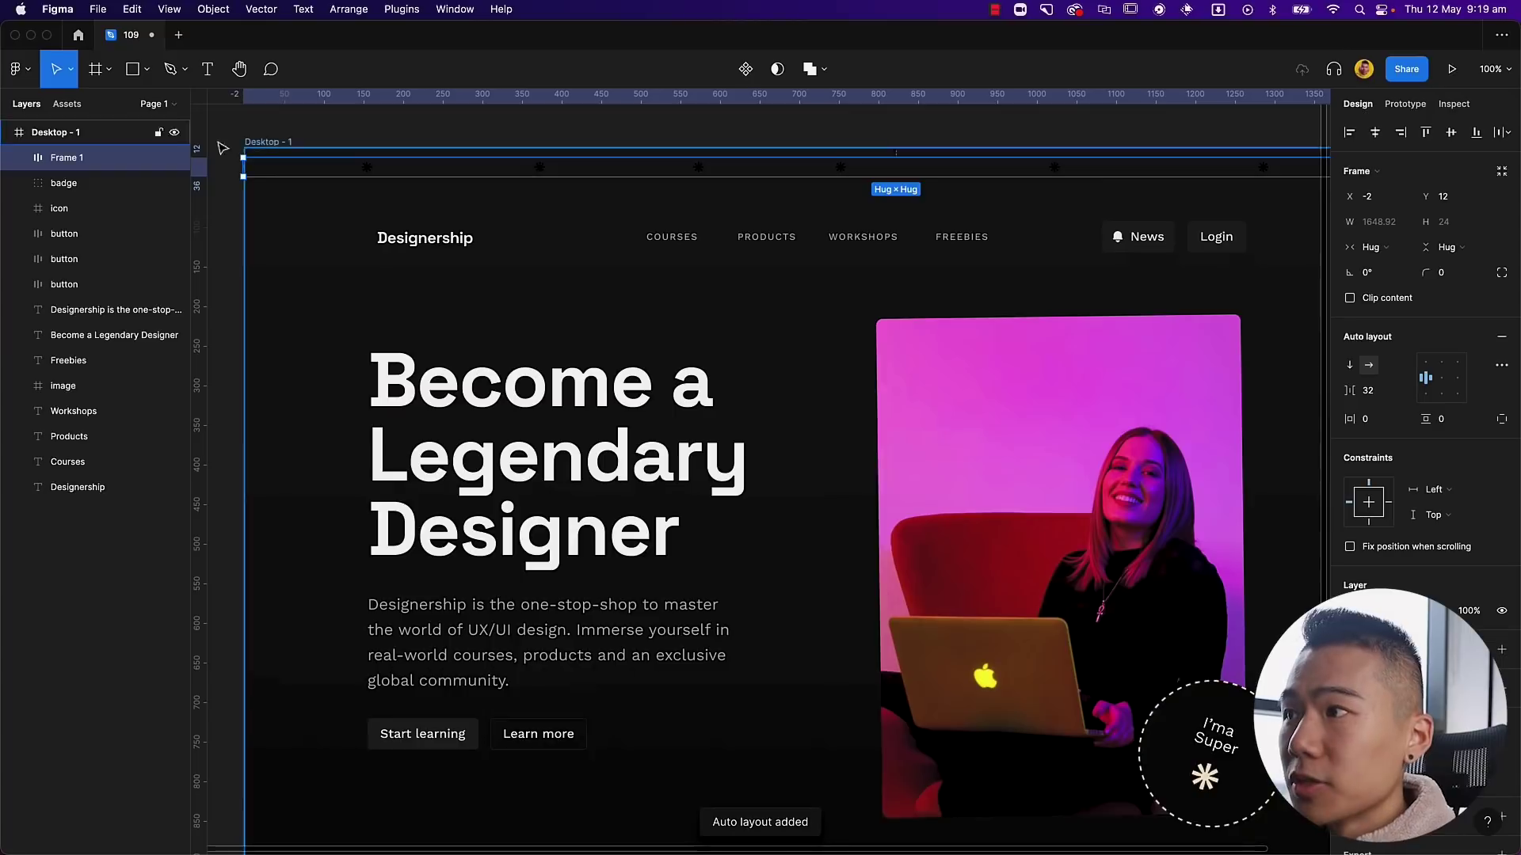
double_click(65, 158)
type("banner")
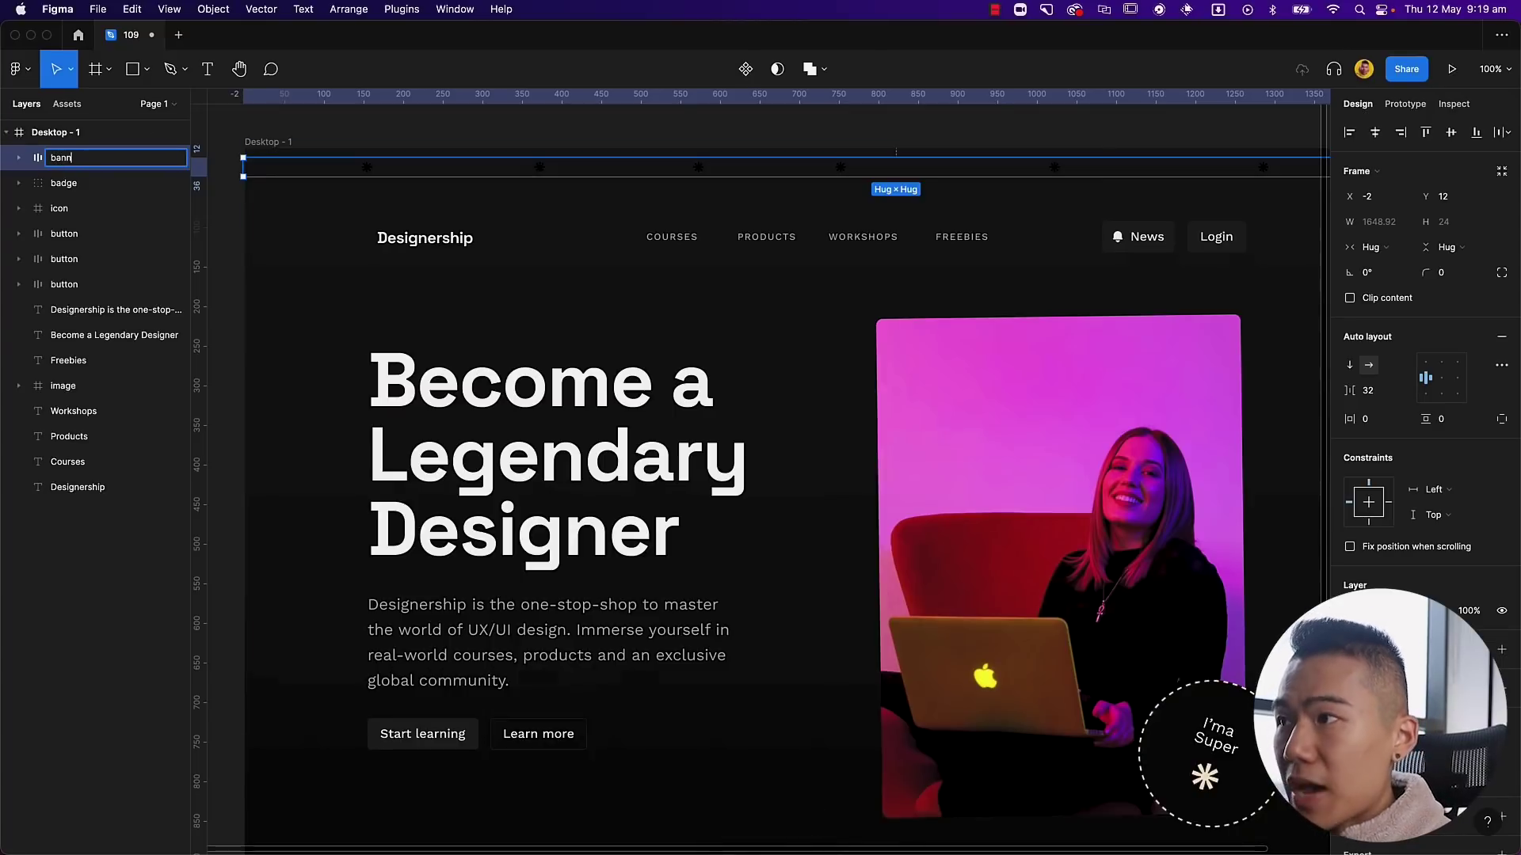
key("Return")
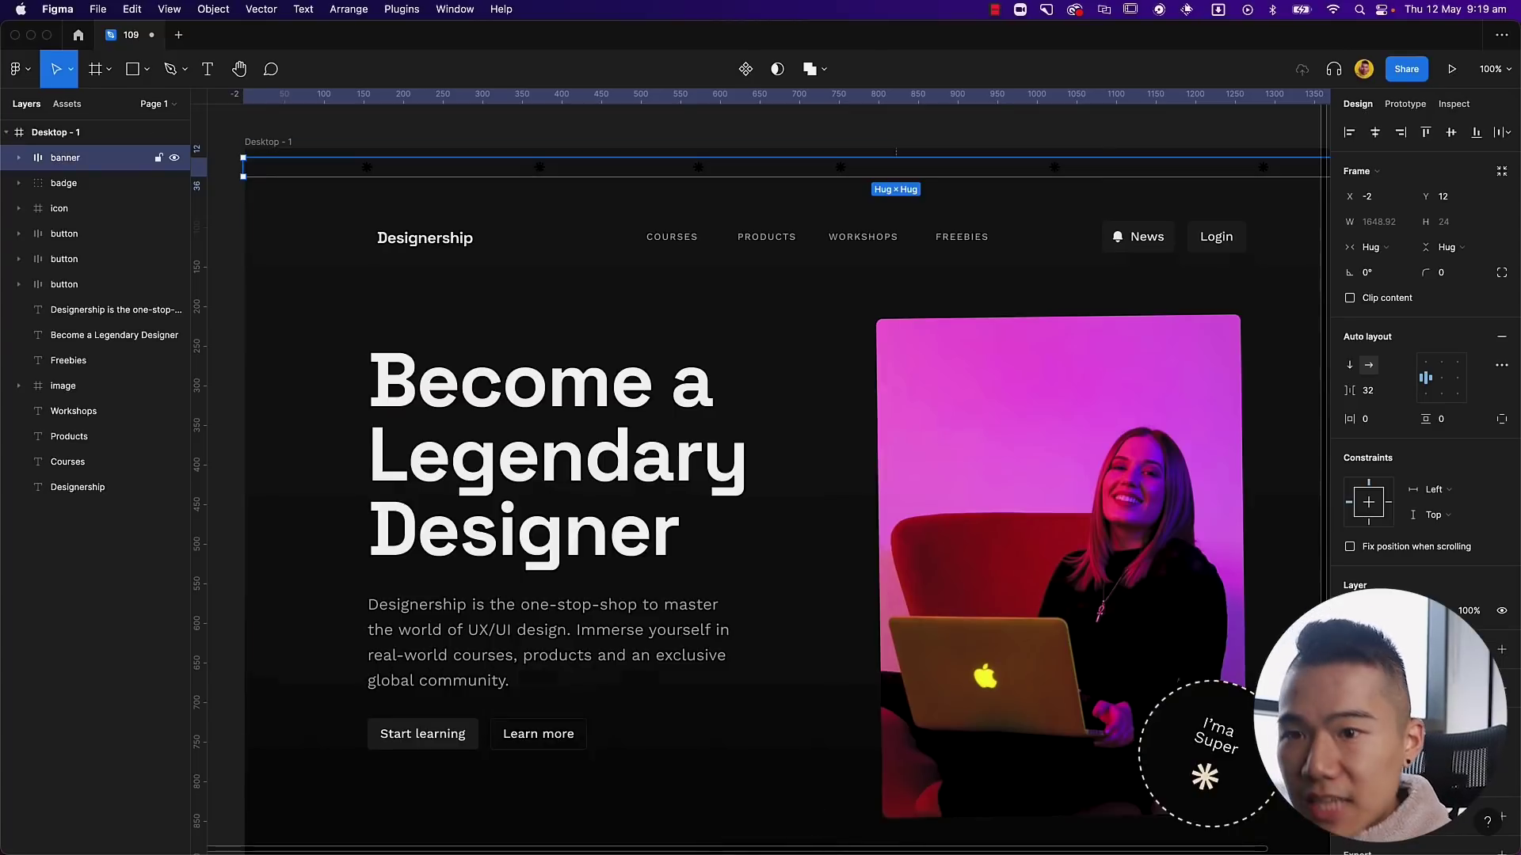
Step: Add a solid fill to the banner frame using the peach document color
left_click(1501, 651)
left_click(1350, 675)
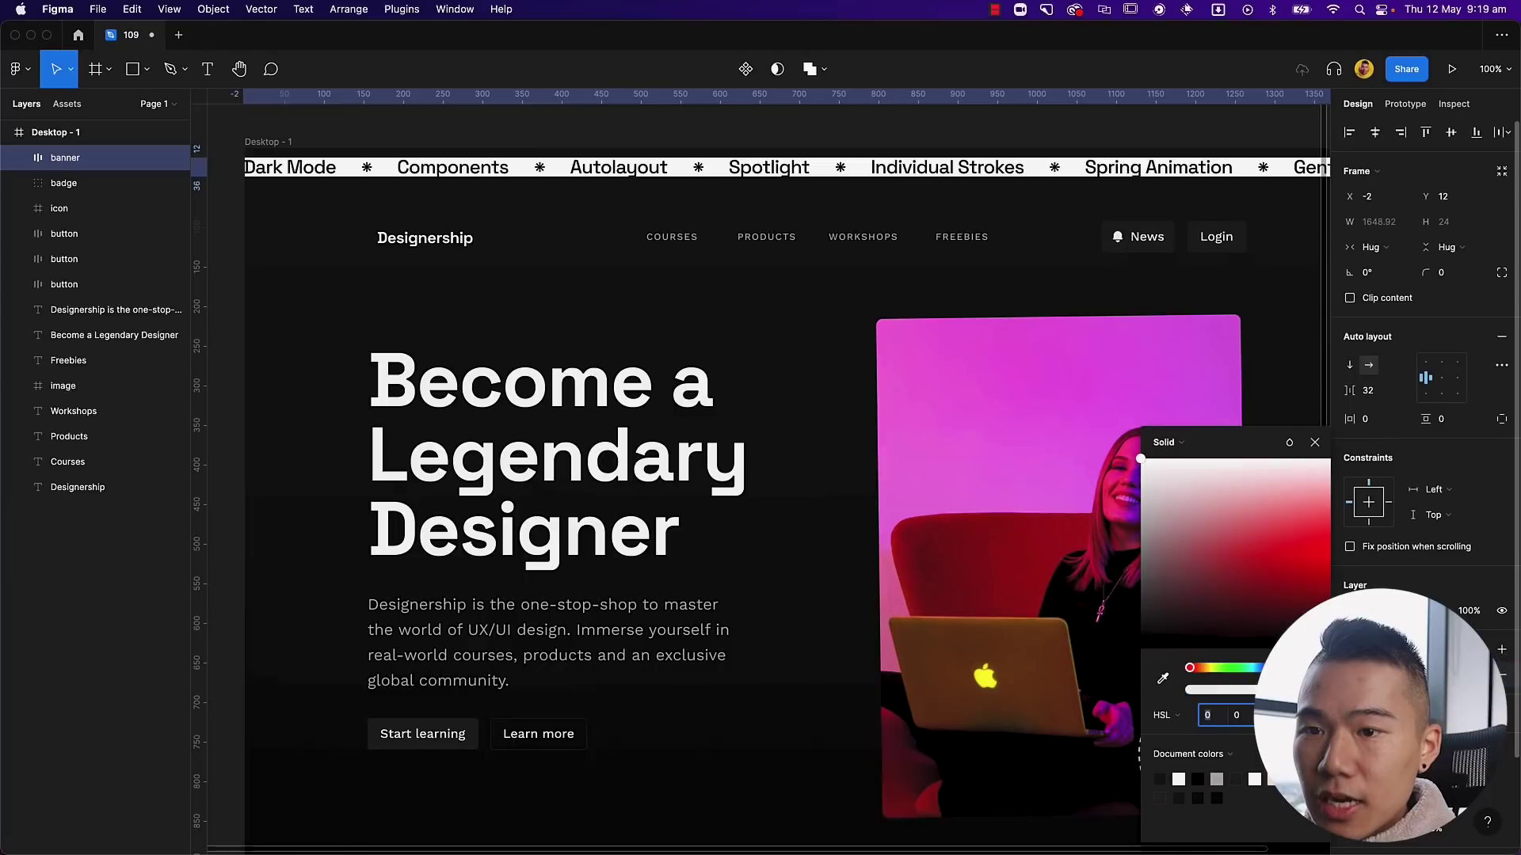
left_click(1267, 784)
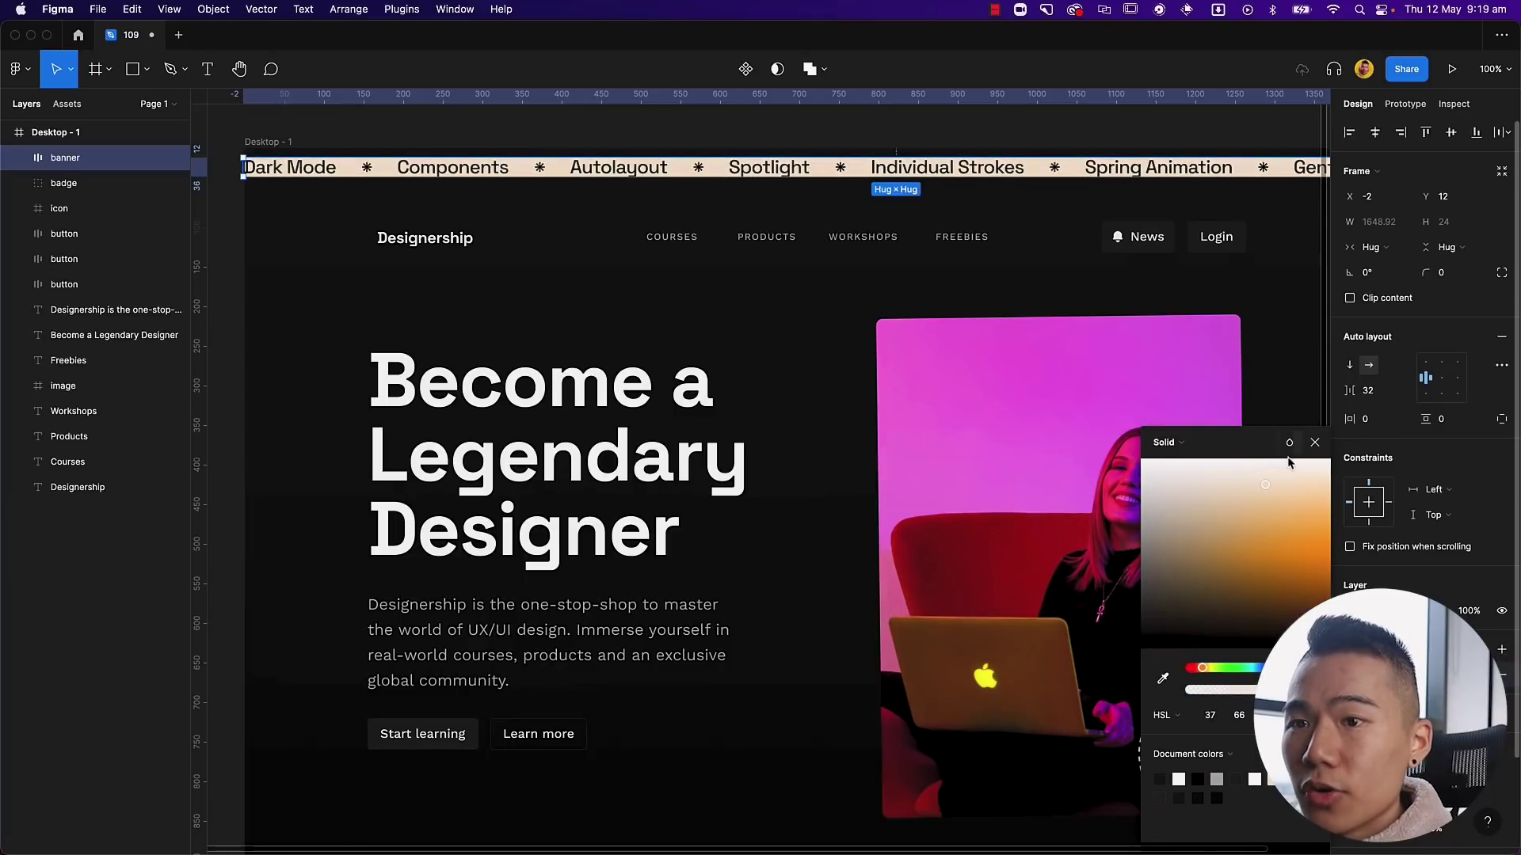
left_click(1315, 445)
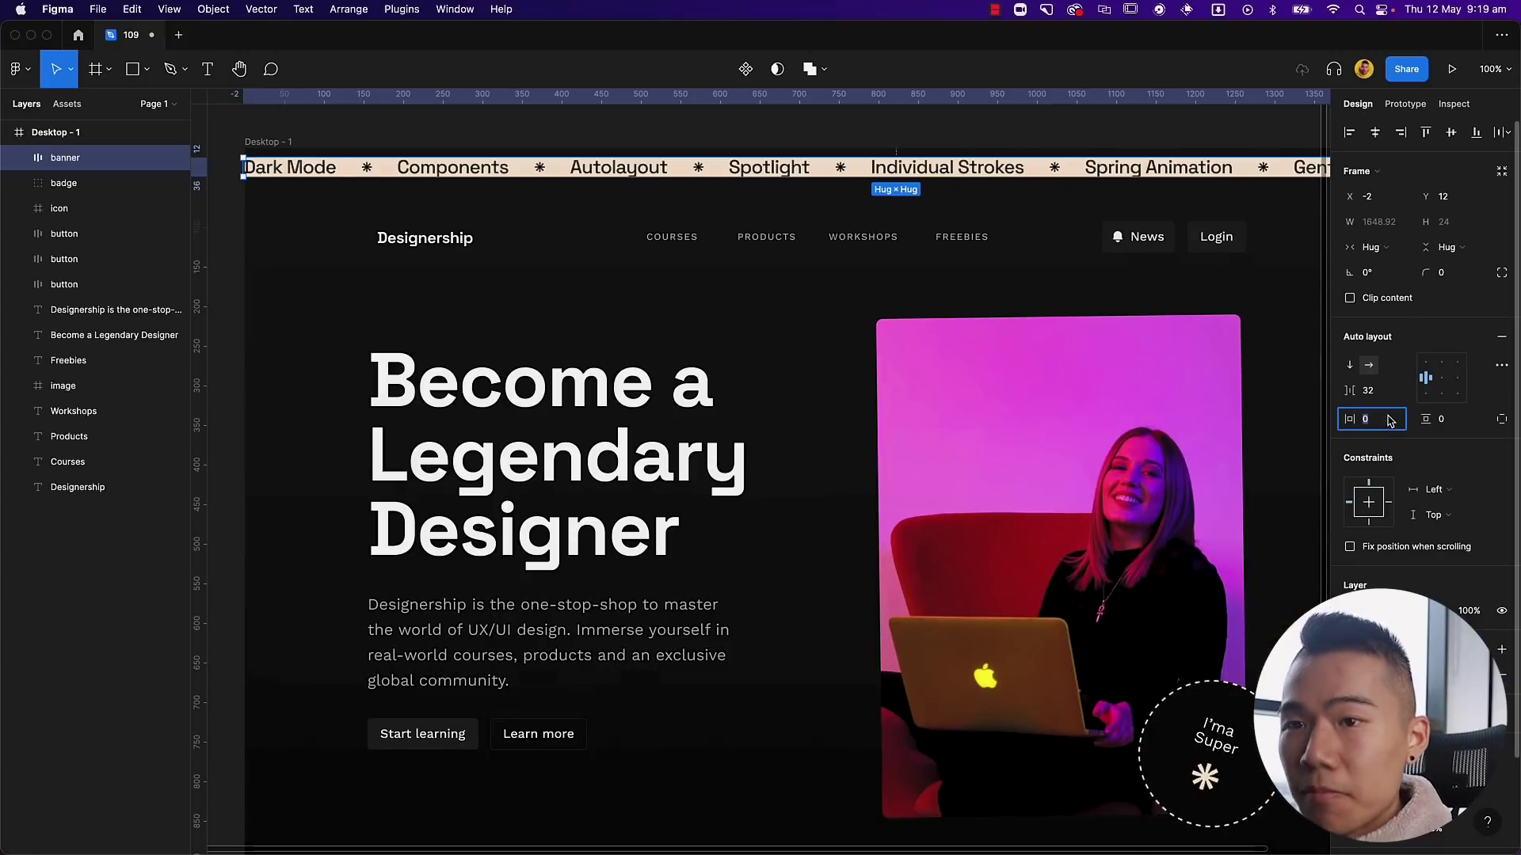
Step: Set the banner's vertical padding to 12
left_click(1459, 428)
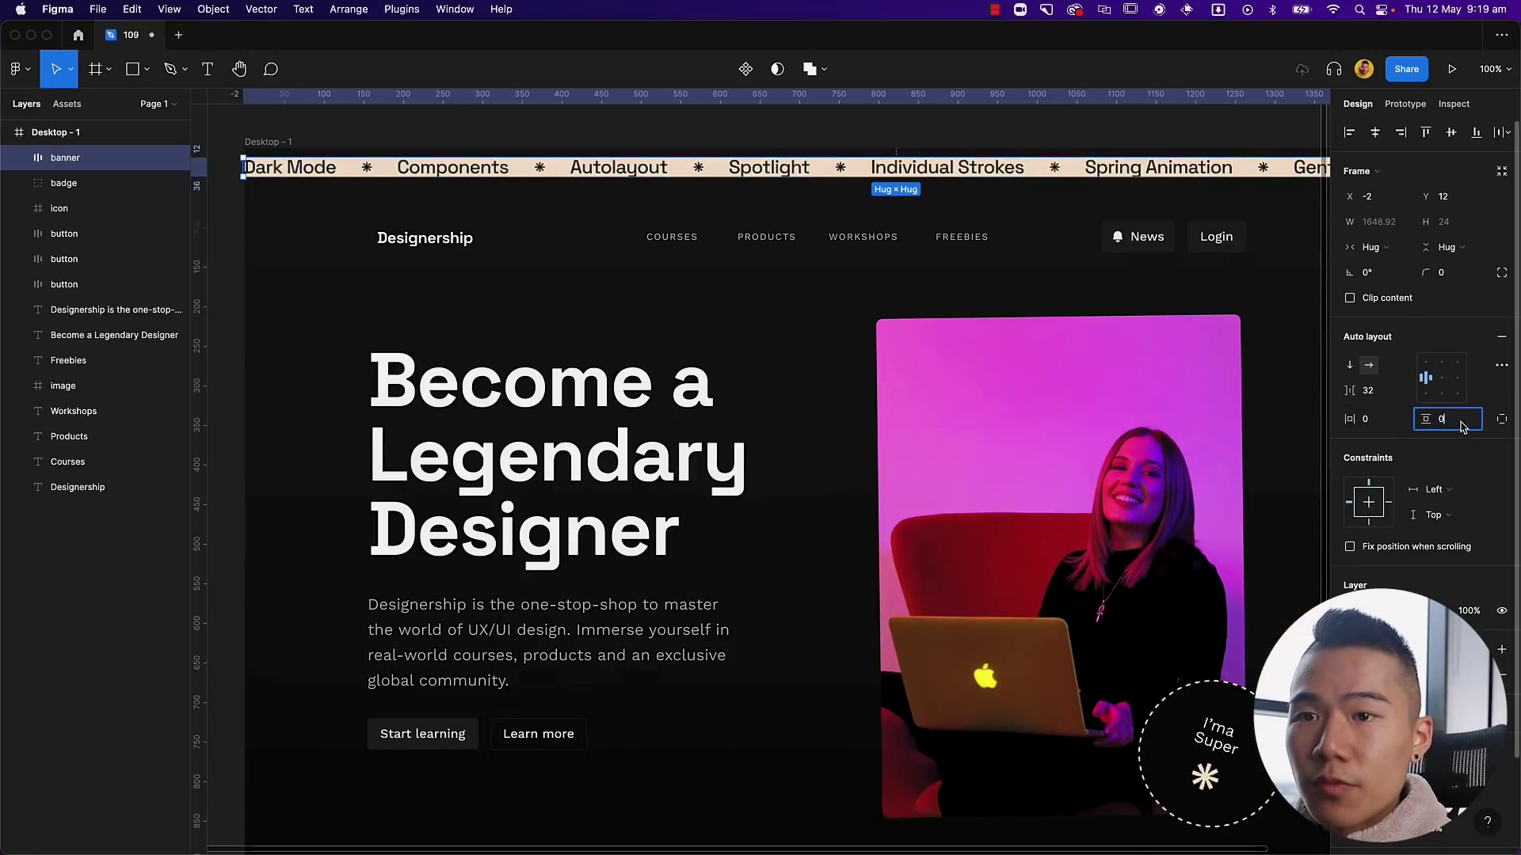
type("12")
key("Return")
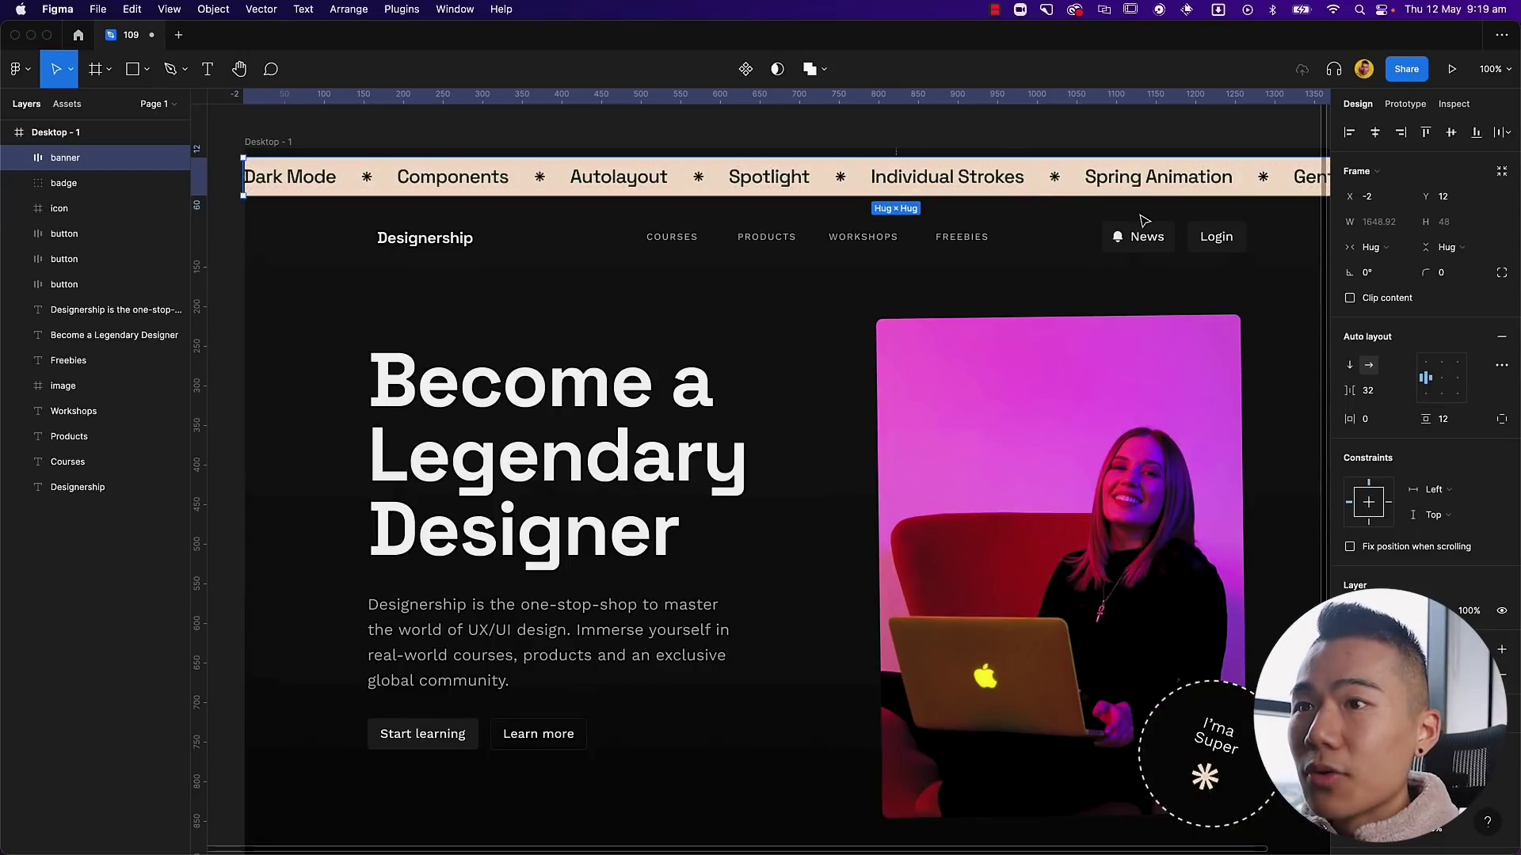
Step: Try shifting the Individual Strokes text back and forth among the banner's items, returning it to its original place
double_click(963, 180)
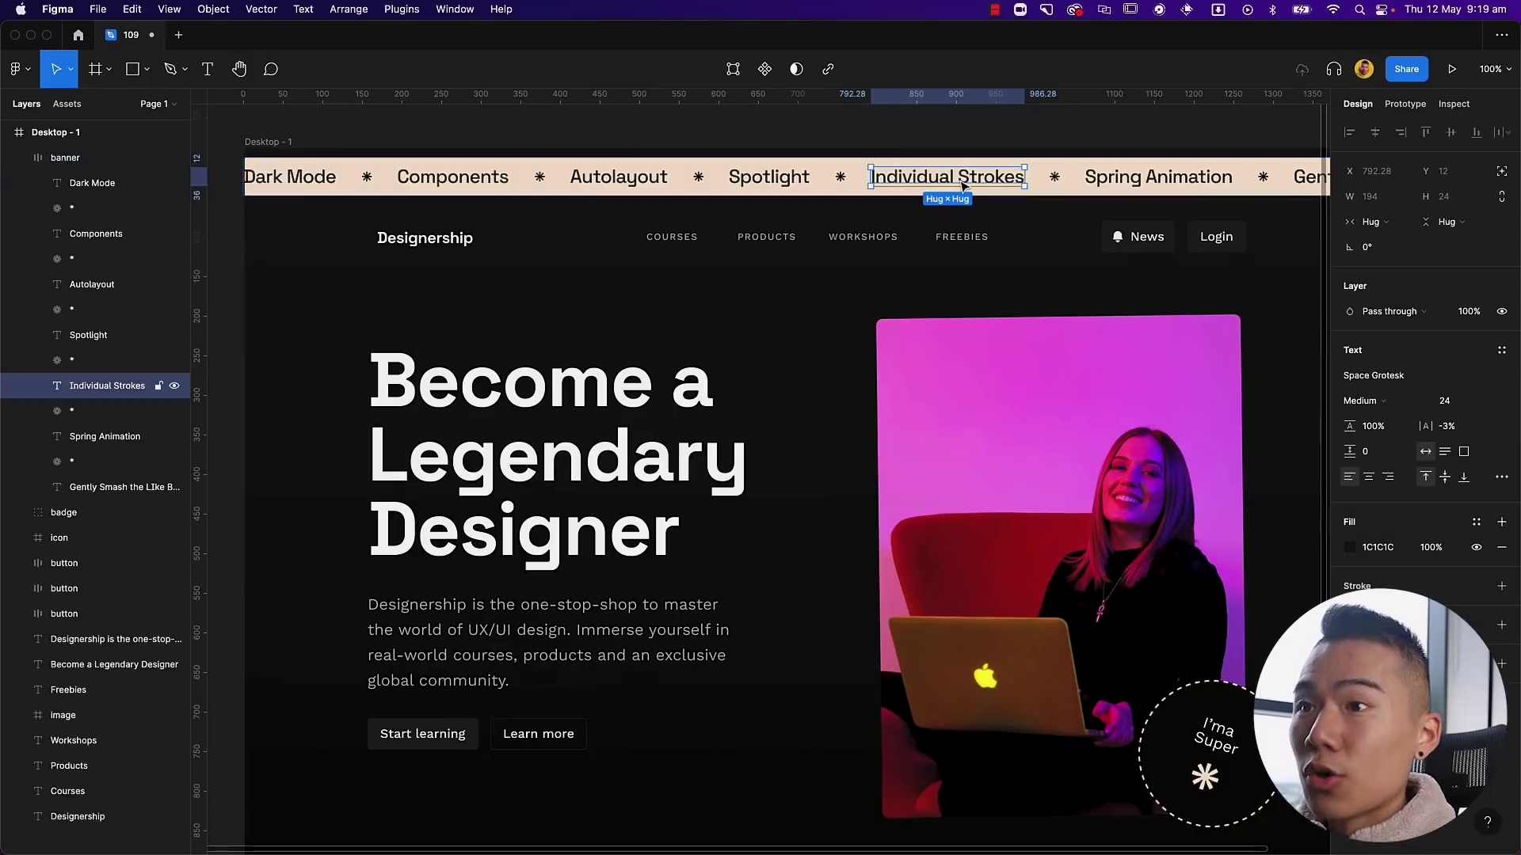
key("Left")
key("Left")
key("Right")
key("Right")
key("Right")
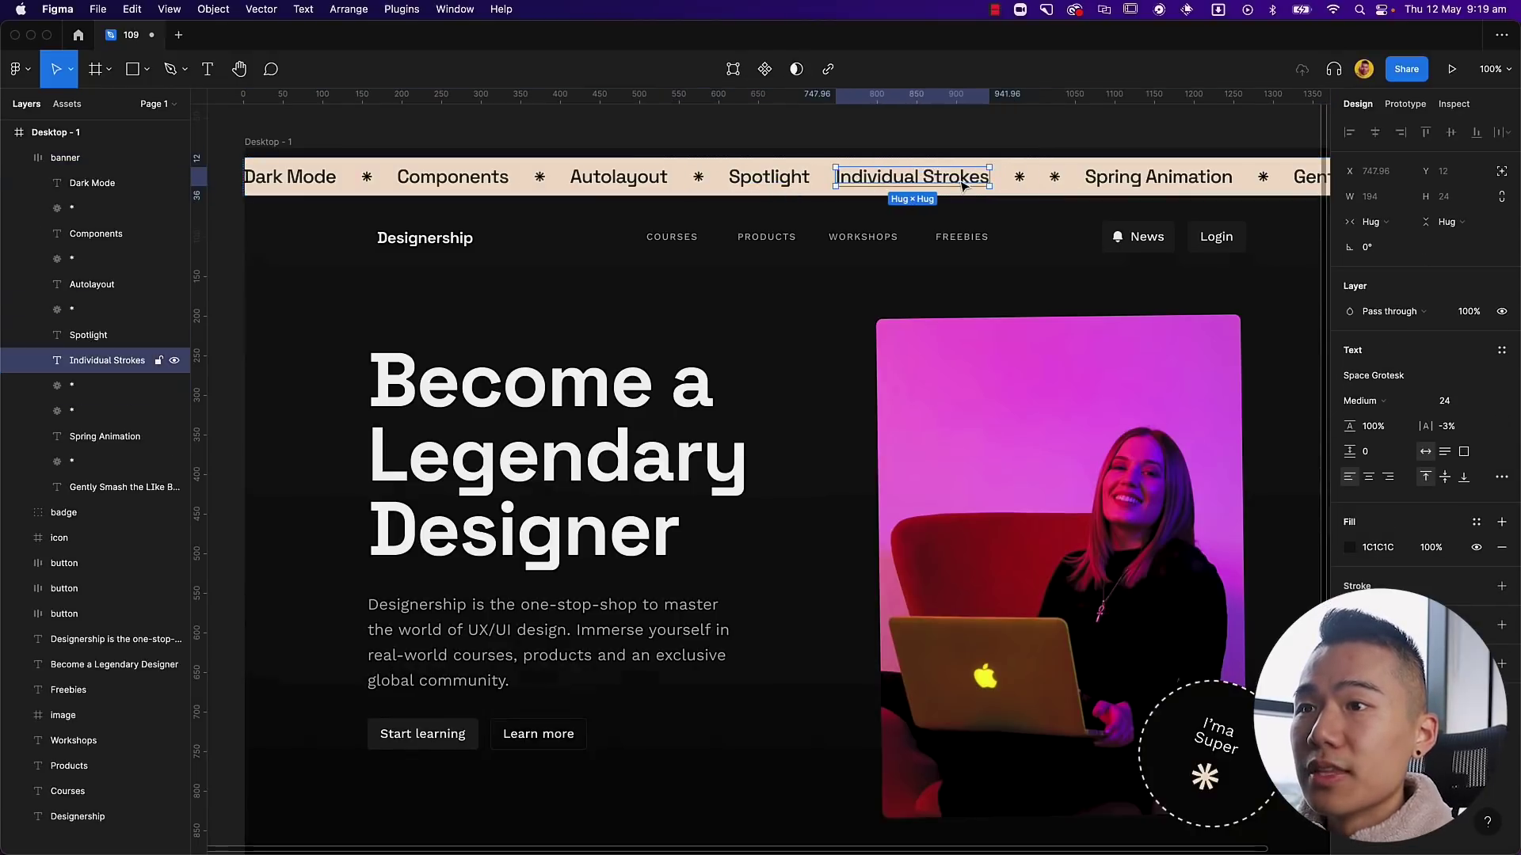
key("Left")
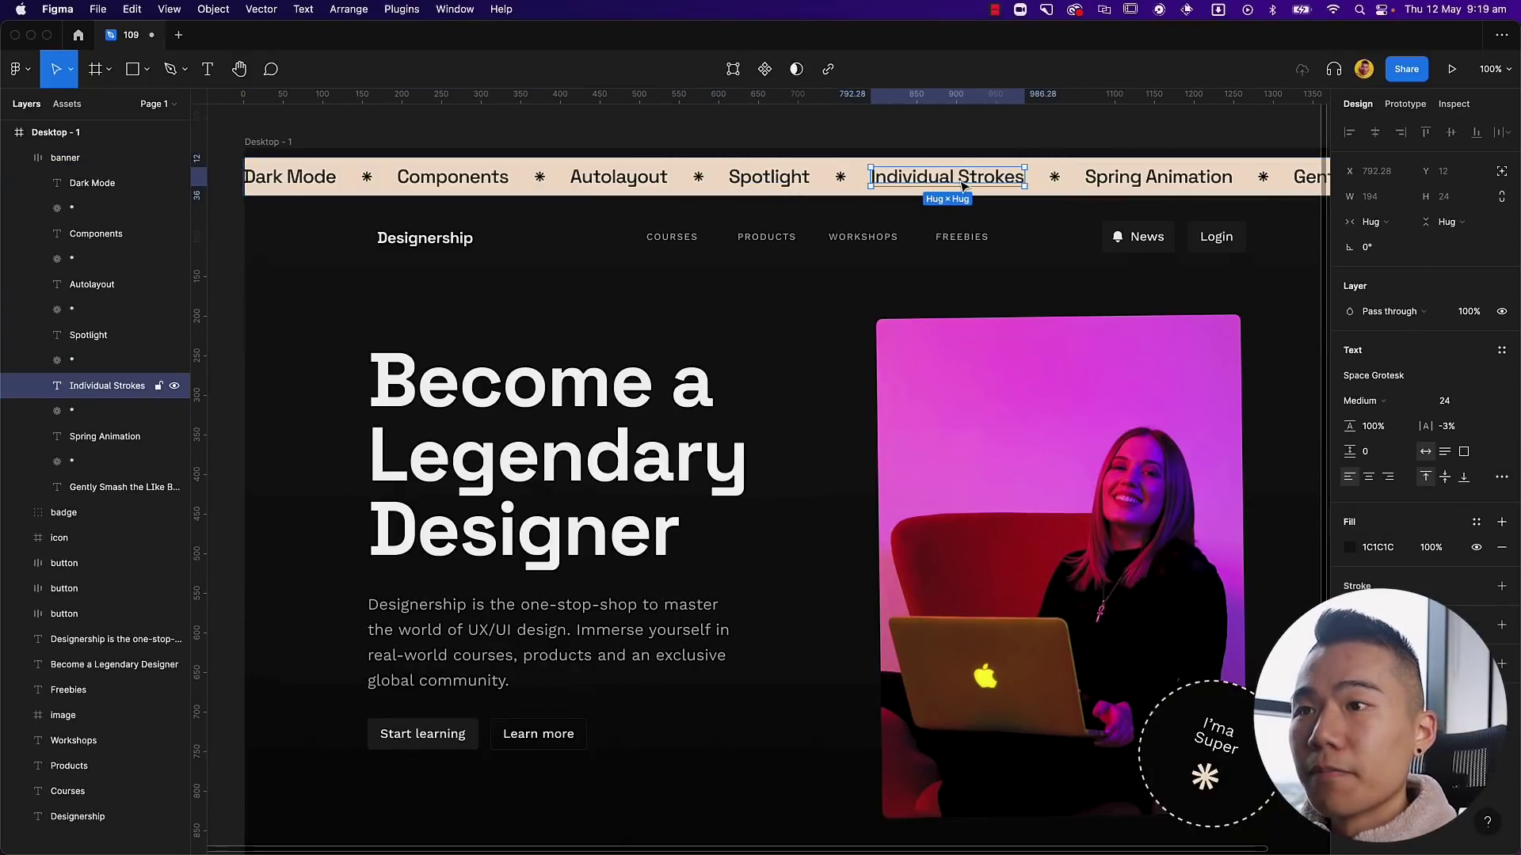
Step: Move the banner to the top-left corner of the Desktop - 1 frame, at X 0, Y 0
left_click(1042, 190)
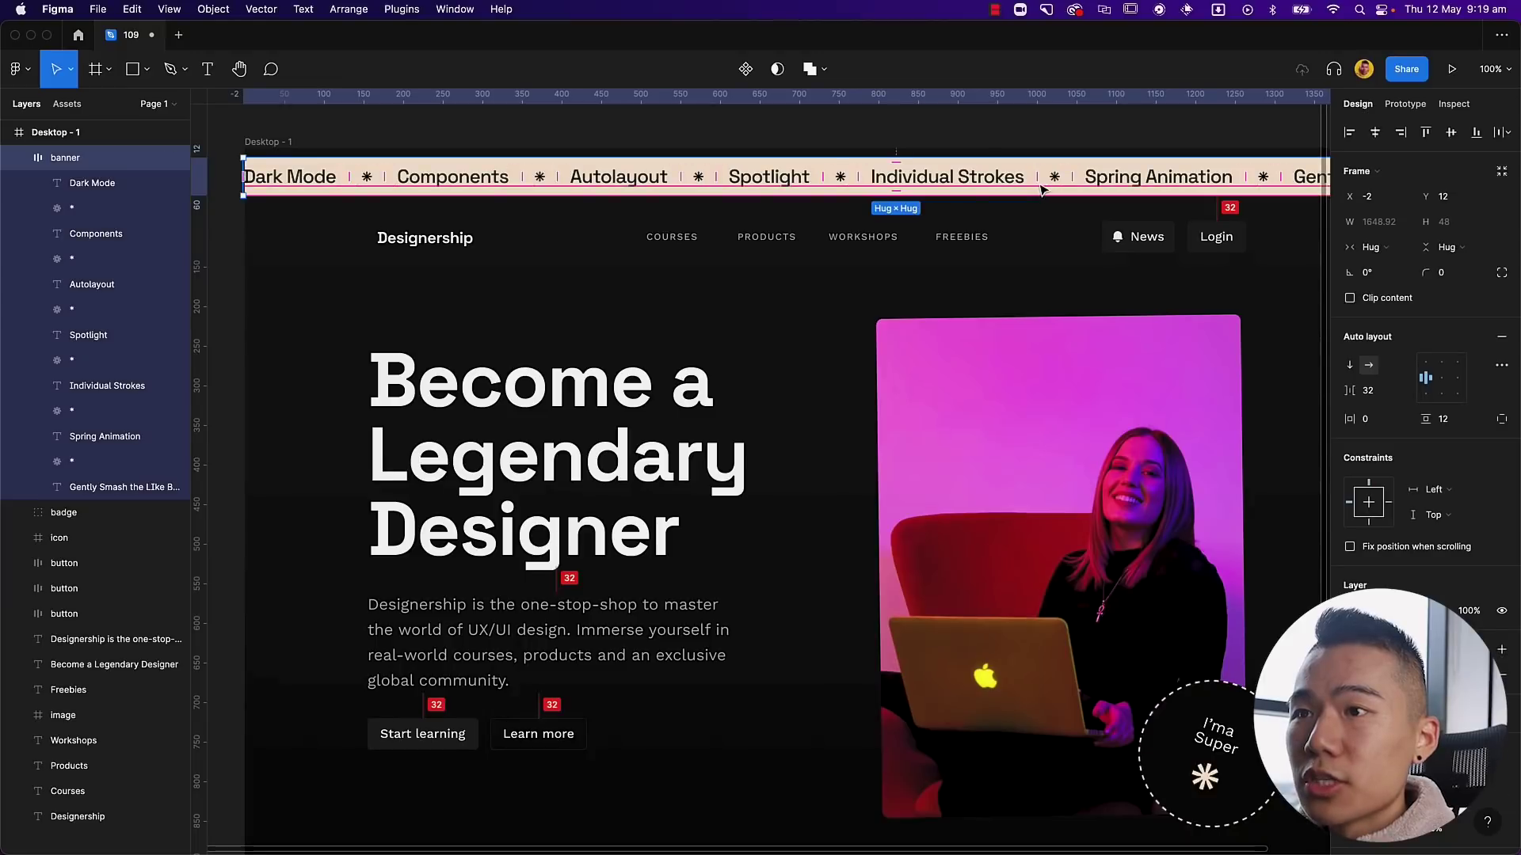
left_click_drag(1042, 190, 1045, 183)
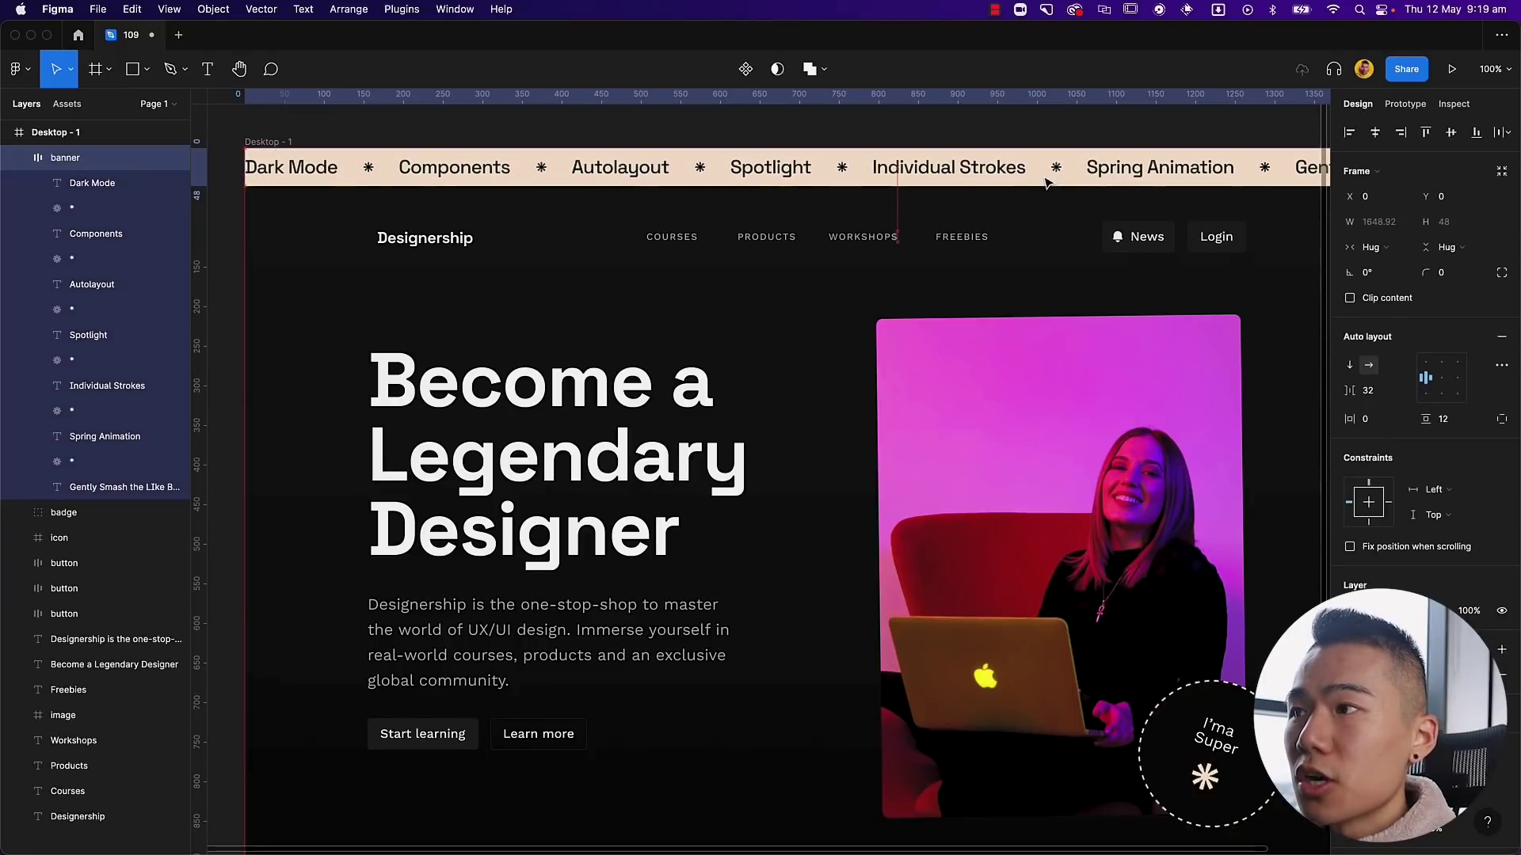
scroll(1048, 184, "right", 5)
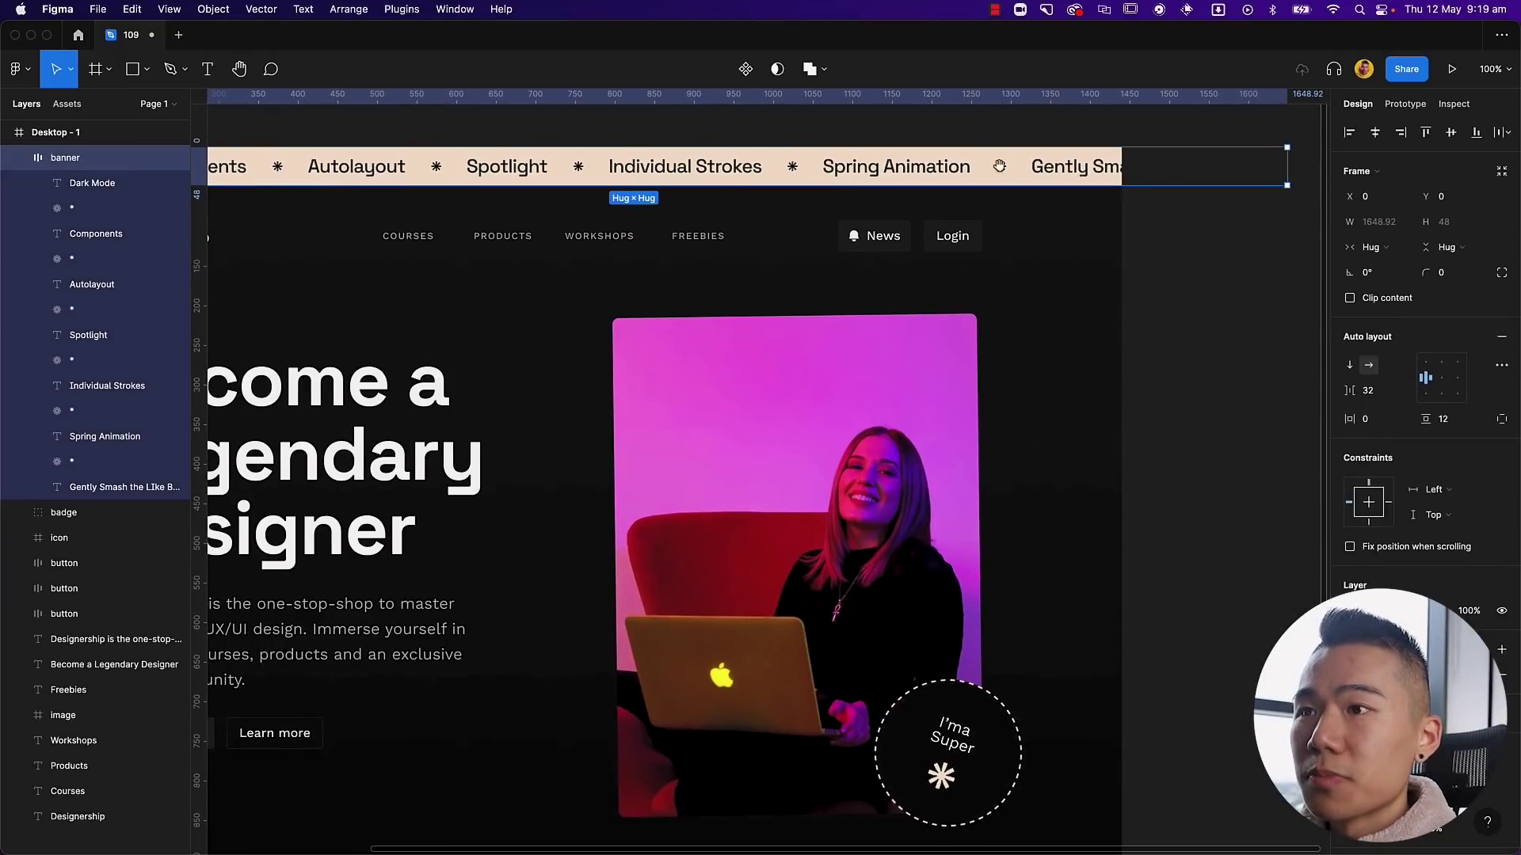
scroll(999, 166, "left", 5)
scroll(1082, 168, "left", 1)
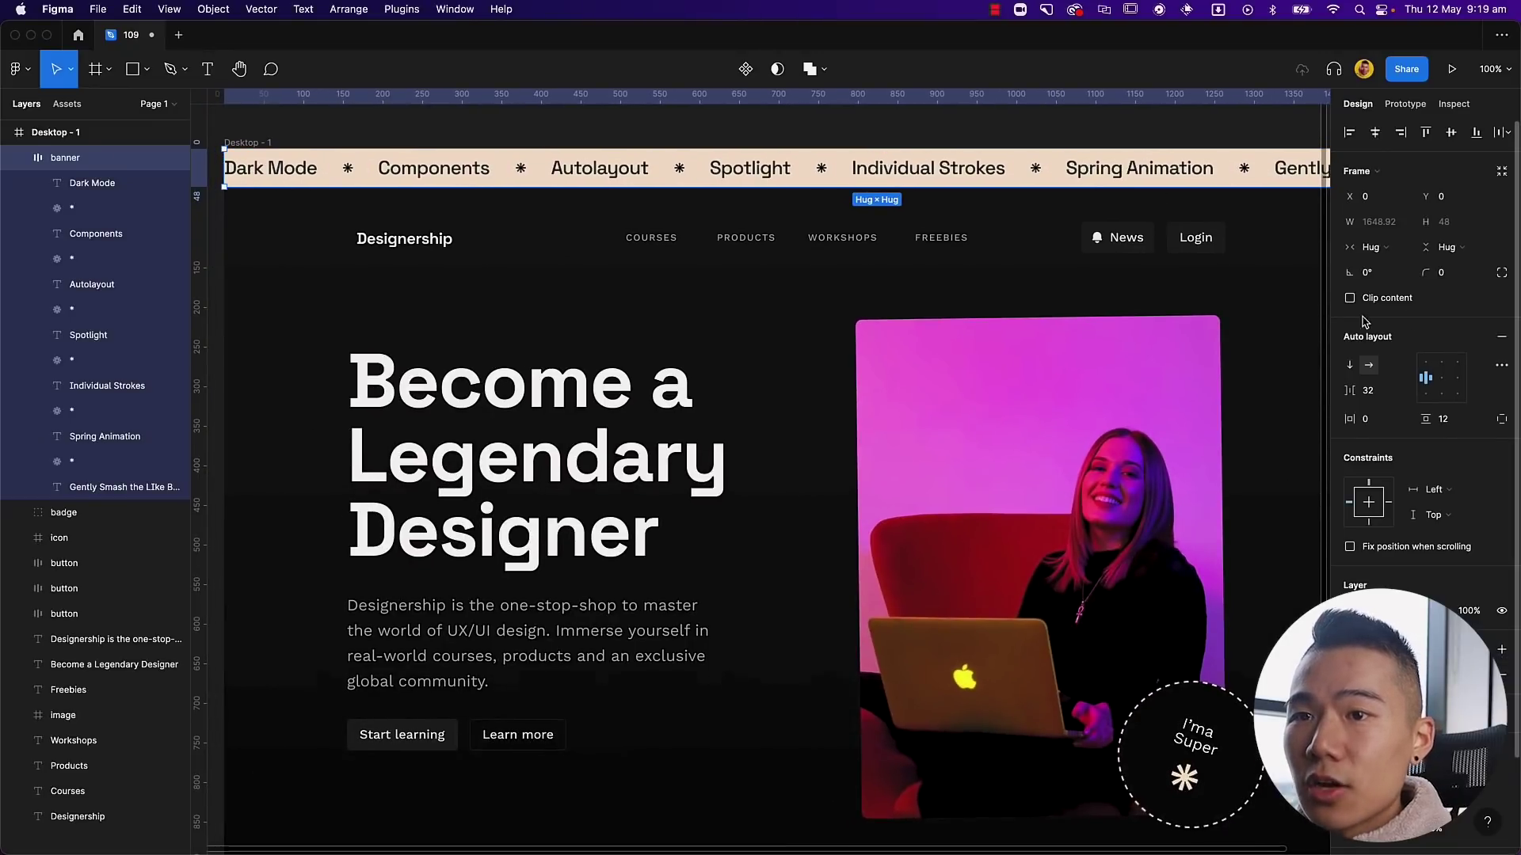
Step: Try out the banner's auto layout direction, an item spacing of 40 and centered alignment
left_click(1350, 366)
left_click(1367, 366)
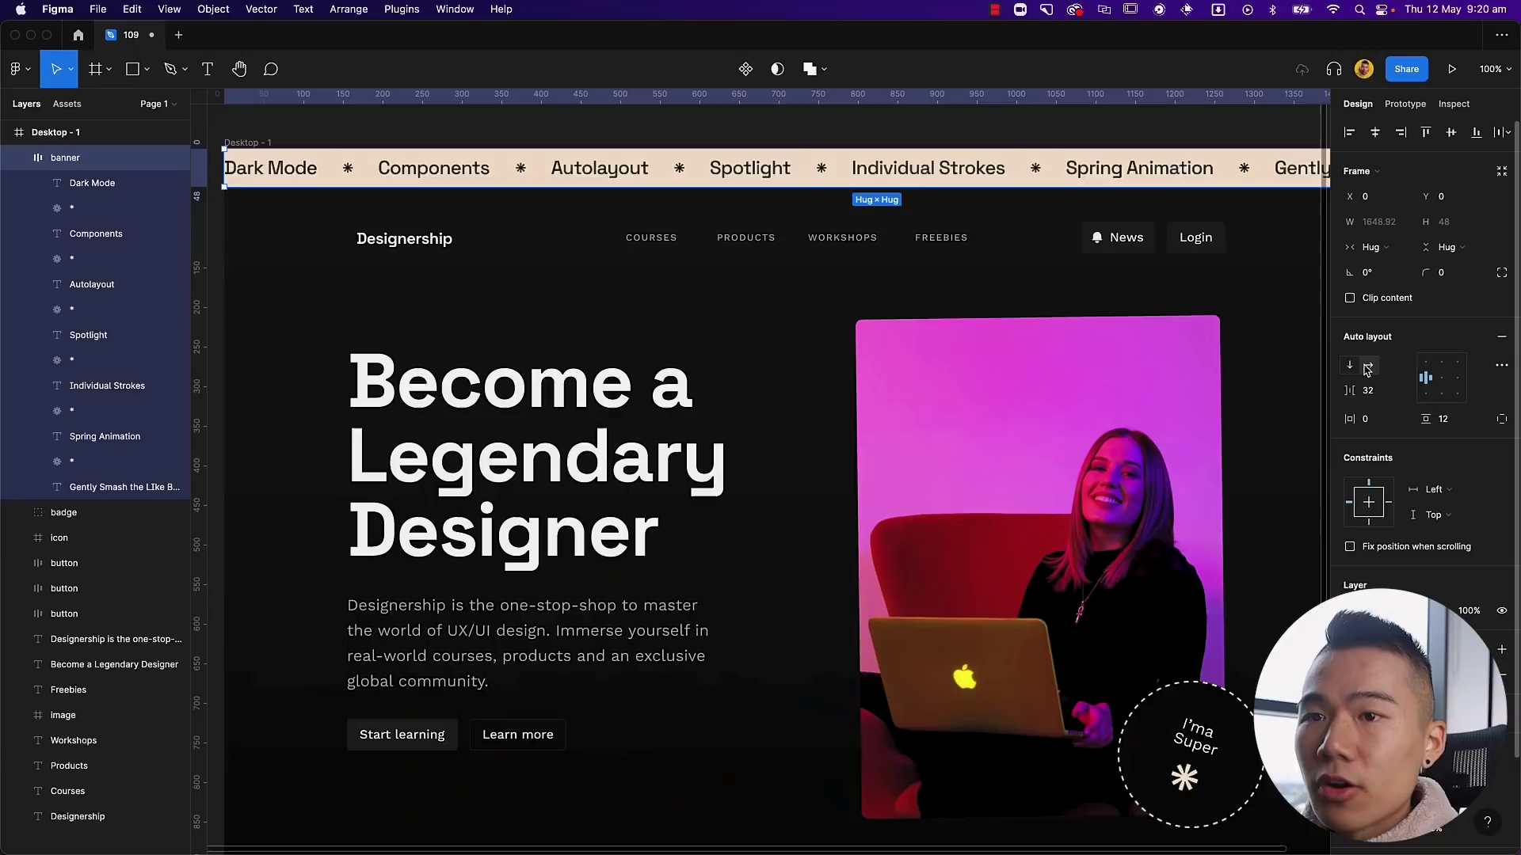
left_click(1363, 391)
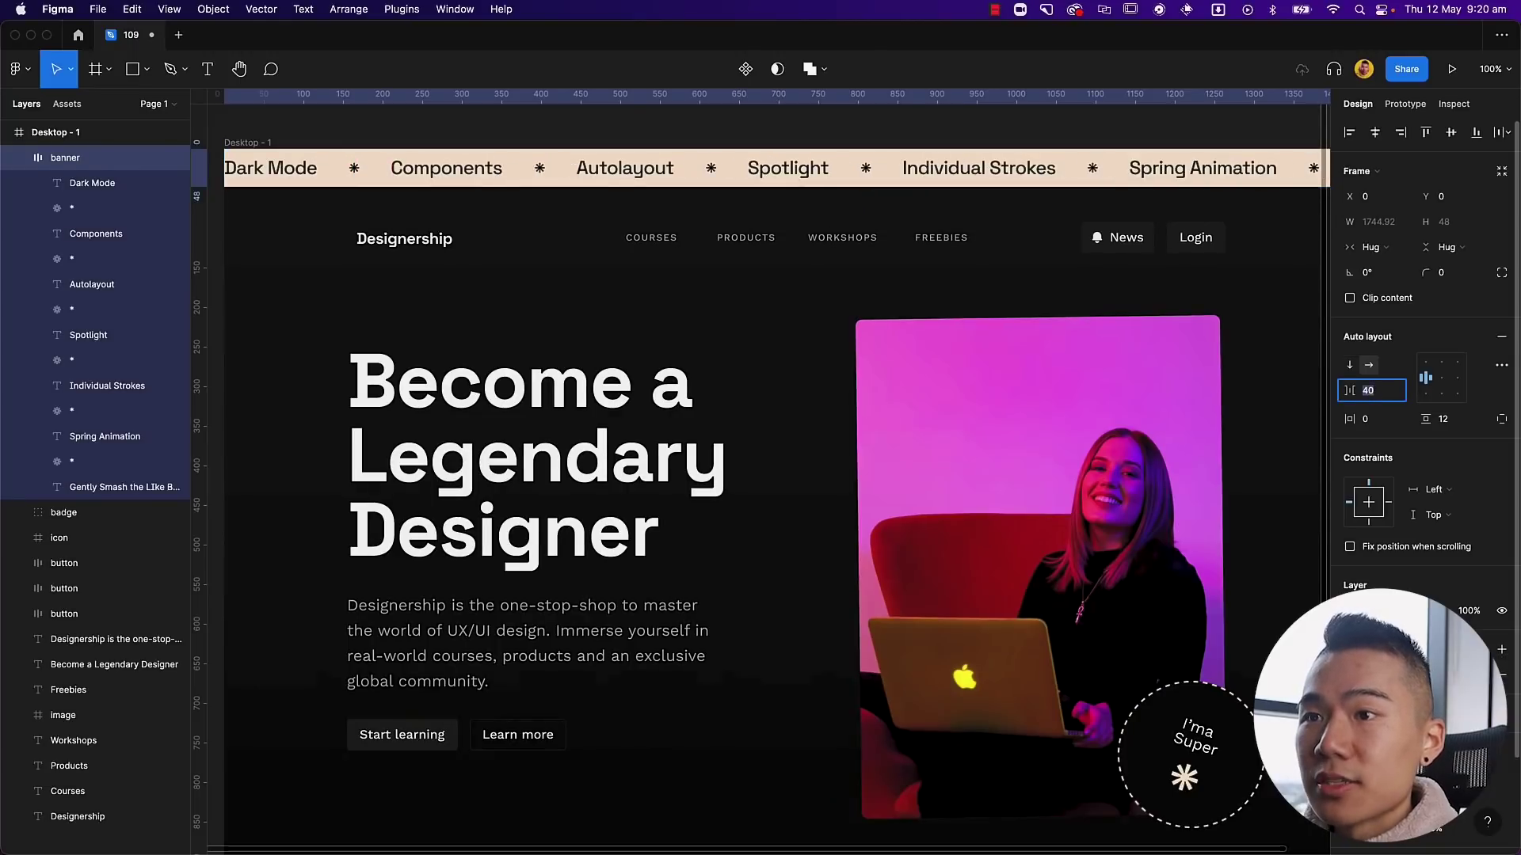
left_click(1442, 363)
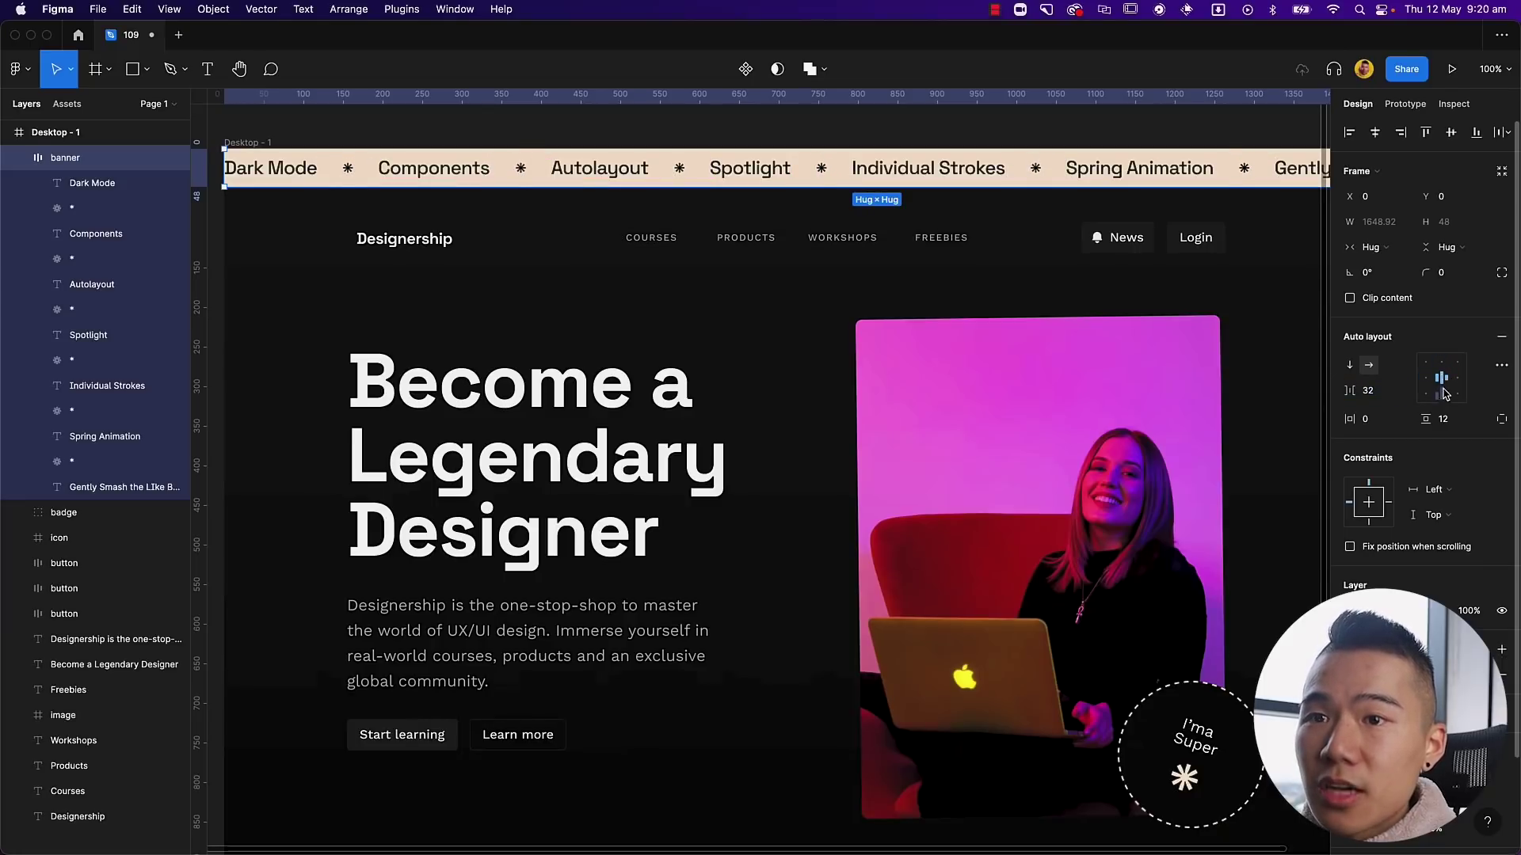
left_click(1441, 380)
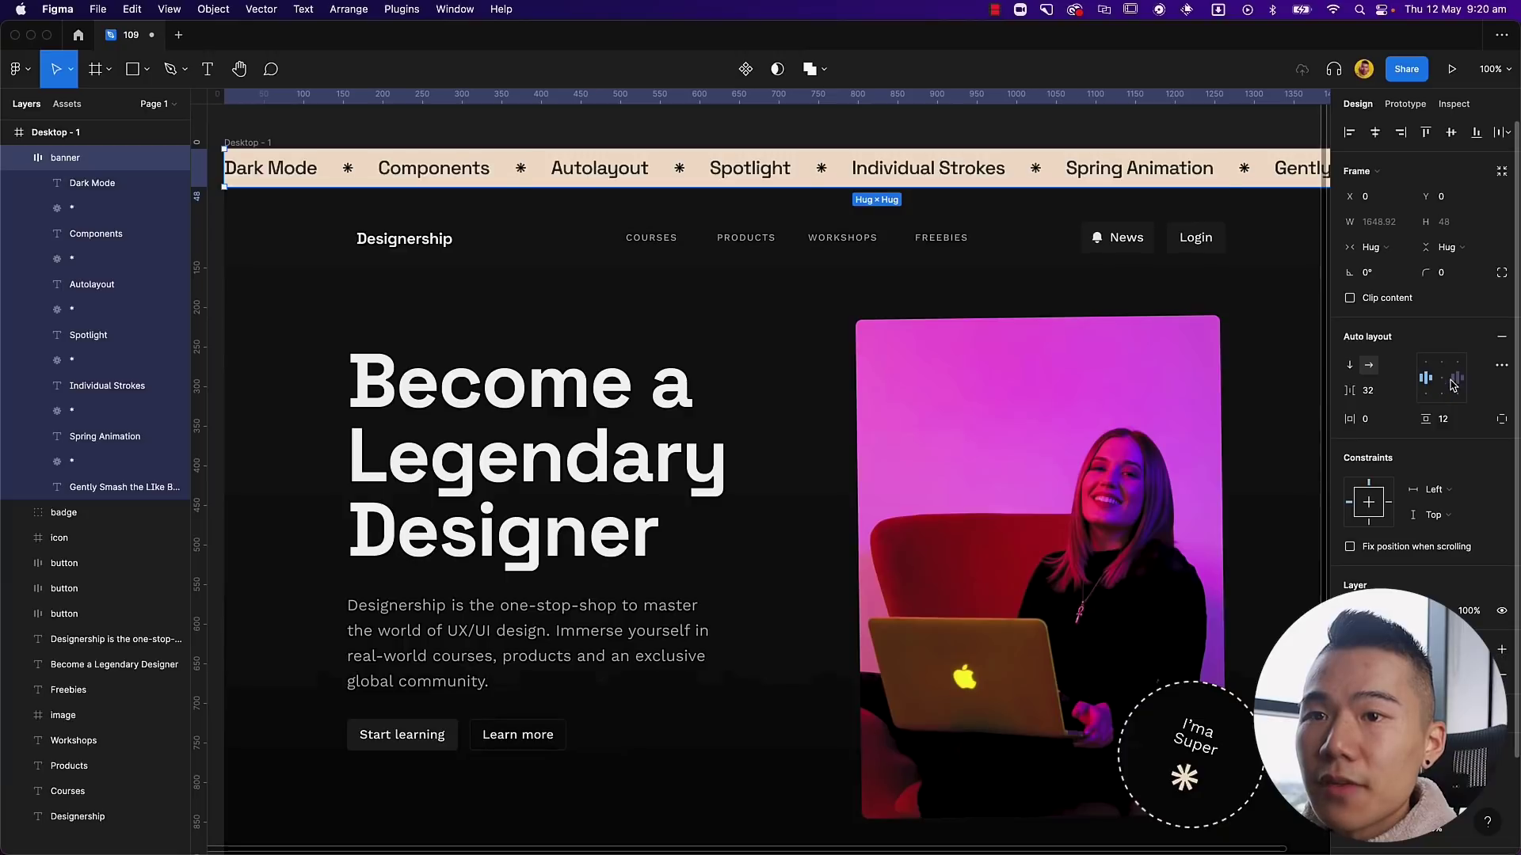
Step: Examine the banner's individual padding and advanced auto layout settings, as well as its Dark Mode text layer
left_click(1394, 424)
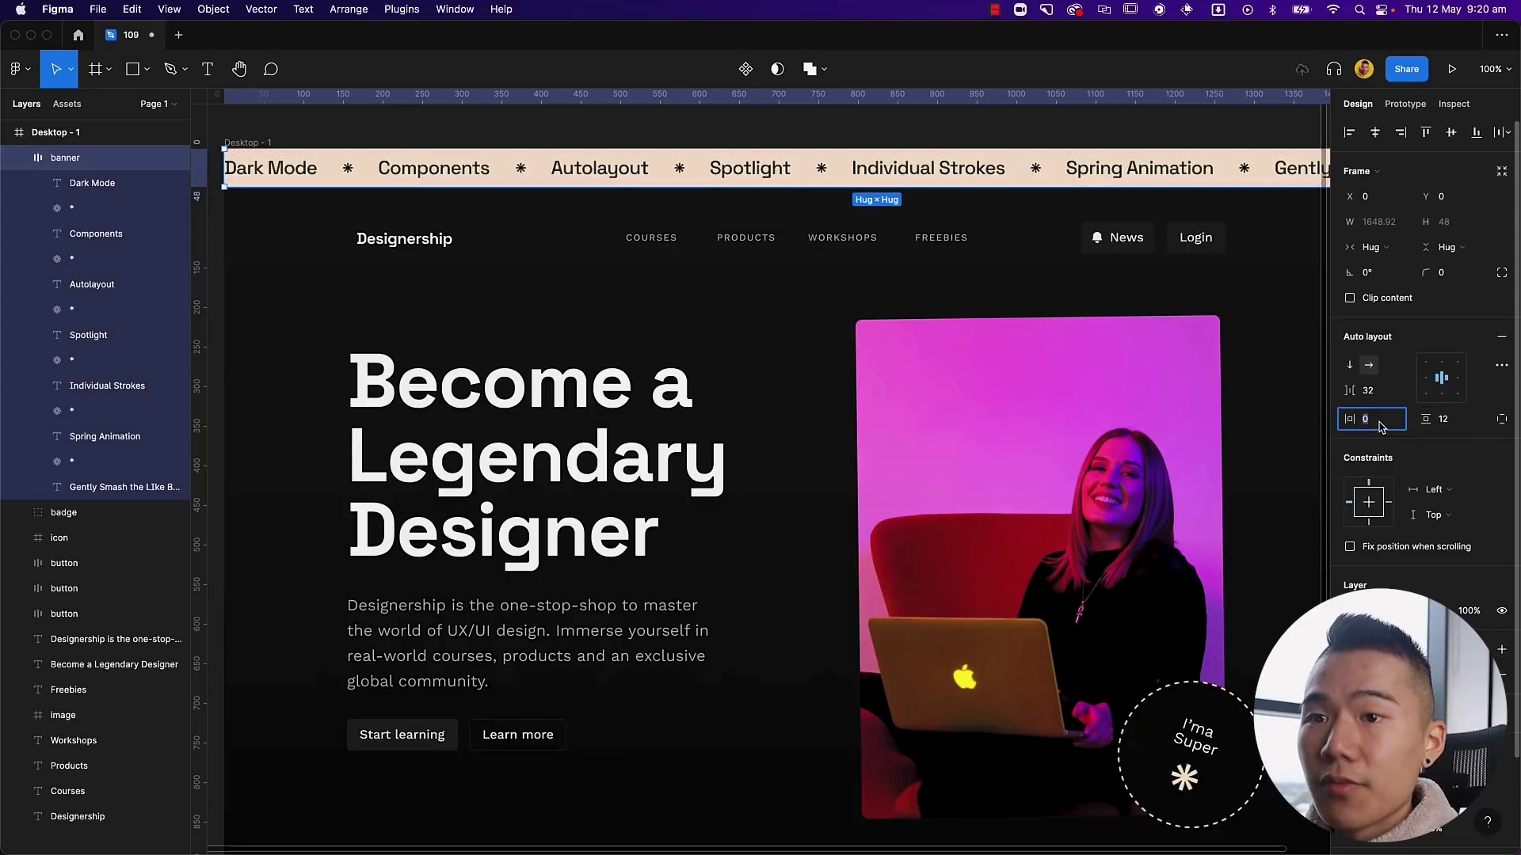
left_click(1501, 424)
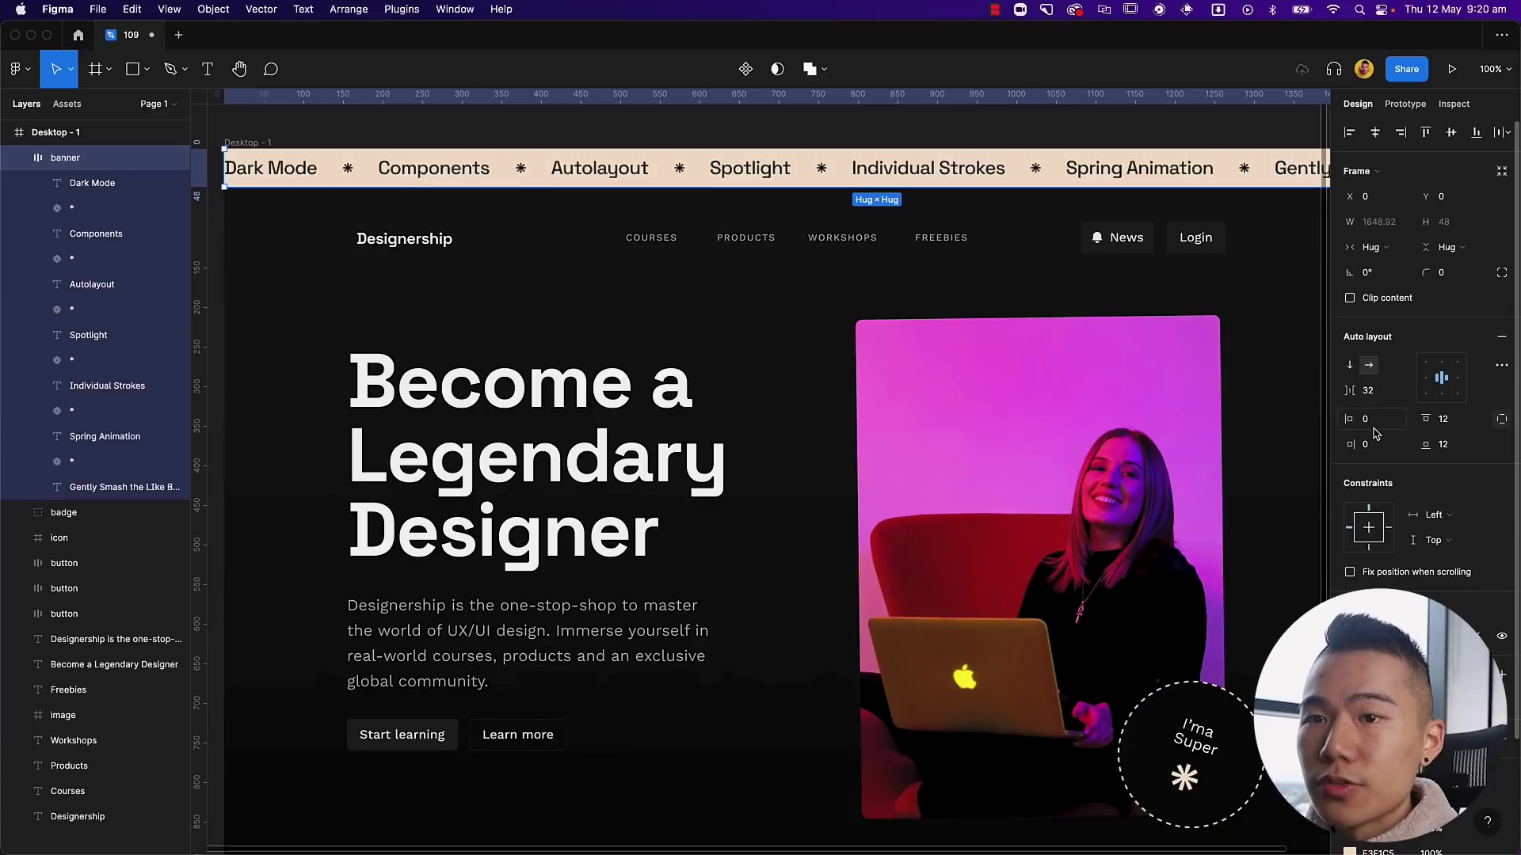
left_click(1501, 366)
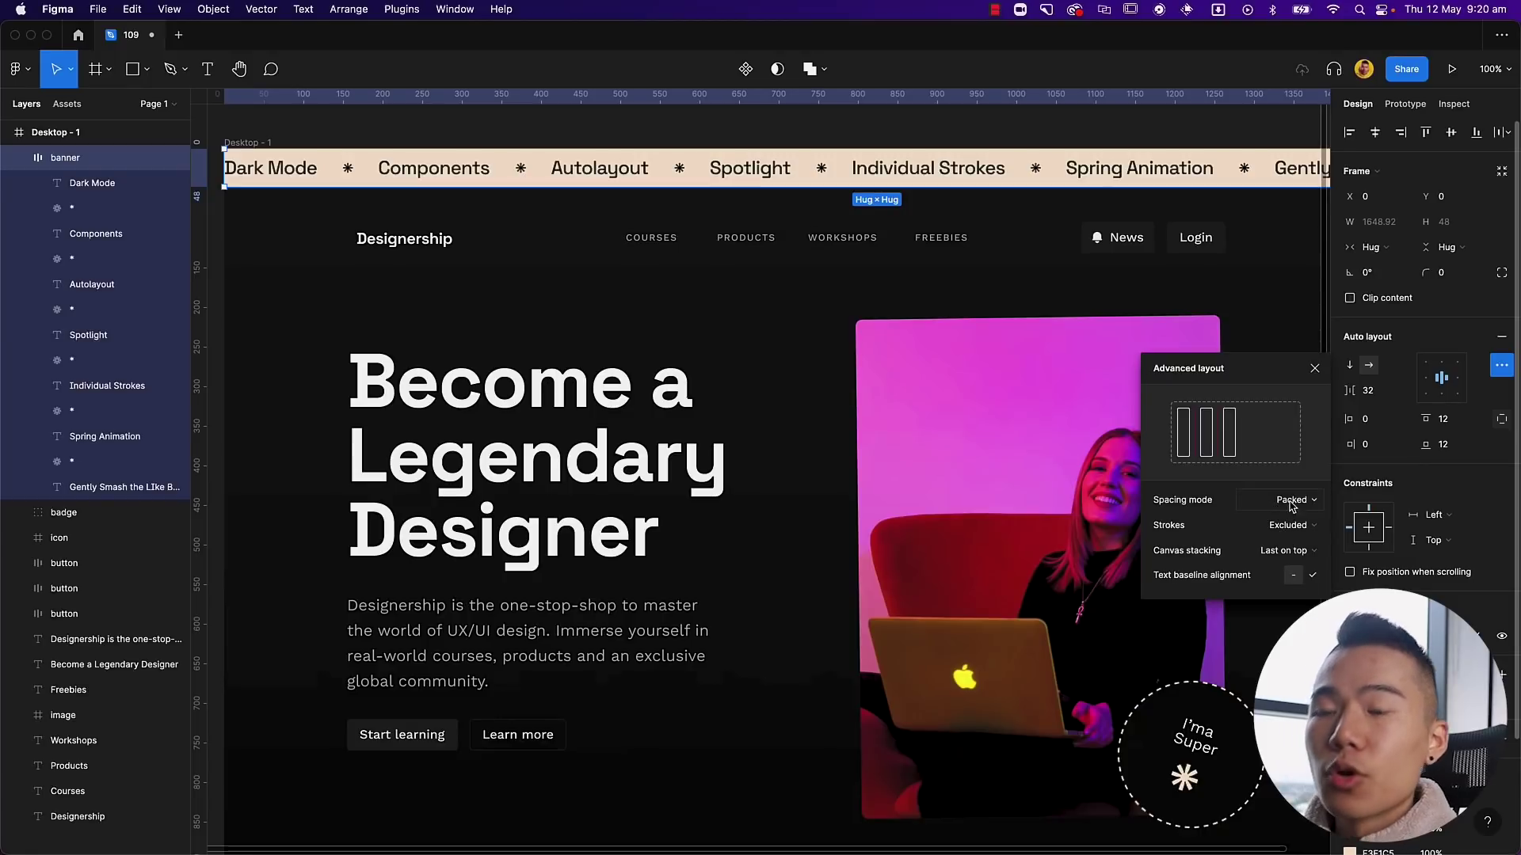
left_click(1287, 297)
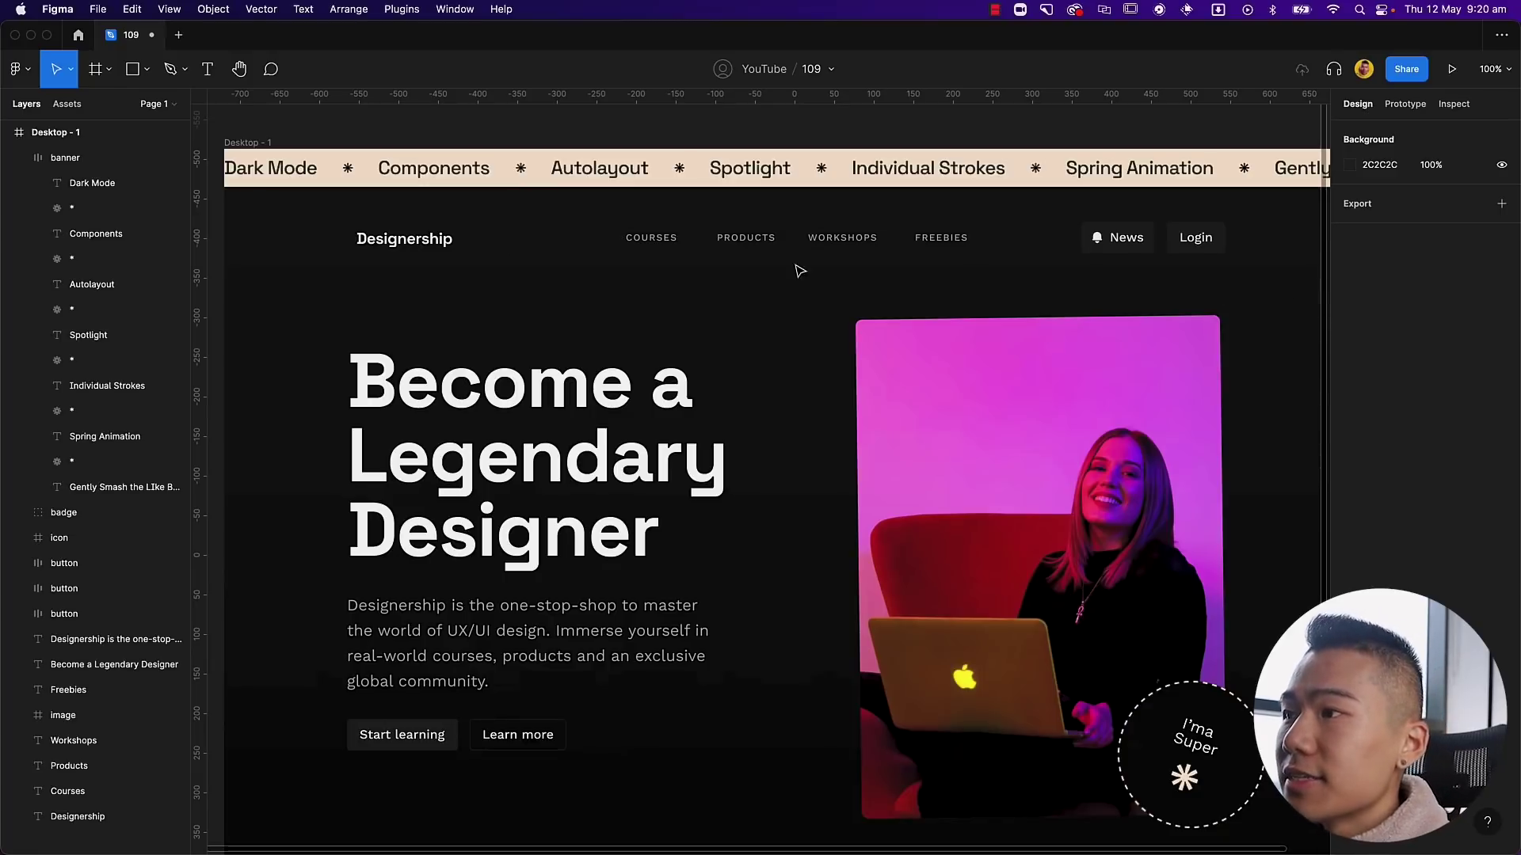
left_click(88, 183)
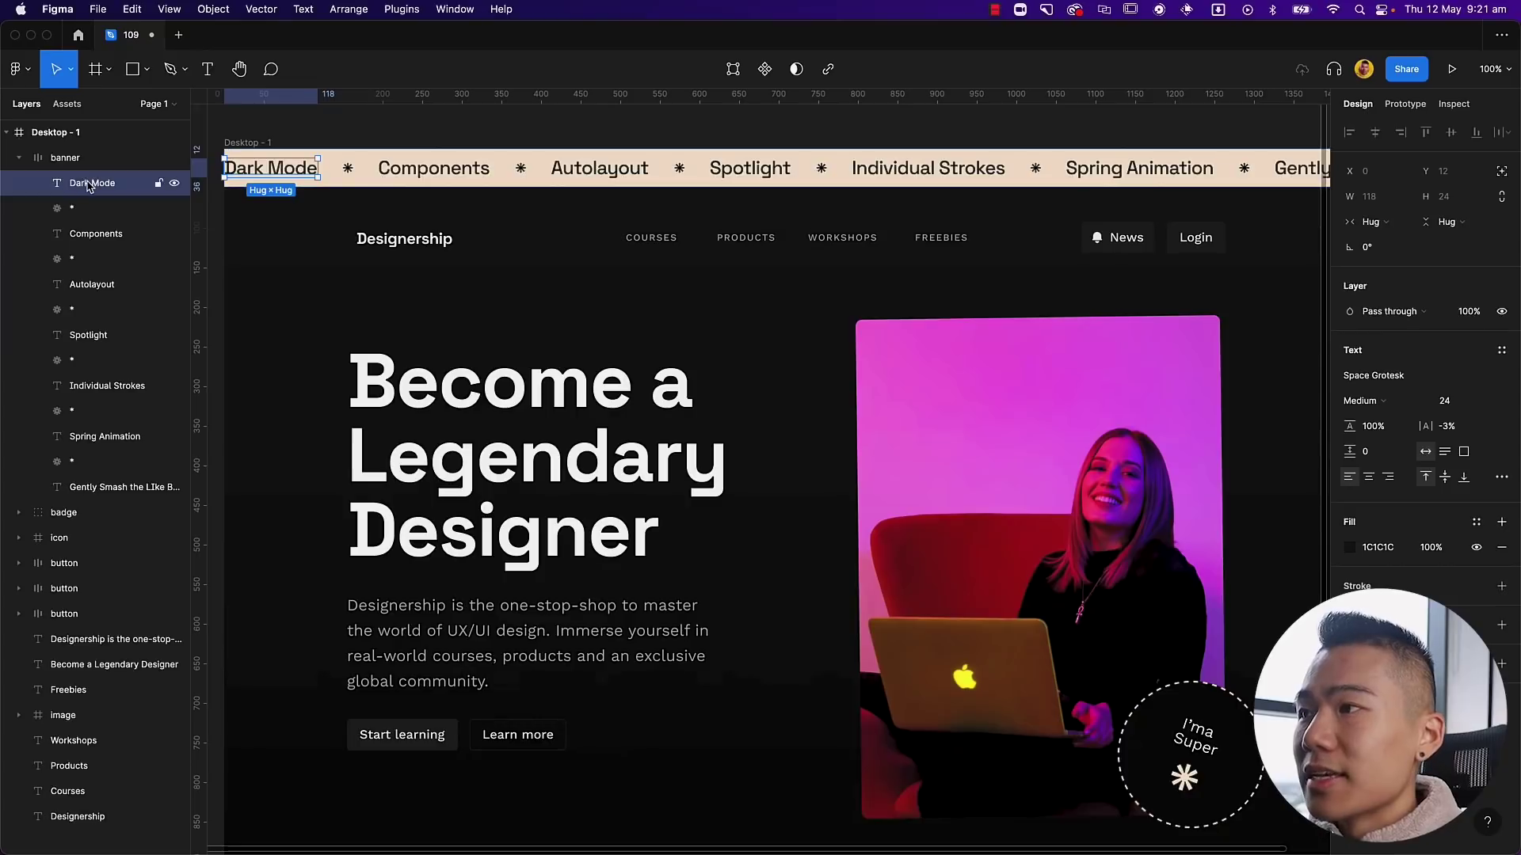
left_click(292, 234)
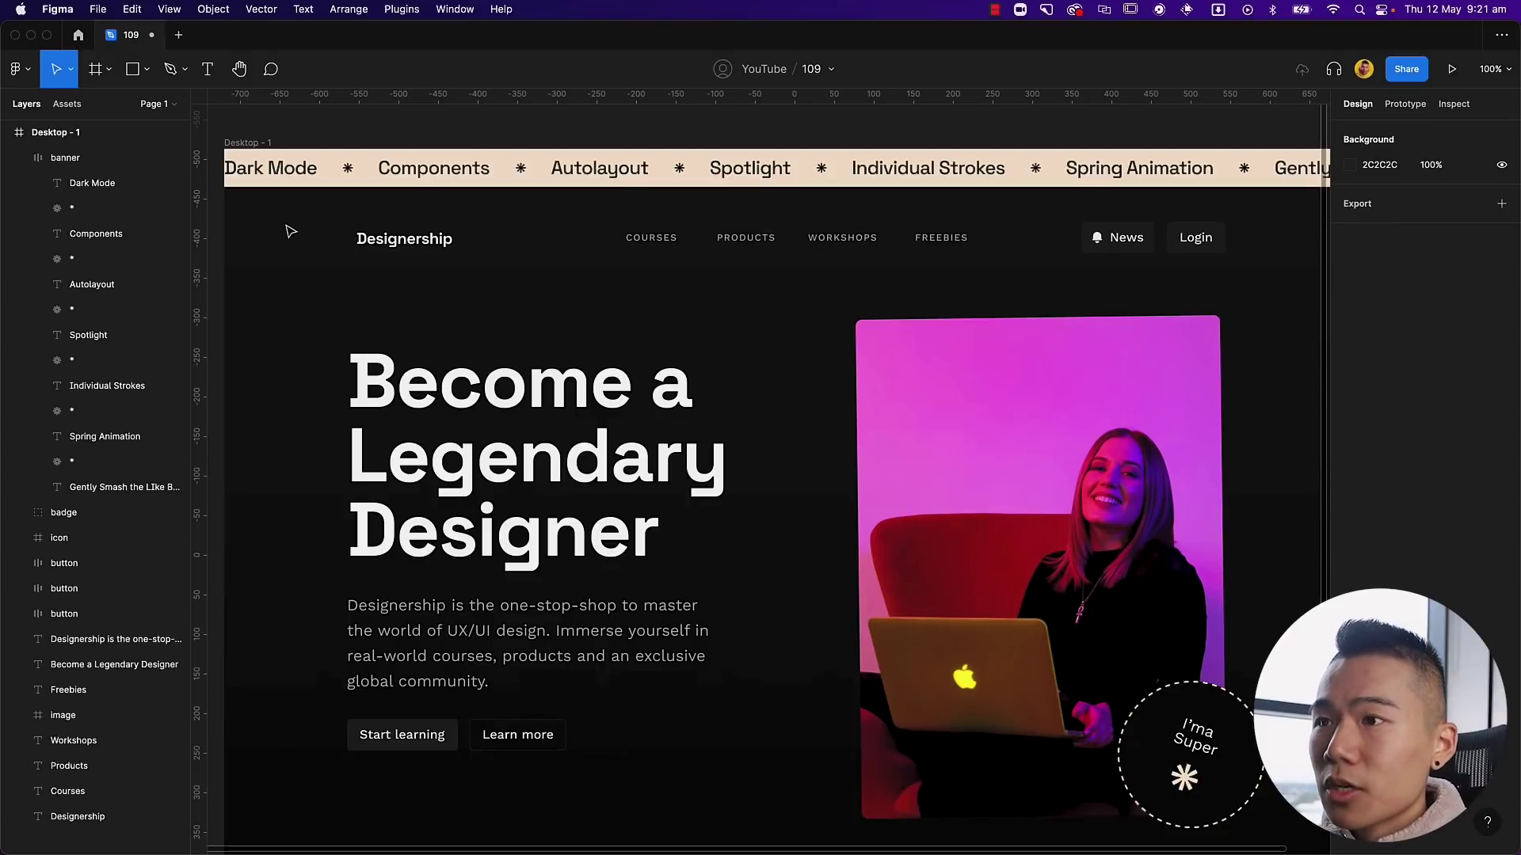
Step: Gather the header's icon, button, link and Designership logo layers into one consecutive block in the layer order
left_click_drag(317, 212, 1215, 276)
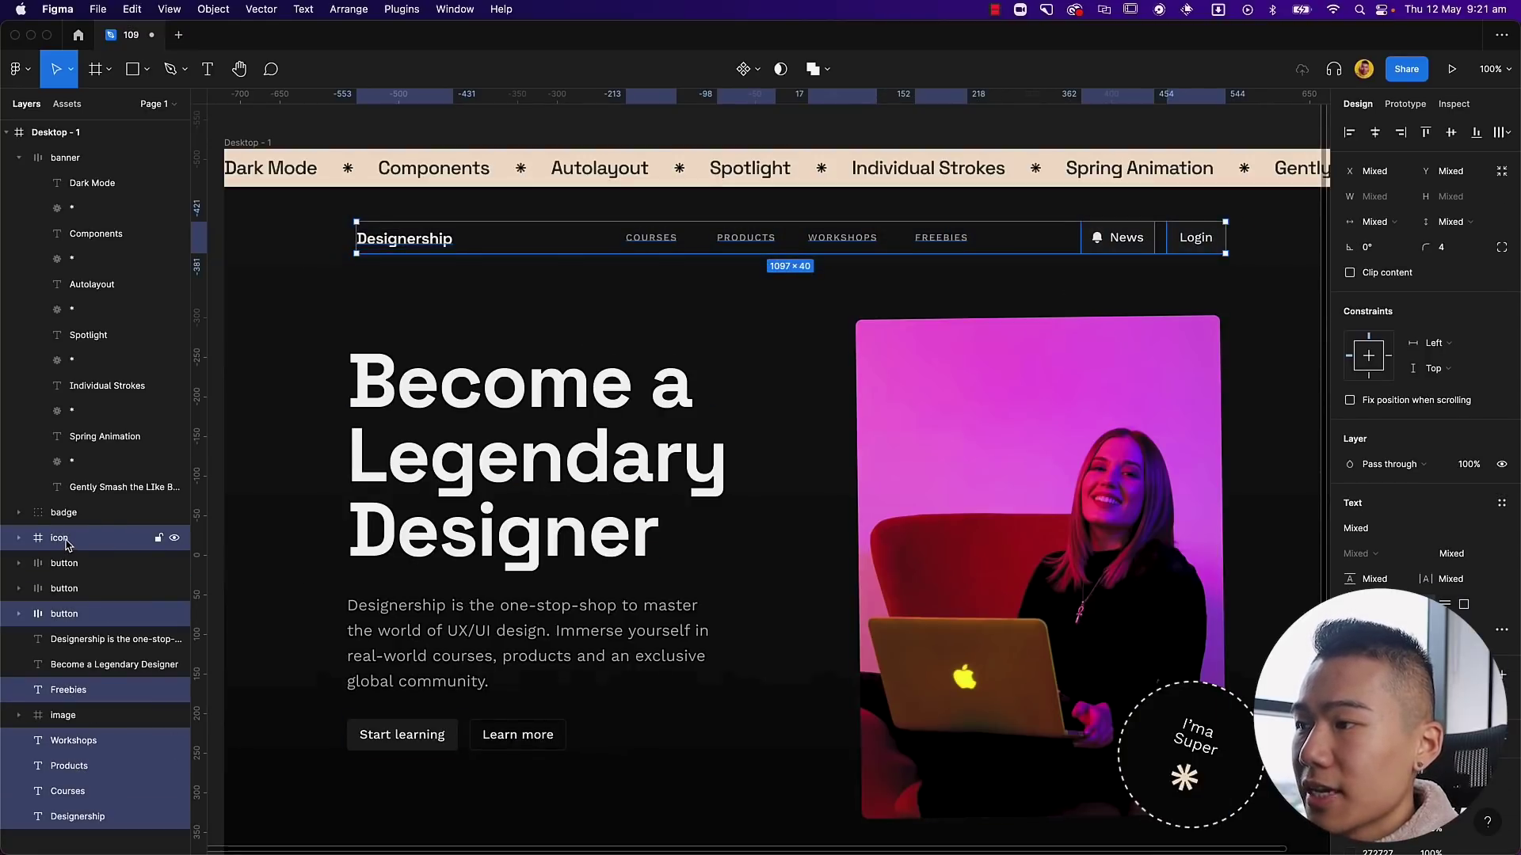
left_click_drag(67, 543, 70, 562)
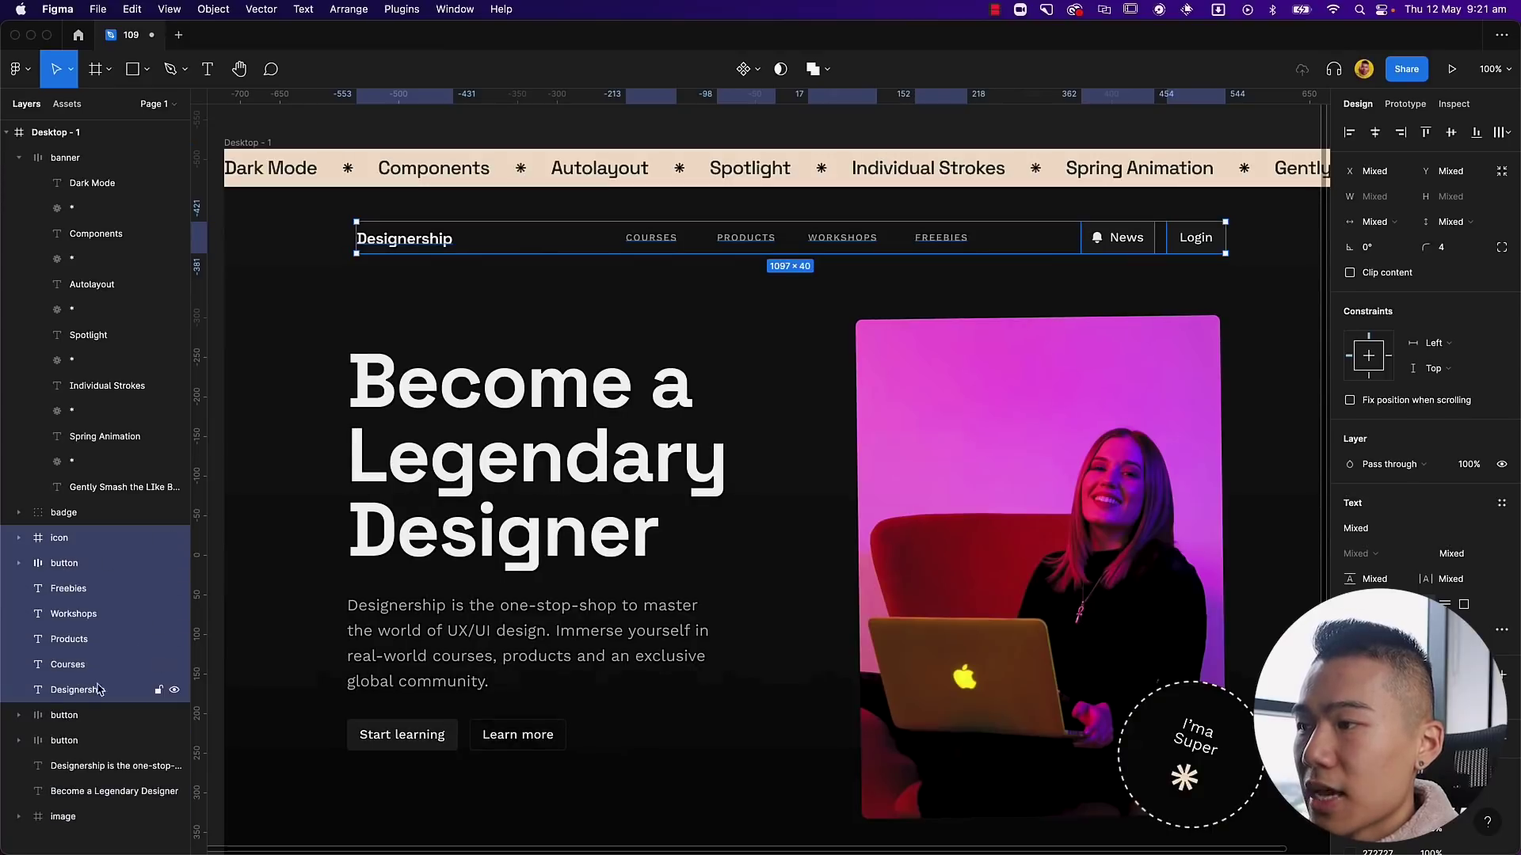
left_click(668, 287)
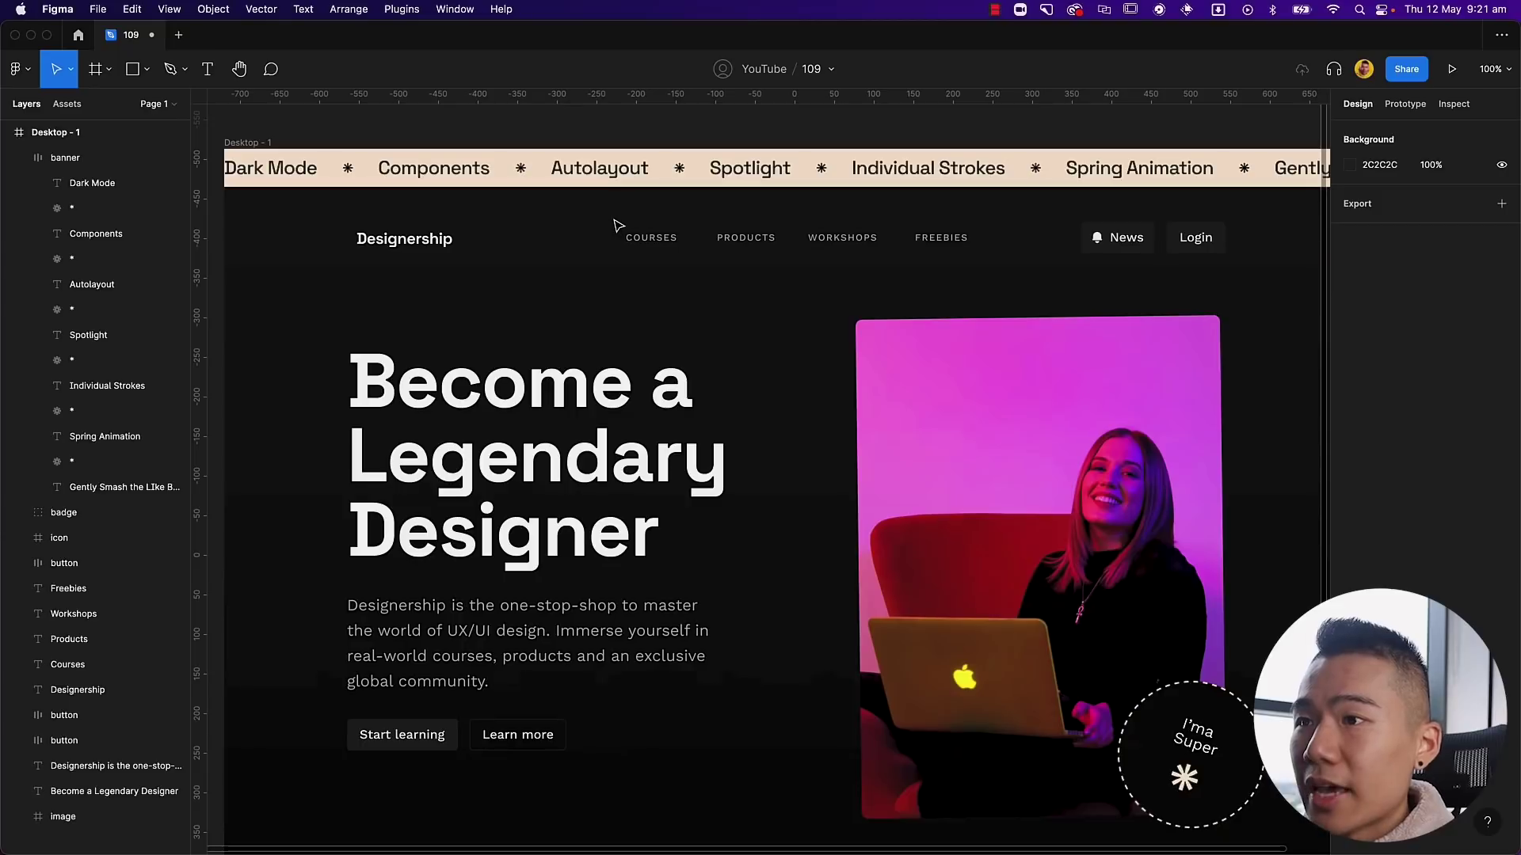
Step: Wrap the Courses, Products, Workshops and Freebies links in an auto layout frame
left_click(651, 238)
left_click(746, 237, "shift")
left_click(842, 237, "shift")
left_click(934, 239, "shift")
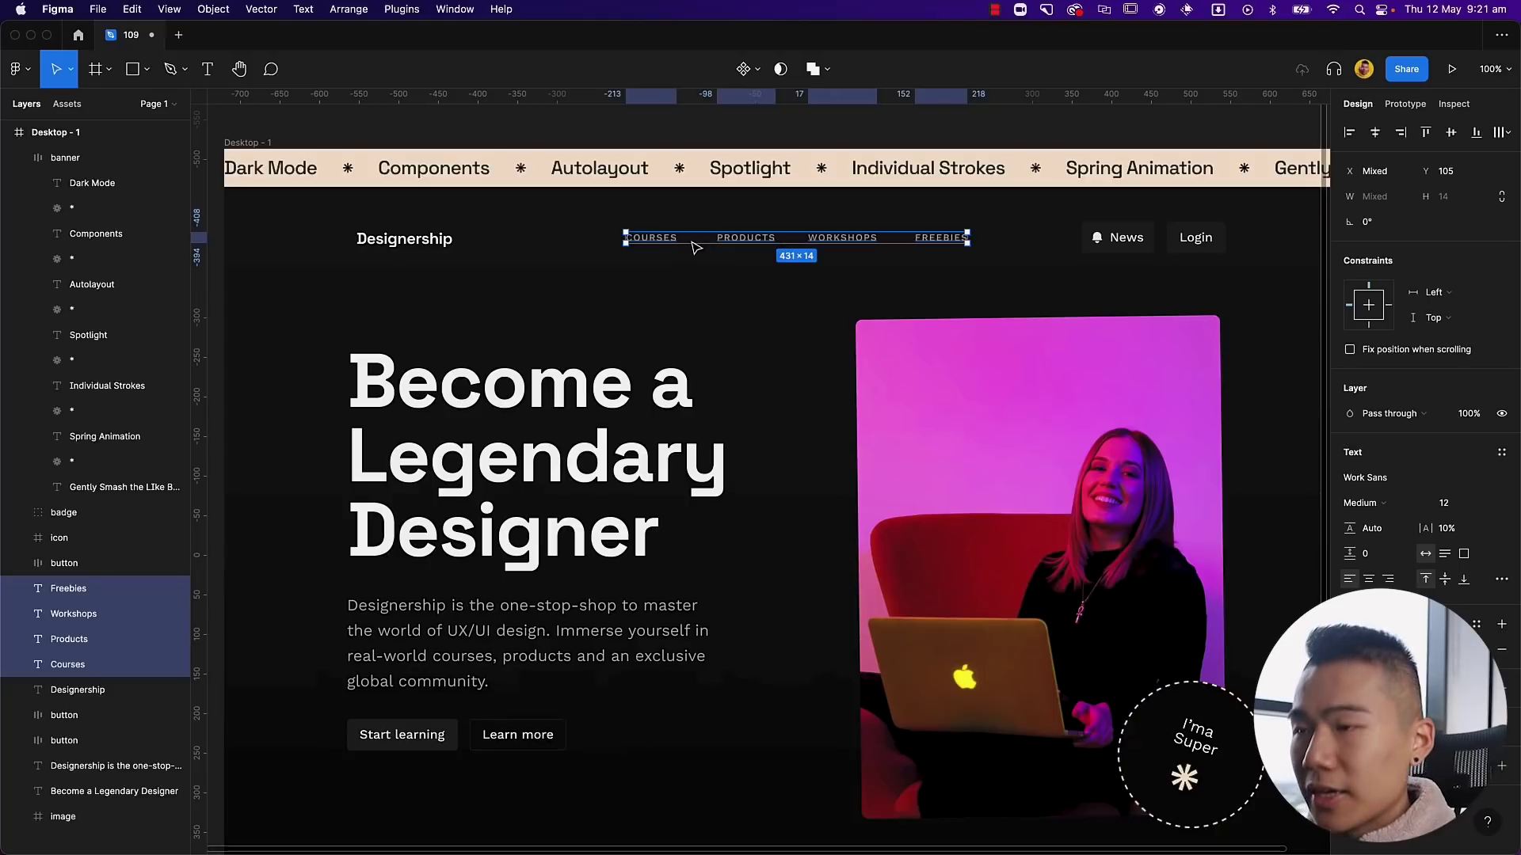
left_click(664, 240)
left_click_drag(663, 240, 984, 272)
left_click(606, 222)
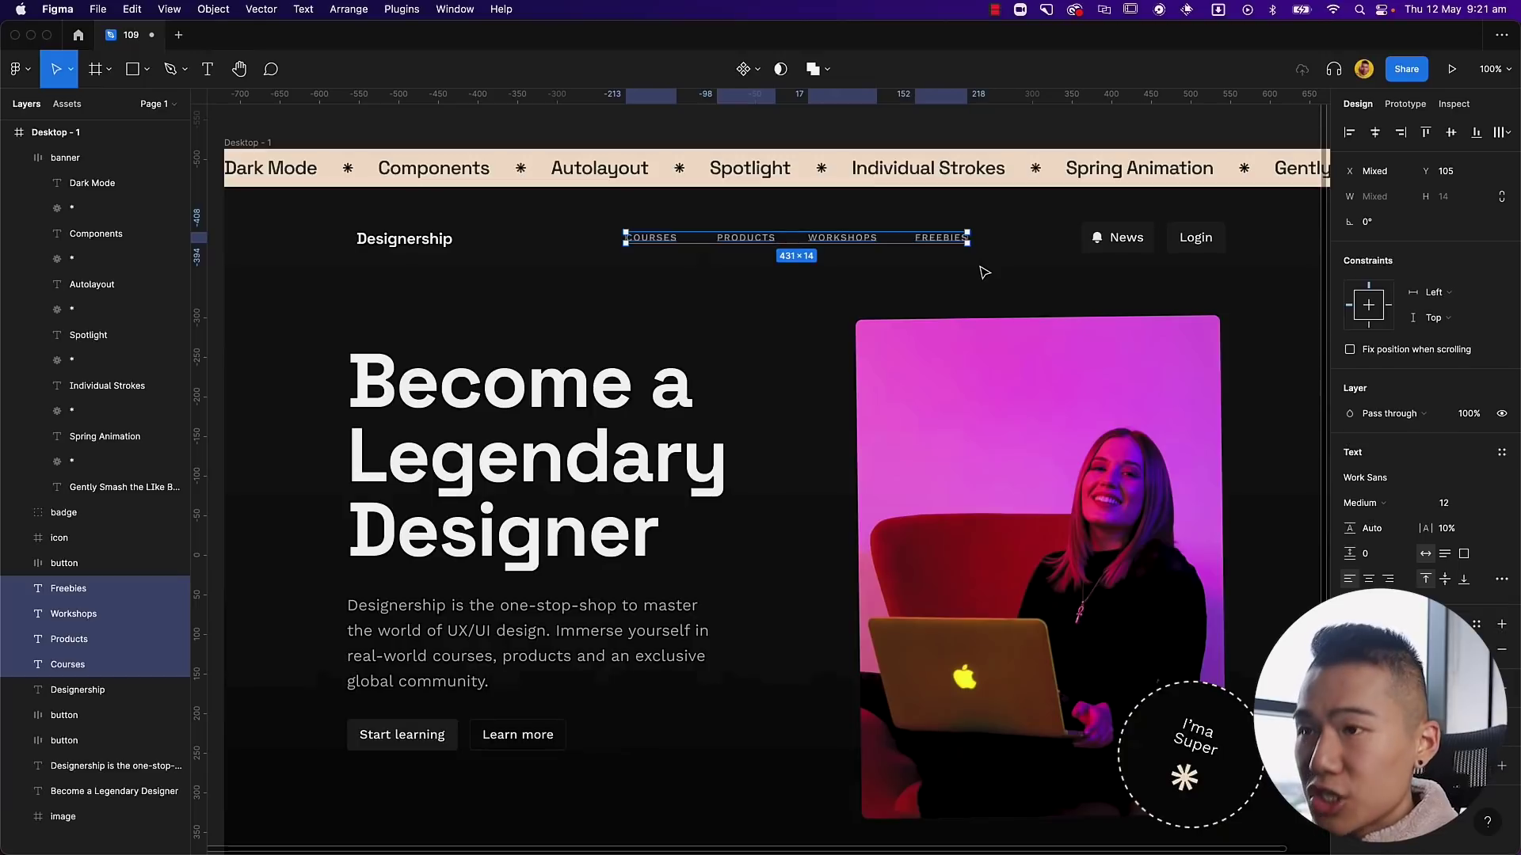
key("shift+a")
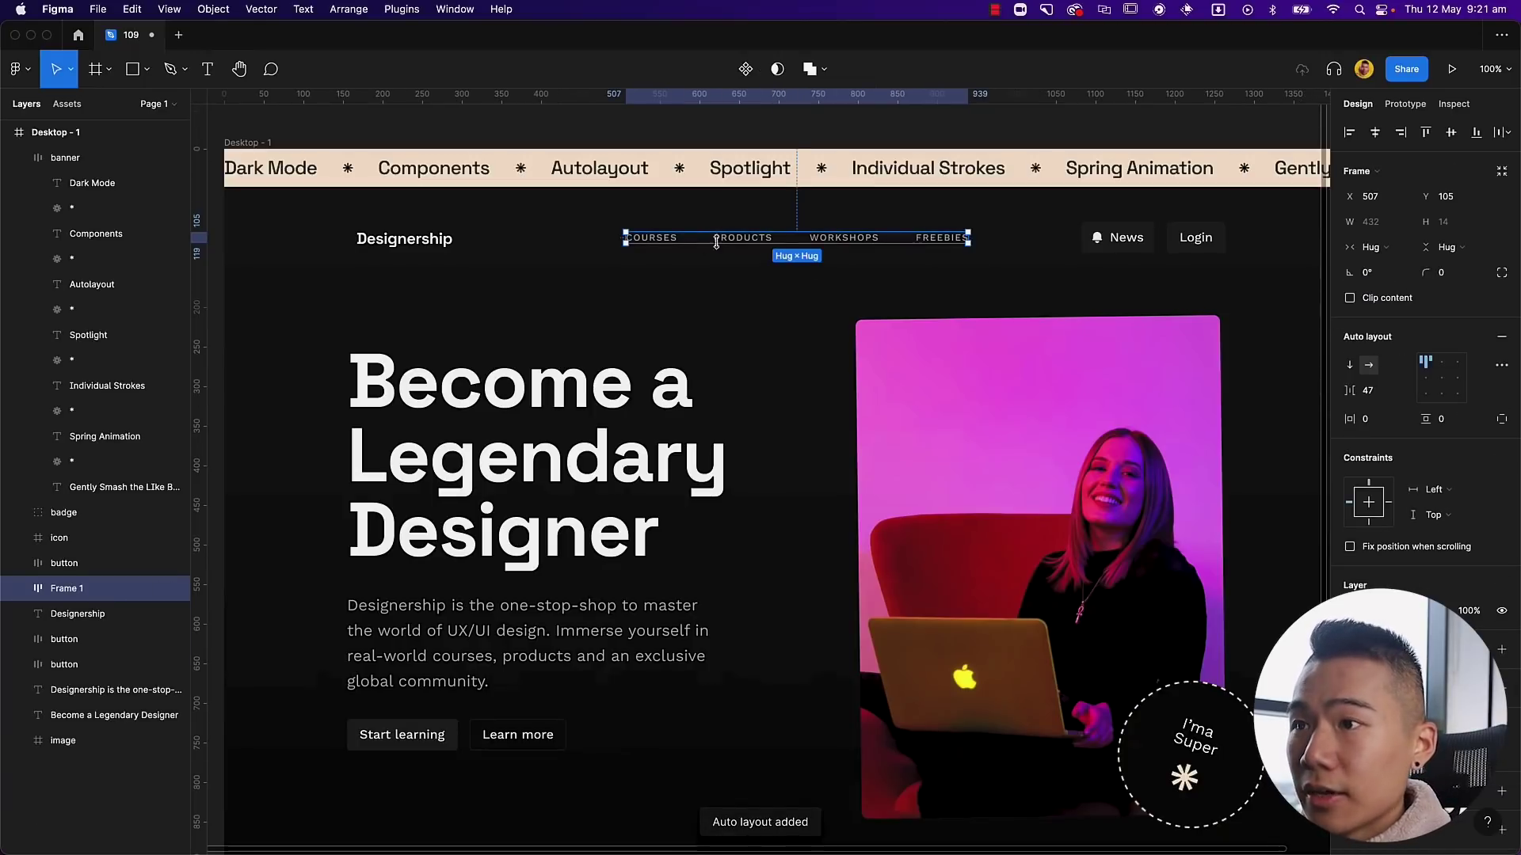
Step: Set the spacing between the items of the links' auto layout frame to 40
left_click(1369, 392)
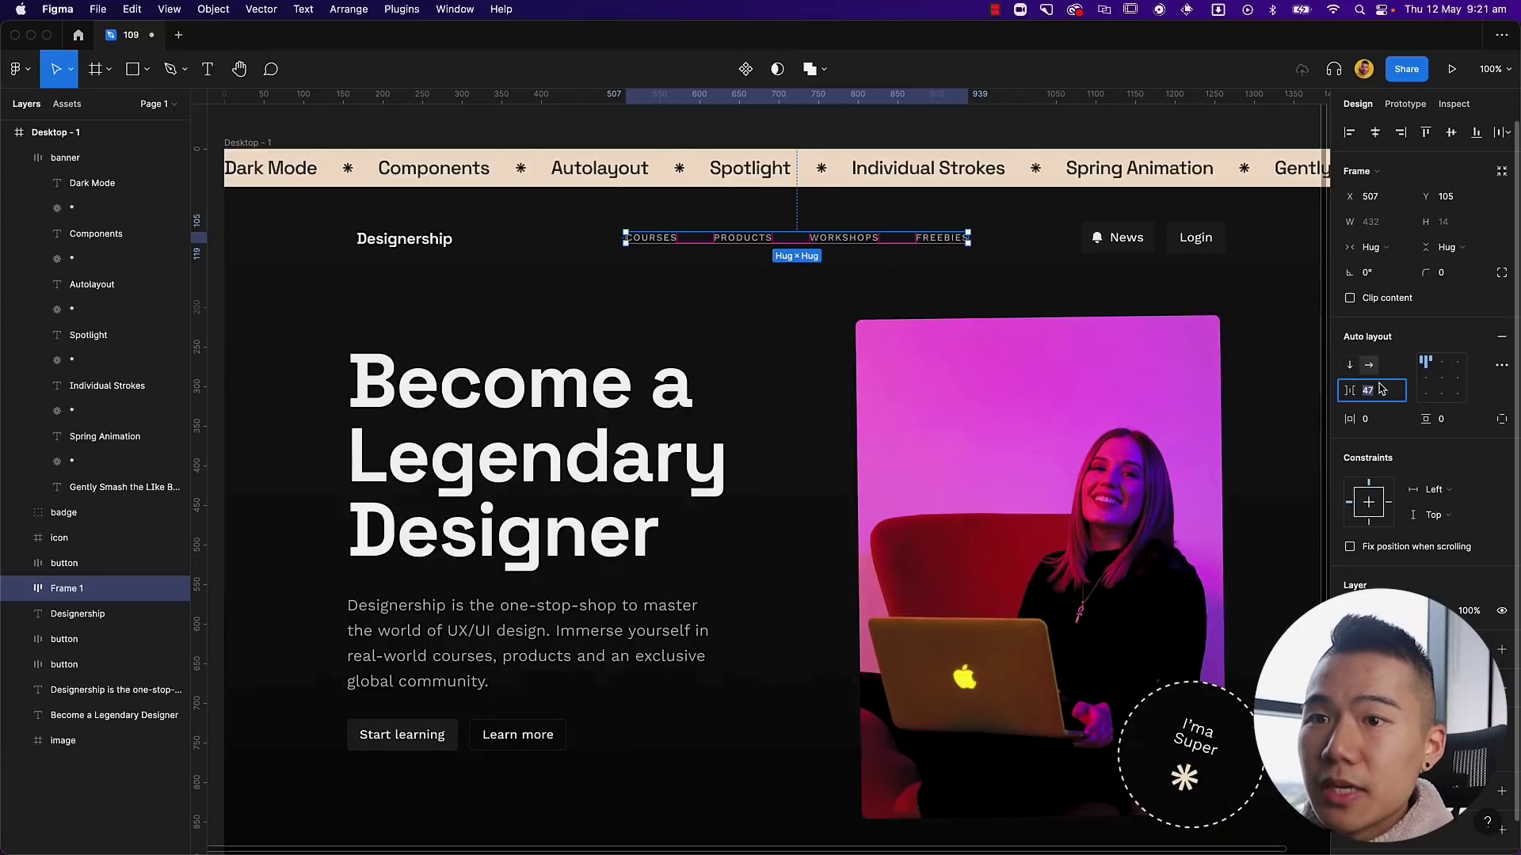
type("40")
key("Return")
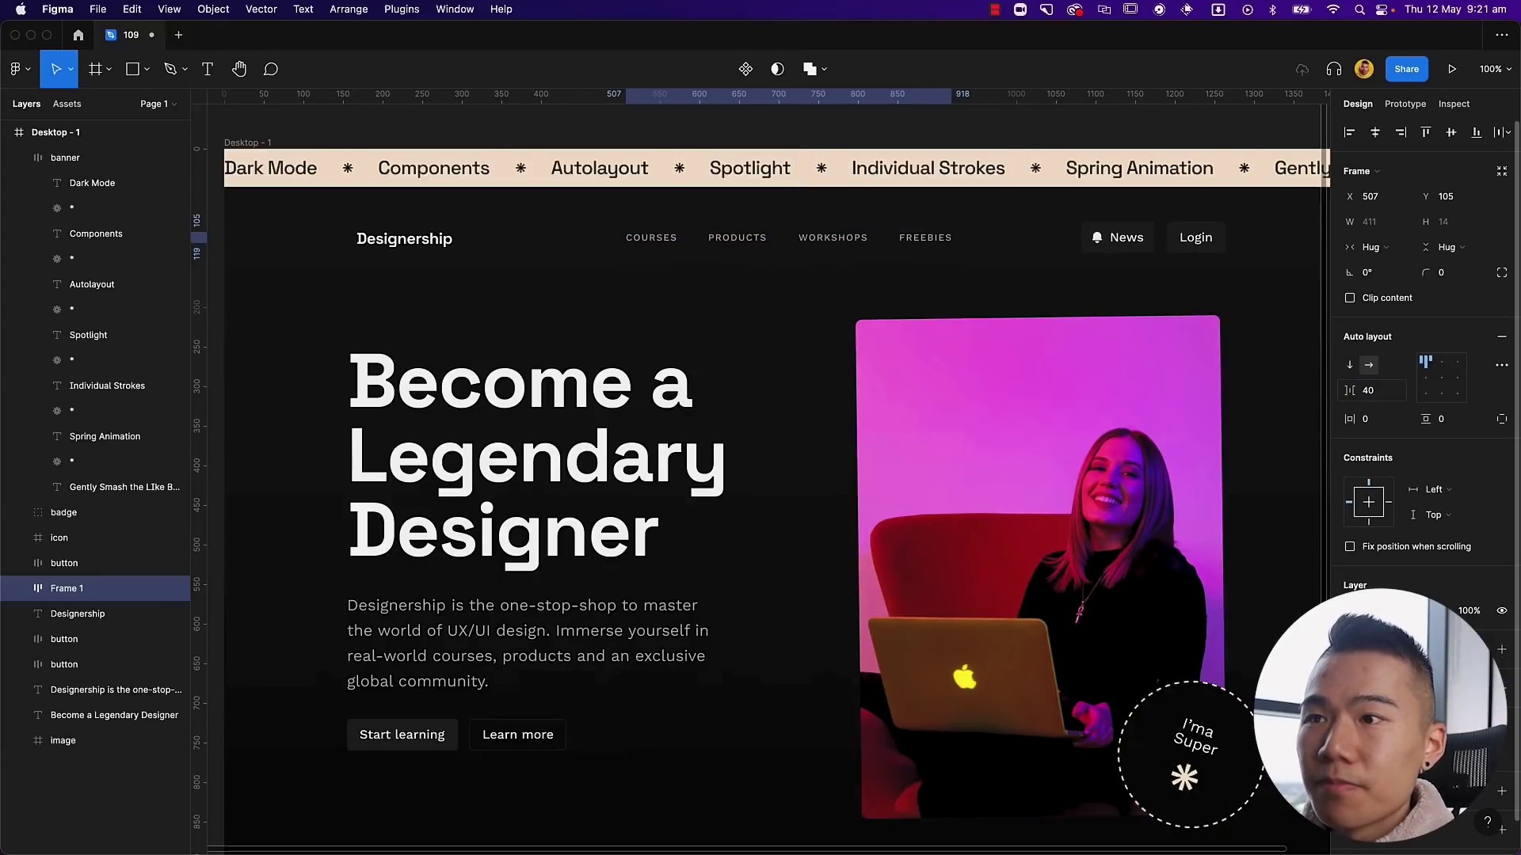
left_click(1000, 290)
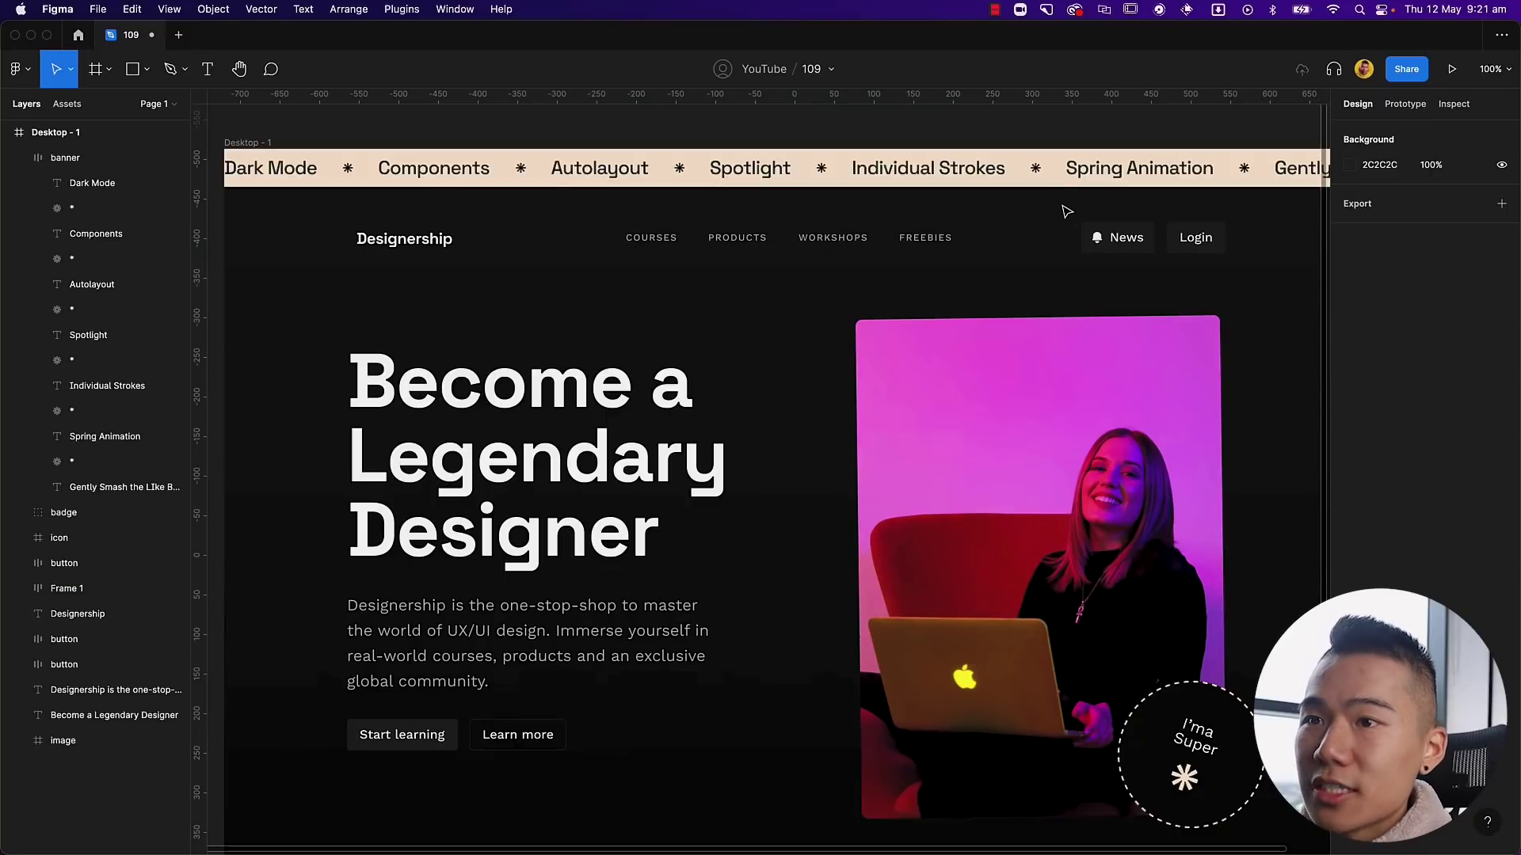
Step: Wrap the News and Login buttons in an auto layout frame
left_click_drag(1066, 212, 1245, 293)
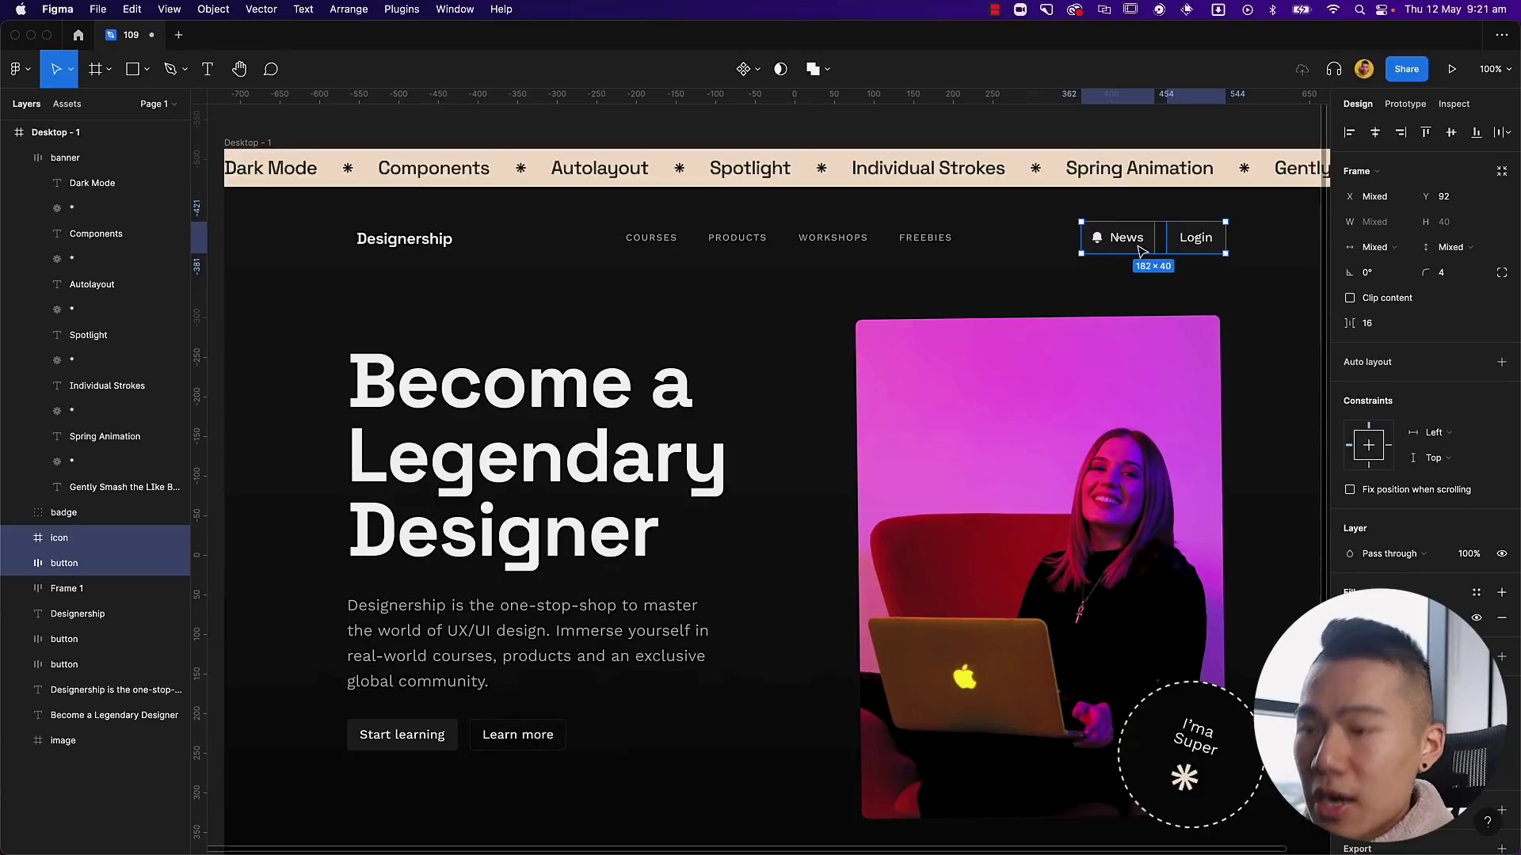
key("shift+a")
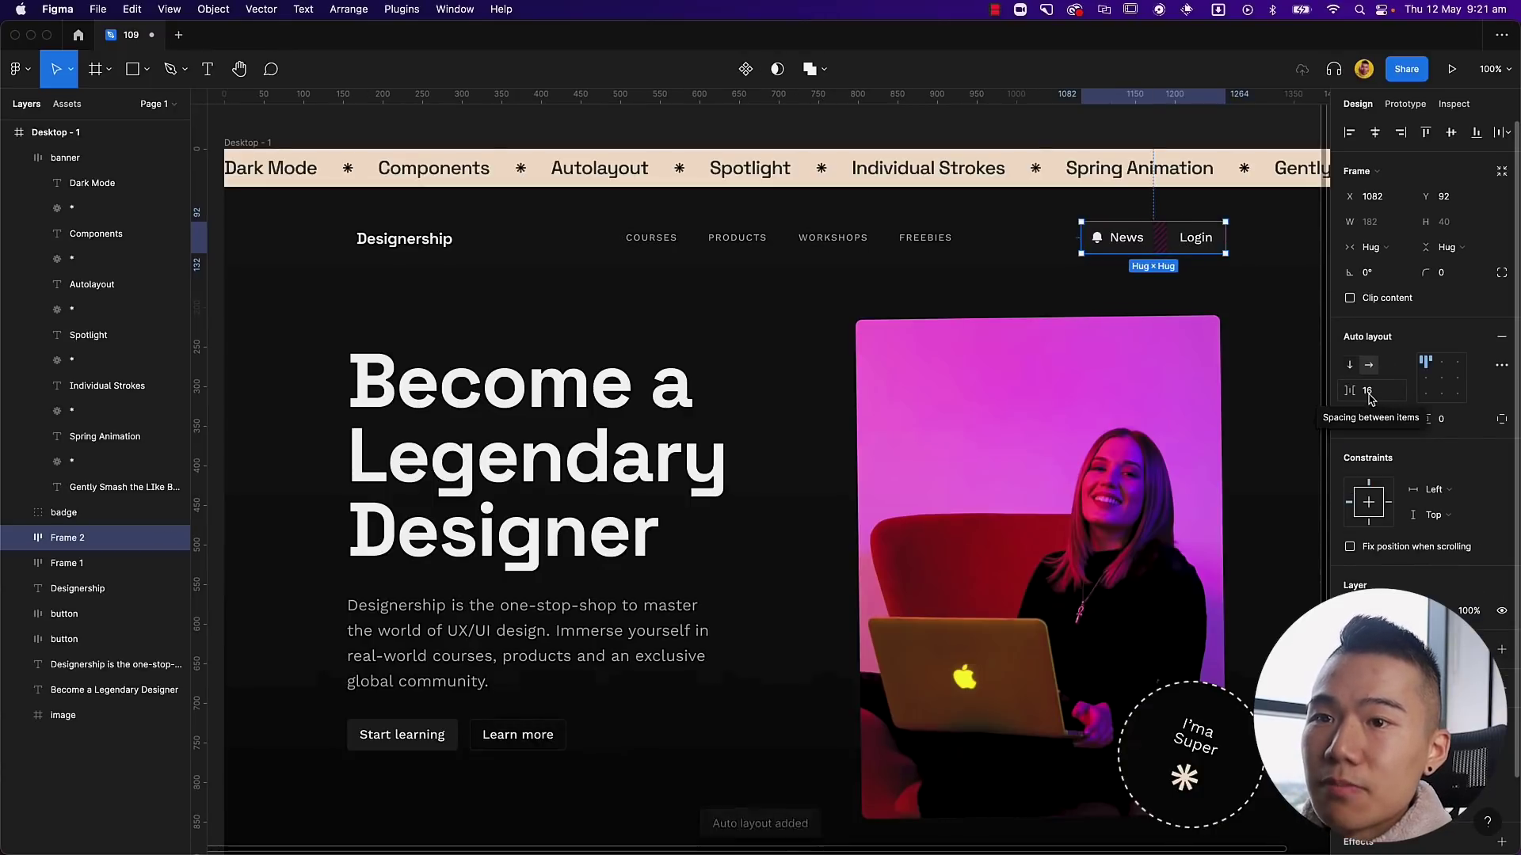
left_click(1211, 283)
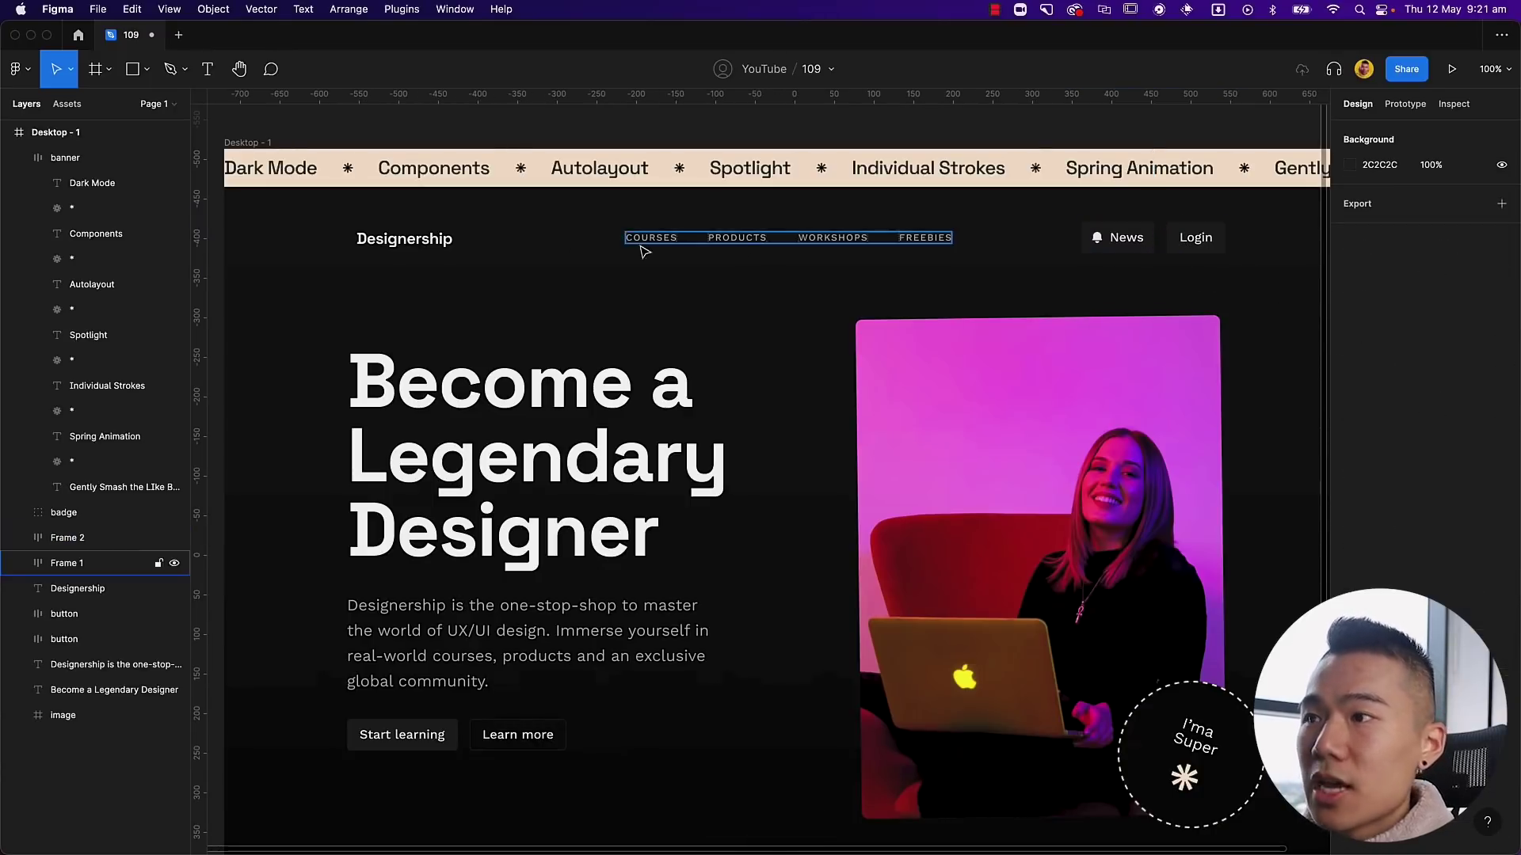
Step: Combine the Designership logo, the links frame and the buttons frame into a vertically centered auto layout frame named header
left_click(447, 245)
left_click(681, 243)
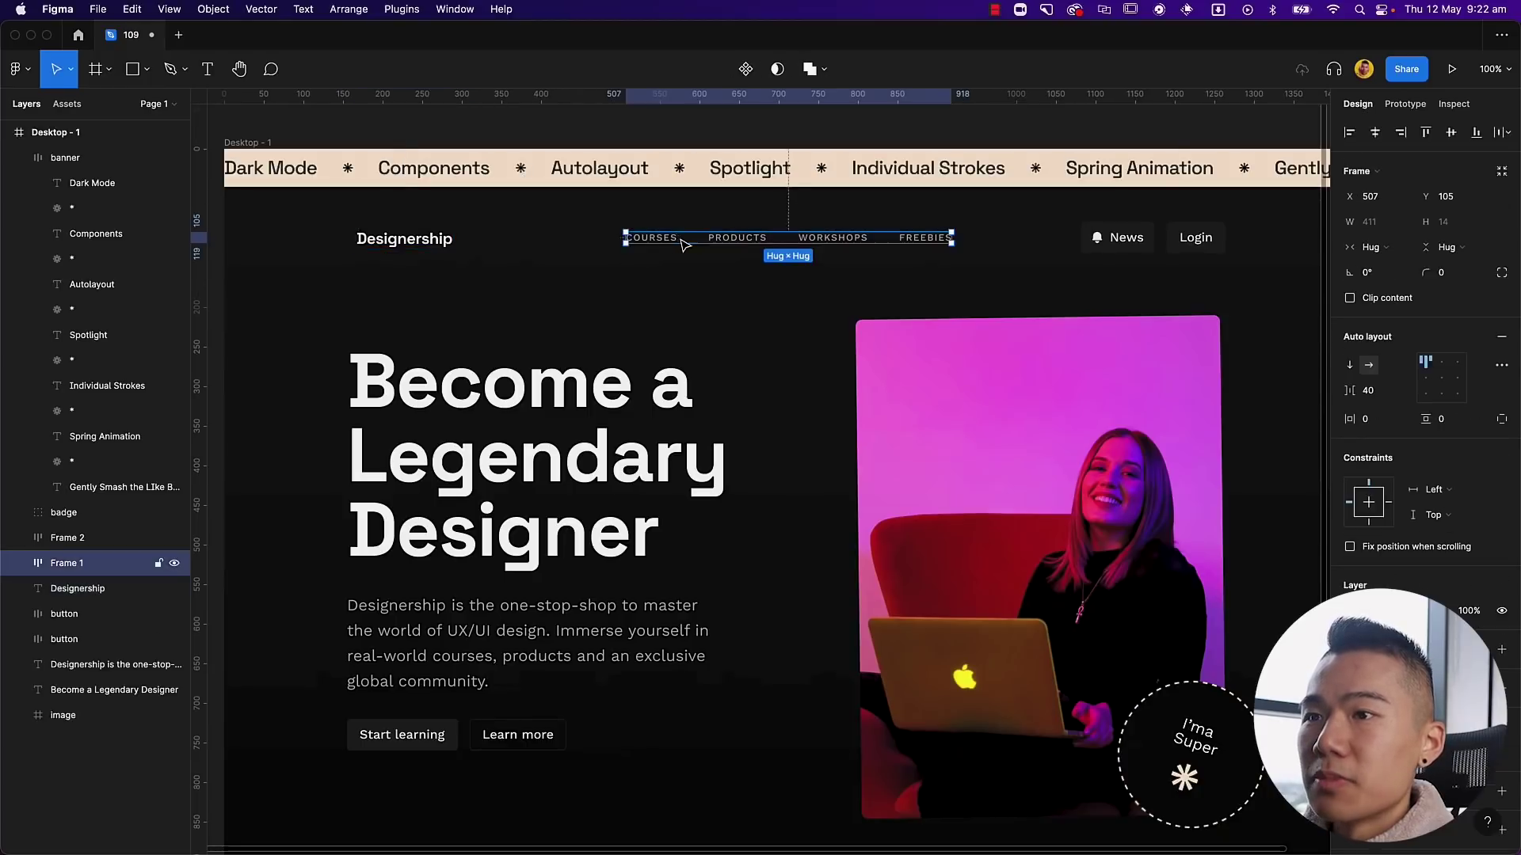
left_click(1087, 247)
left_click(526, 283)
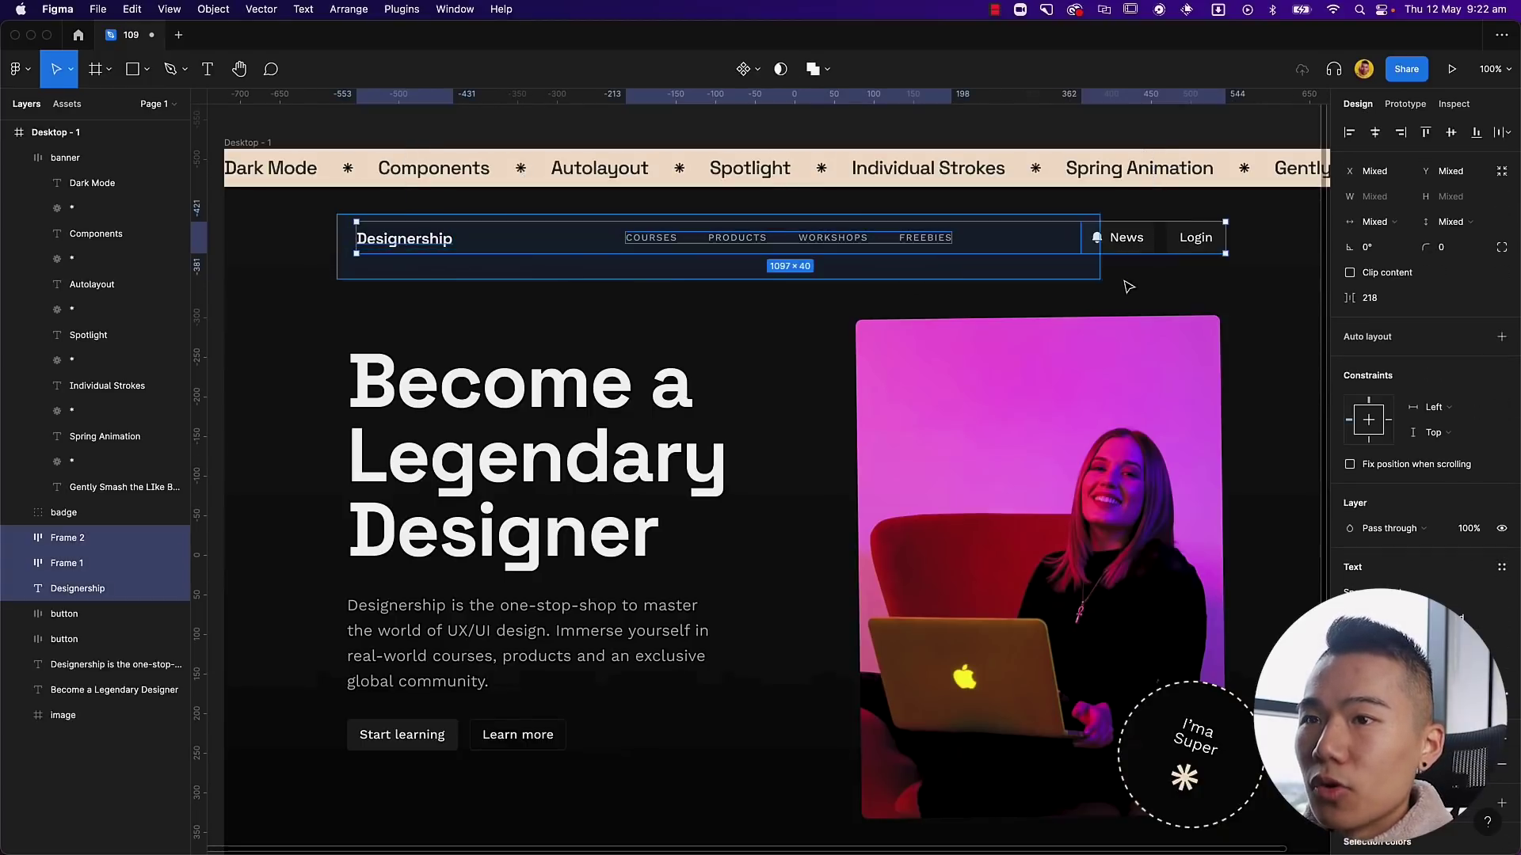
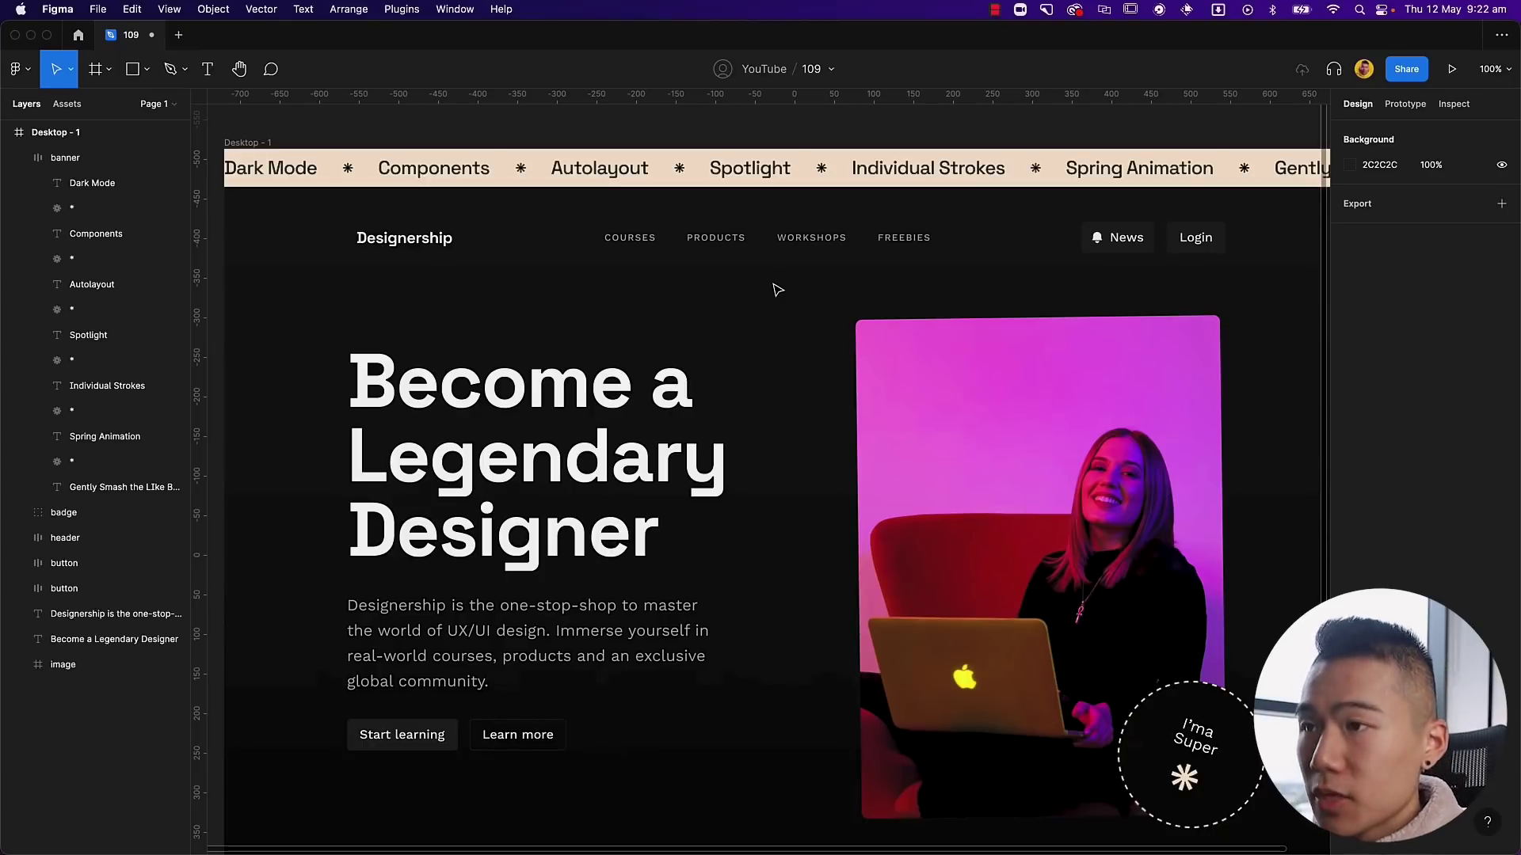
Step: Draw a horizontal line about 1283 px long across the header text and give it a light stroke color
left_click_drag(285, 244, 557, 247)
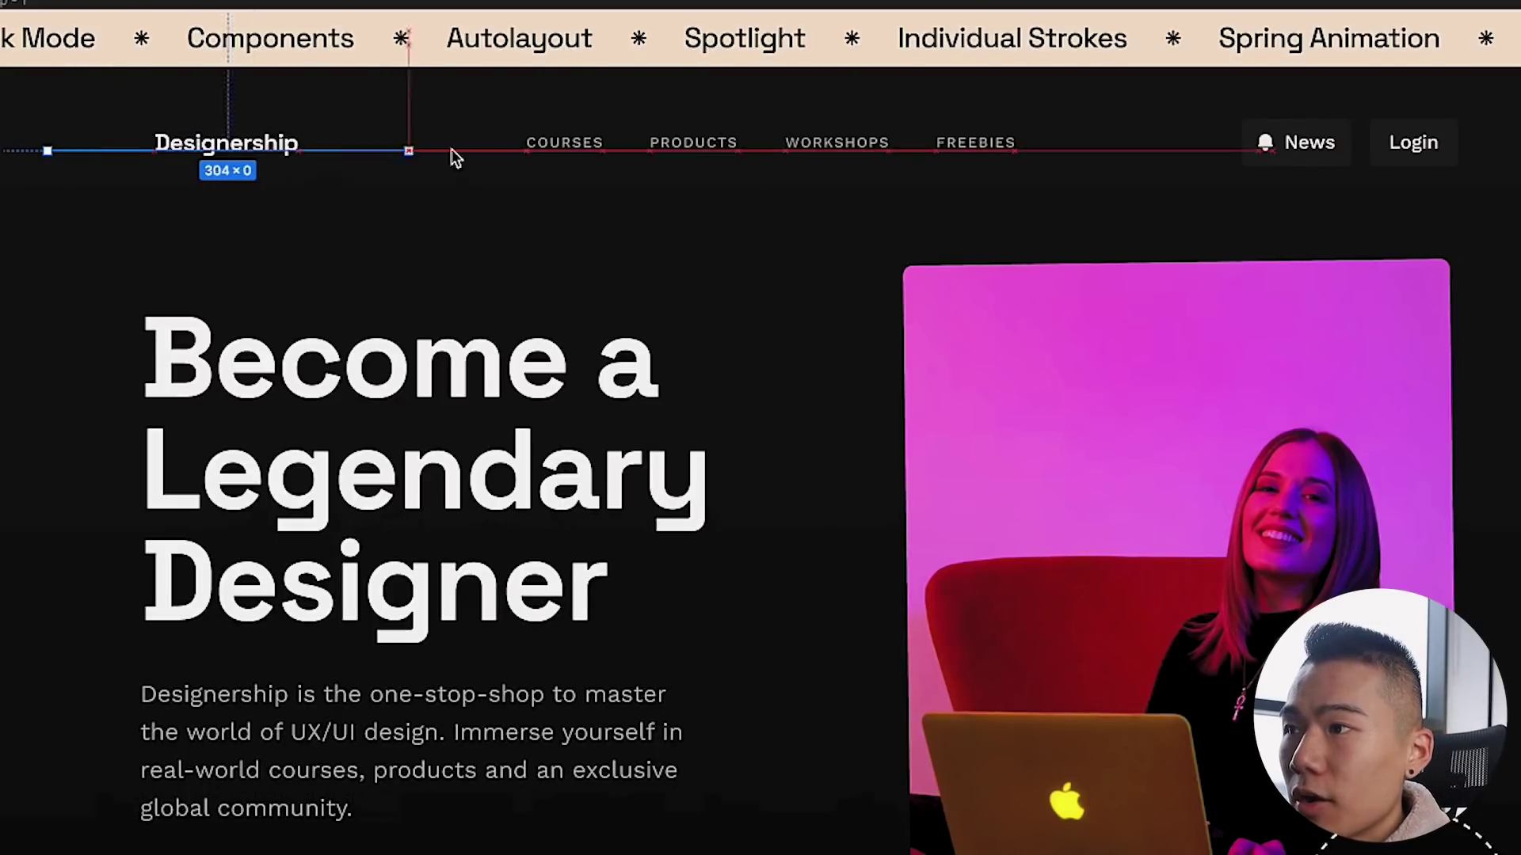
left_click_drag(455, 157, 1520, 150)
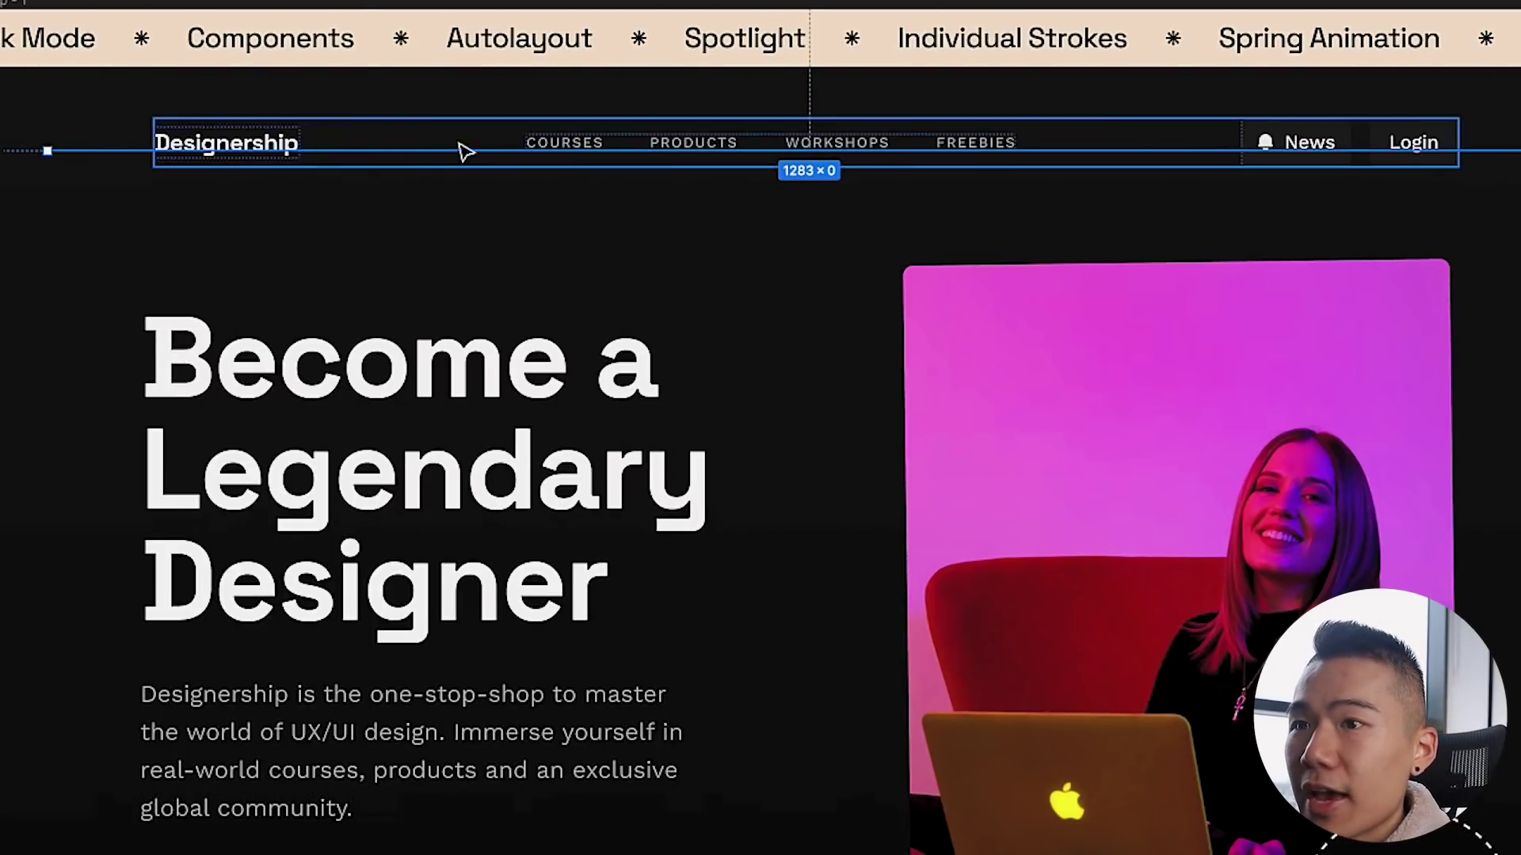
left_click(1517, 444)
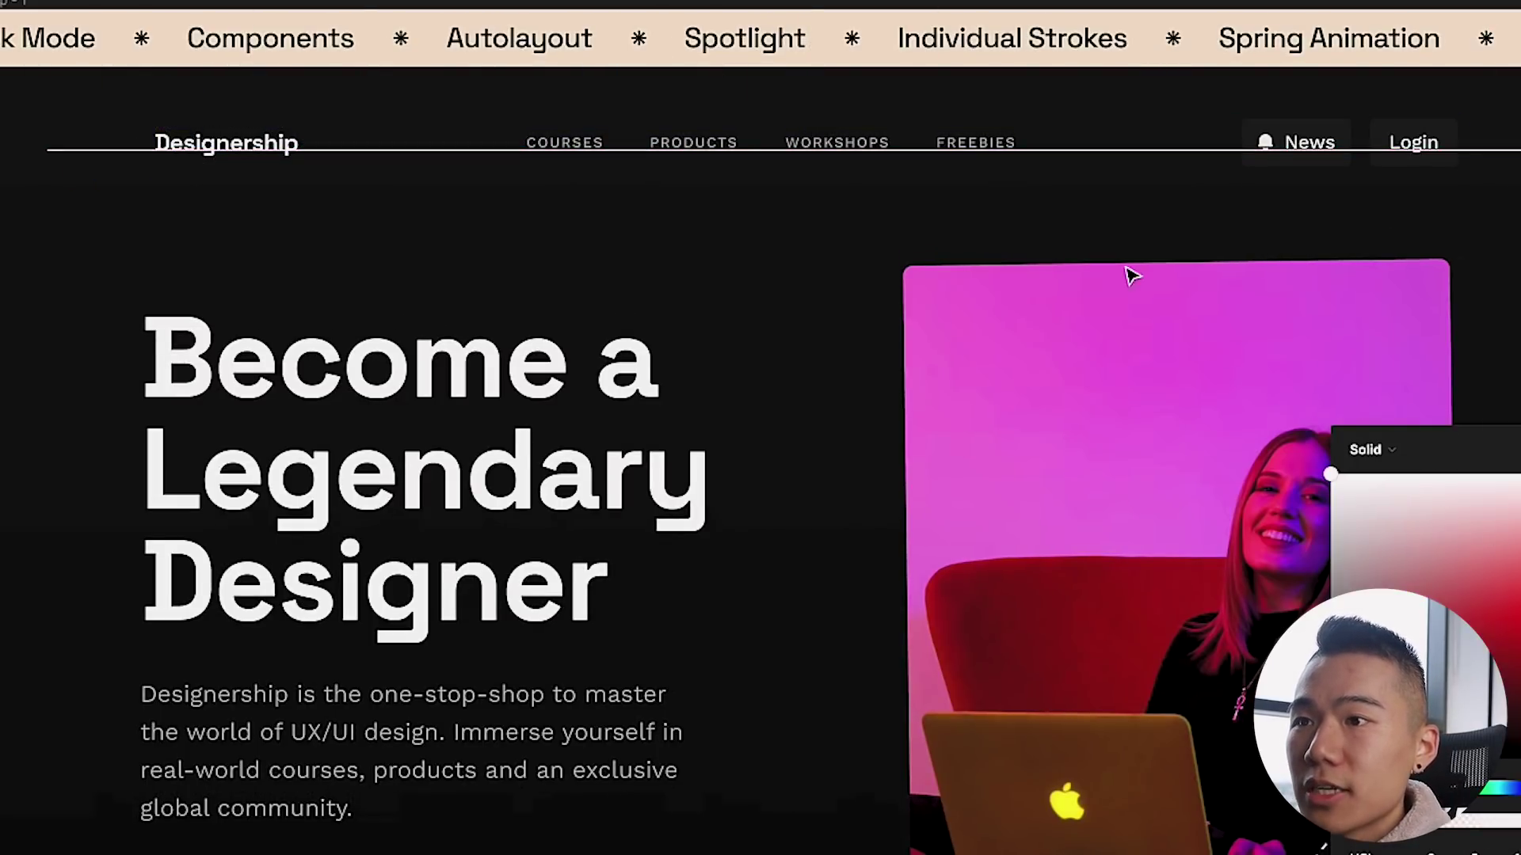
Step: Nudge the horizontal line against the header texts to compare their baselines
left_click(1502, 178)
left_click(1509, 150)
left_click(1510, 161)
left_click(1510, 150)
left_click(1510, 161)
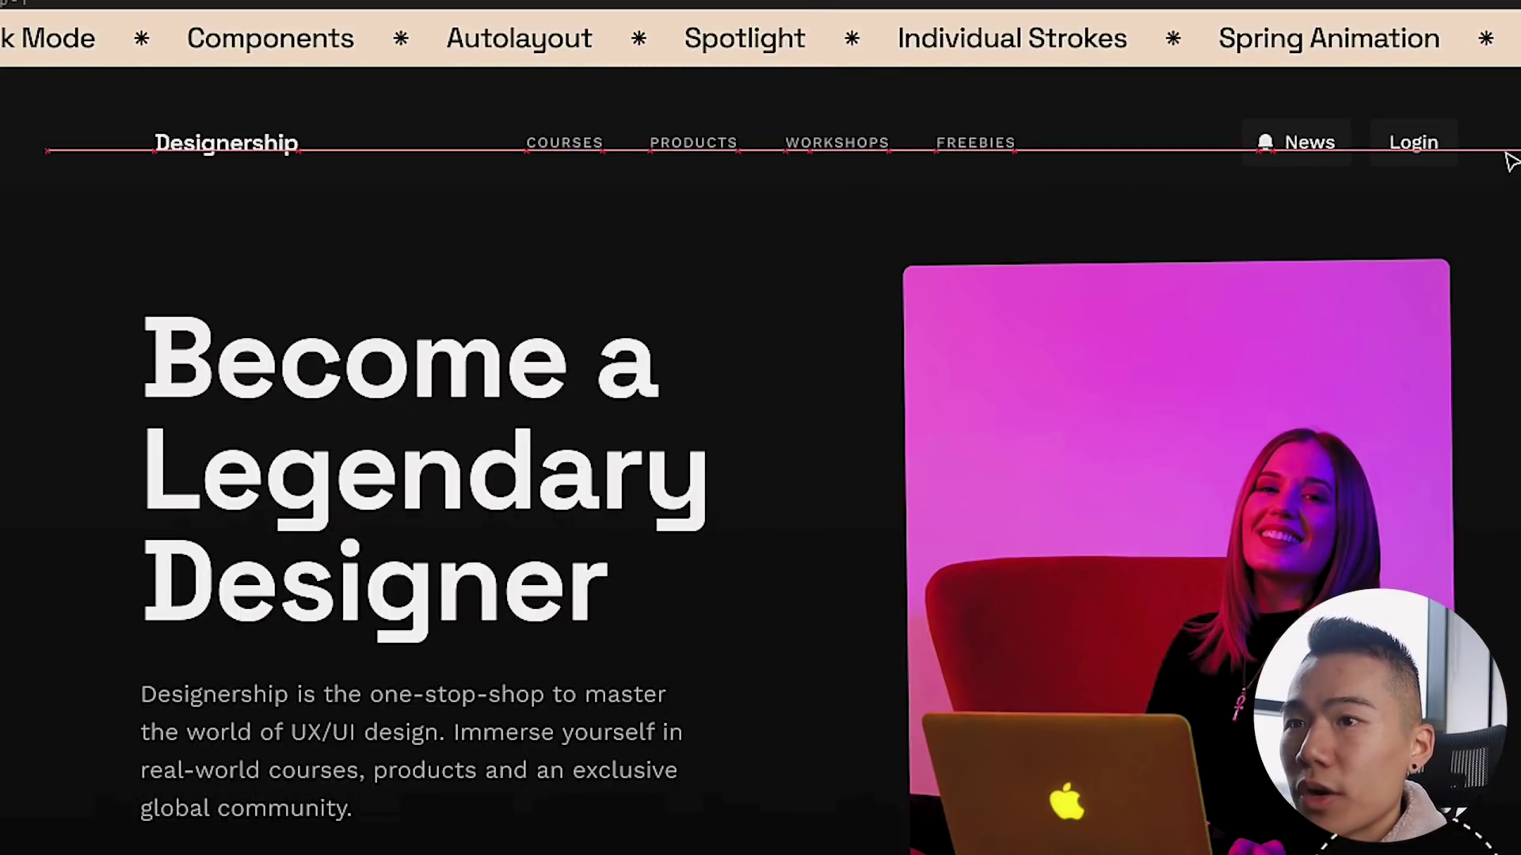
left_click(1508, 157)
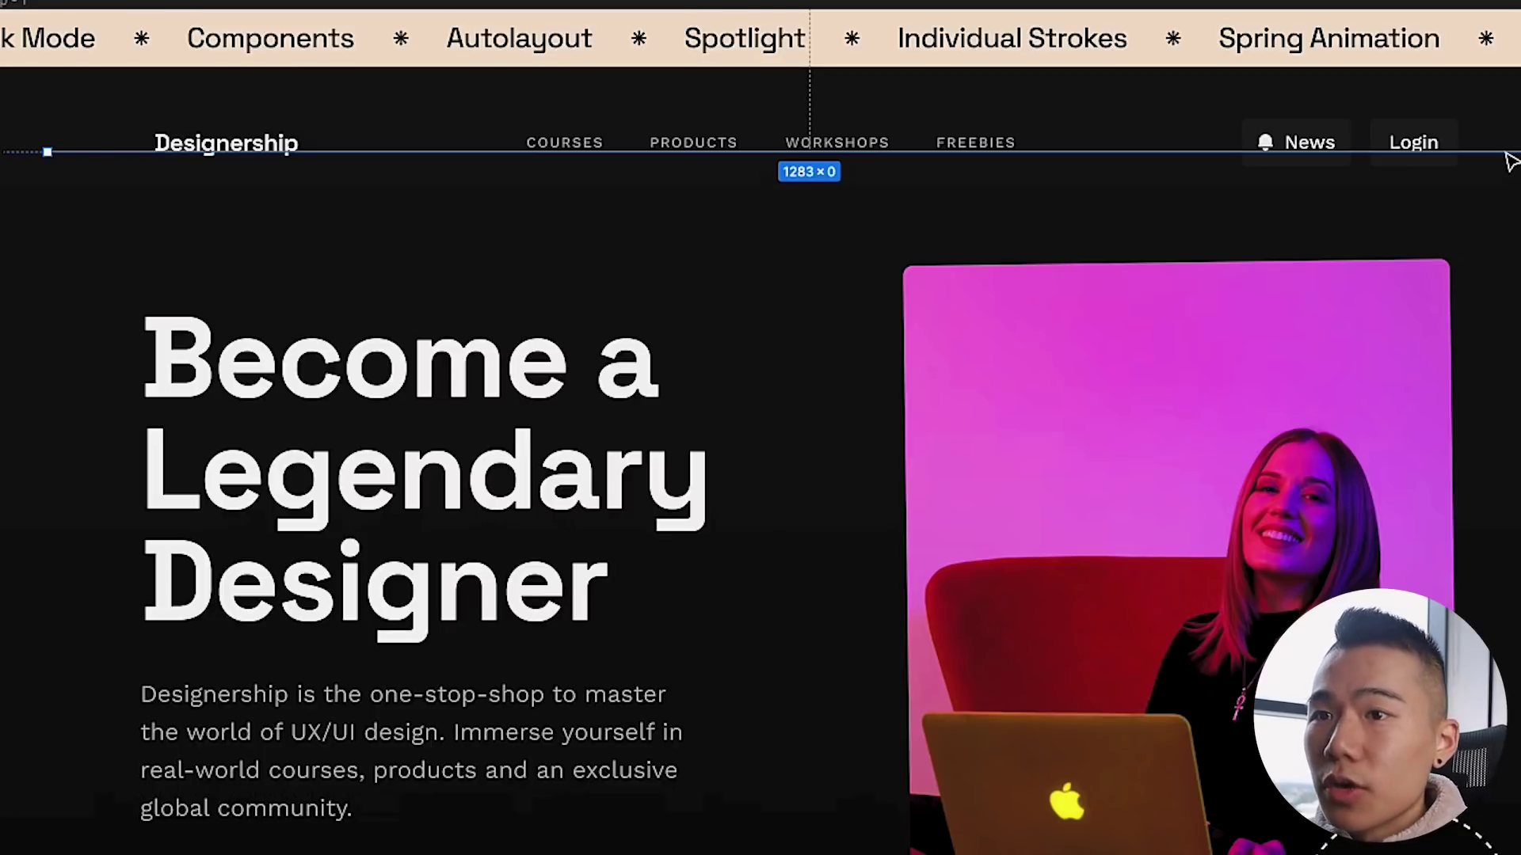
Step: Turn on text baseline alignment in the header frame's advanced auto layout settings
left_click(1374, 152)
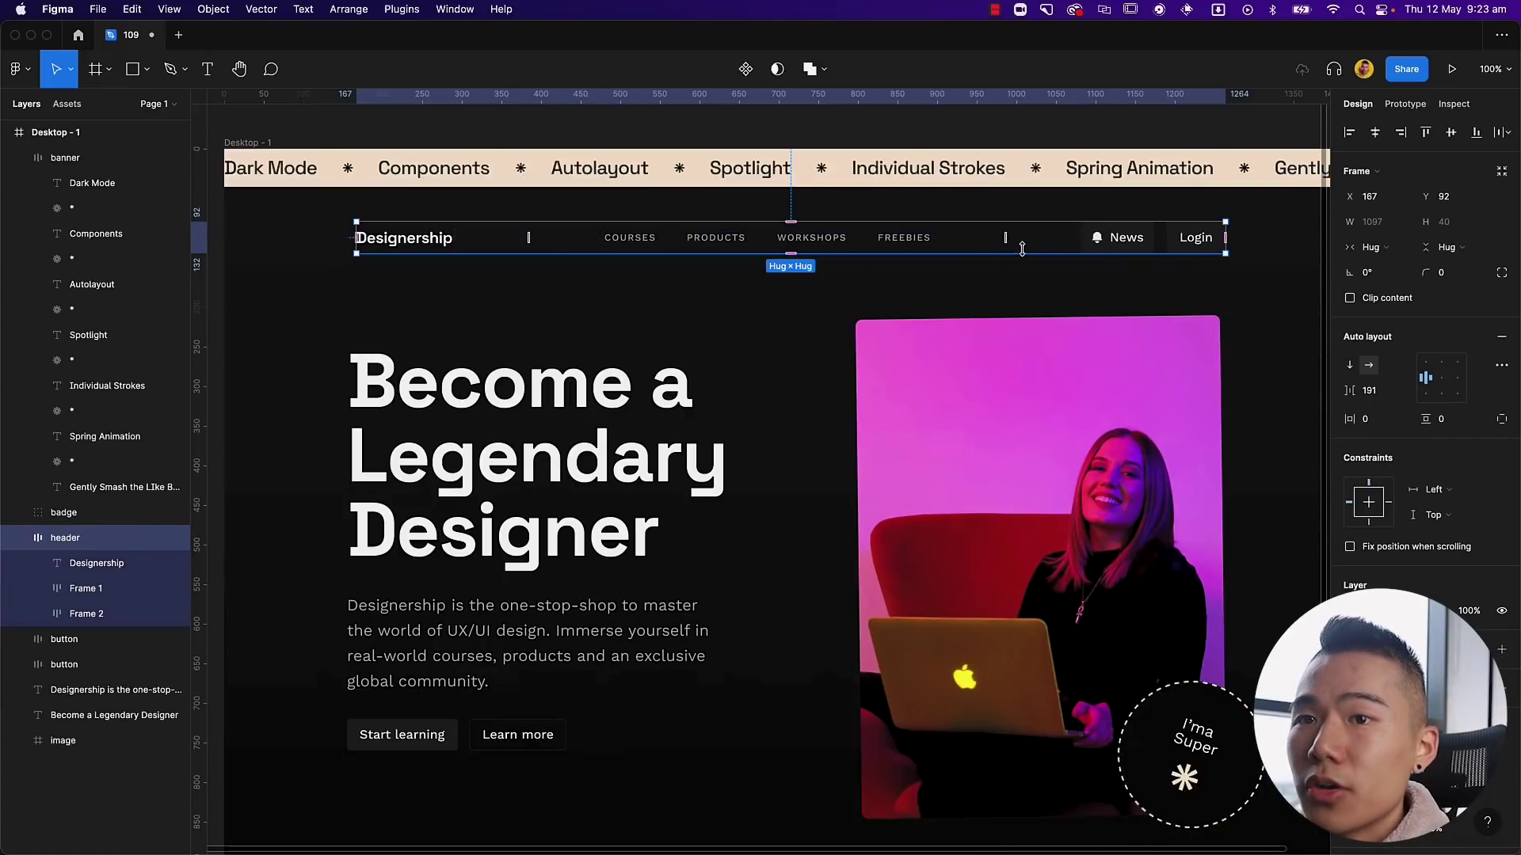
left_click(1503, 366)
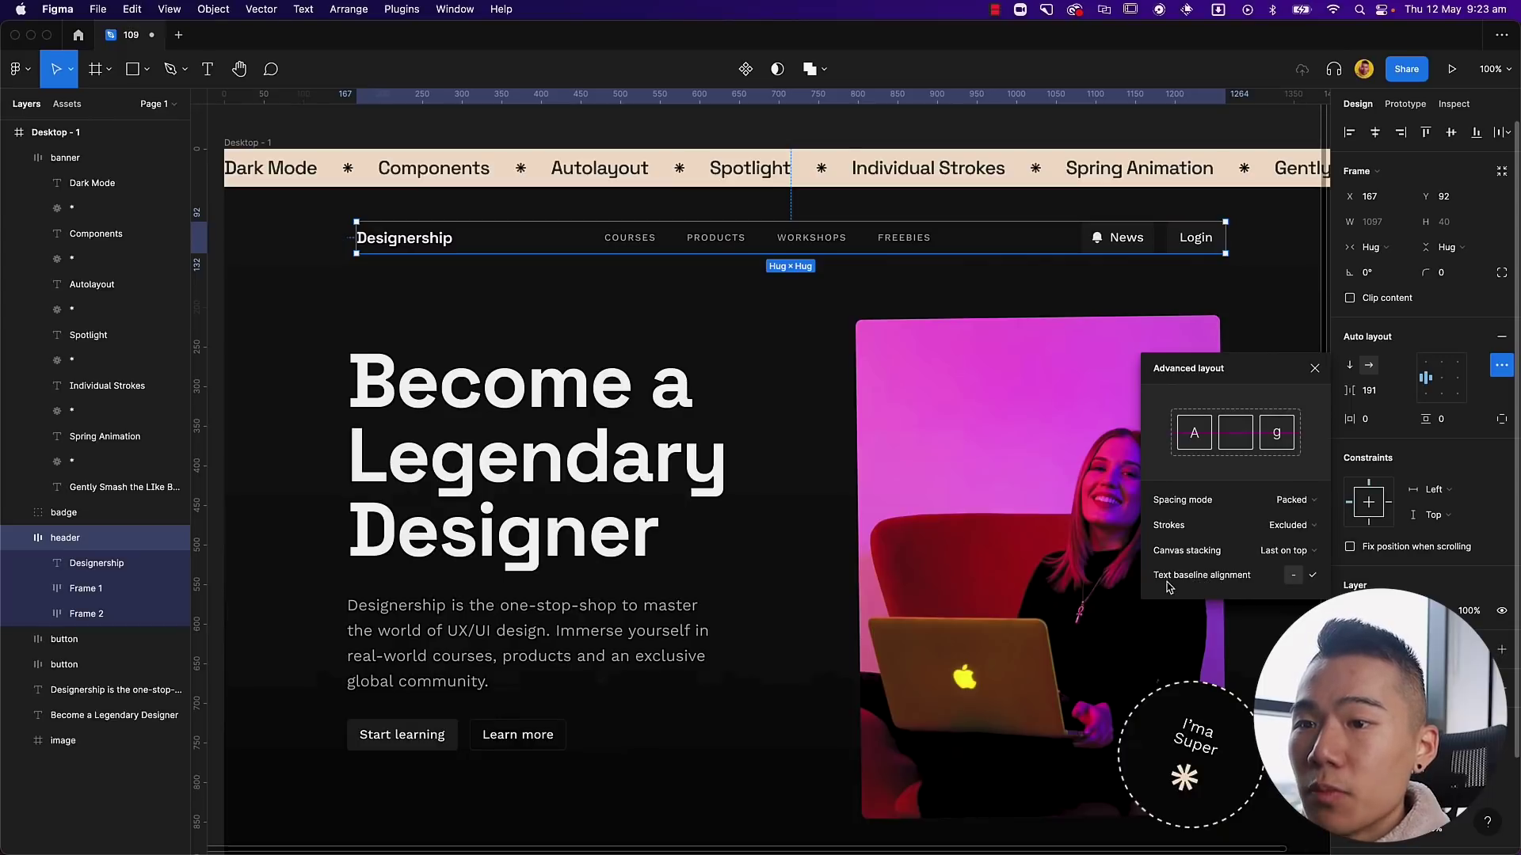
left_click(1294, 579)
left_click(1313, 578)
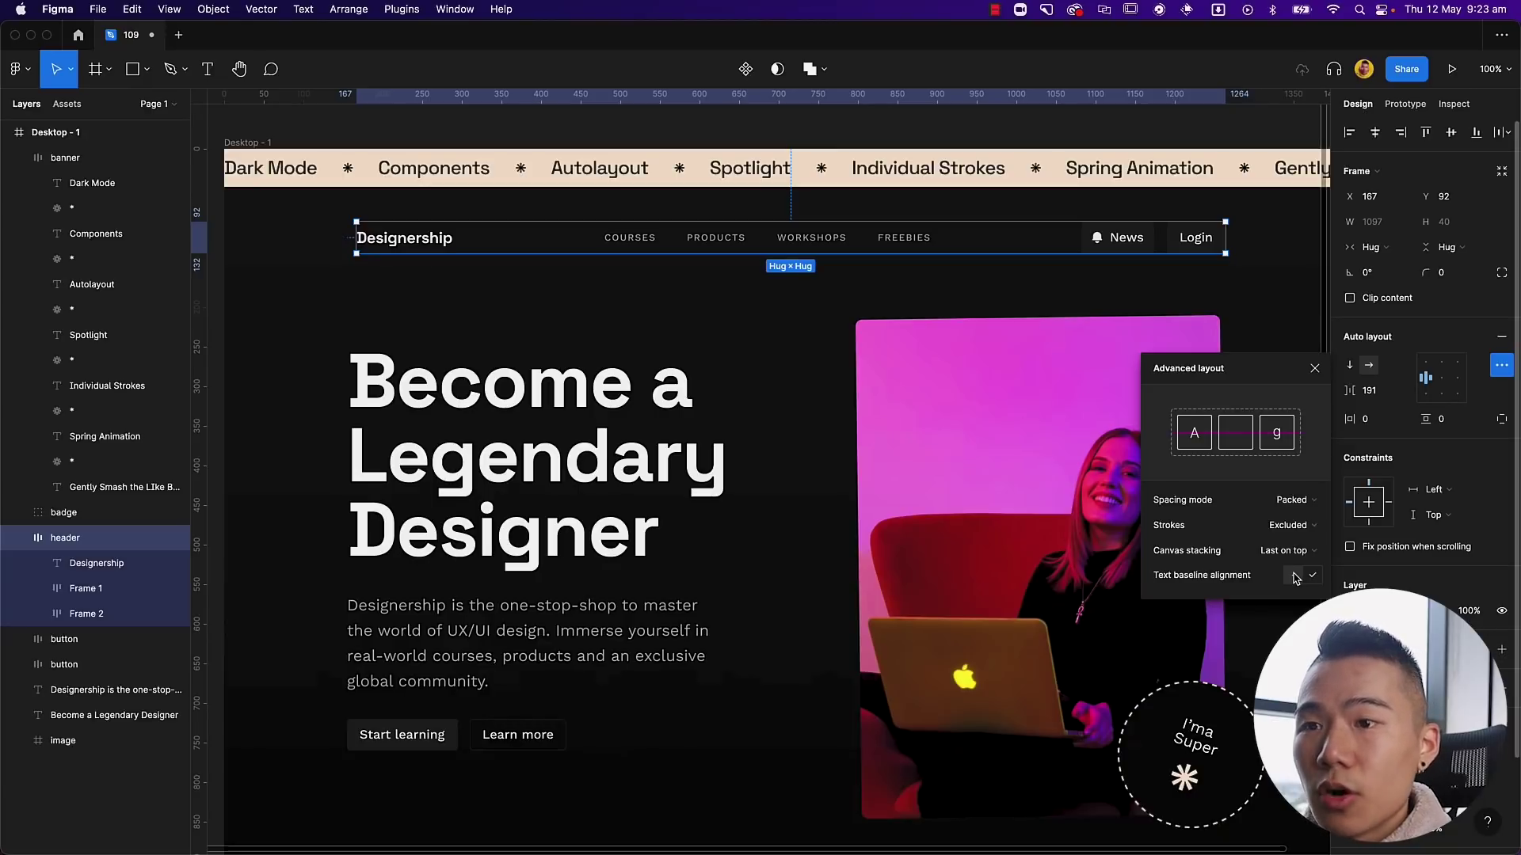
left_click(1302, 576)
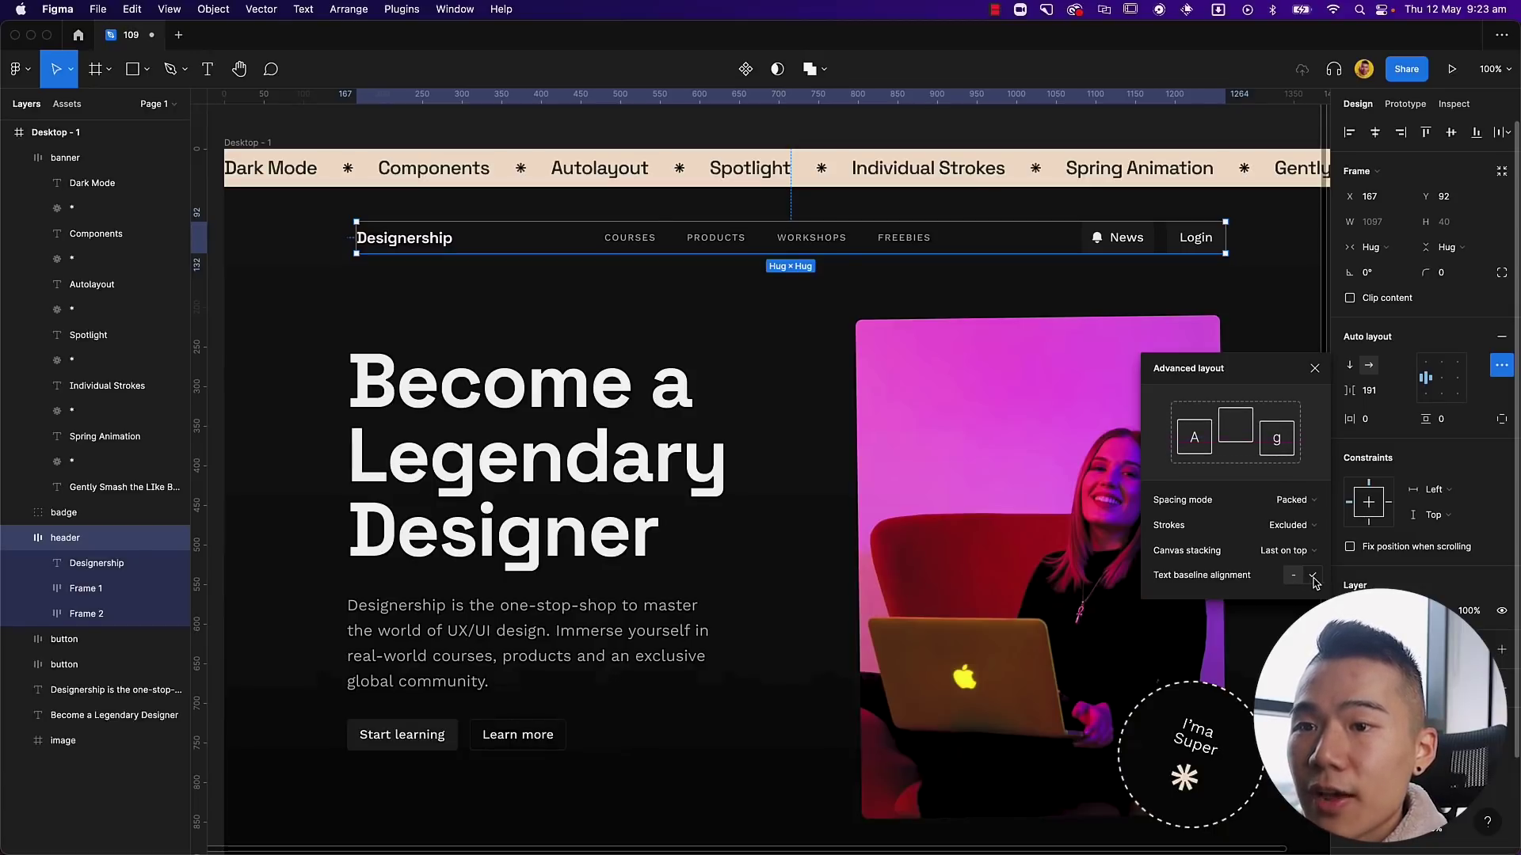
left_click(1311, 581)
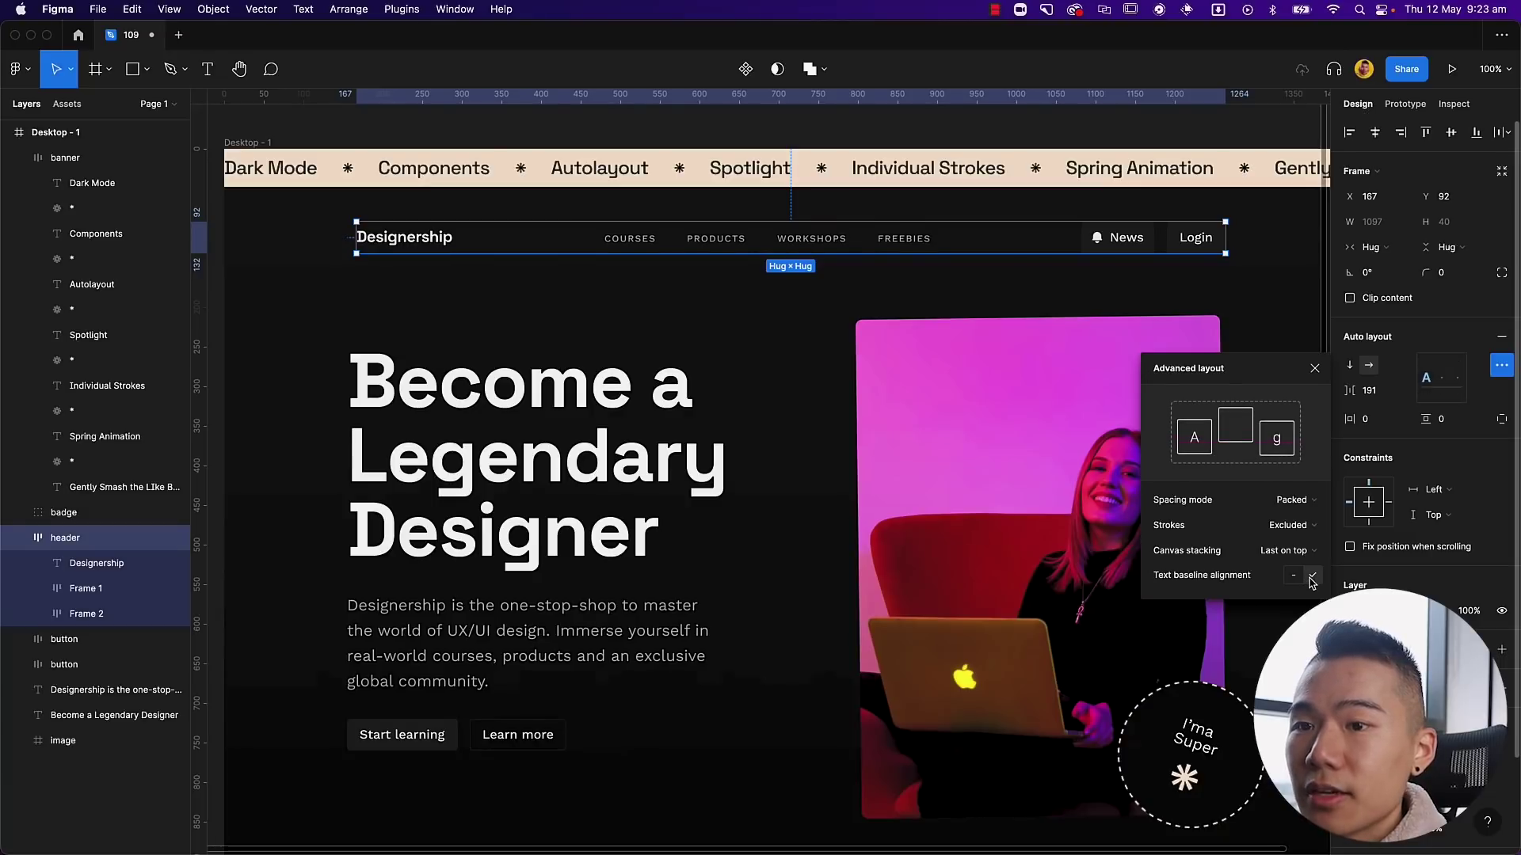
left_click(618, 295)
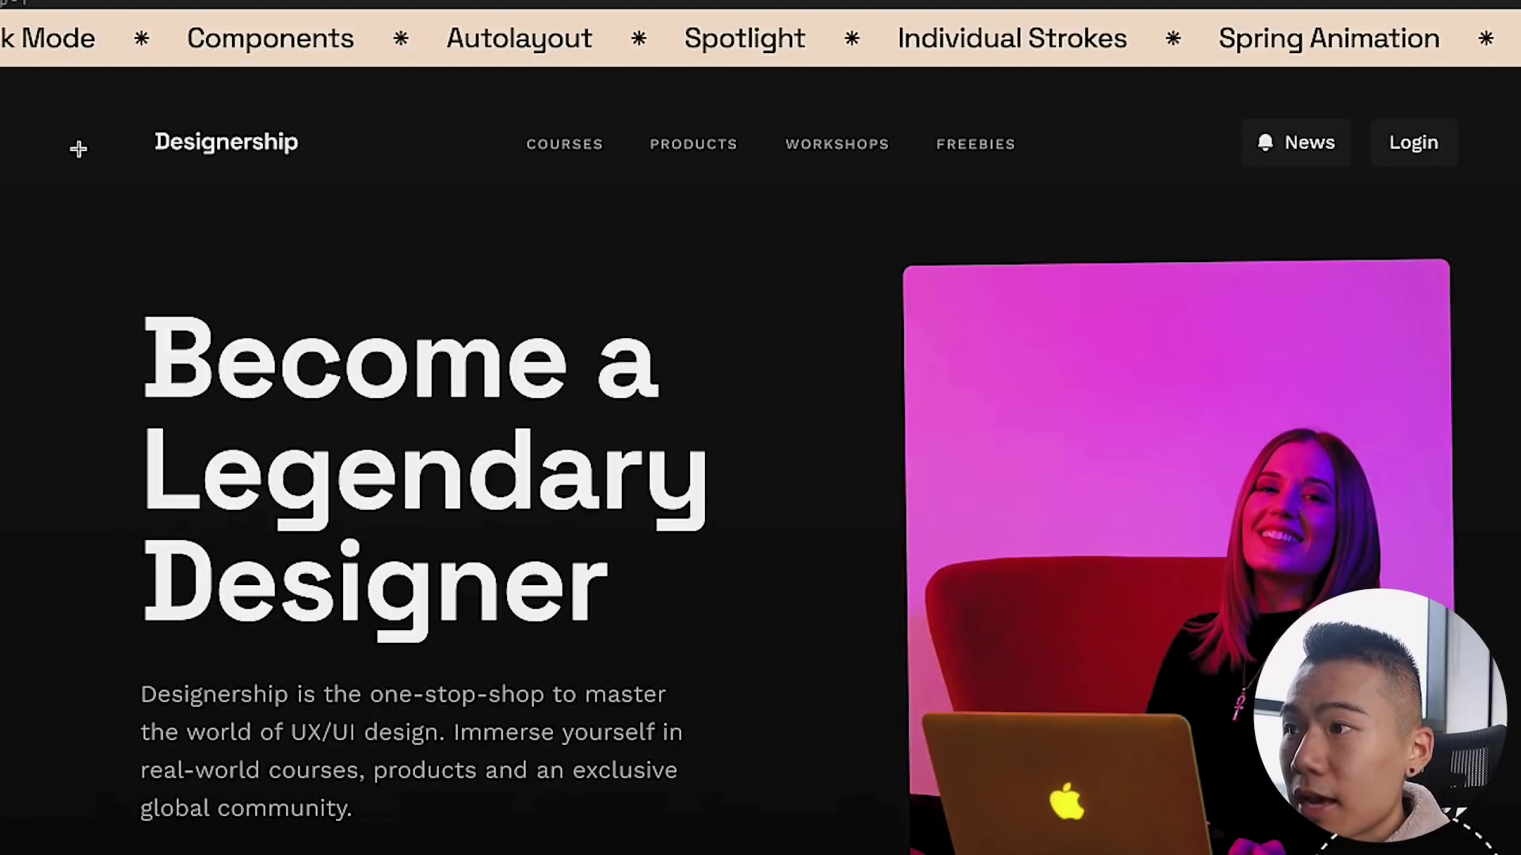
Step: Draw a horizontal line about 1239 px long across the header to check the text baselines, and remove it again
mouse_move(74, 148)
left_mouse_down()
mouse_move(1505, 152)
mouse_move(1453, 148)
left_mouse_up()
key("Escape")
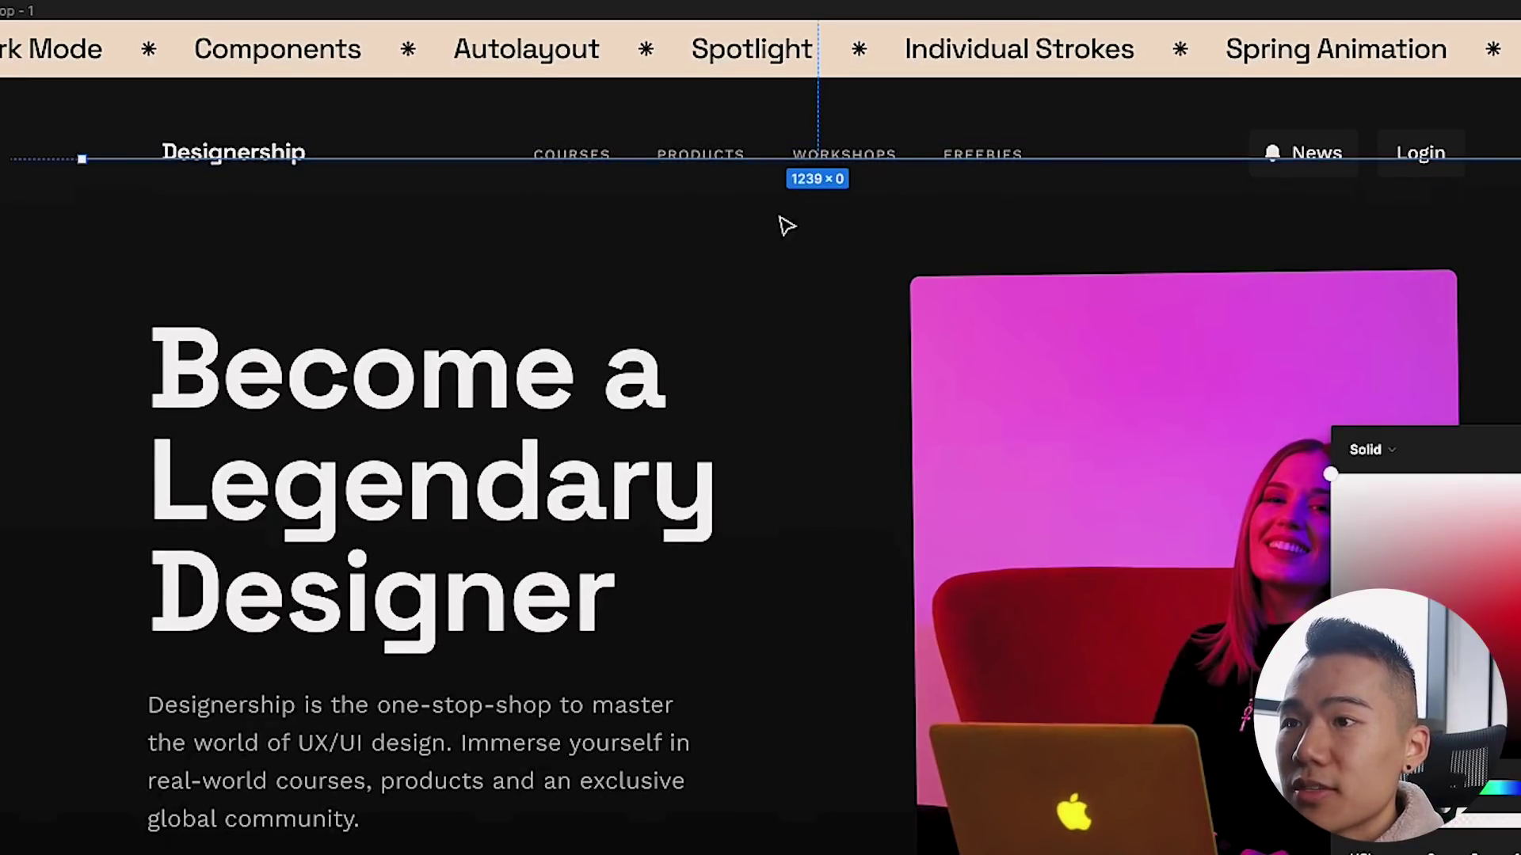
key("Escape")
left_click_drag(1510, 164, 1511, 164)
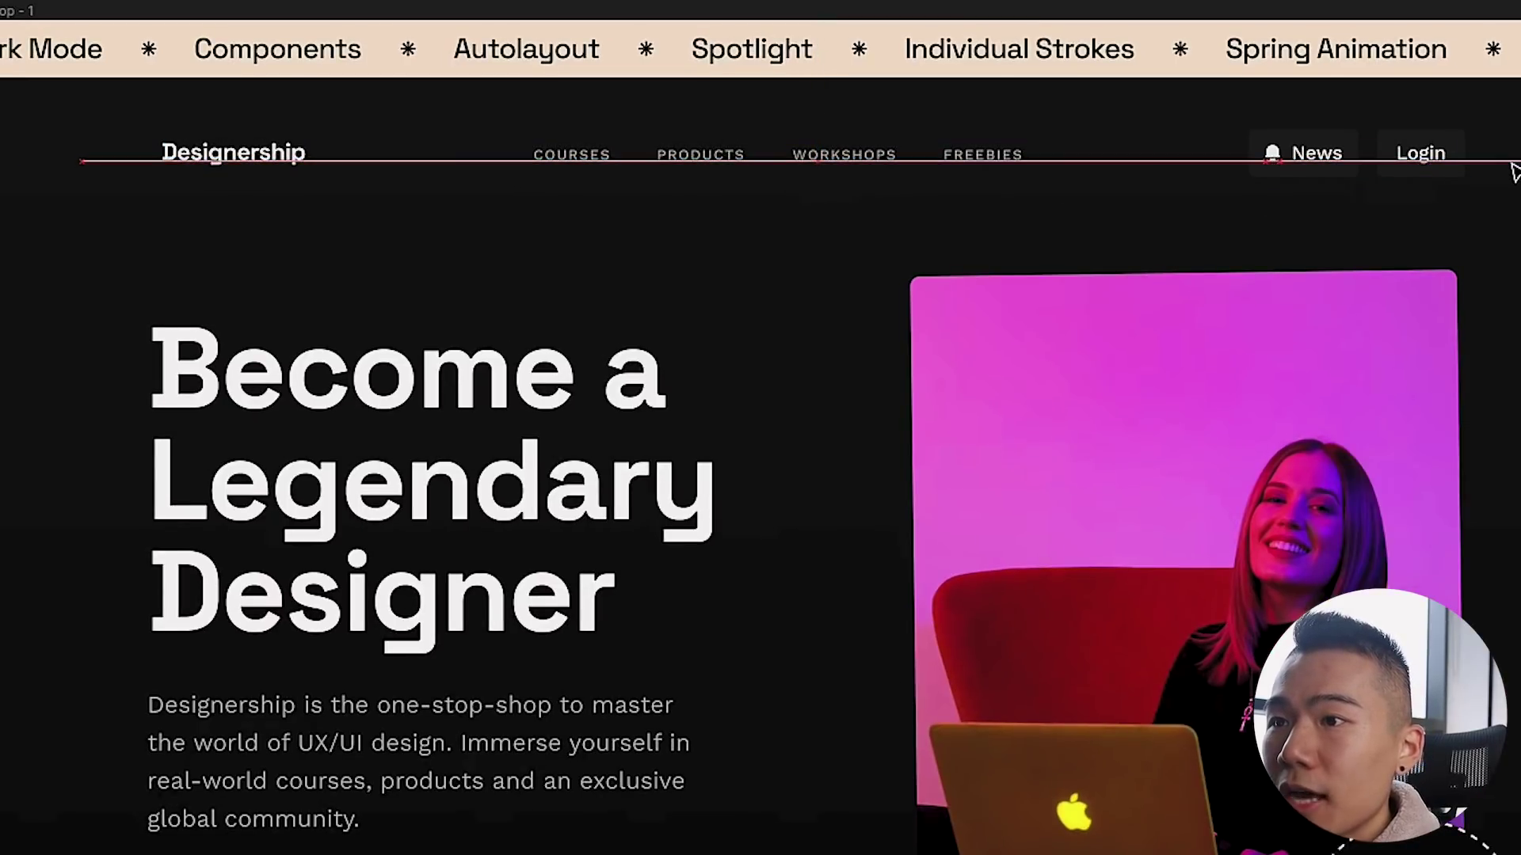
key("Escape")
key("super+z")
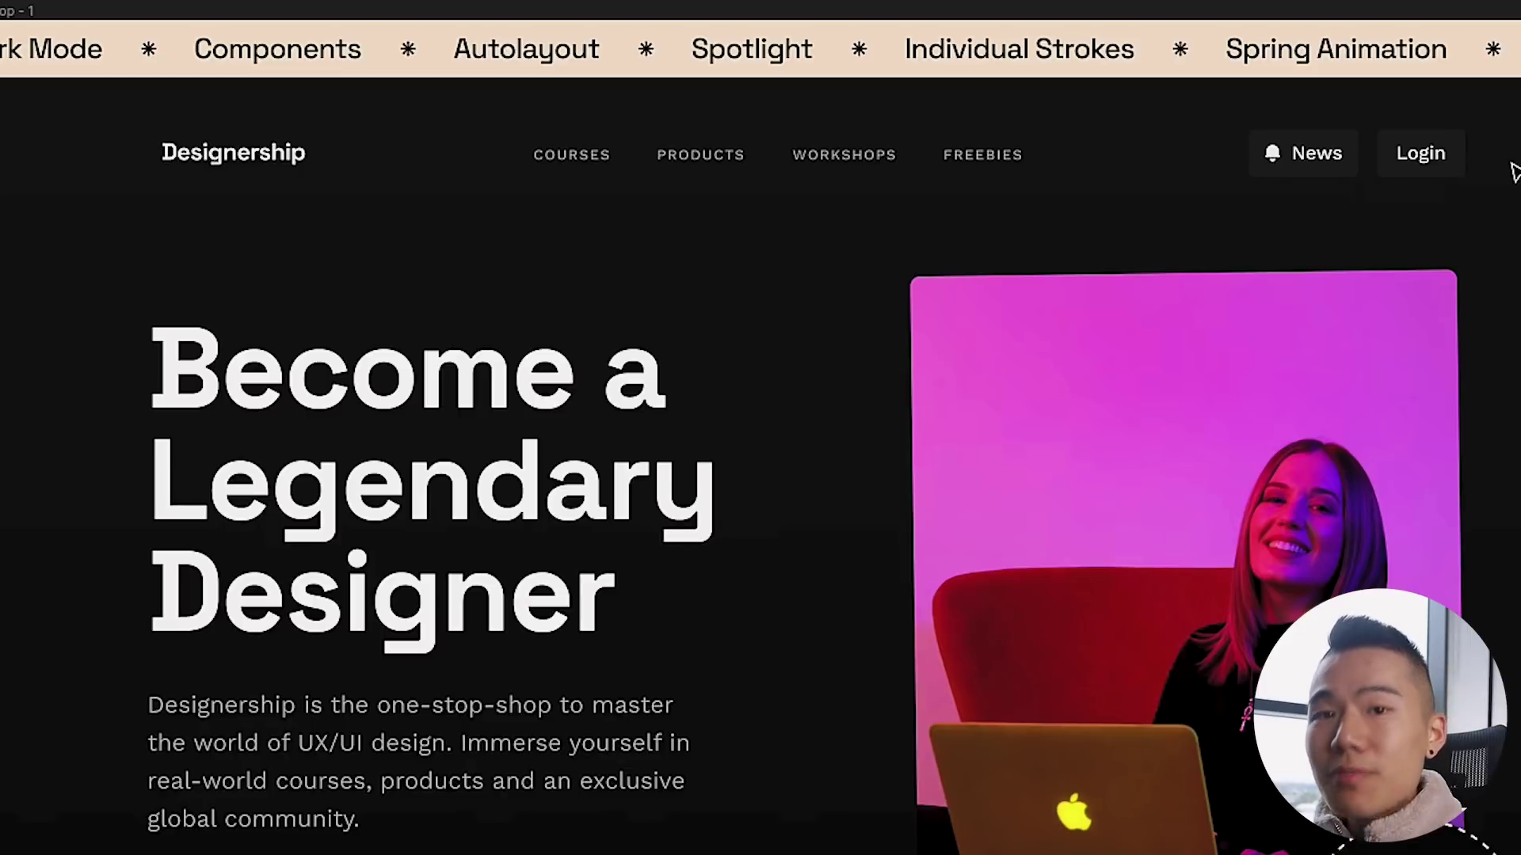
Step: Inspect the header's News button and the text and bell icon layers nested inside its icon frame
left_click(1390, 158)
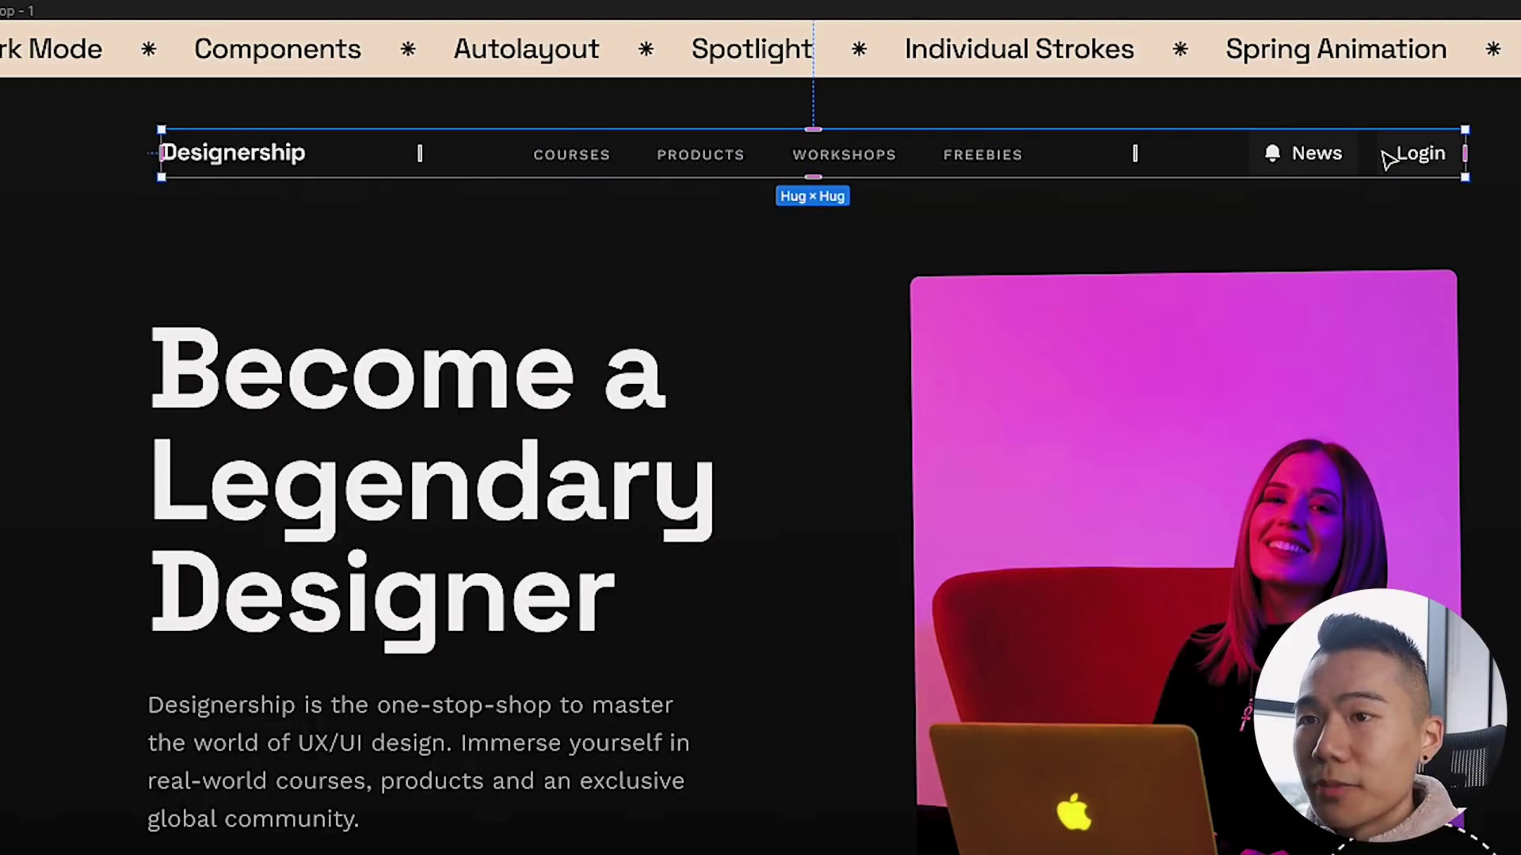
left_click(1369, 250)
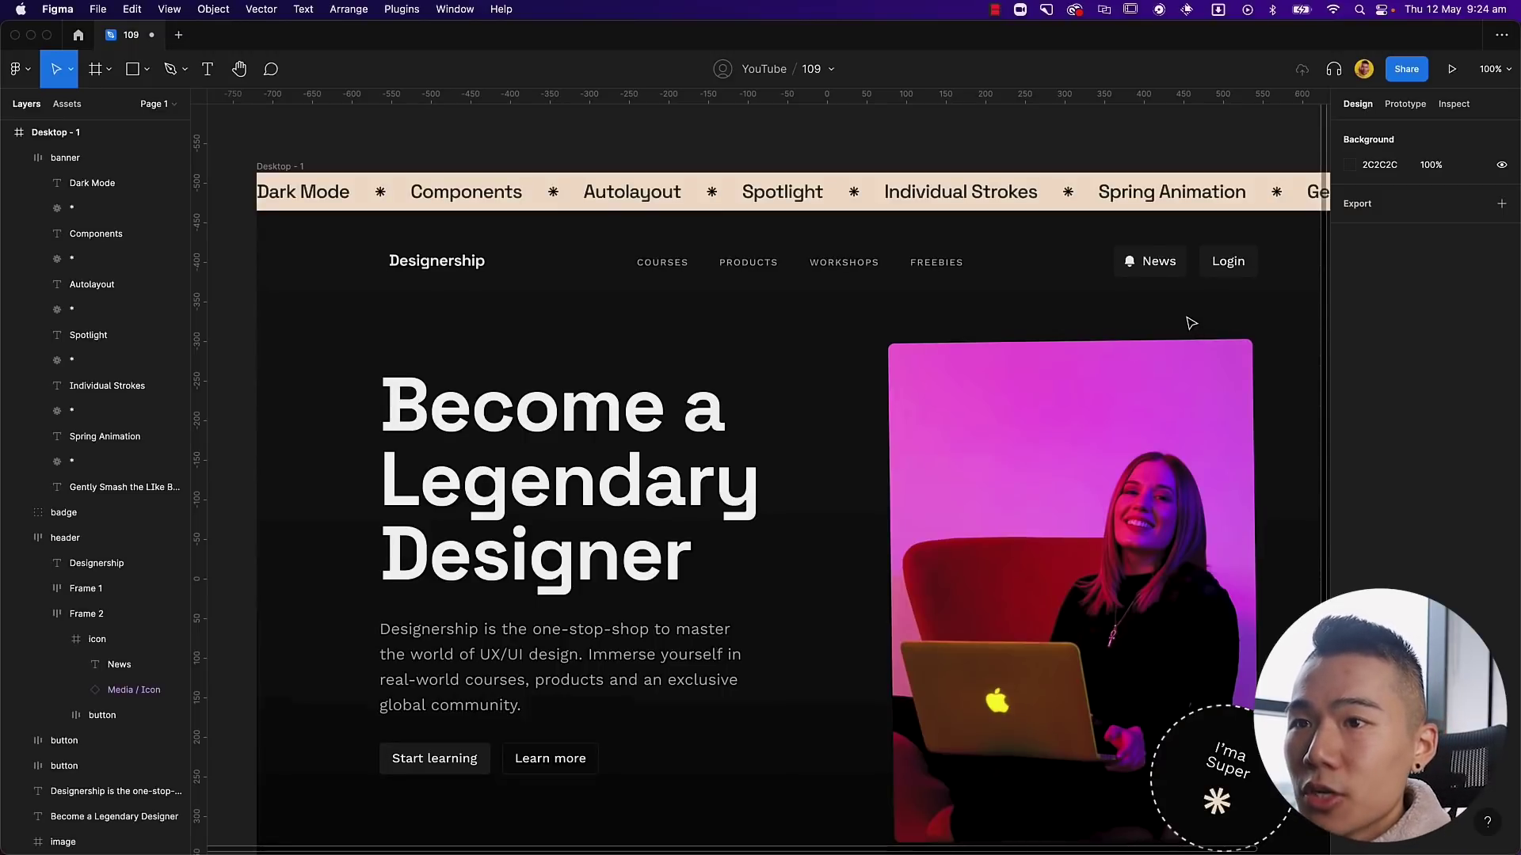
left_click(1173, 263, "super")
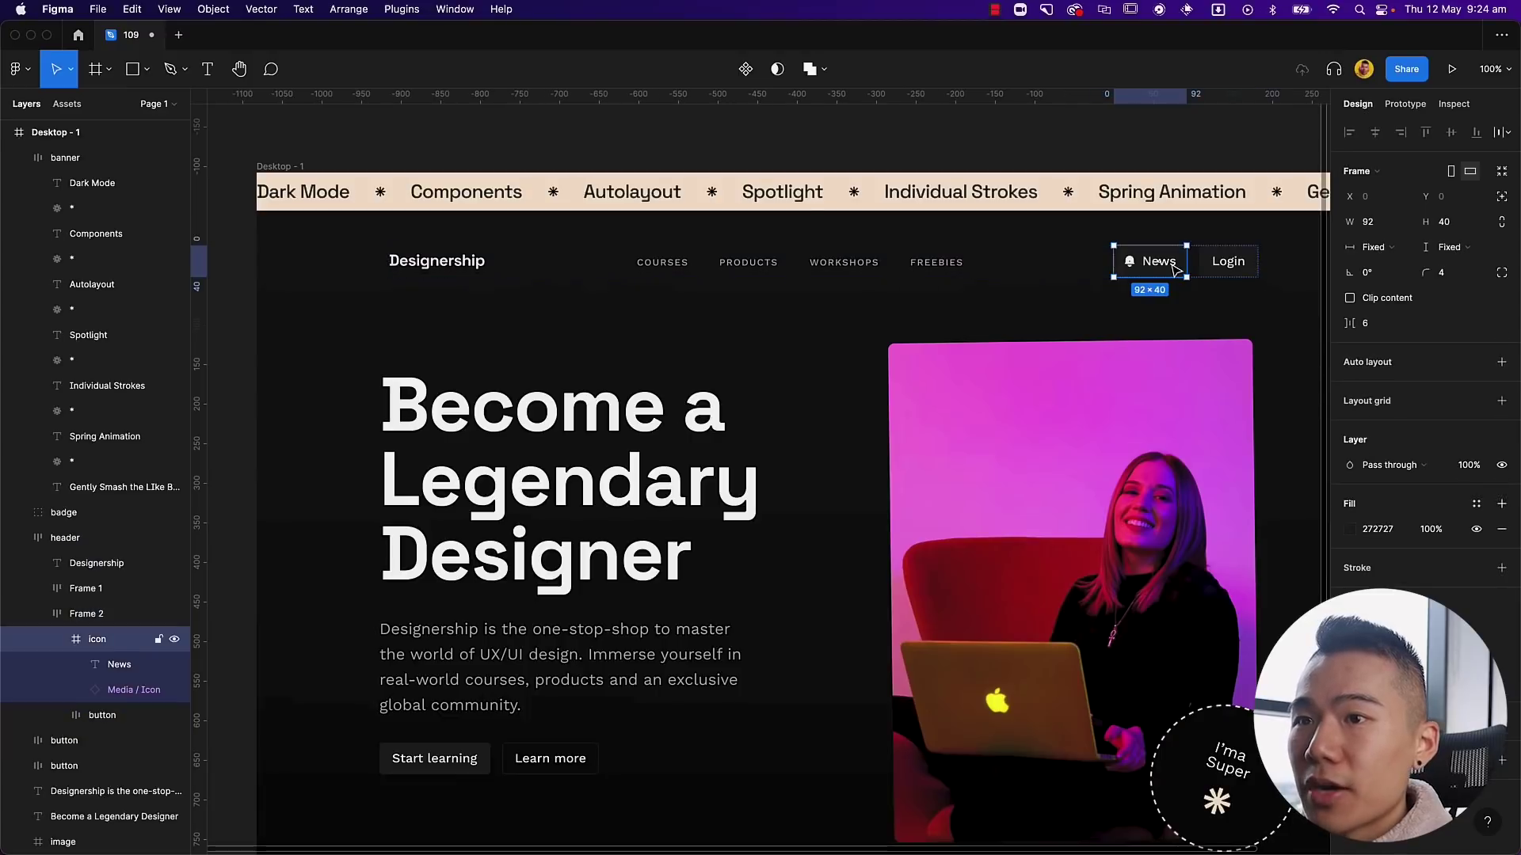
left_click(57, 639)
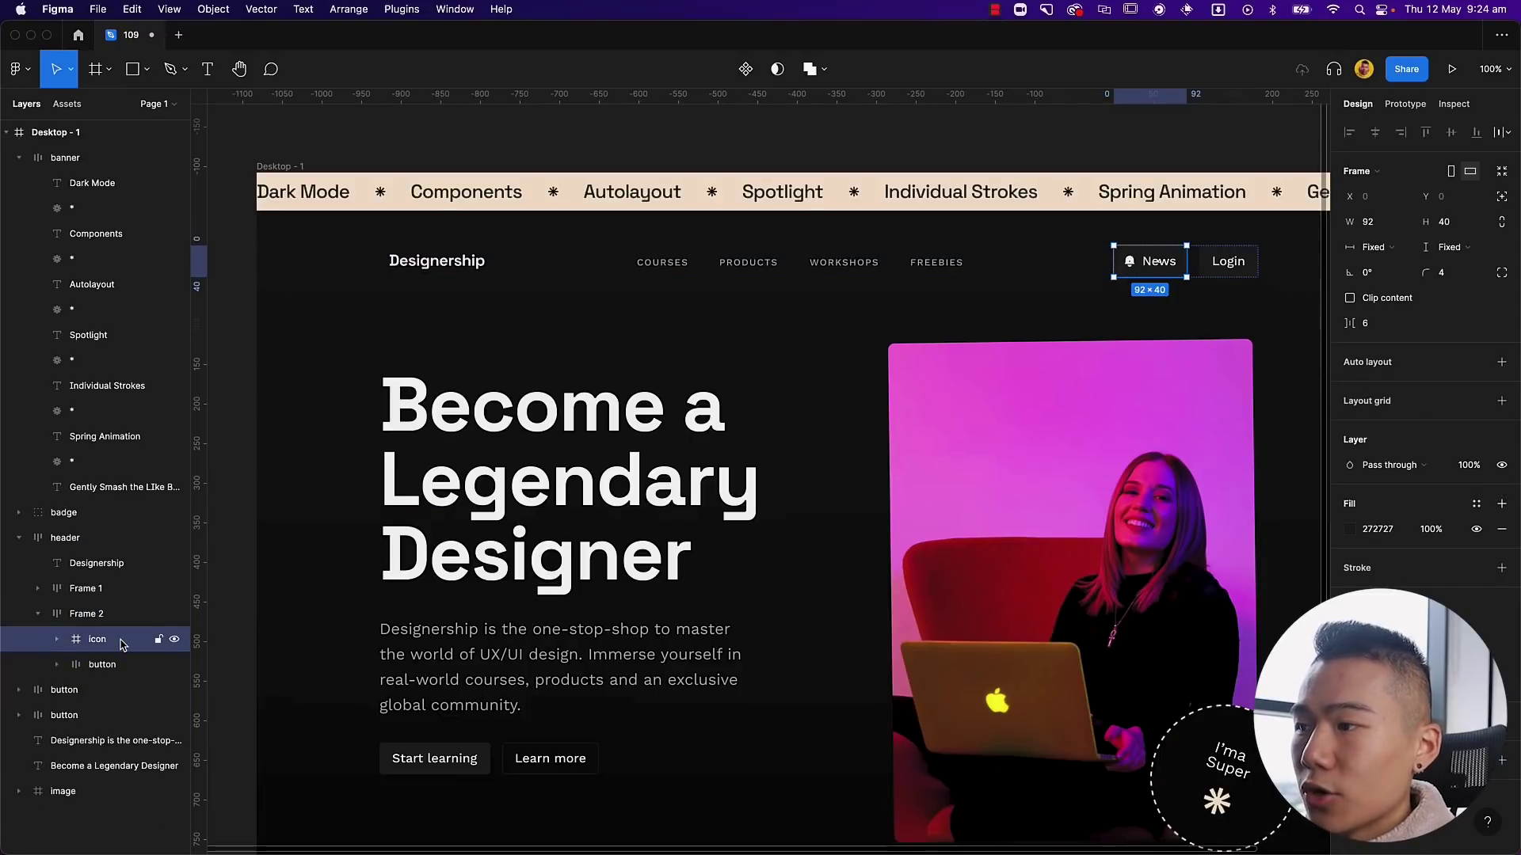
left_click(57, 639)
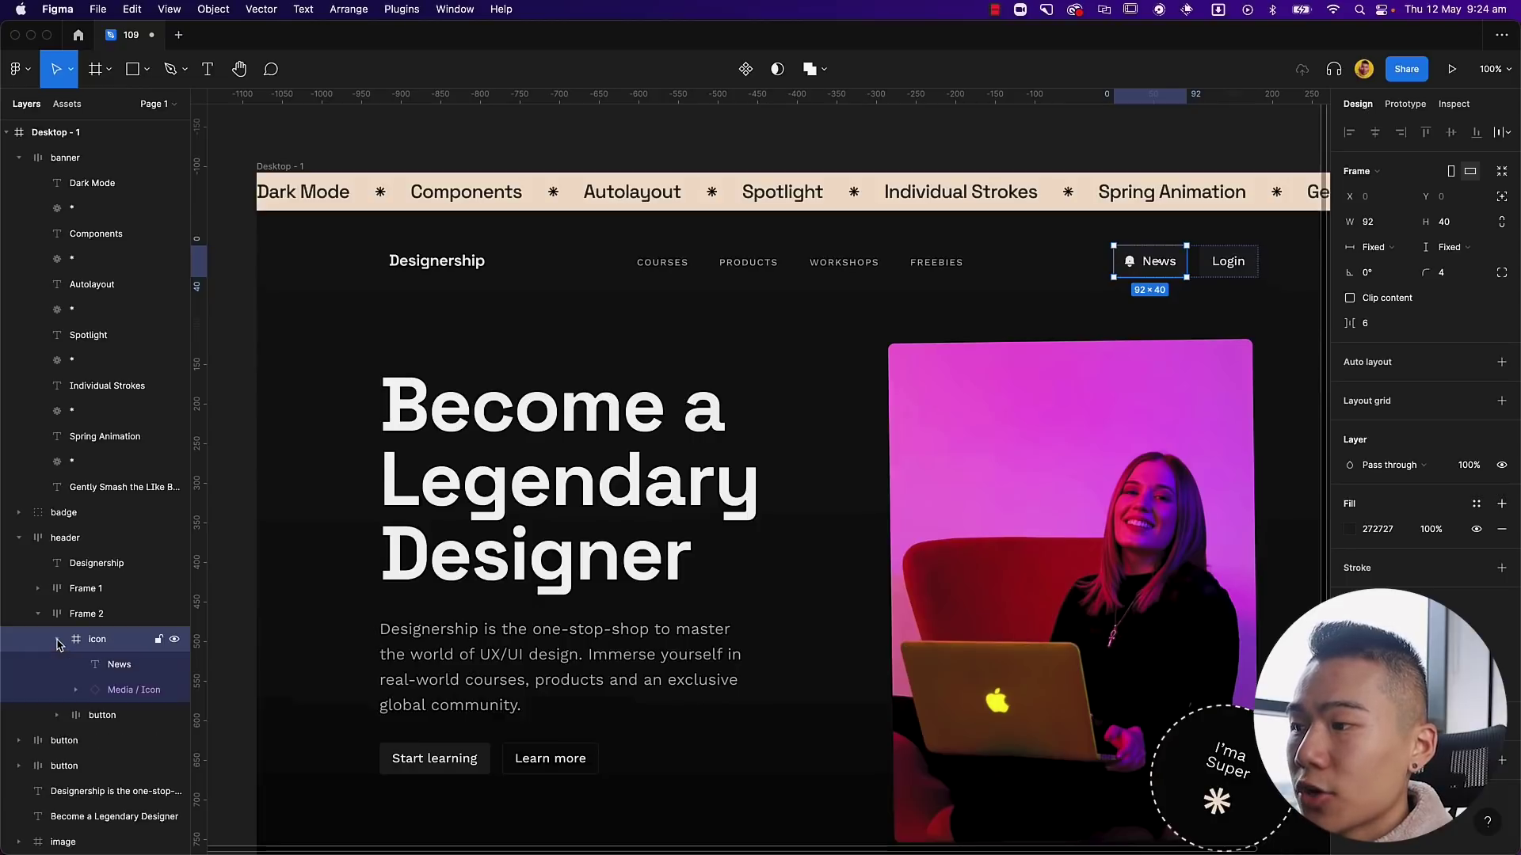
left_click(105, 667)
left_click(112, 690)
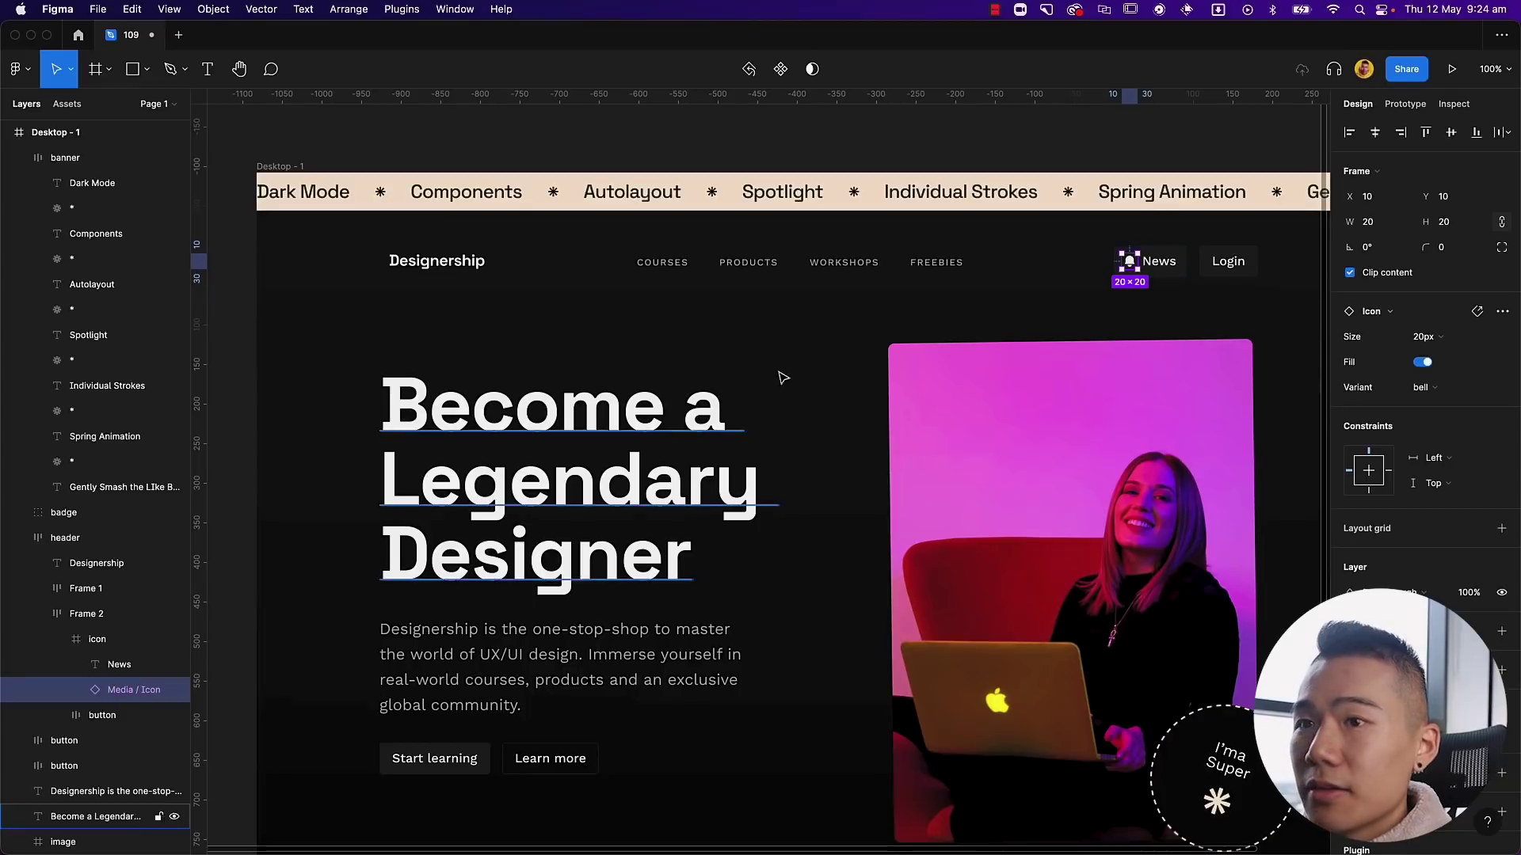
Step: Try a longer label in the News button while its frame has no auto layout, and undo the text change
double_click(1177, 265)
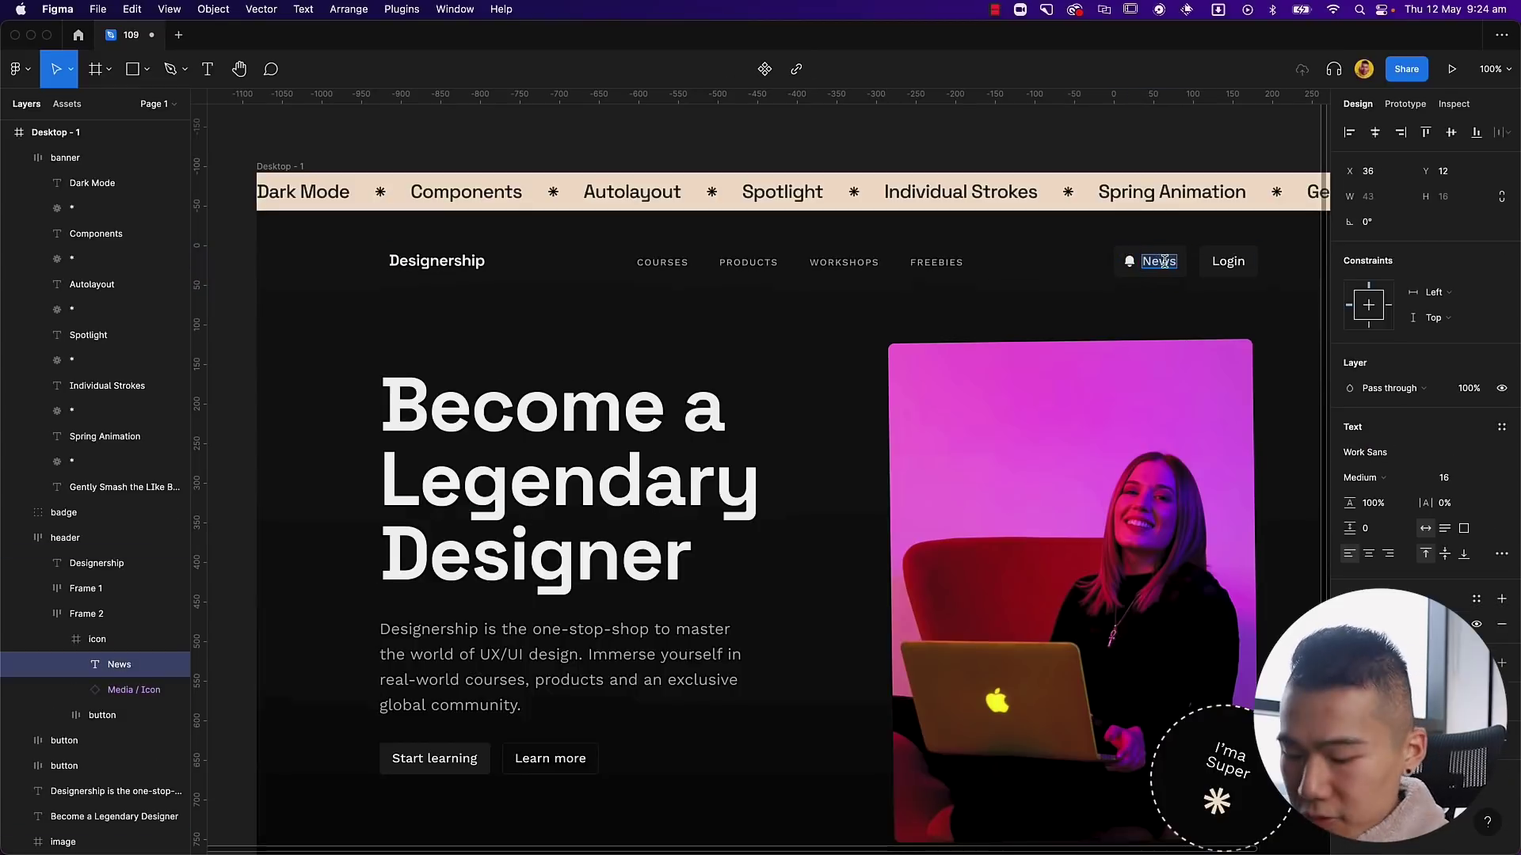
type("Mizko efwefwef")
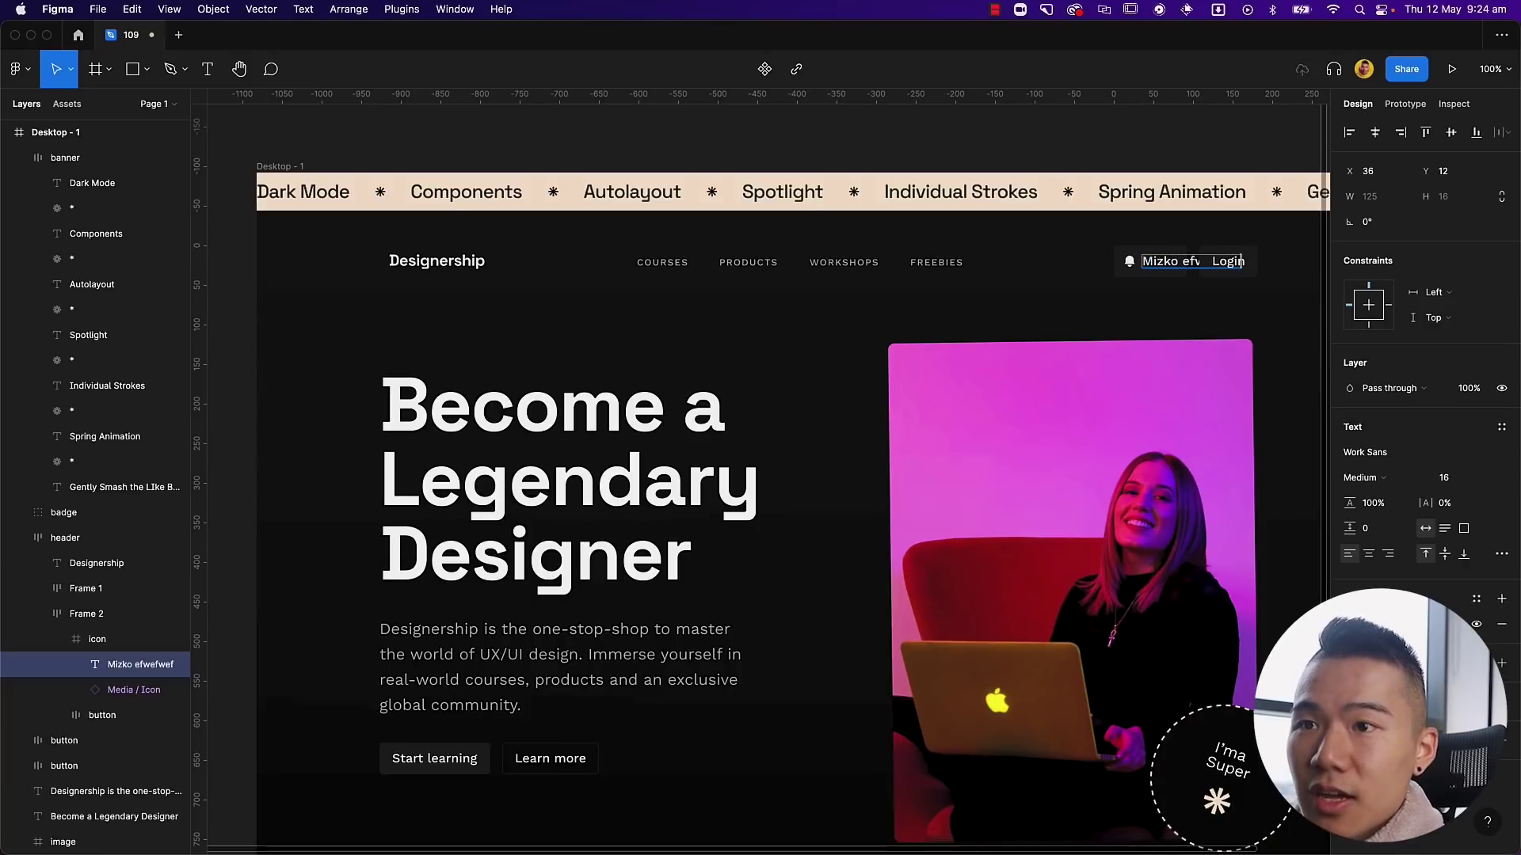
key("super+z")
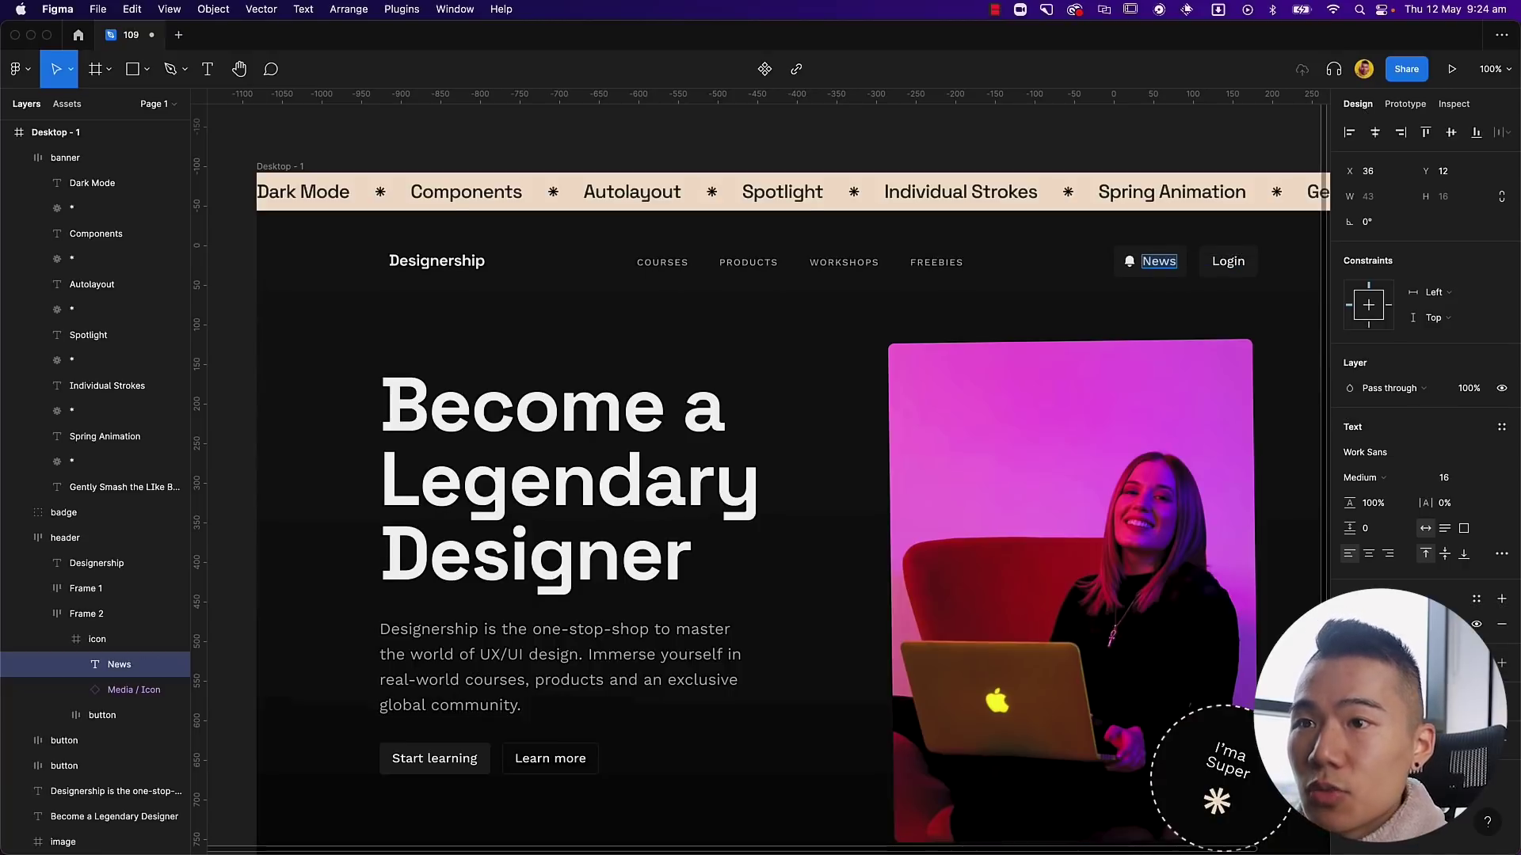
Step: Add auto layout to the News button's icon frame, test it with the label "rwifjreigergerg", and undo that text
left_click(110, 639)
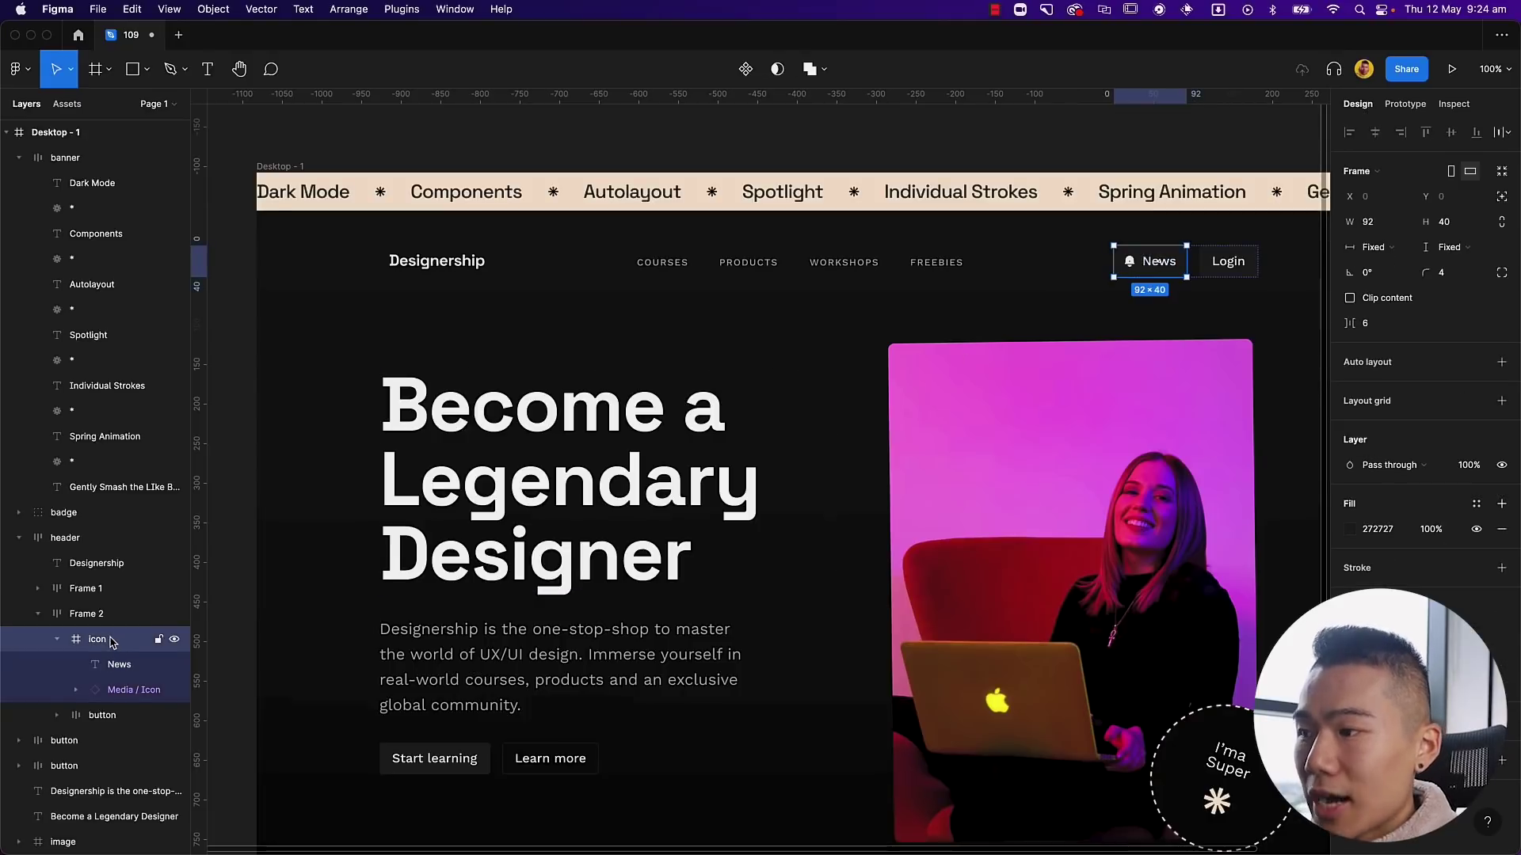
key("shift+a")
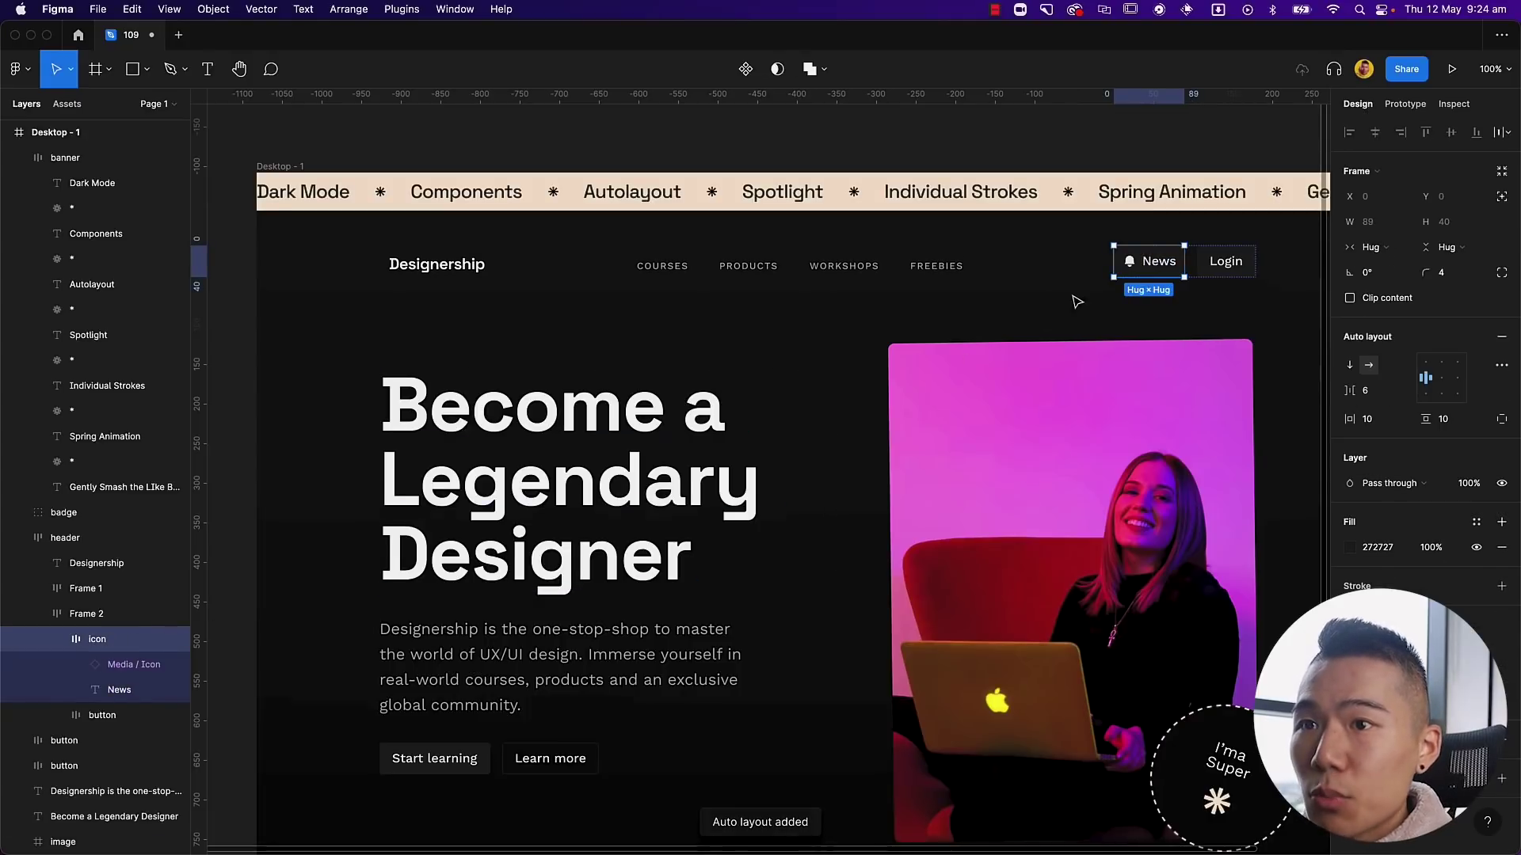
double_click(1158, 263)
type("rwifjreigergerg")
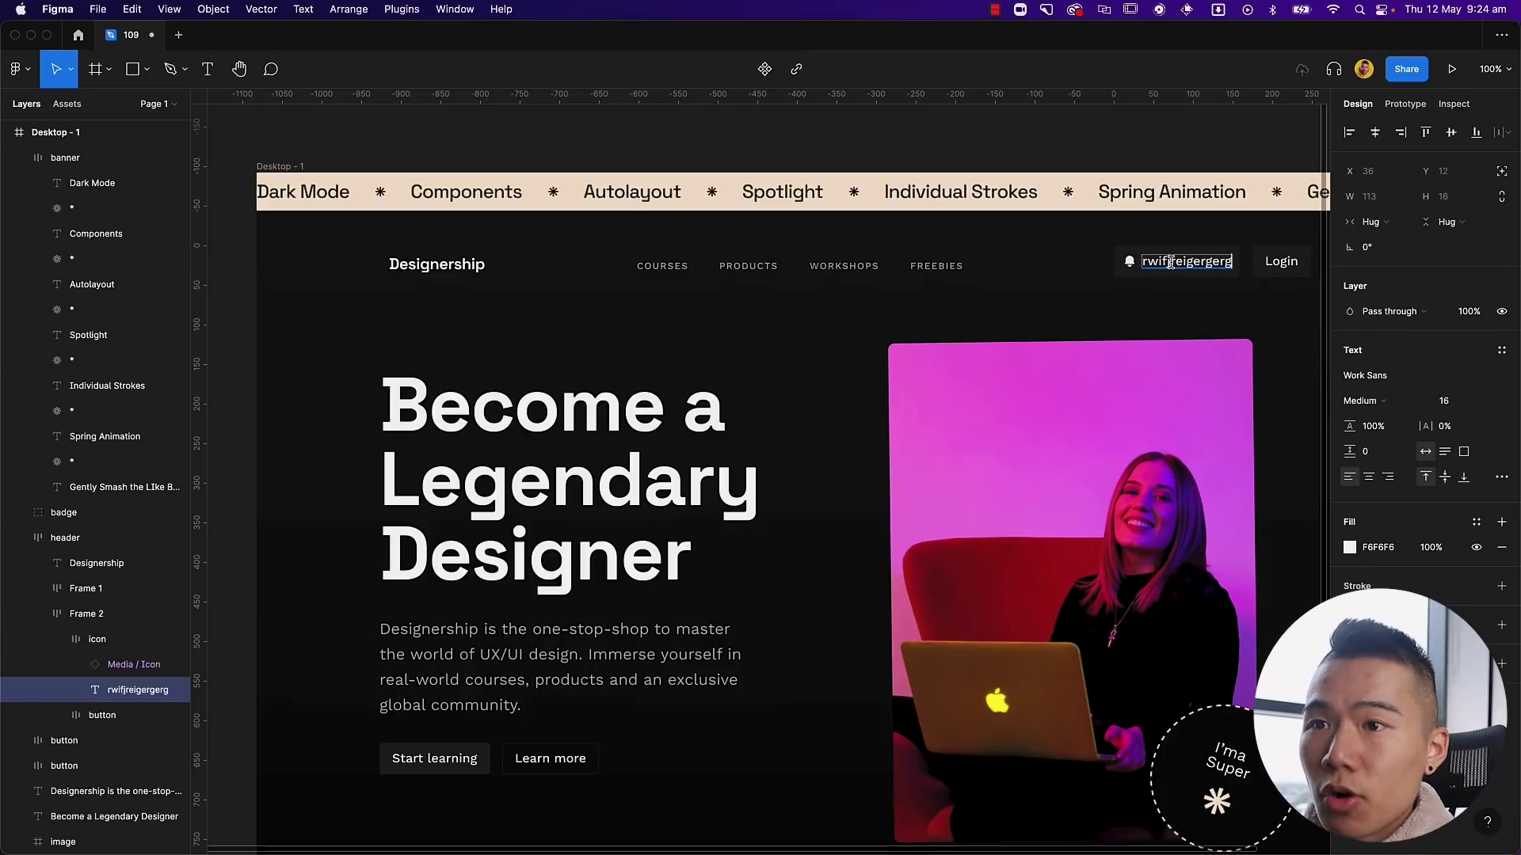
key("ctrl+z")
Step: Delete the News text from the button, keeping only the bell icon
left_click(118, 691)
key("BackSpace")
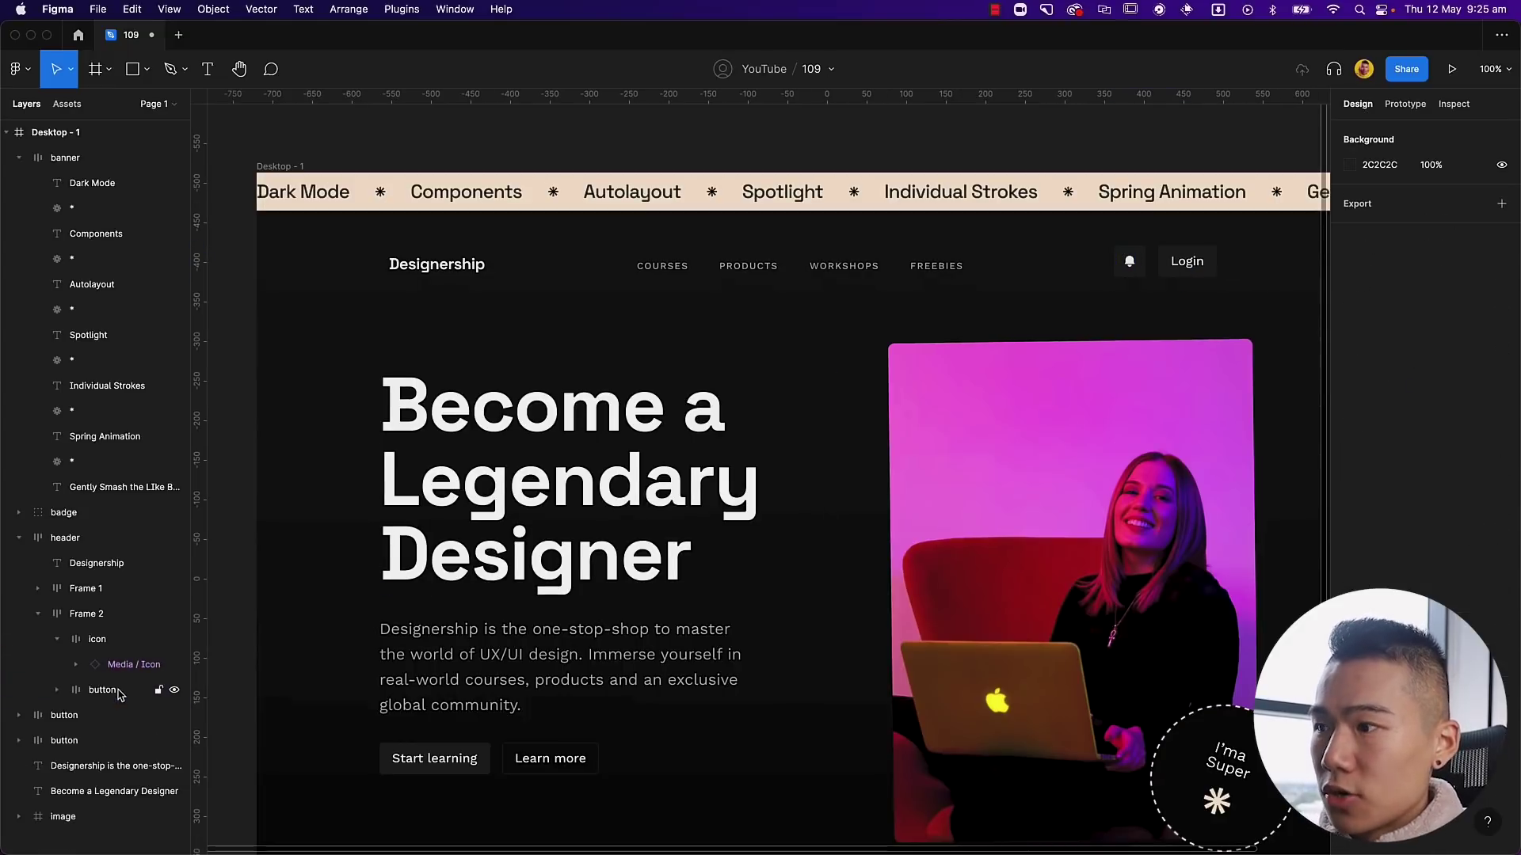
left_click(115, 642)
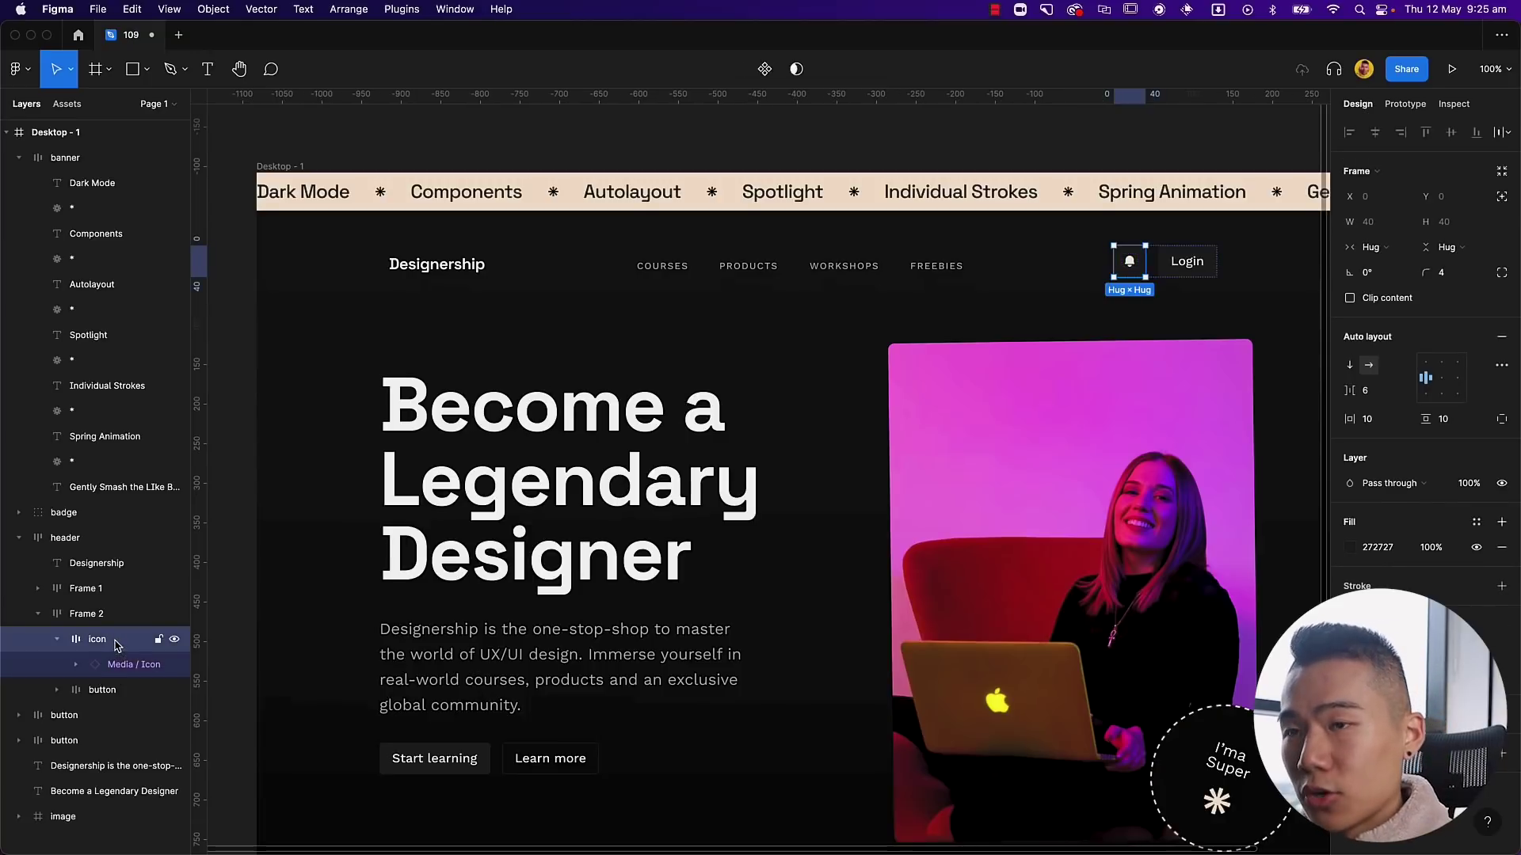
key("Escape")
Step: Add the text "1" above the banner and wrap it in an auto layout frame
key("t")
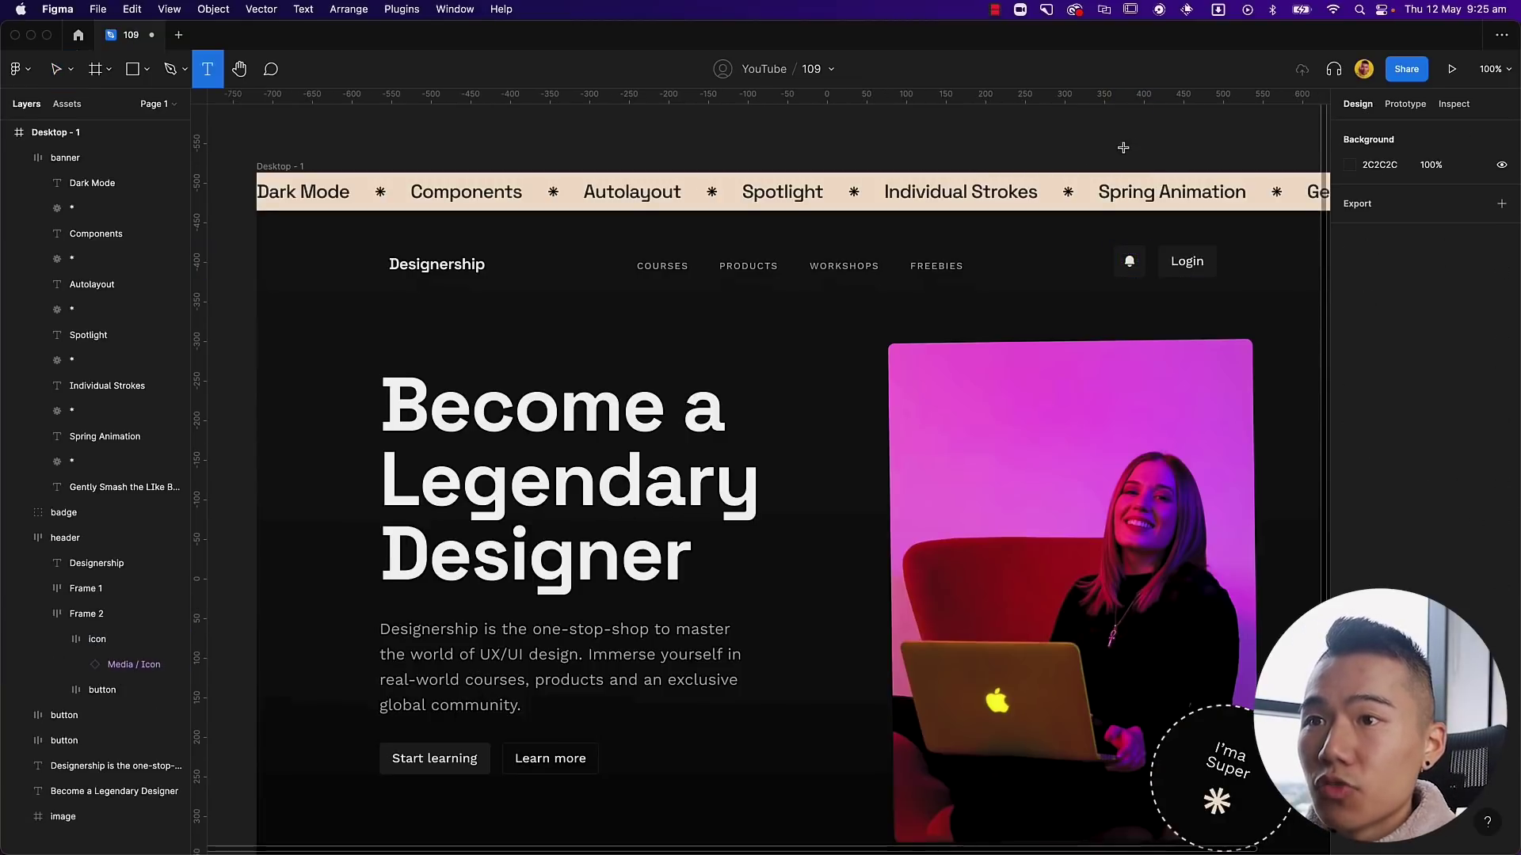
left_click(1123, 148)
type("1")
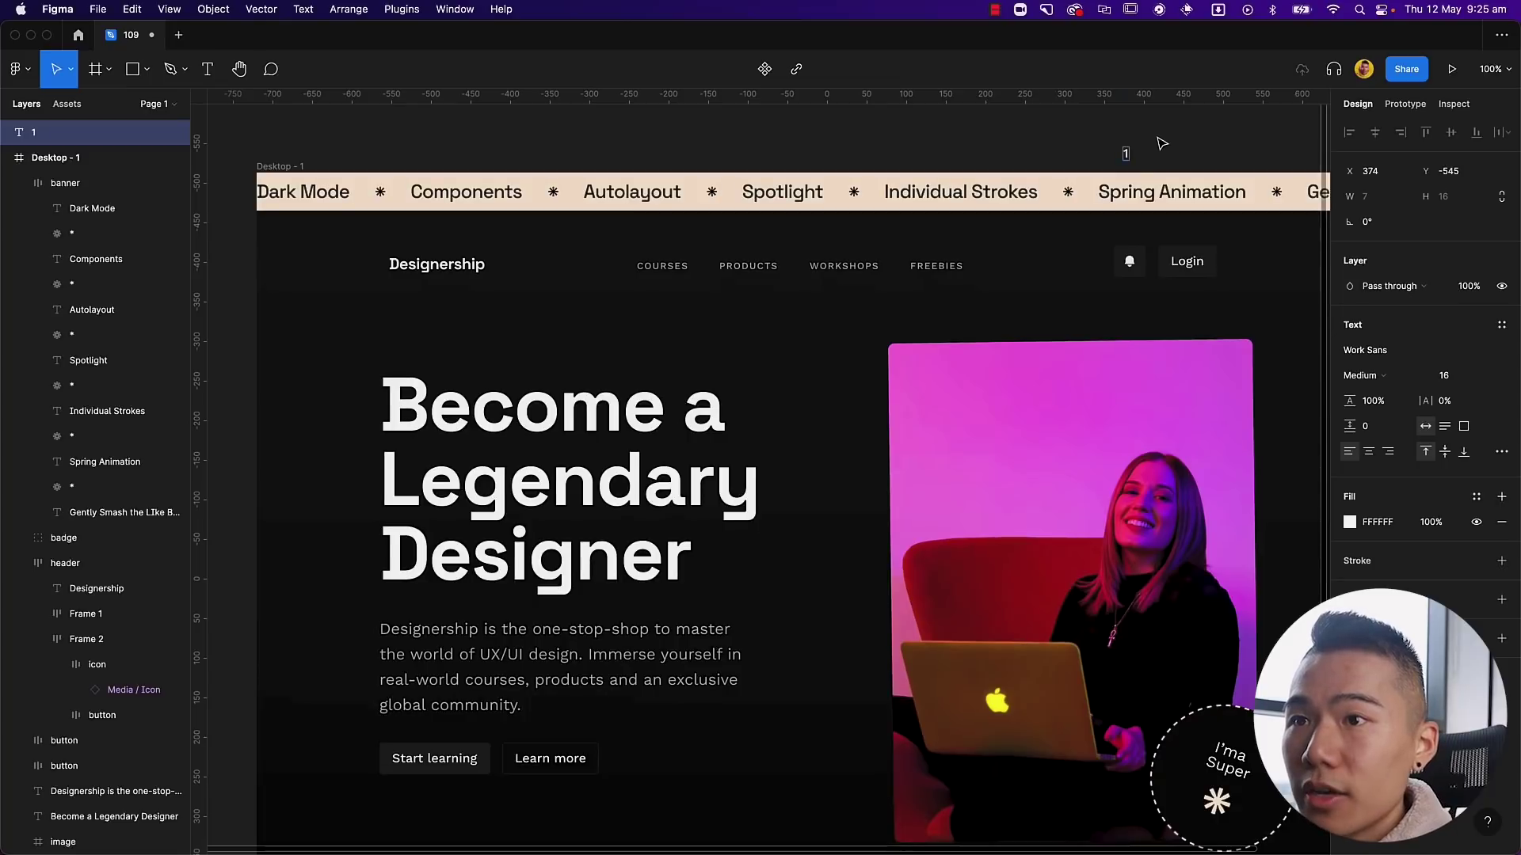
key("shift+a")
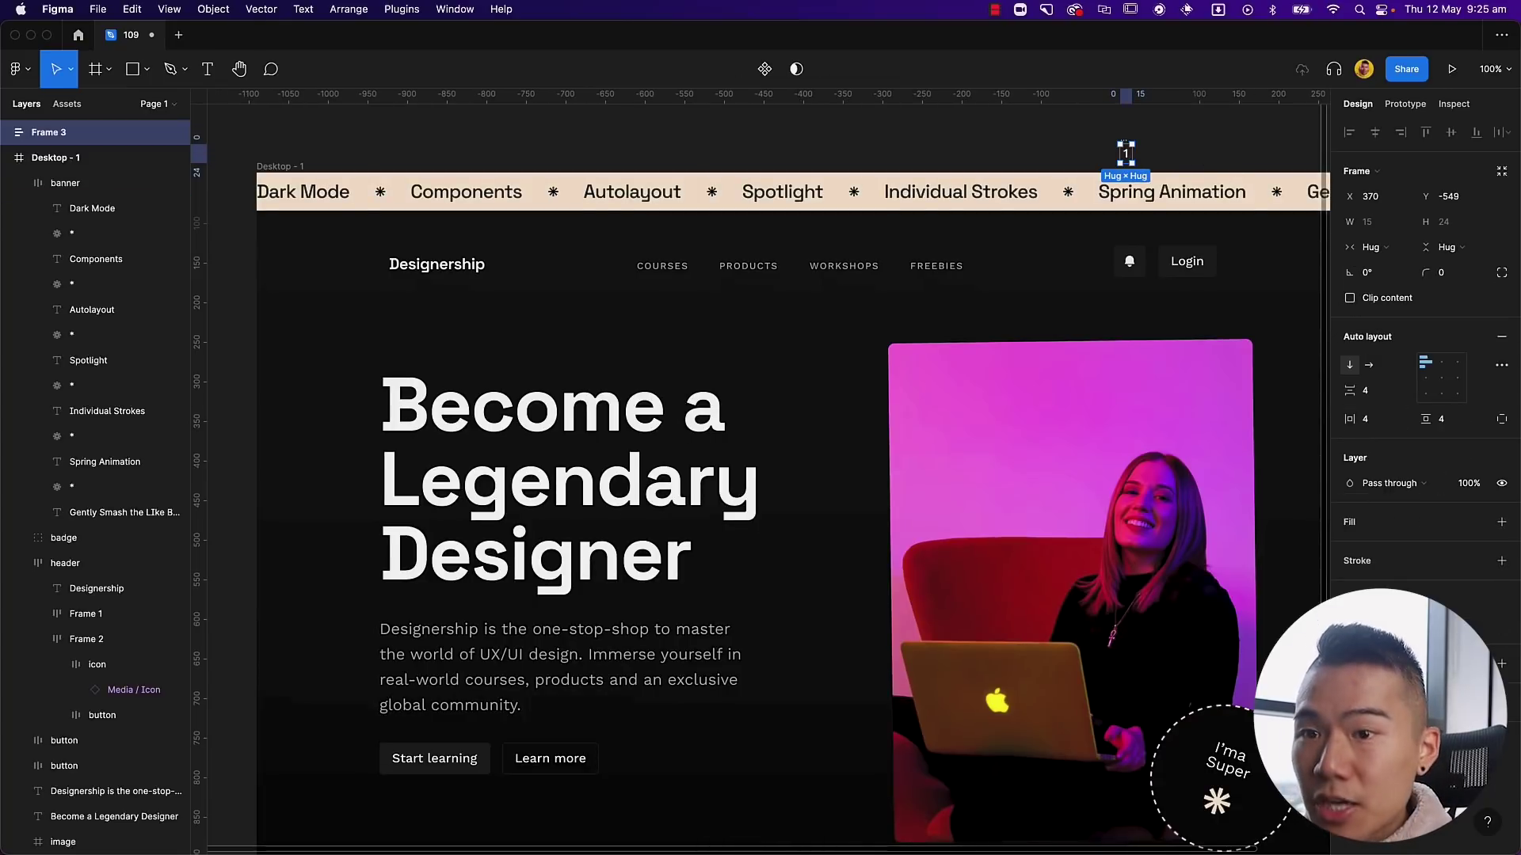
Step: Give the frame around the 1 a solid red fill, CA0B0B
left_click(1500, 522)
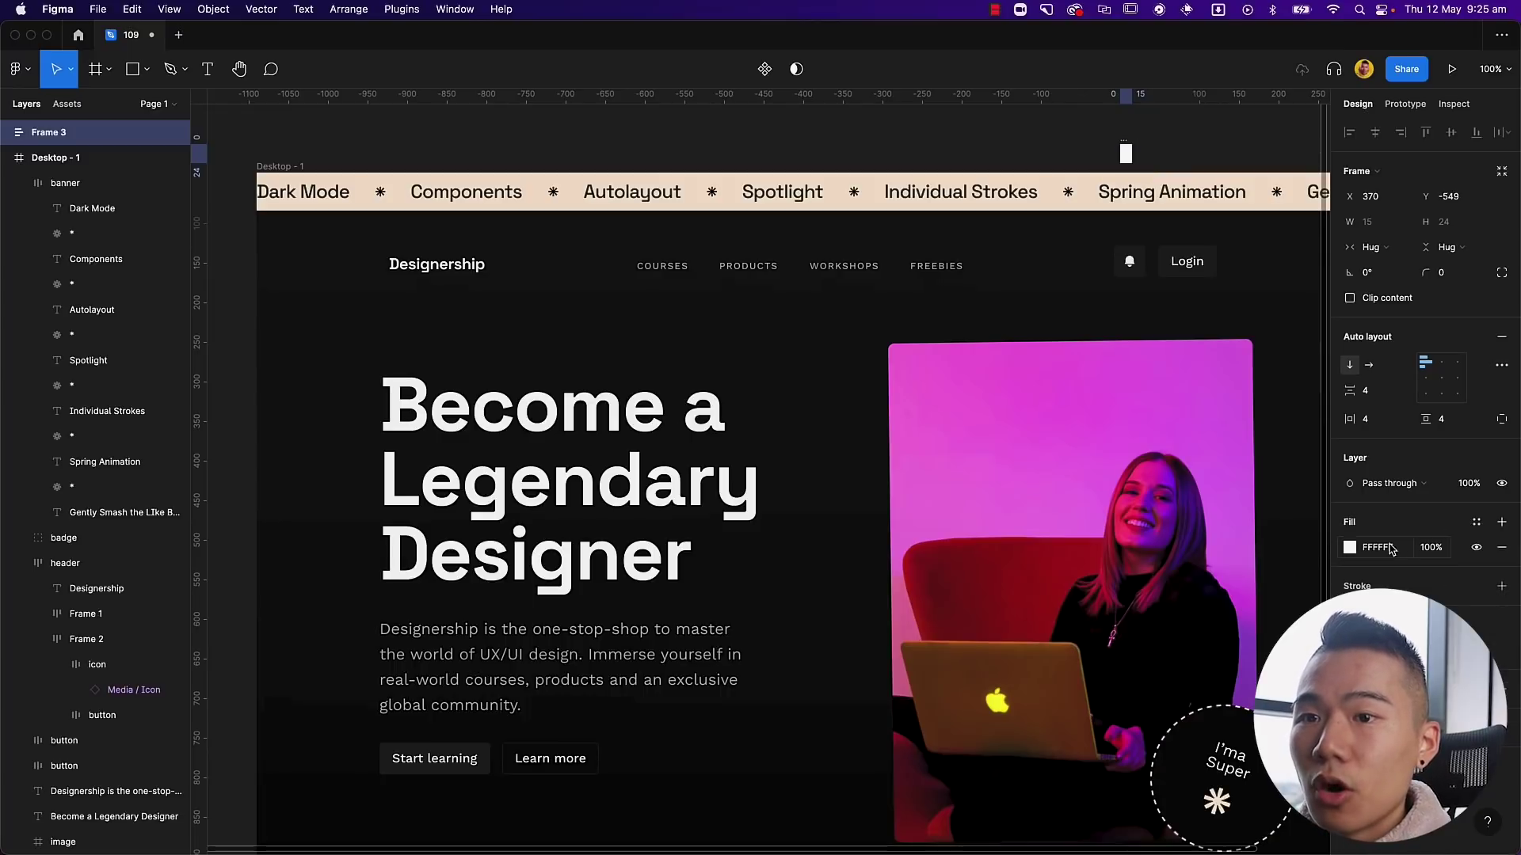
left_click(1350, 547)
left_click_drag(1307, 553, 1312, 574)
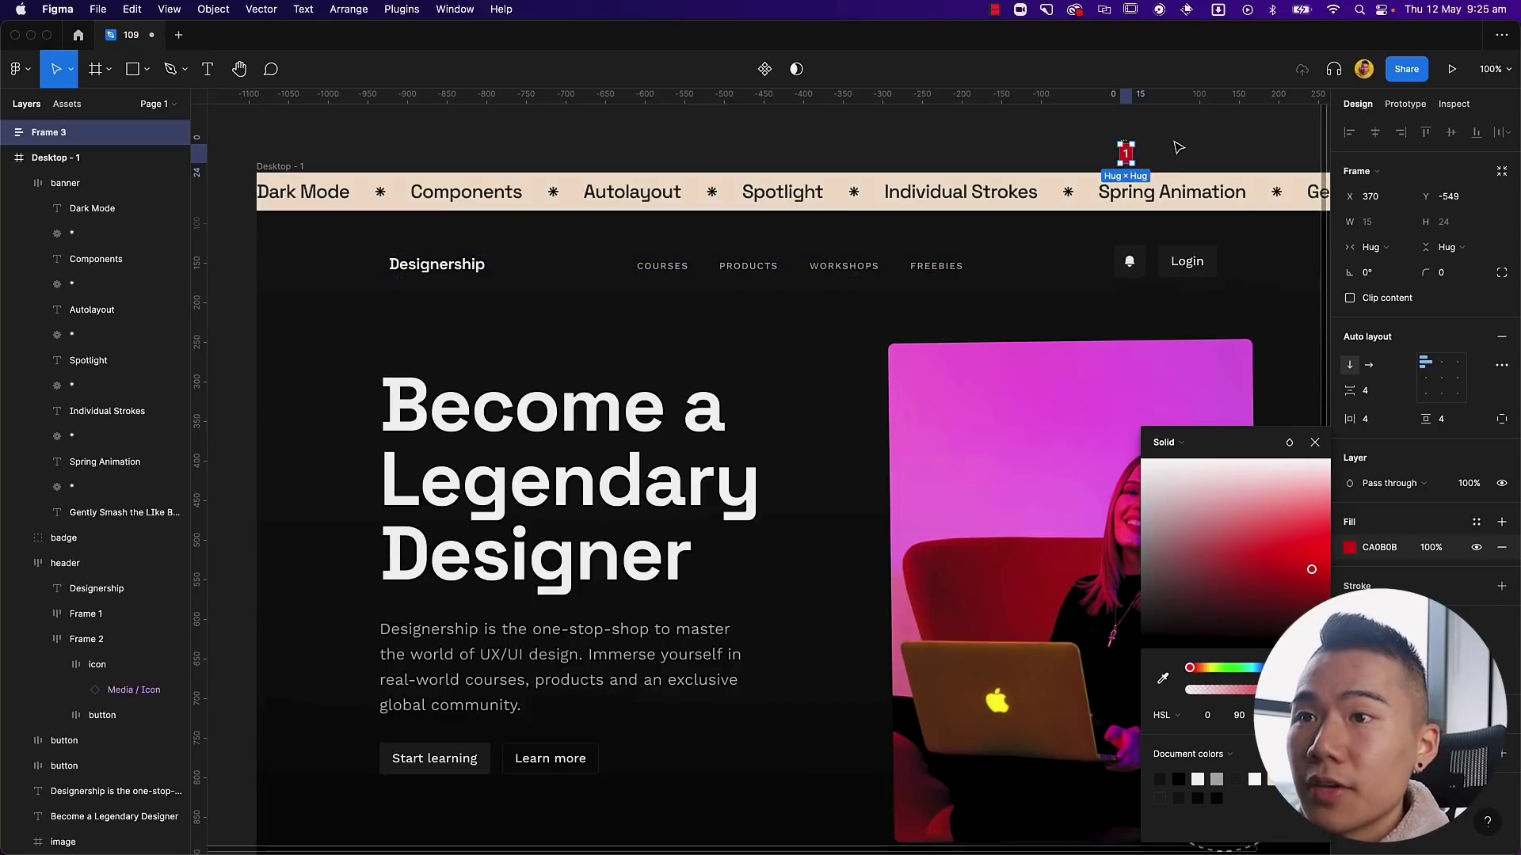
Step: Switch the red frame to a fixed width of 24
left_click(1380, 247)
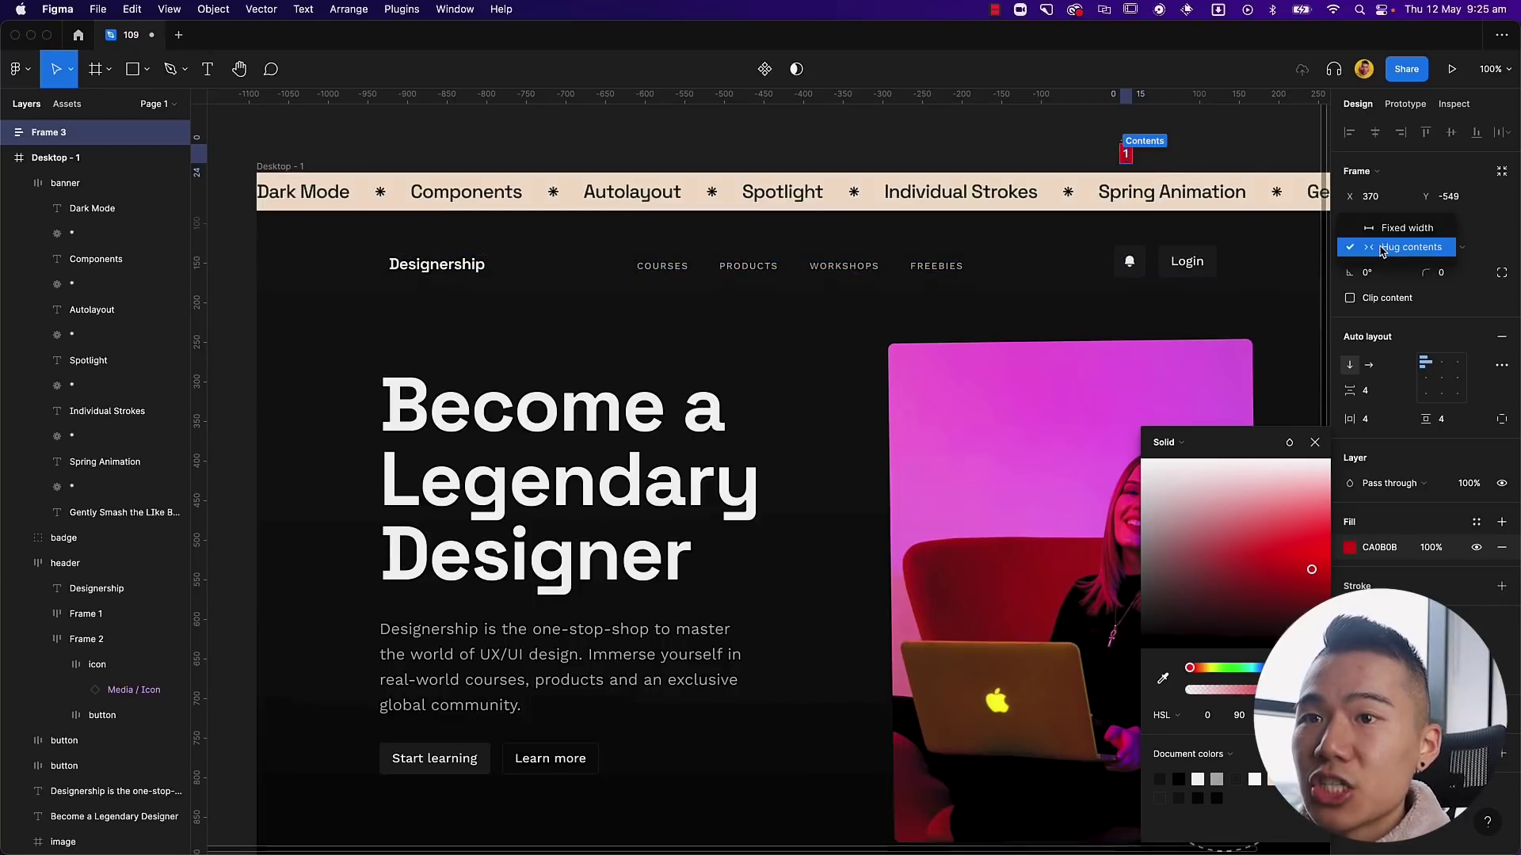
left_click(1388, 229)
left_click(1389, 228)
type("24")
key("Return")
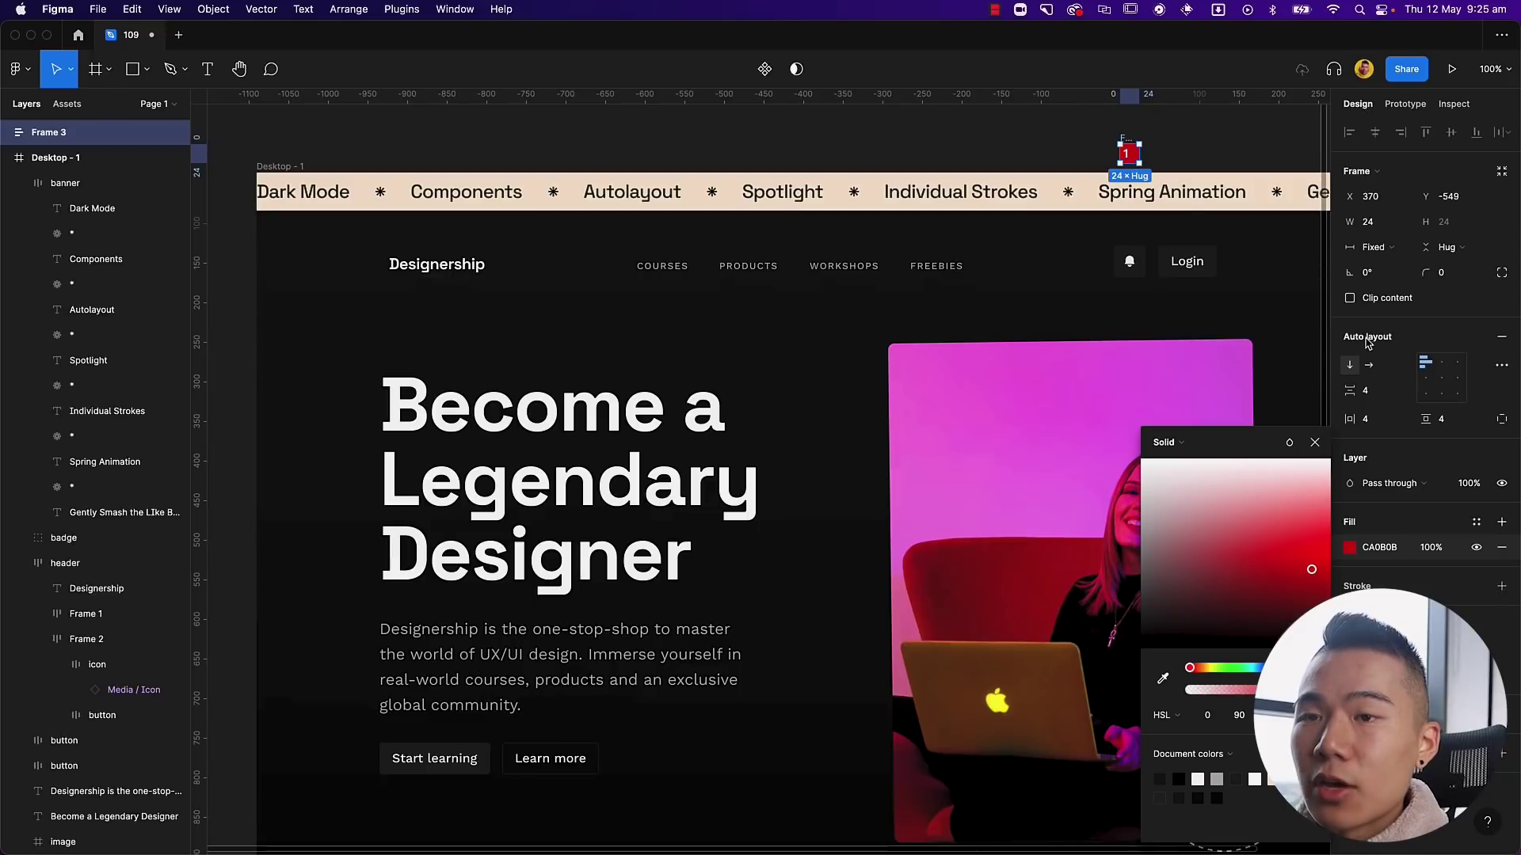
Step: Center the 1 within the red frame and round the frame's corners with a radius of 100
left_click(1442, 378)
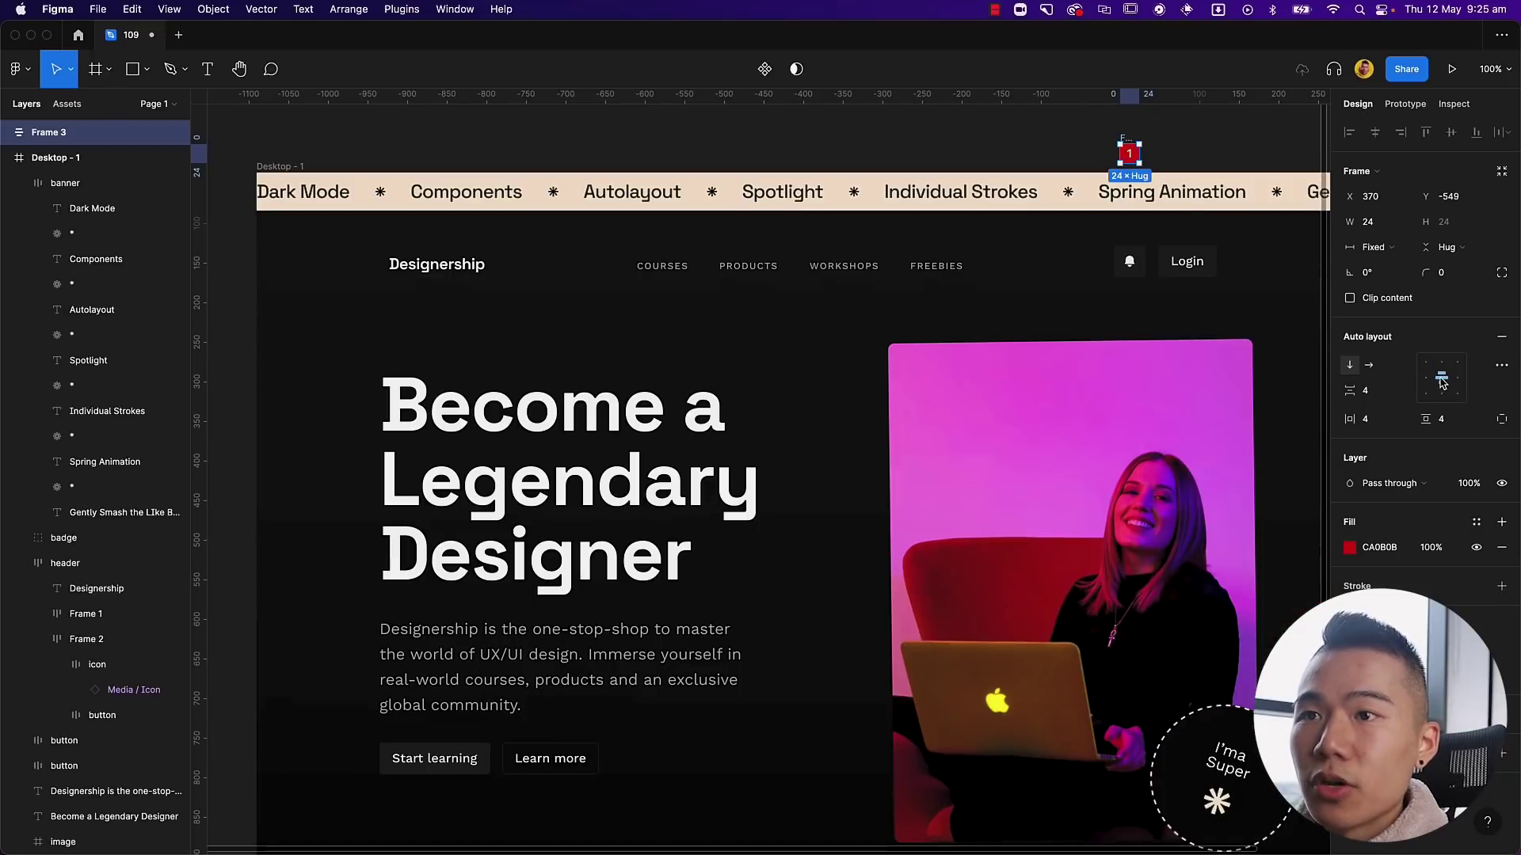
left_click(1453, 279)
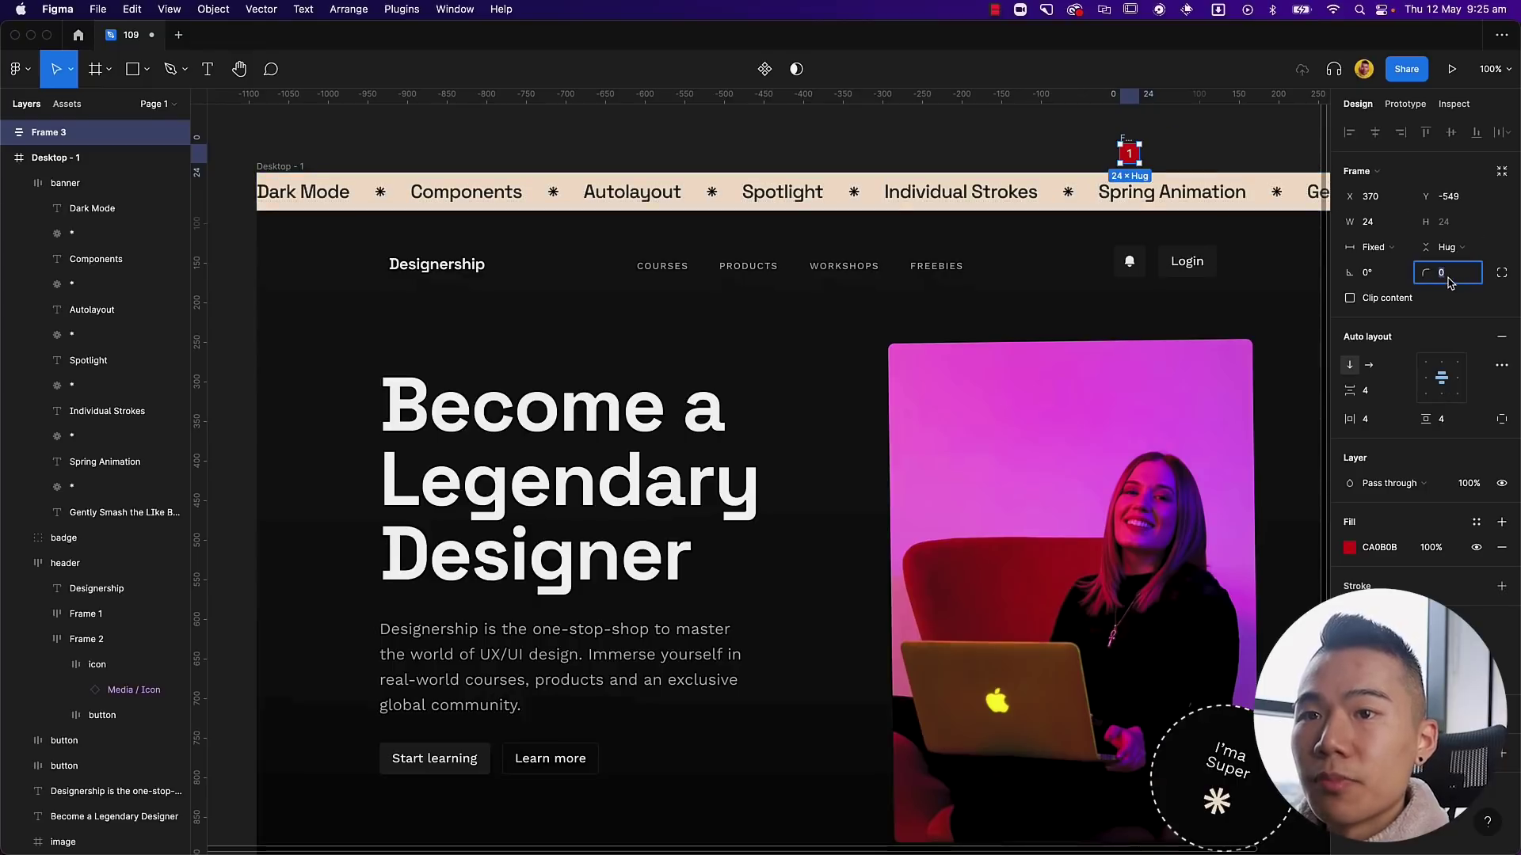
key("Return")
key("Escape")
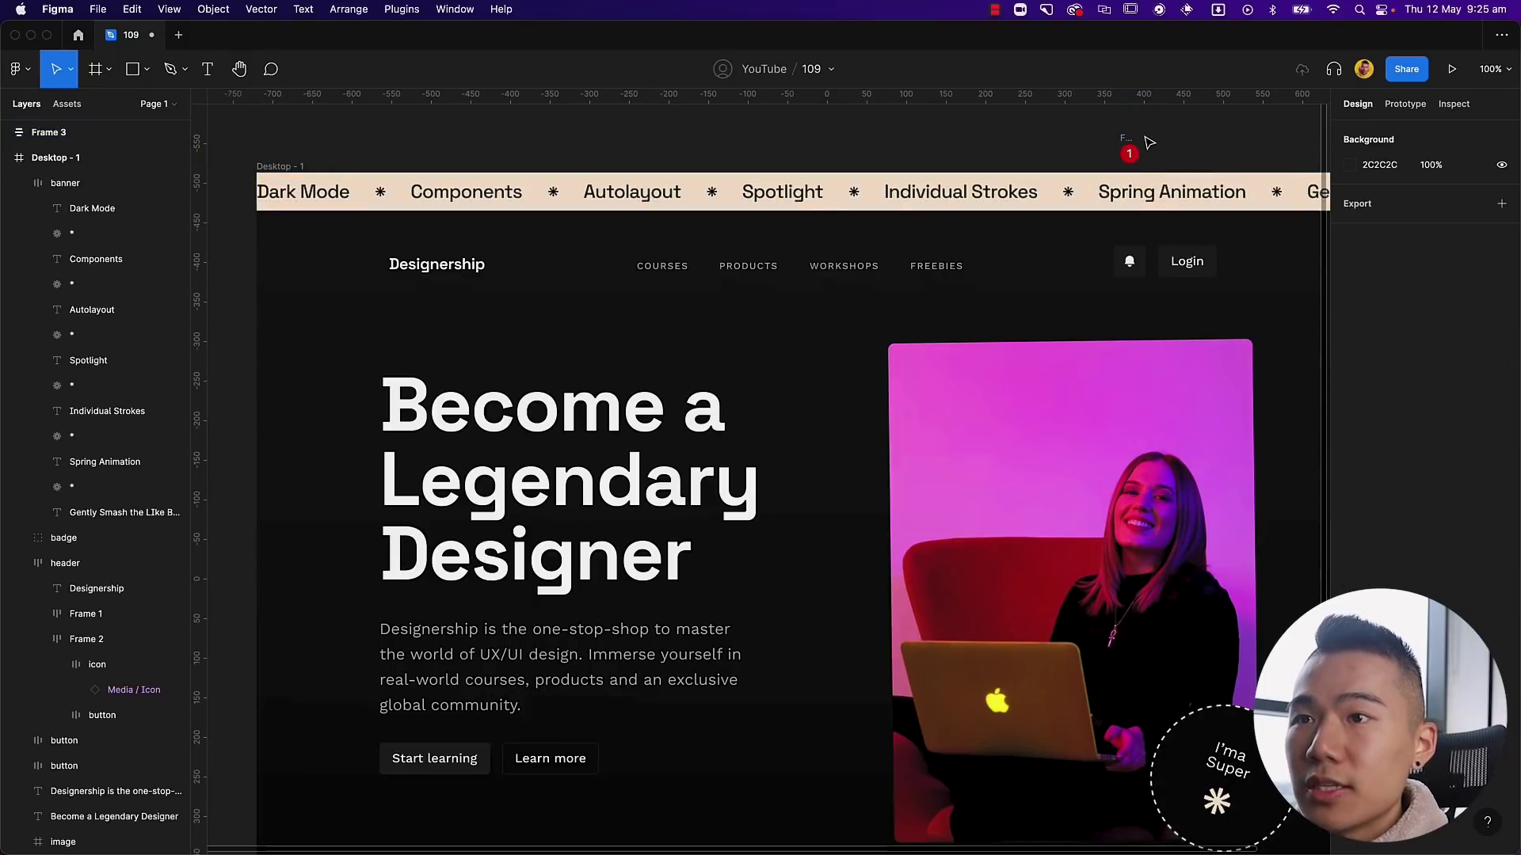
Step: Copy the red notification badge and paste it into the bell button's icon frame
left_click(1125, 144)
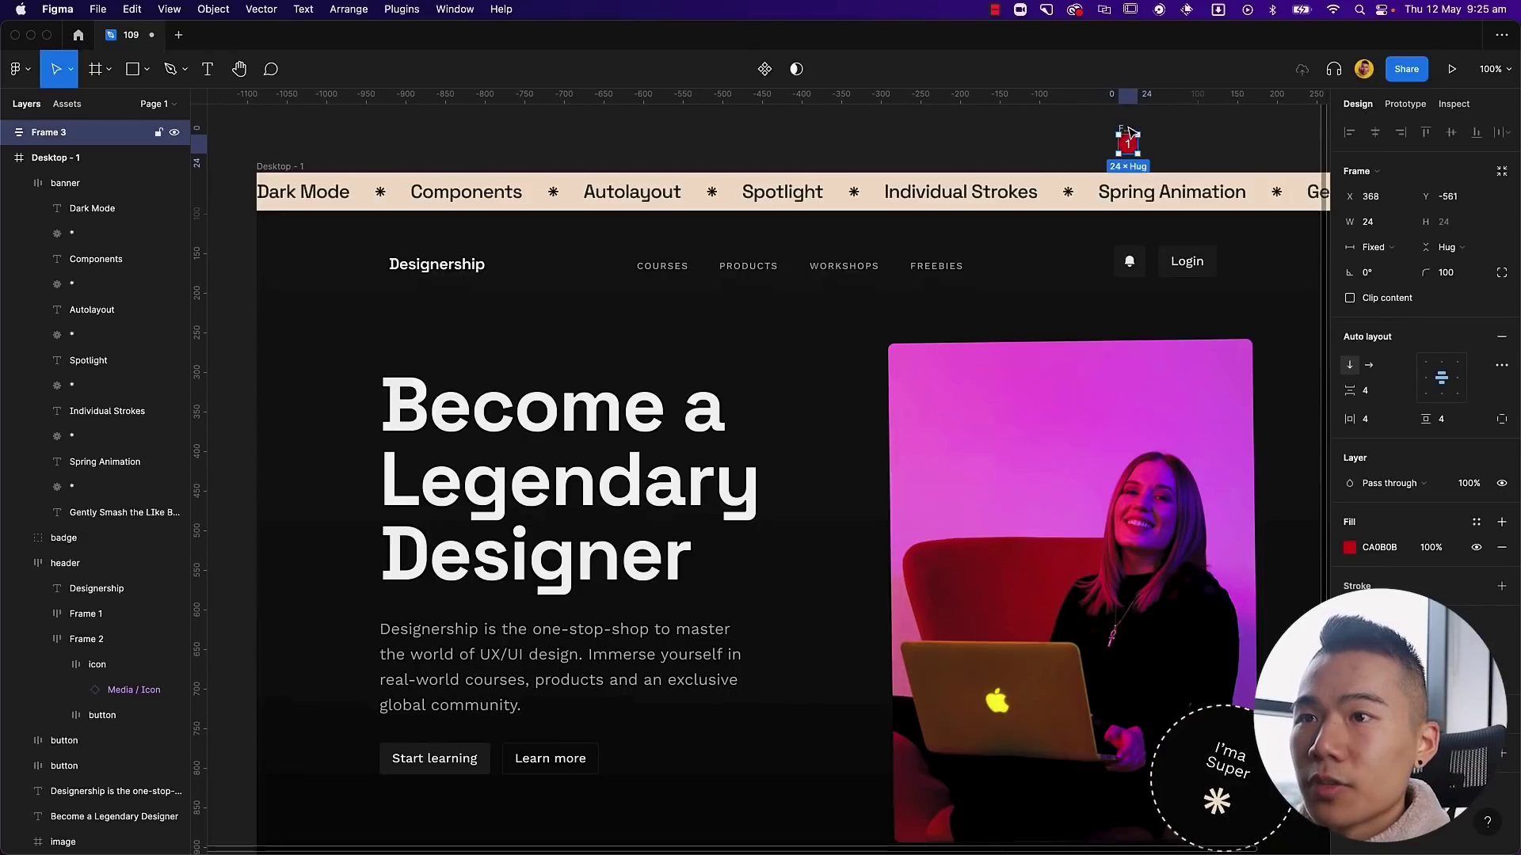
left_click(1138, 270, "super")
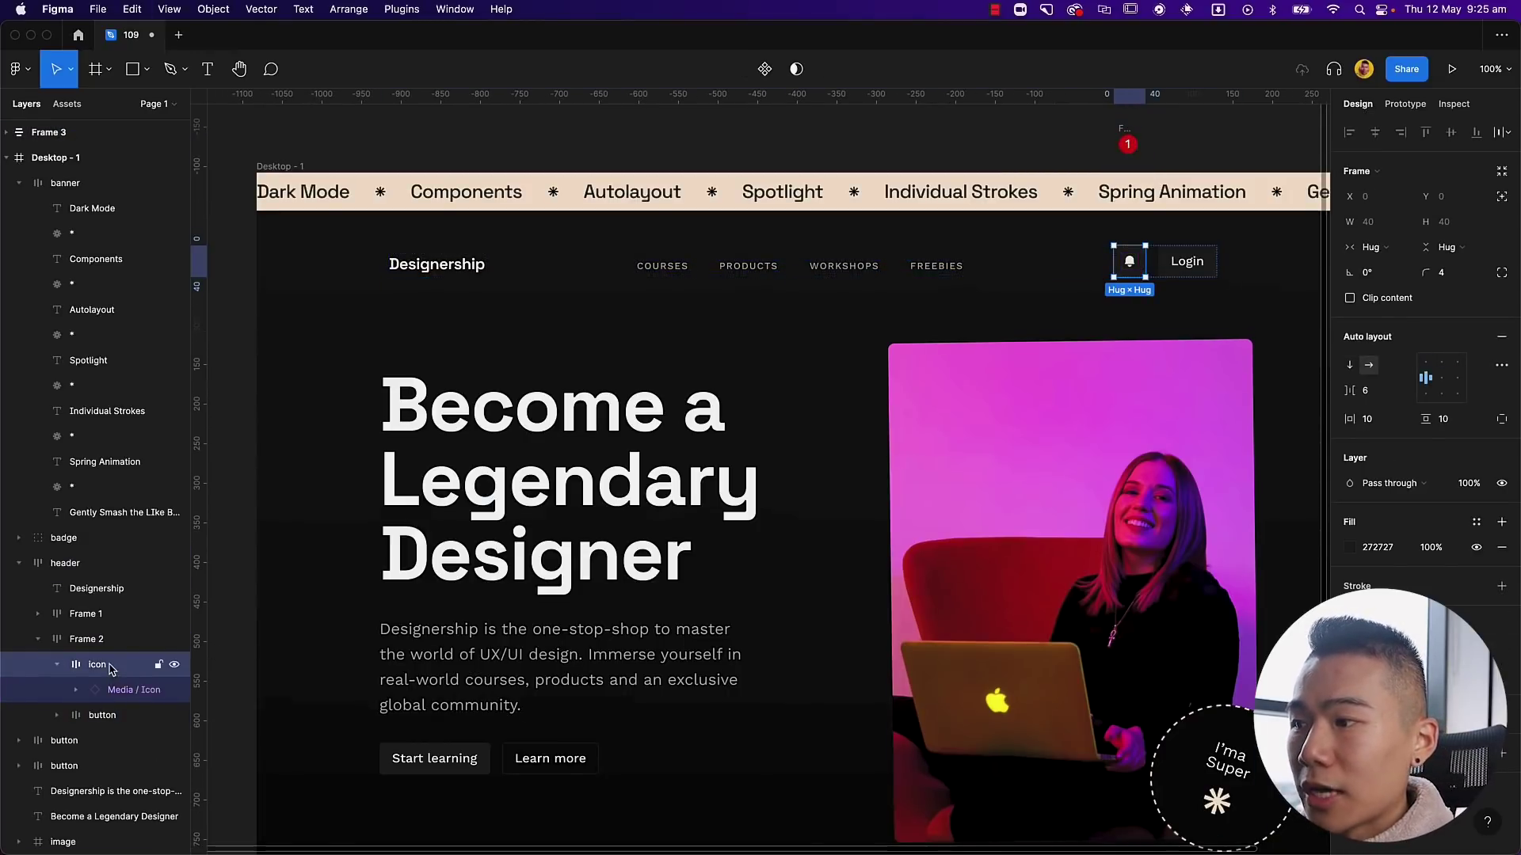
key("super+v")
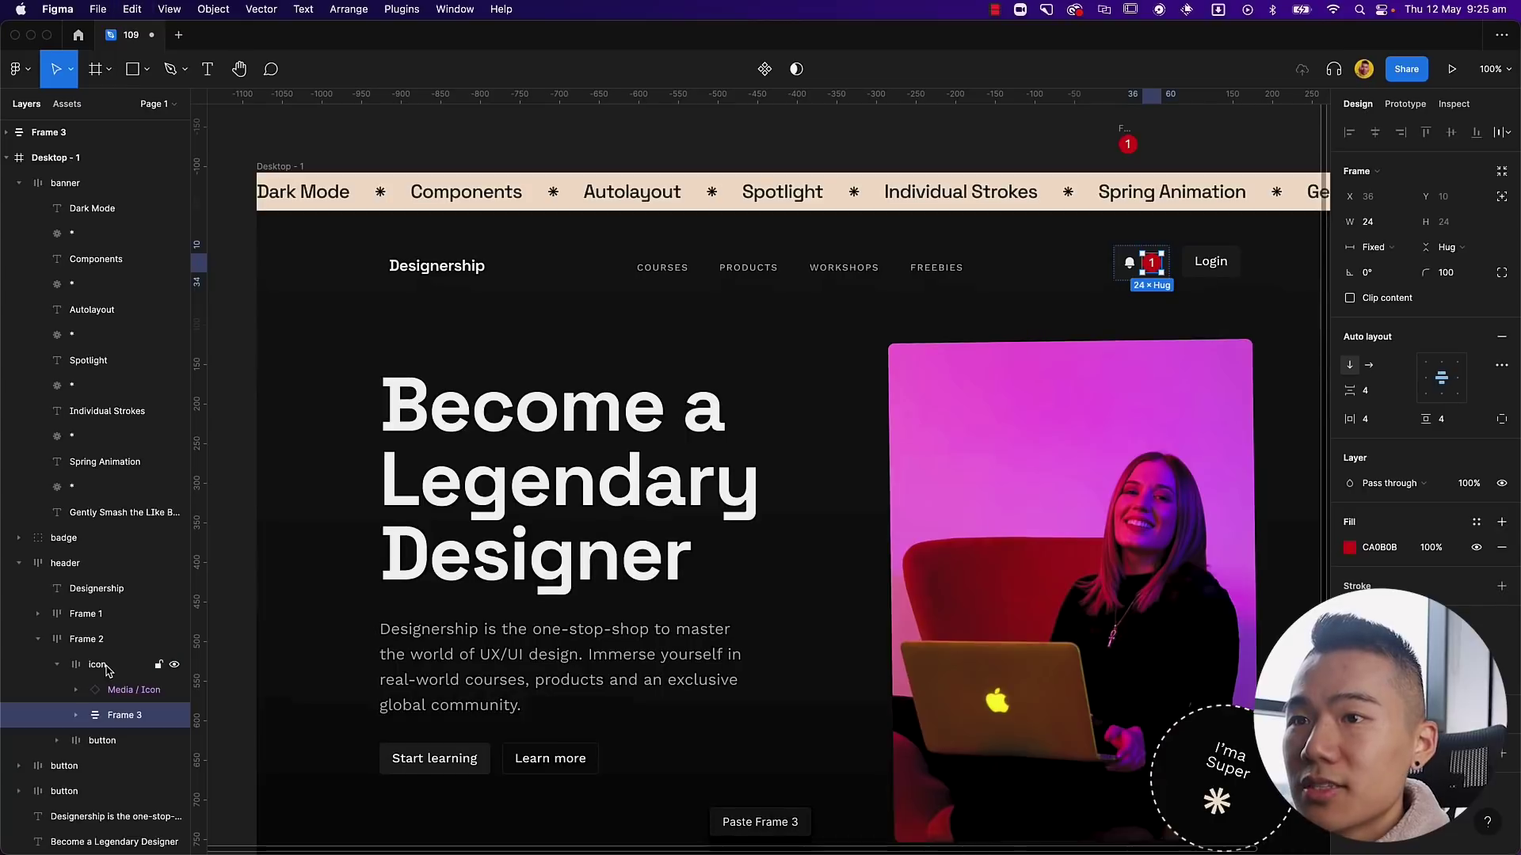
left_click(1223, 242)
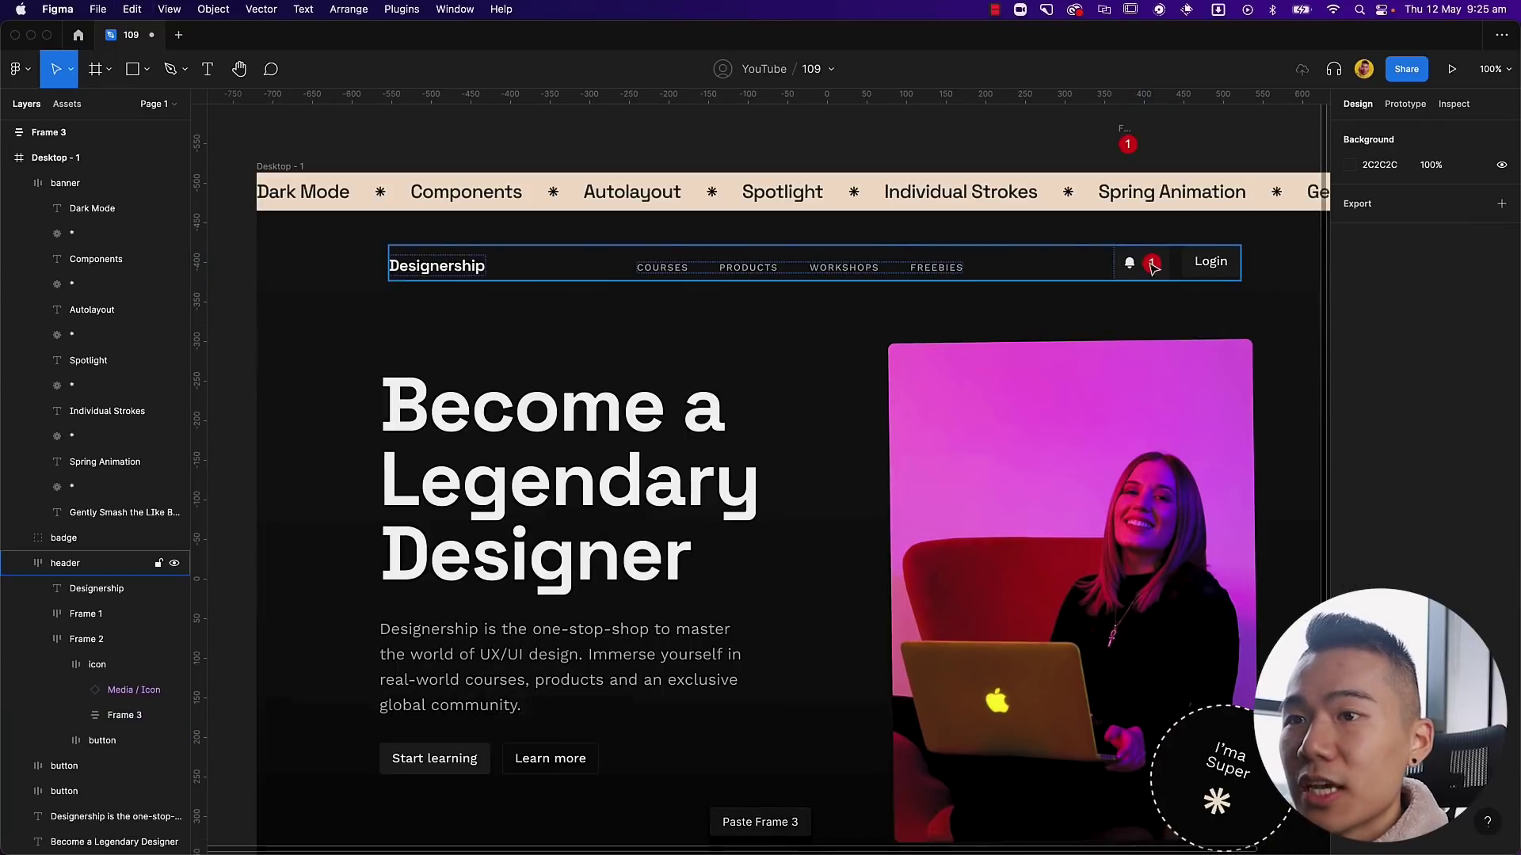
Step: Set the pasted badge to absolute position and nudge it onto the bell button's upper-right corner at X 26, Y -12
mouse_move(1154, 268)
left_mouse_down()
mouse_move(1137, 265)
mouse_move(1153, 272)
left_mouse_up()
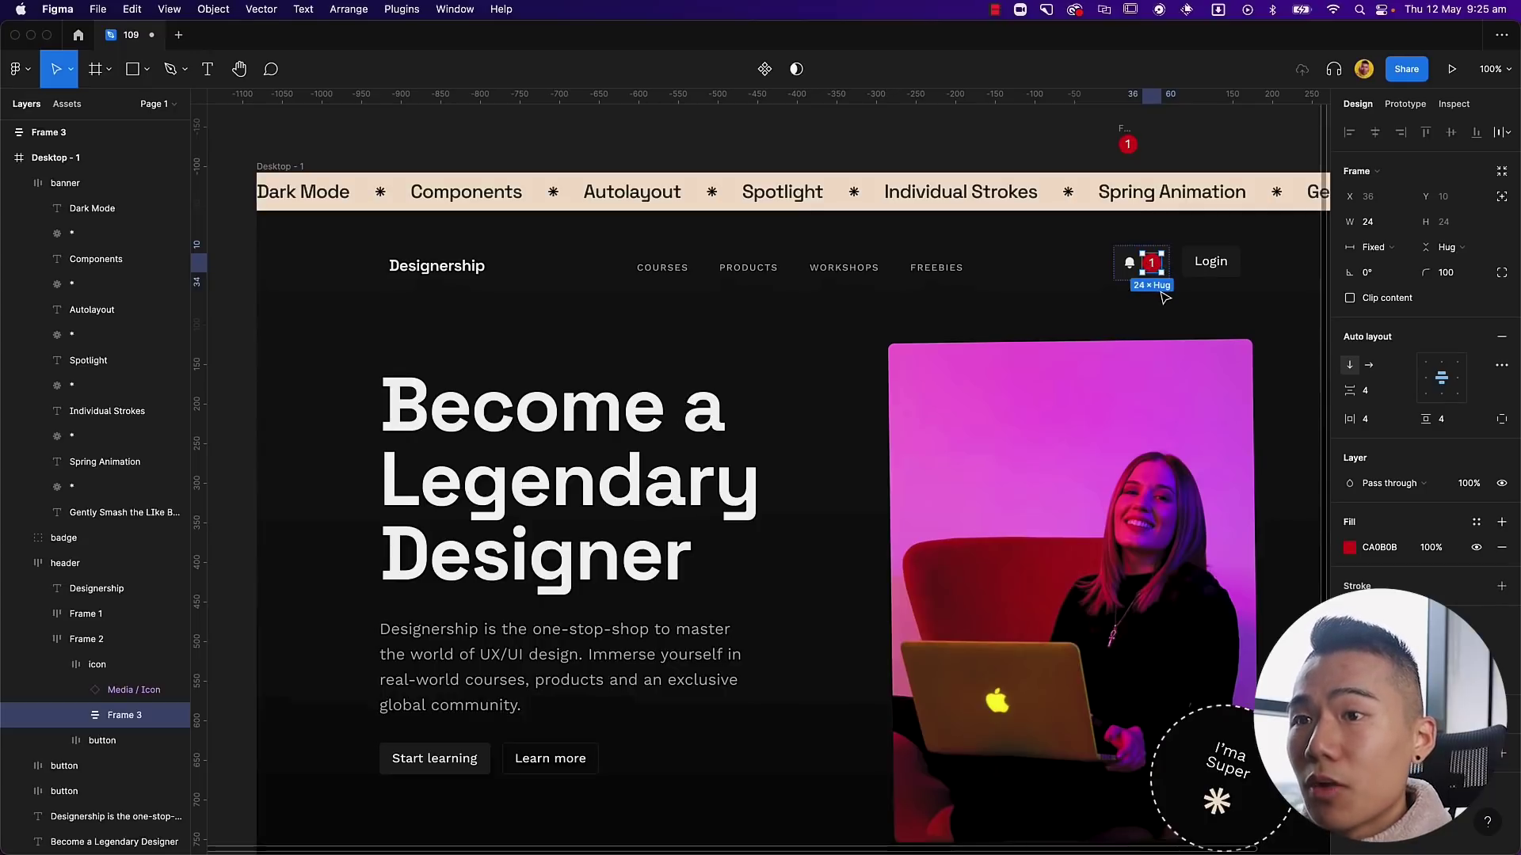
left_click(1503, 199)
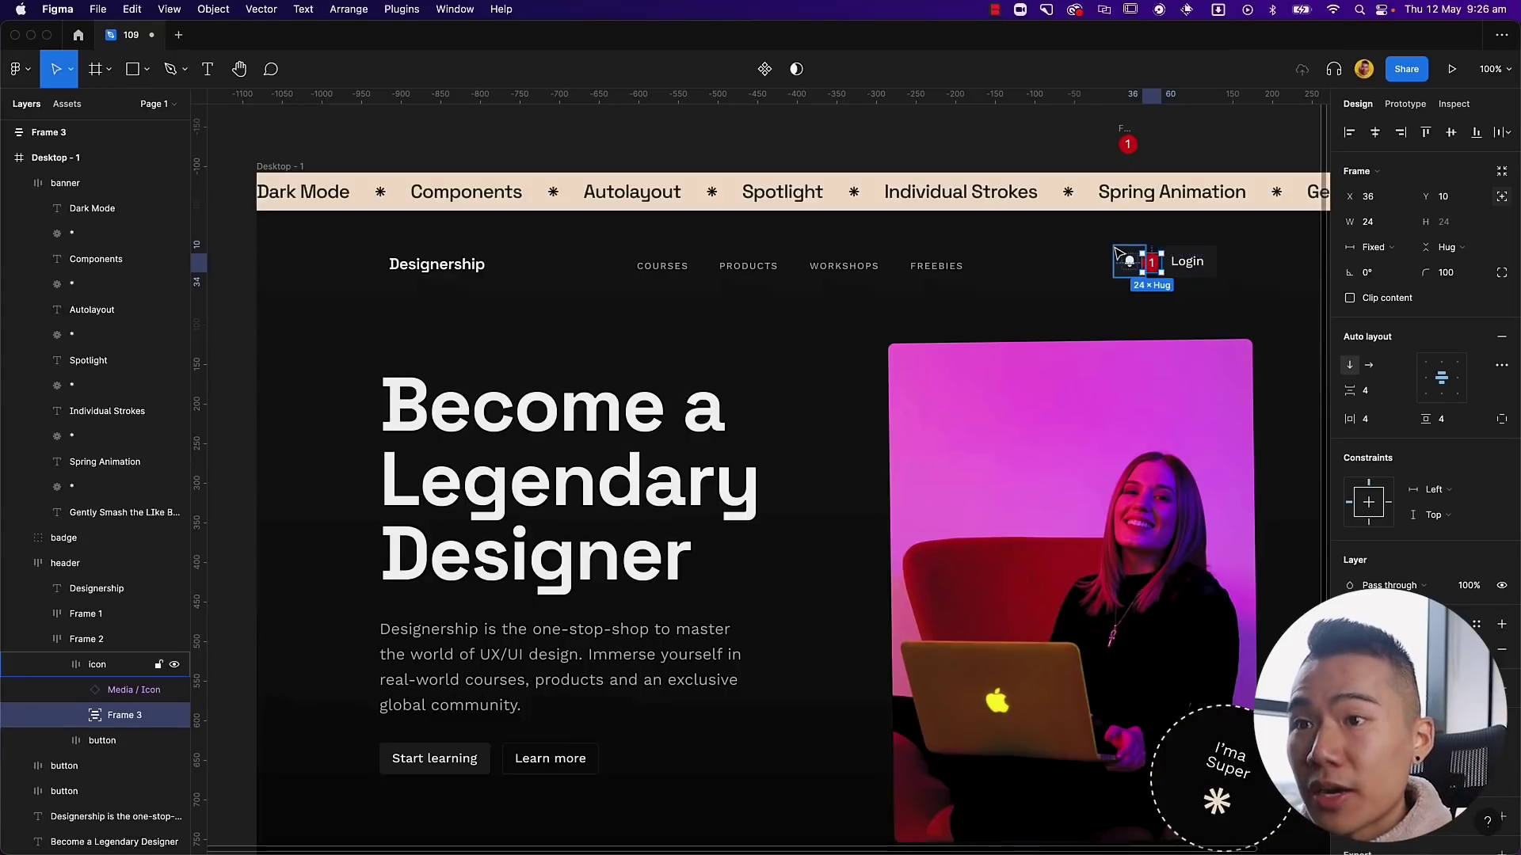
key("Left")
key("Left")
key("Left")
key("Left")
key("shift+Up")
key("shift+Up")
key("shift+Left")
key("shift+Left")
key("Left")
key("Left")
key("Left")
key("Left")
key("shift+Right")
key("Right")
key("Right")
key("Down")
key("Down")
key("Down")
key("Down")
key("Up")
key("Up")
key("Up")
key("Up")
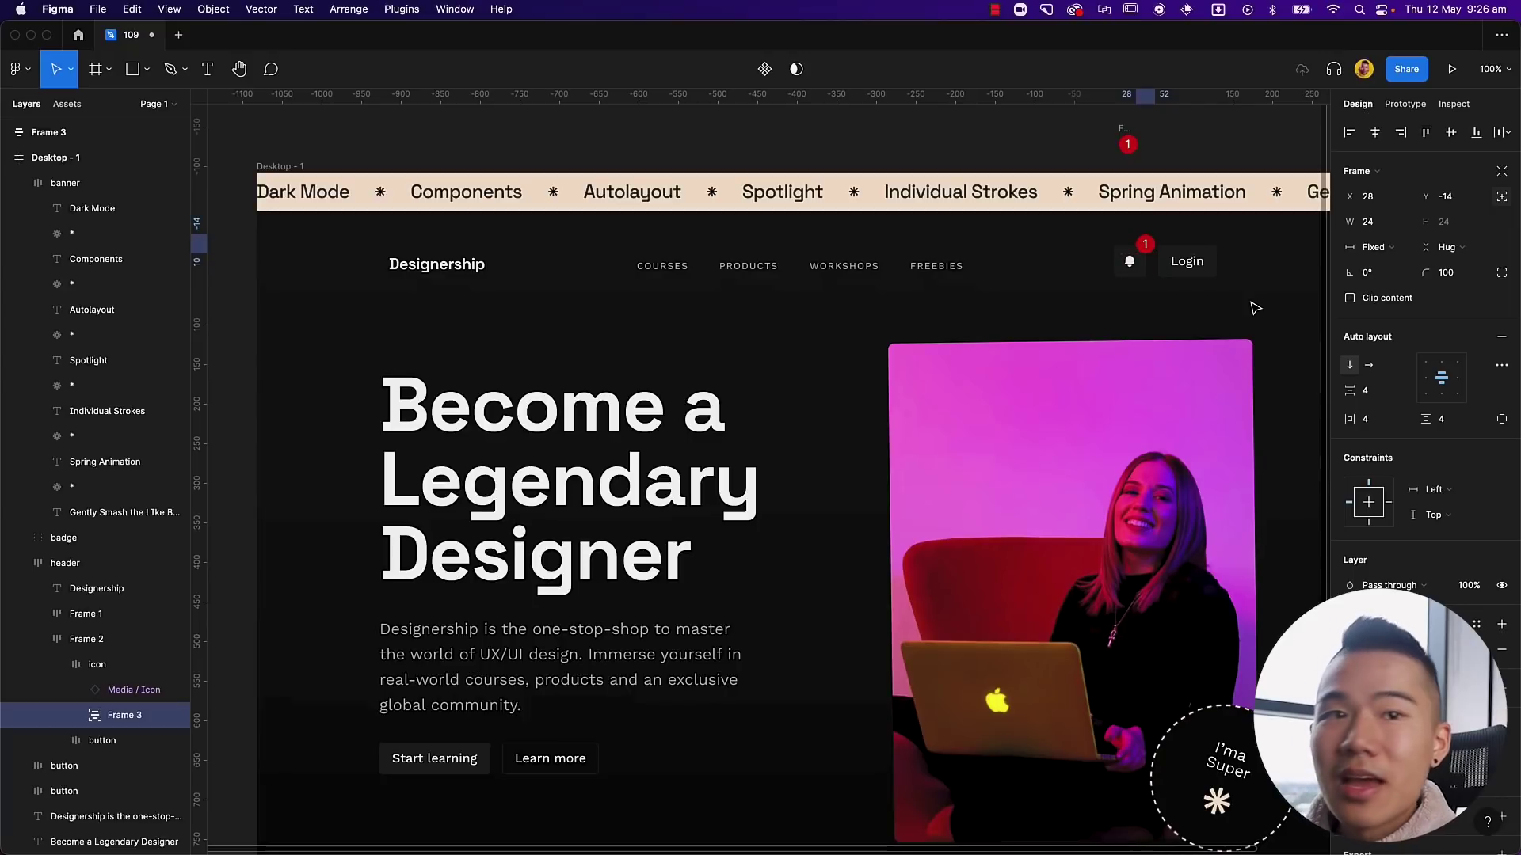
key("Down")
key("Down")
key("Down")
key("Down")
key("Left")
key("Left")
key("Left")
key("Left")
key("Right")
key("Up")
key("Up")
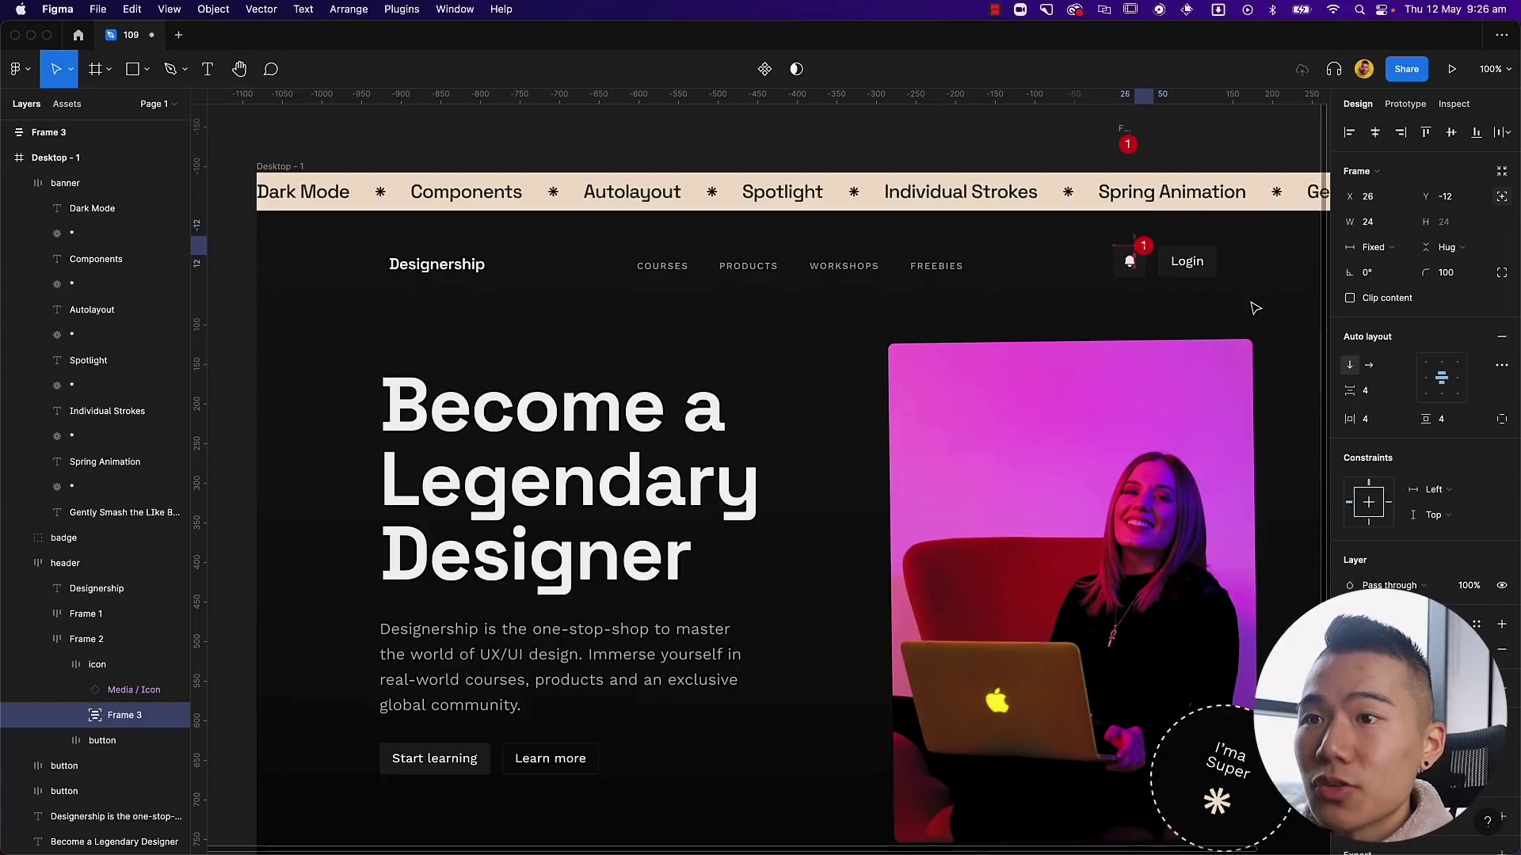
left_click(1227, 299)
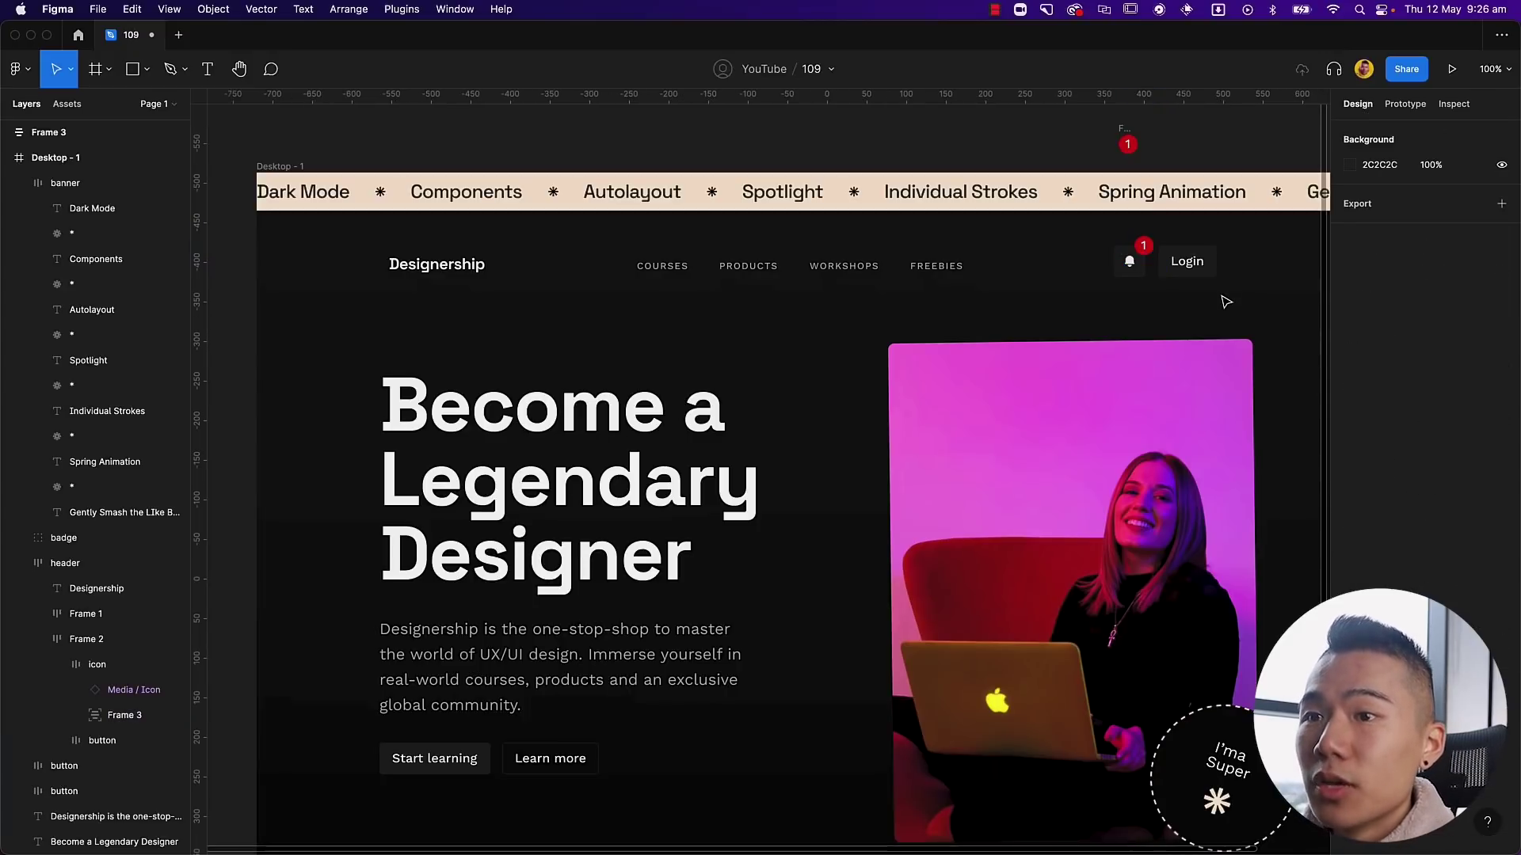
scroll(1176, 302, "down", 1)
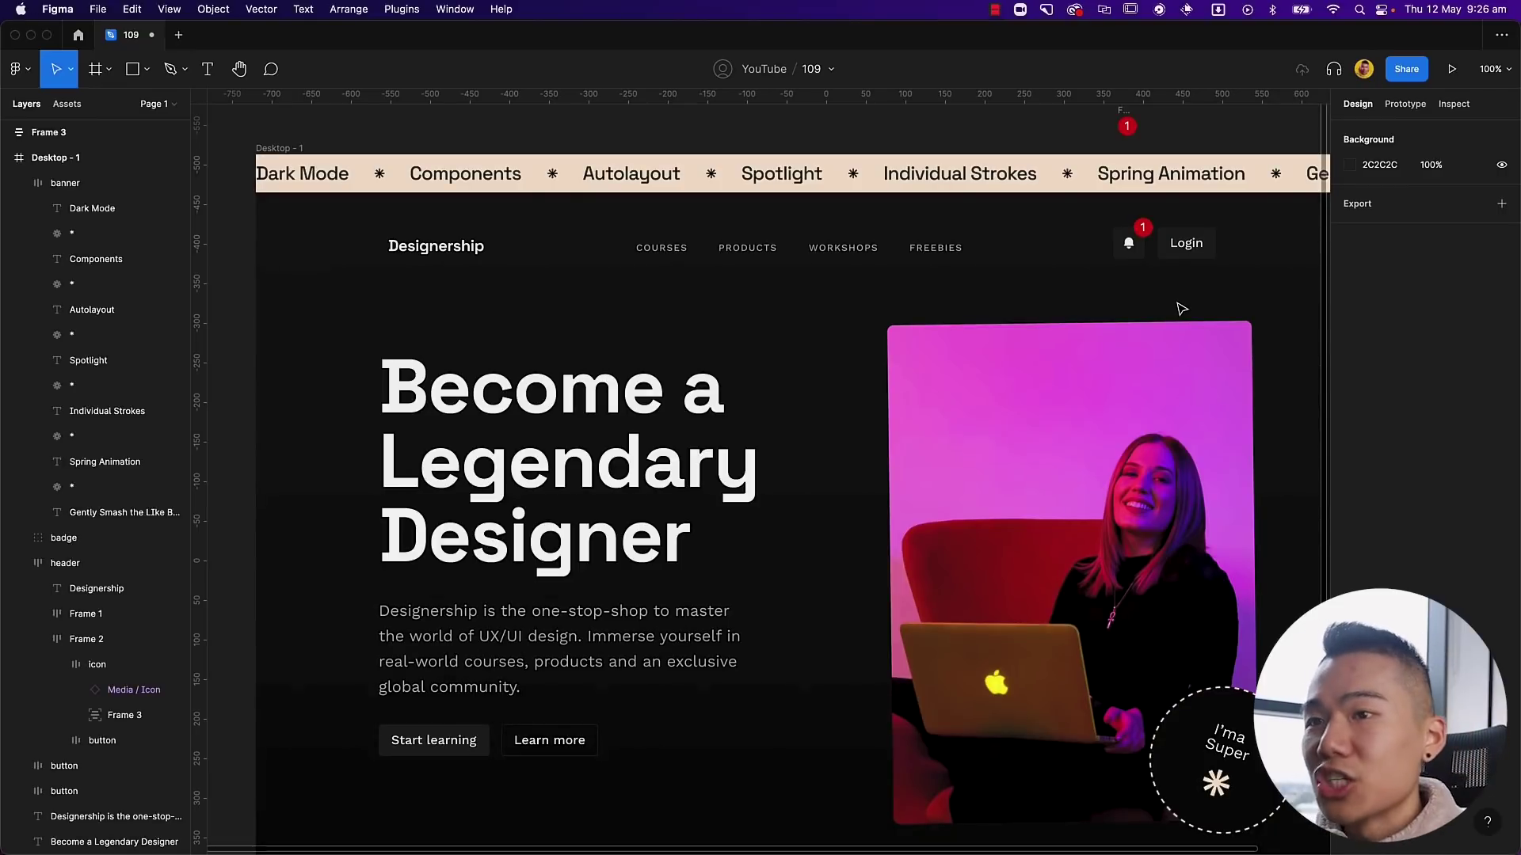
scroll(1137, 328, "down", 1)
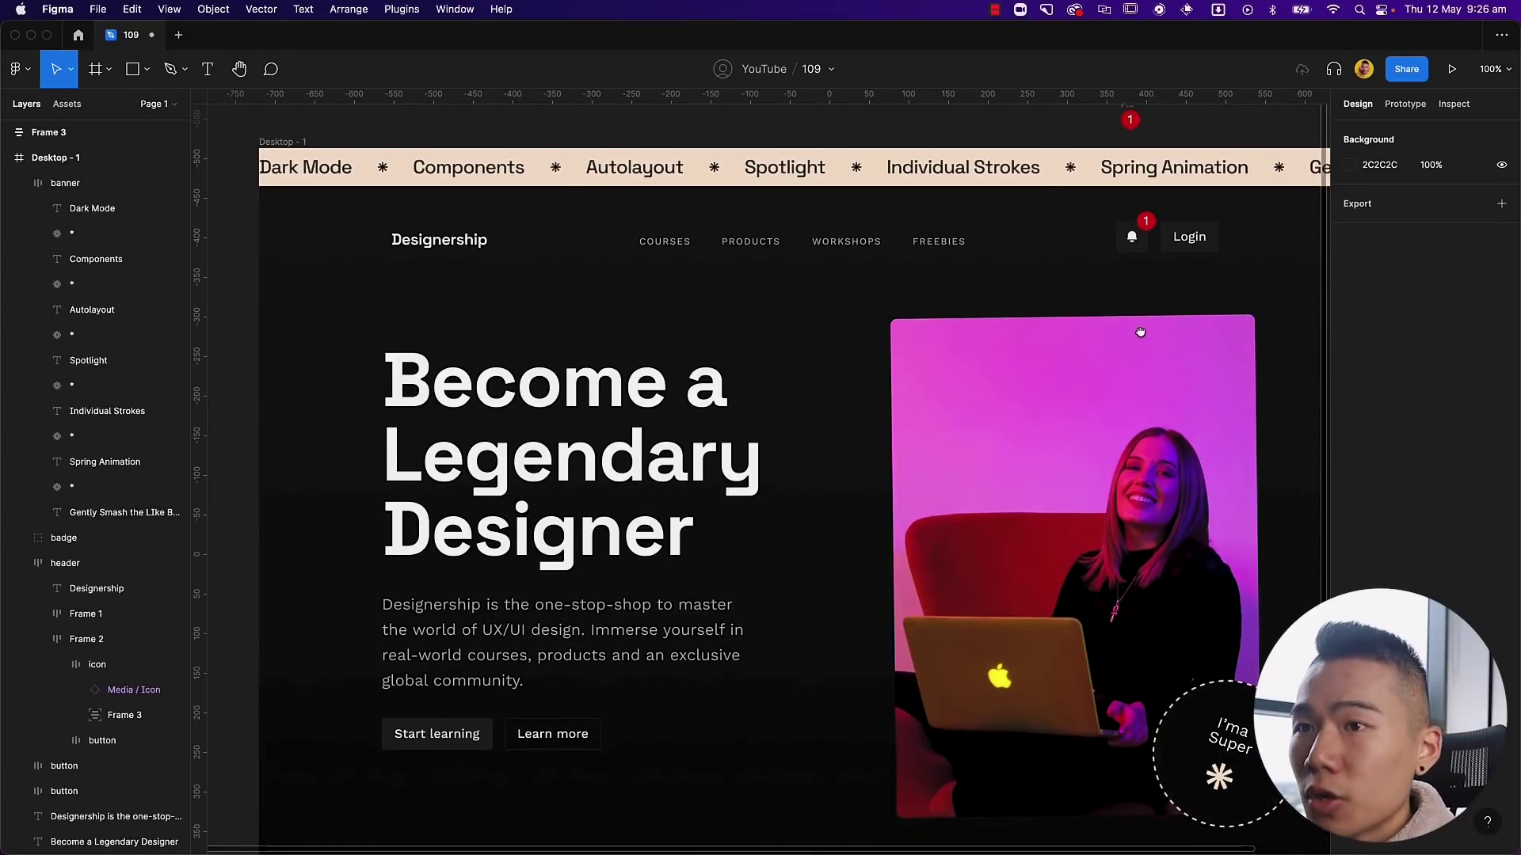
Step: Try wrapping the bell button's icon frame in a plain frame
scroll(1137, 317, "down", 1)
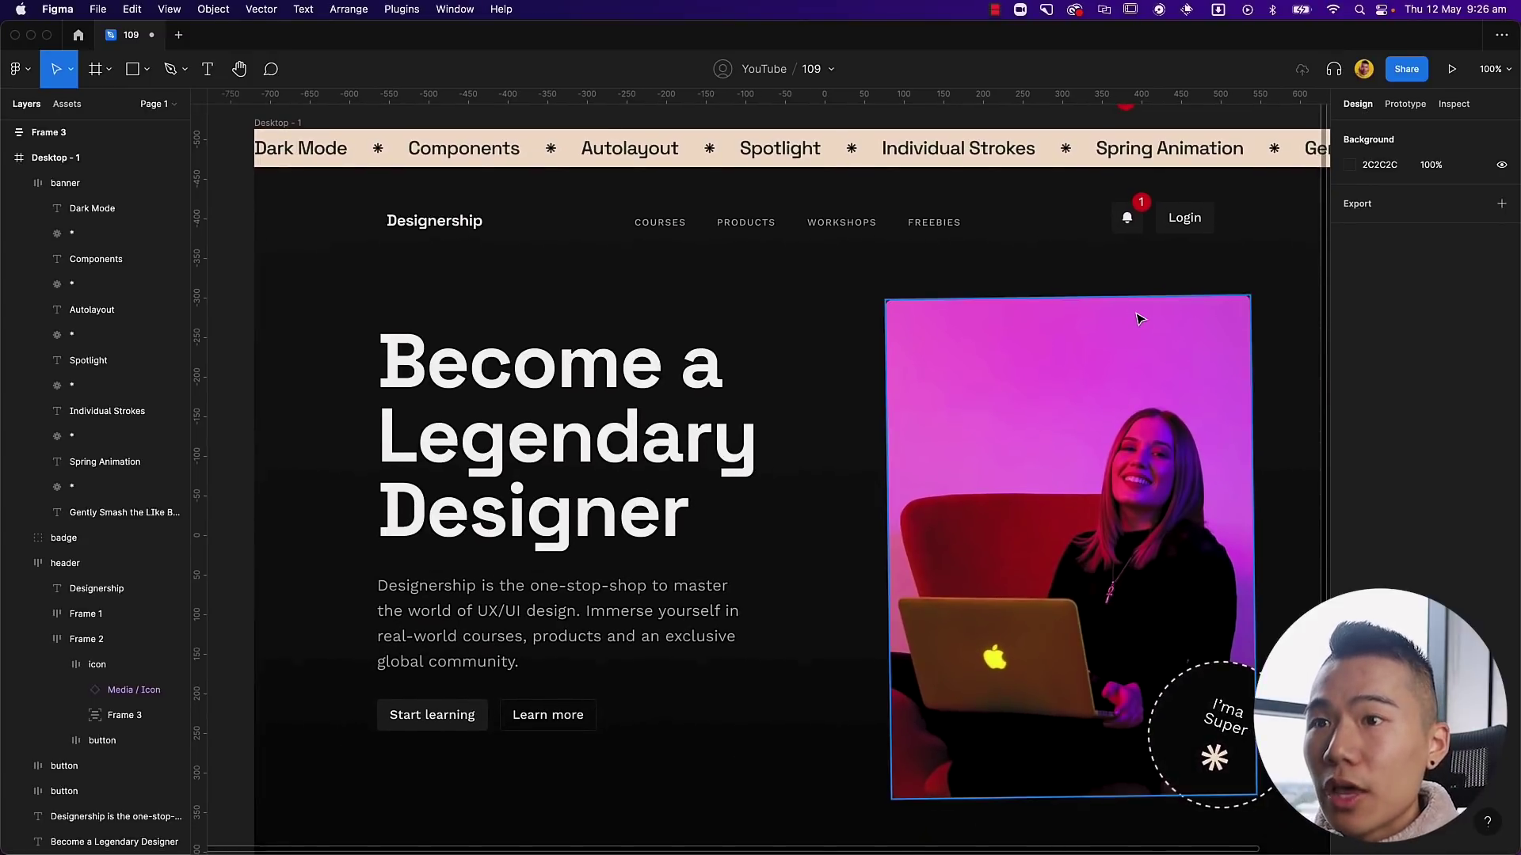
left_click(1131, 222)
left_click(1130, 220)
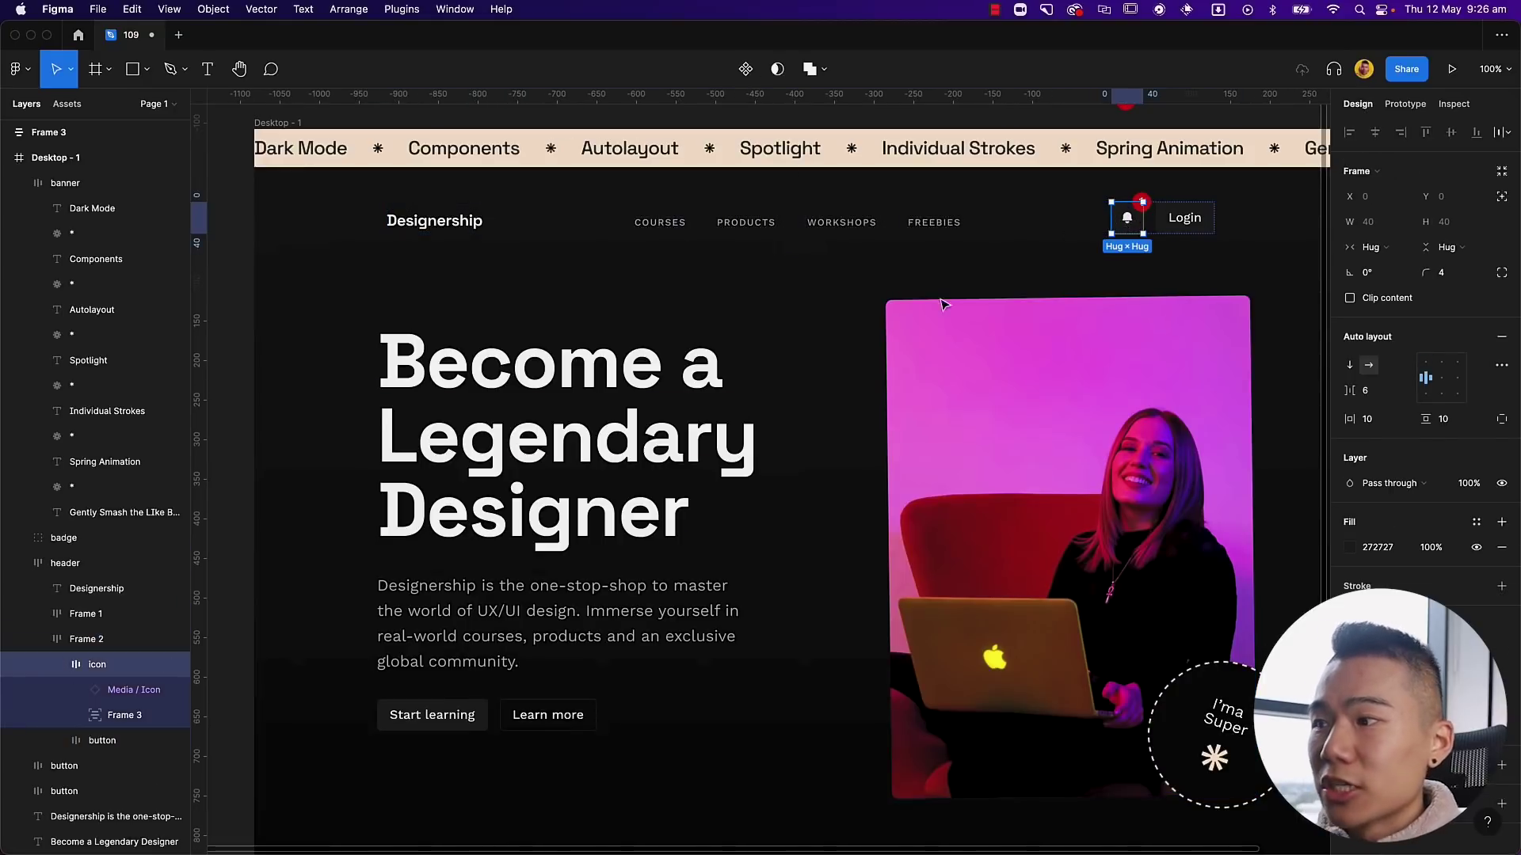
key("alt")
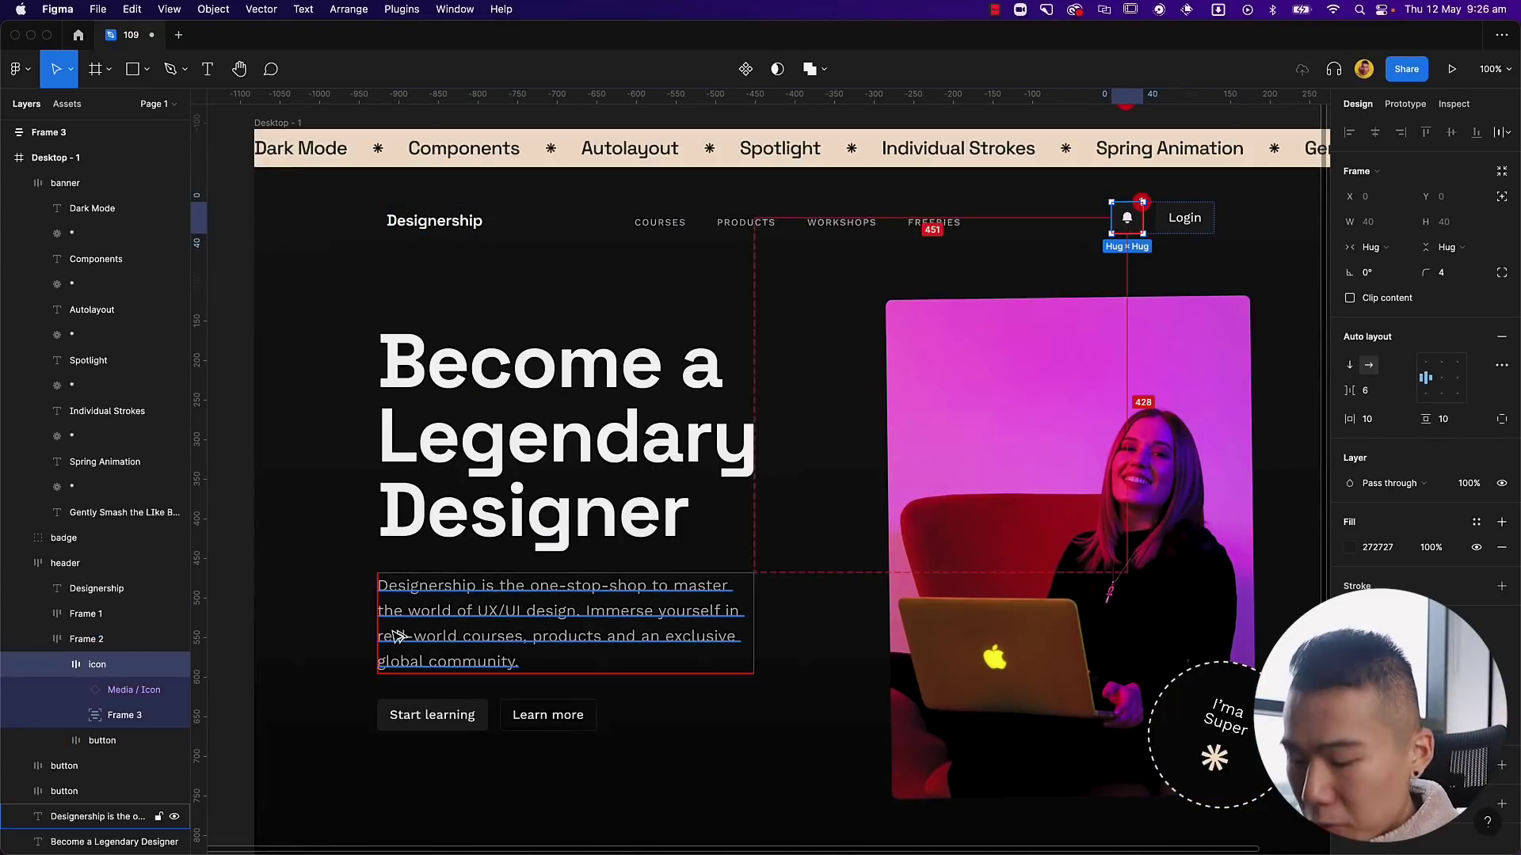
key("super+alt+g")
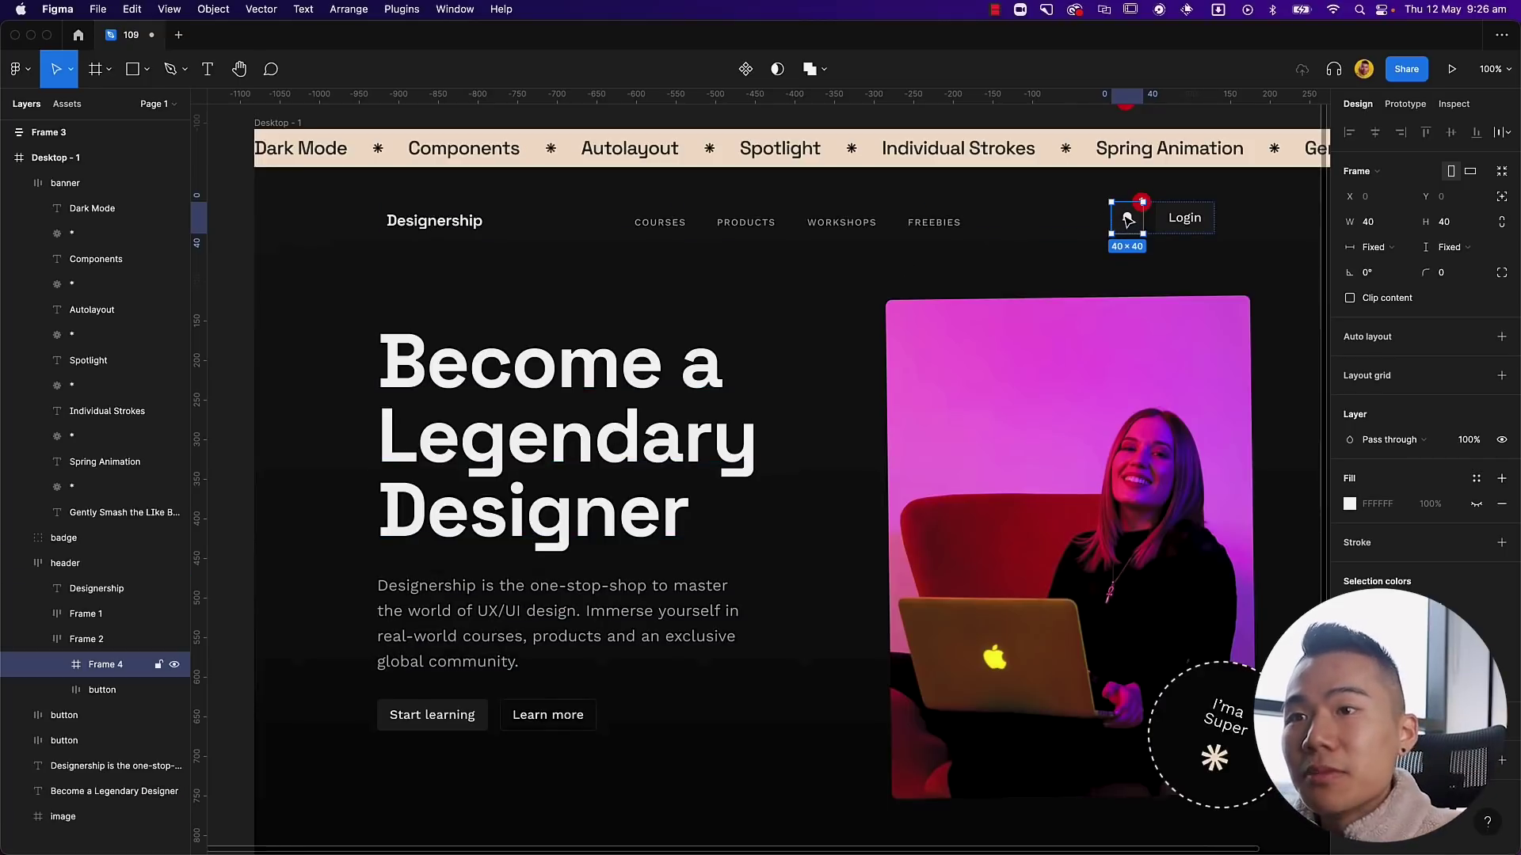
key("super+z")
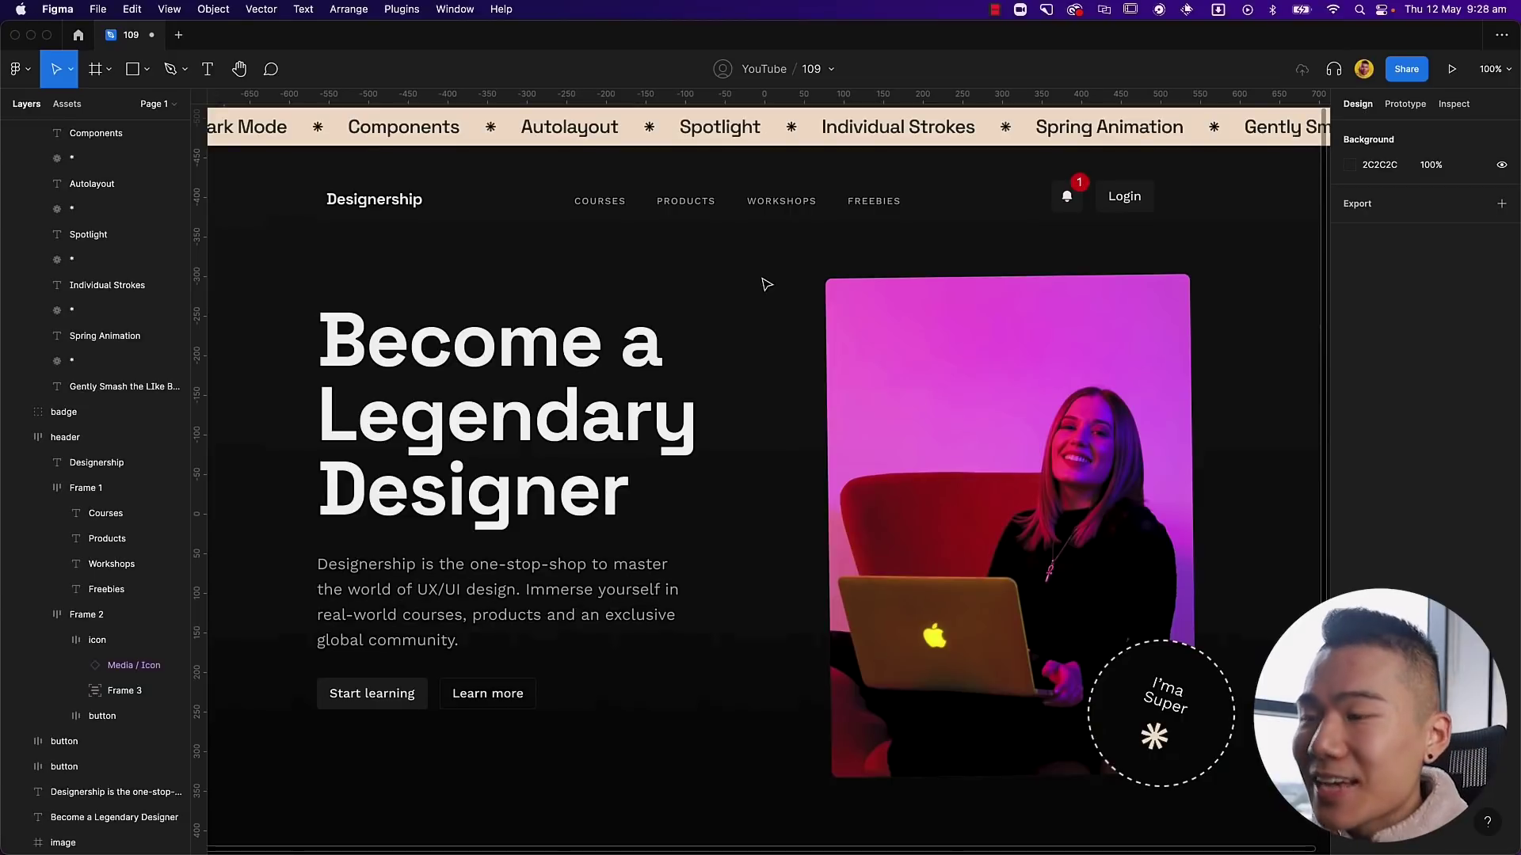
Step: Draw a 44 × 44 circle below the Start learning button at X 155, Y 789
left_click_drag(750, 447, 761, 358)
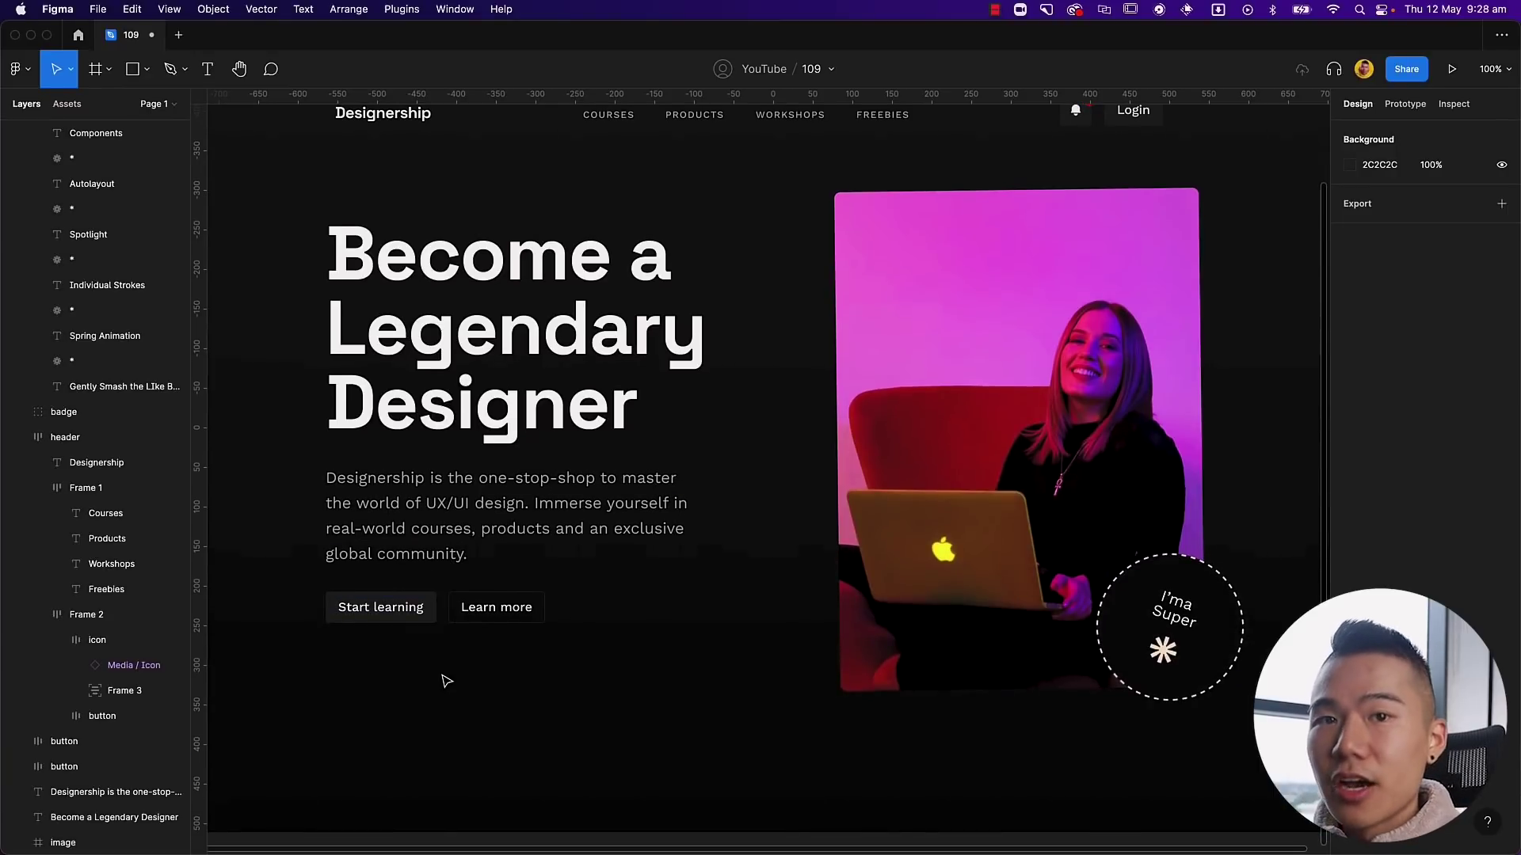
key("o")
left_click_drag(328, 648, 362, 678)
Step: Fill the circle with a random portrait photo using the Unsplash plugin
left_click(402, 9)
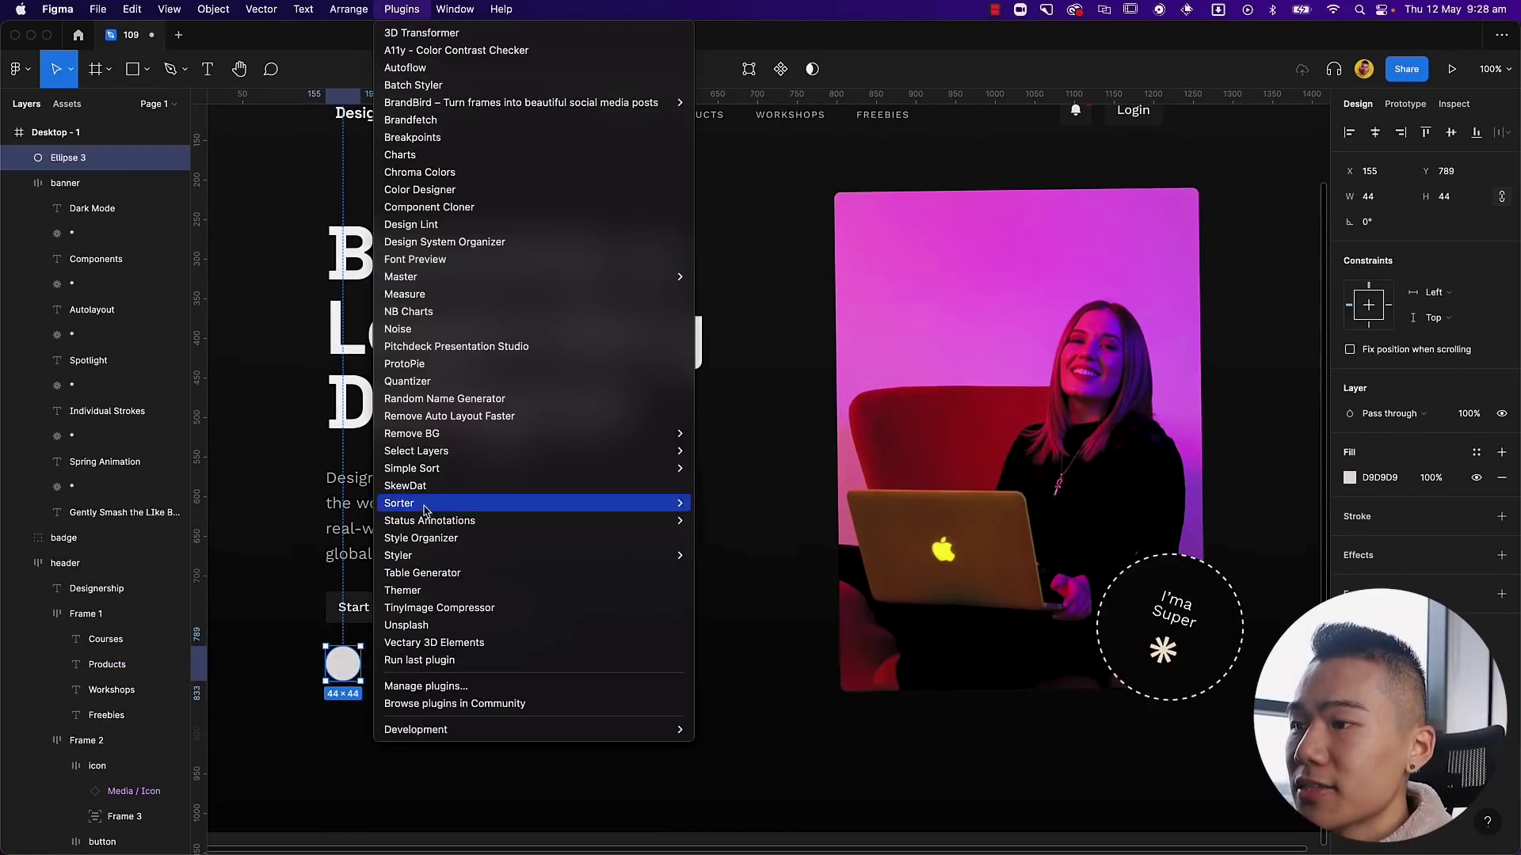
left_click(432, 625)
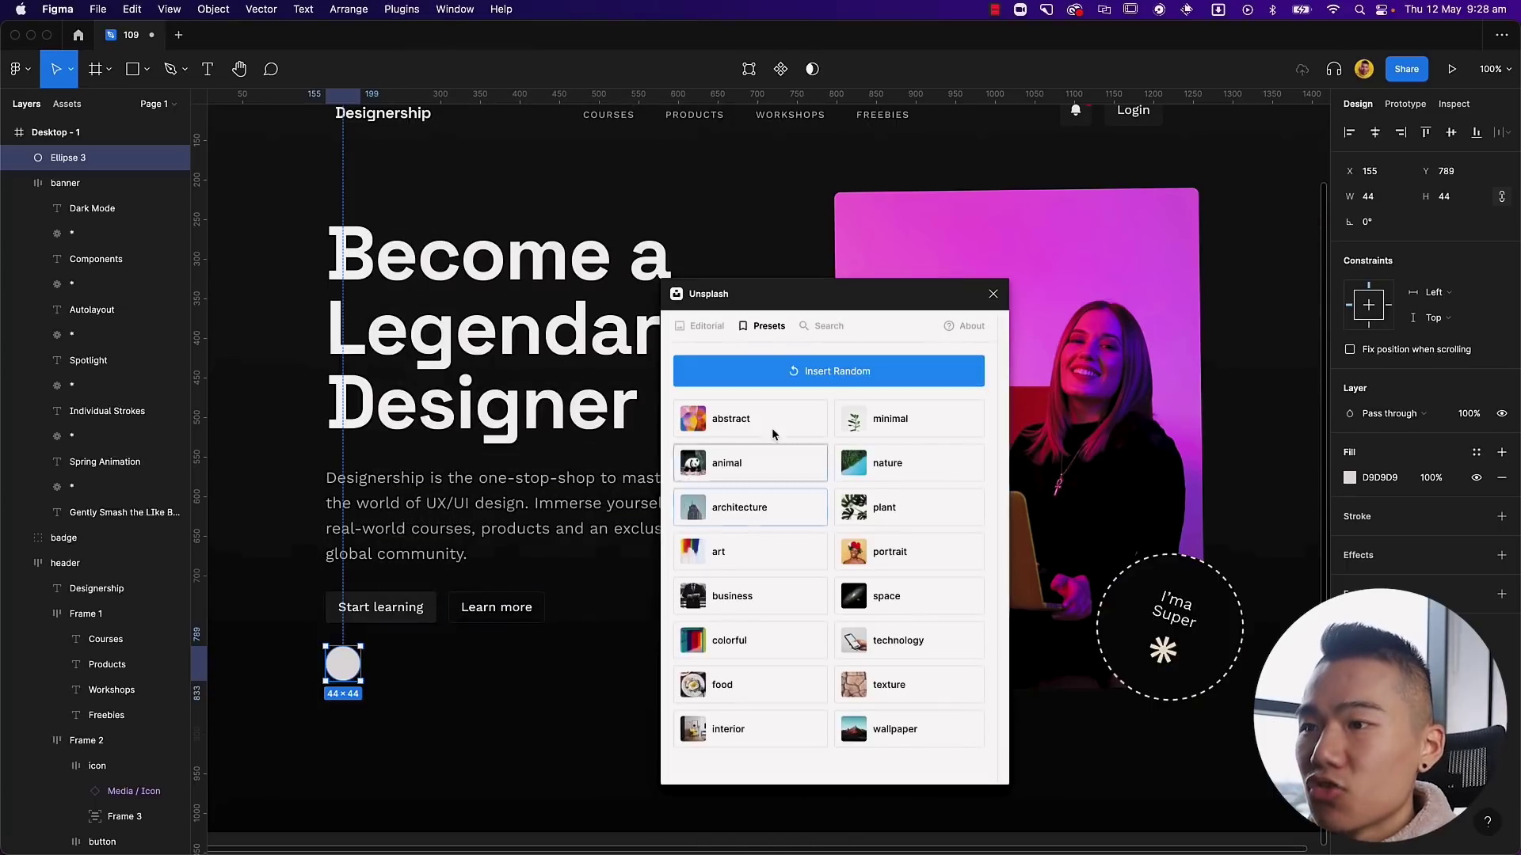
left_click(899, 554)
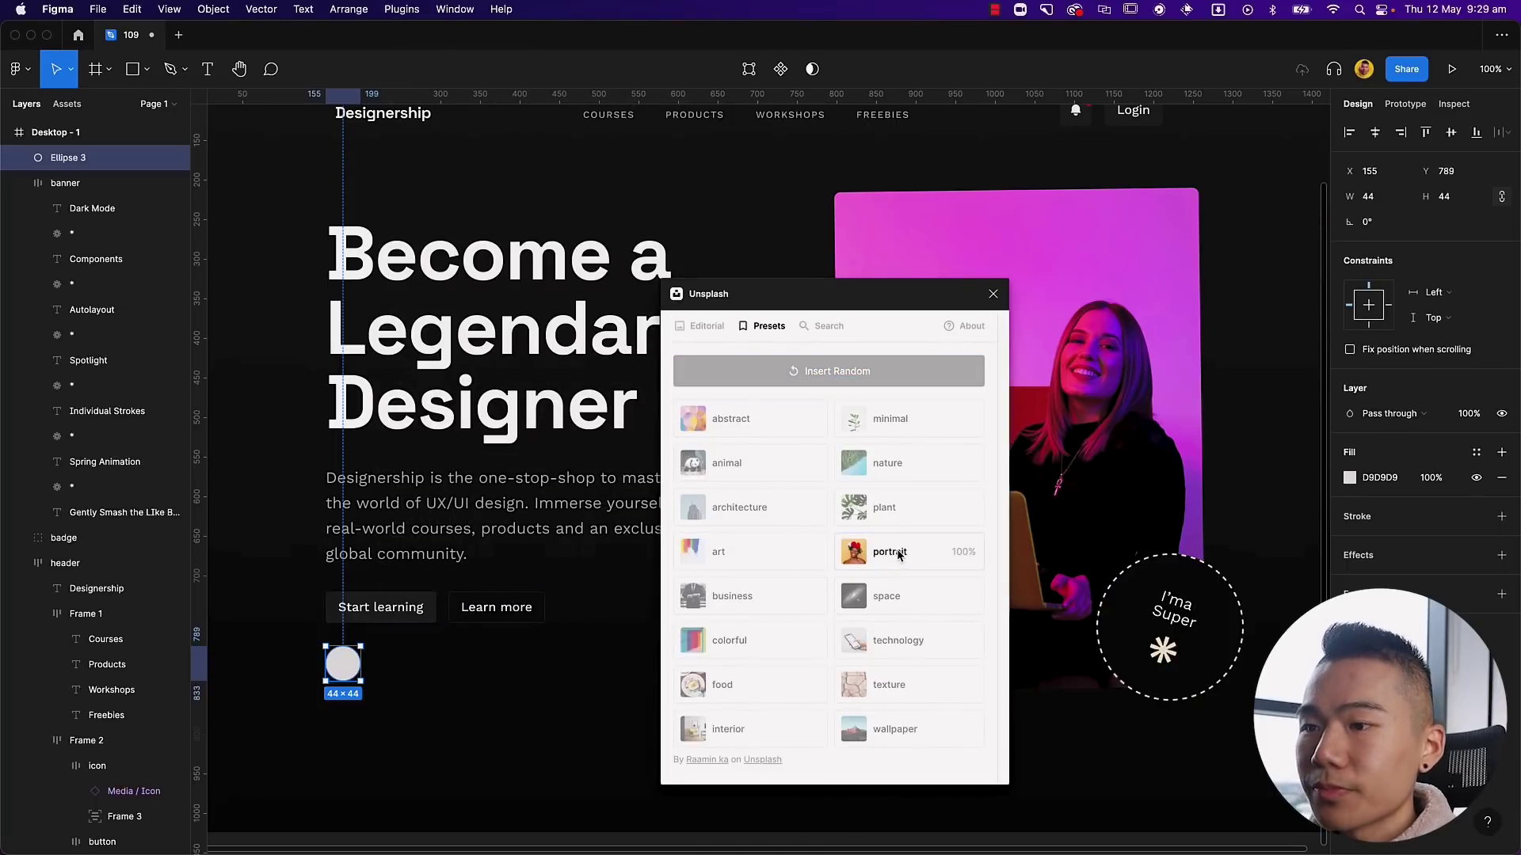
left_click(993, 294)
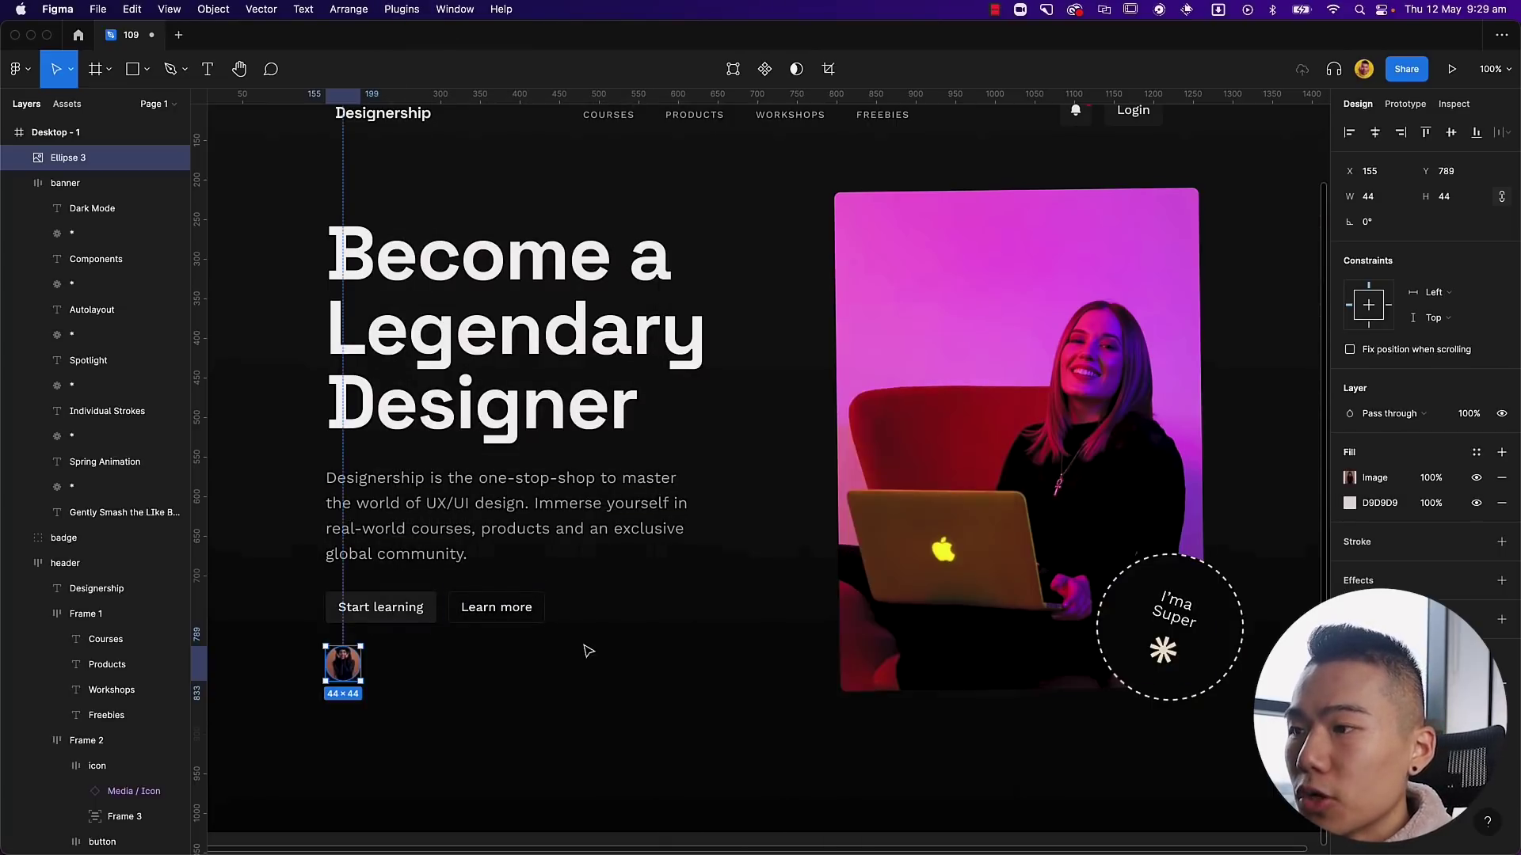
Step: Move the portrait circle up to Y 785 and duplicate it sideways into a row of five overlapping avatars
left_click(365, 680)
left_click(349, 672)
left_click_drag(352, 673, 351, 669)
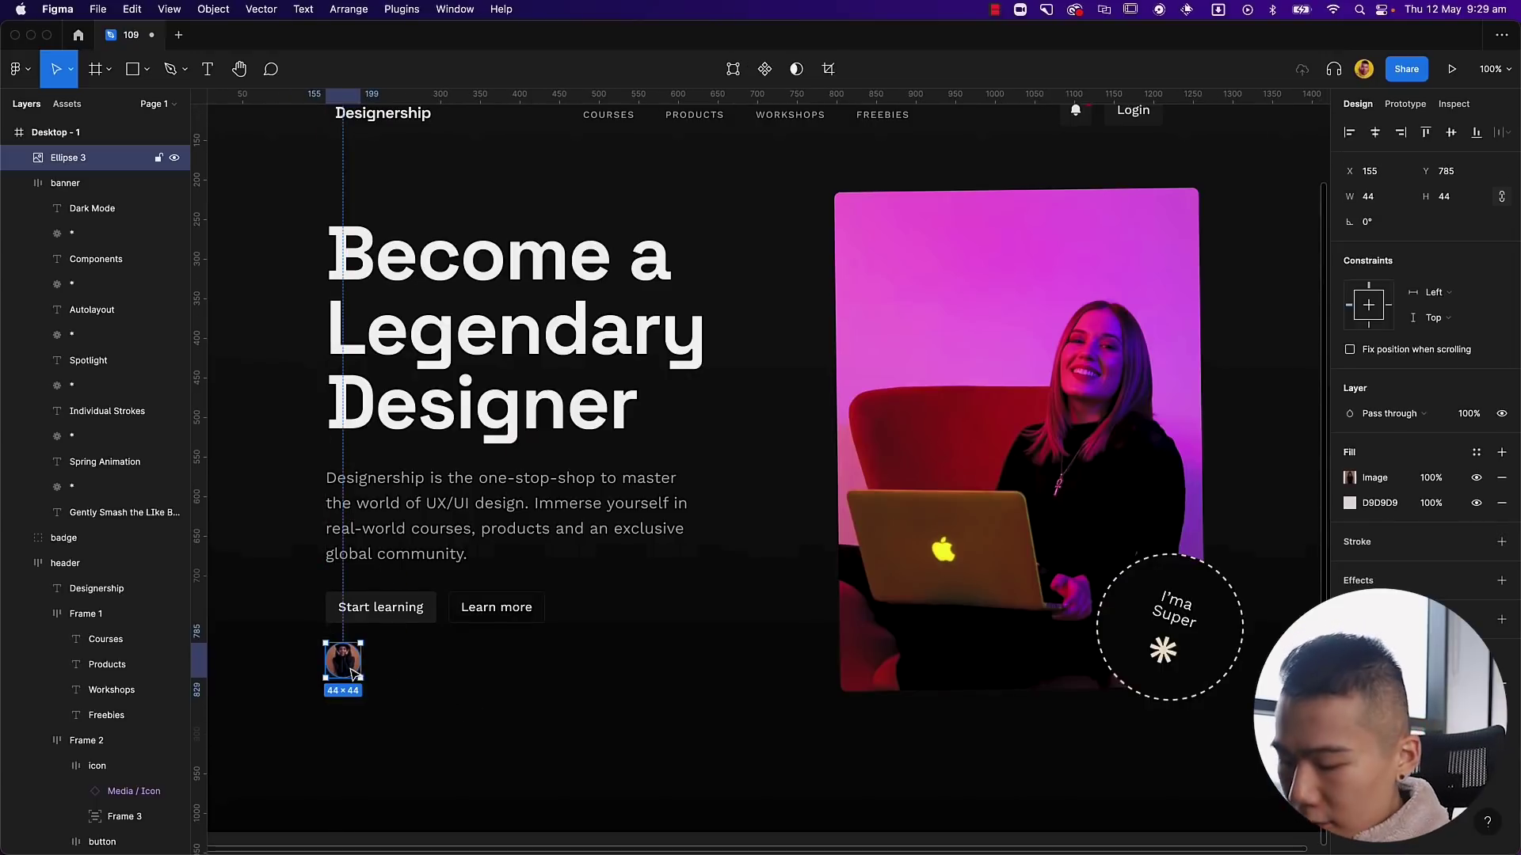
key("super+d")
left_click_drag(351, 670, 371, 672)
key("super+d")
key("super+d")
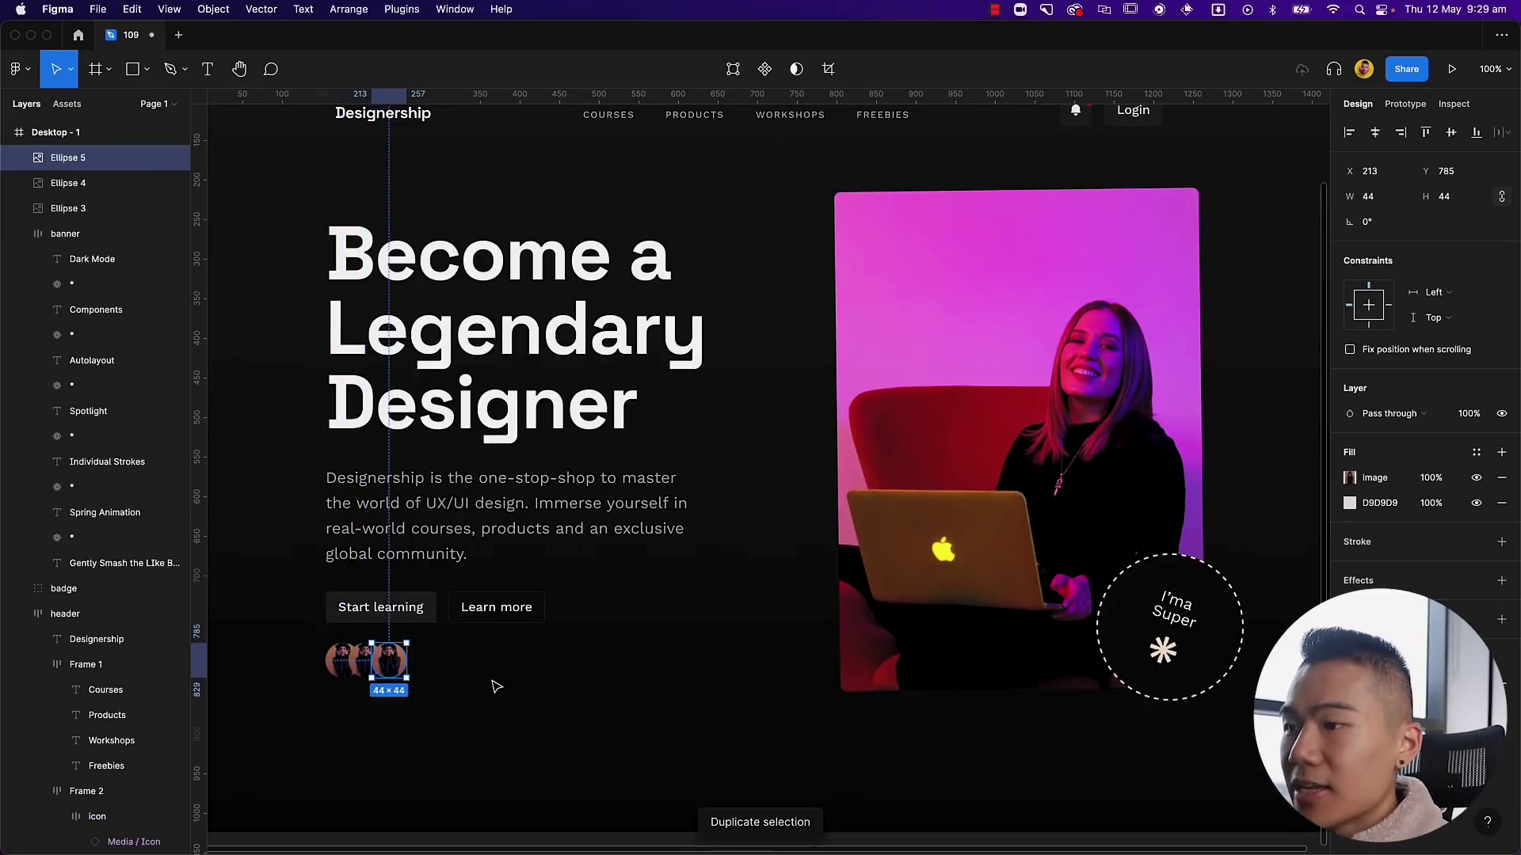
key("super+d")
left_click(516, 701)
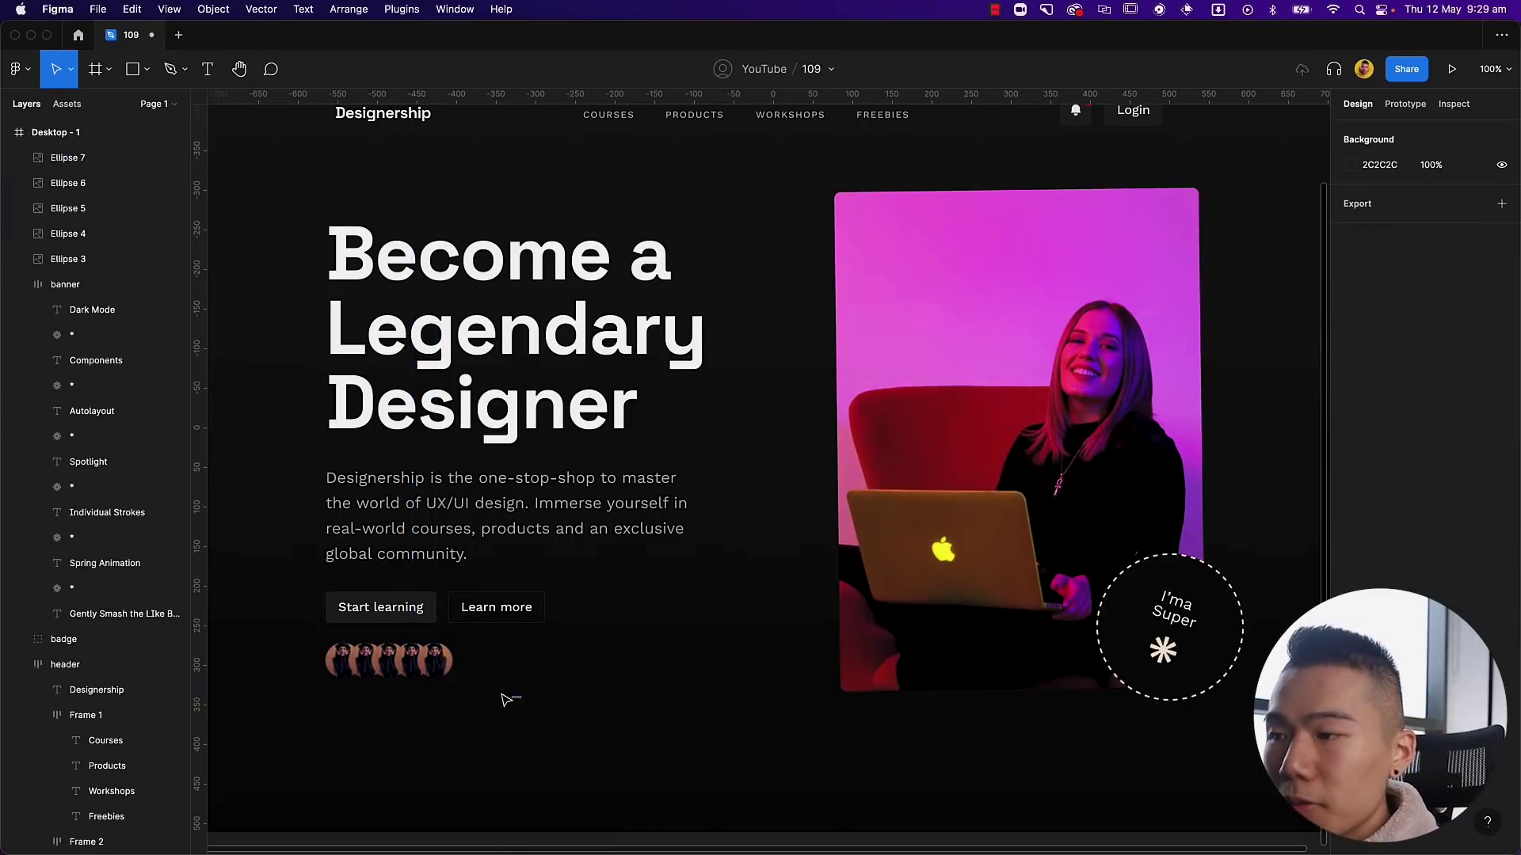
Step: Try respacing the fourth and fifth avatars by hand to X 250 and X 279
left_click_drag(524, 705, 347, 642)
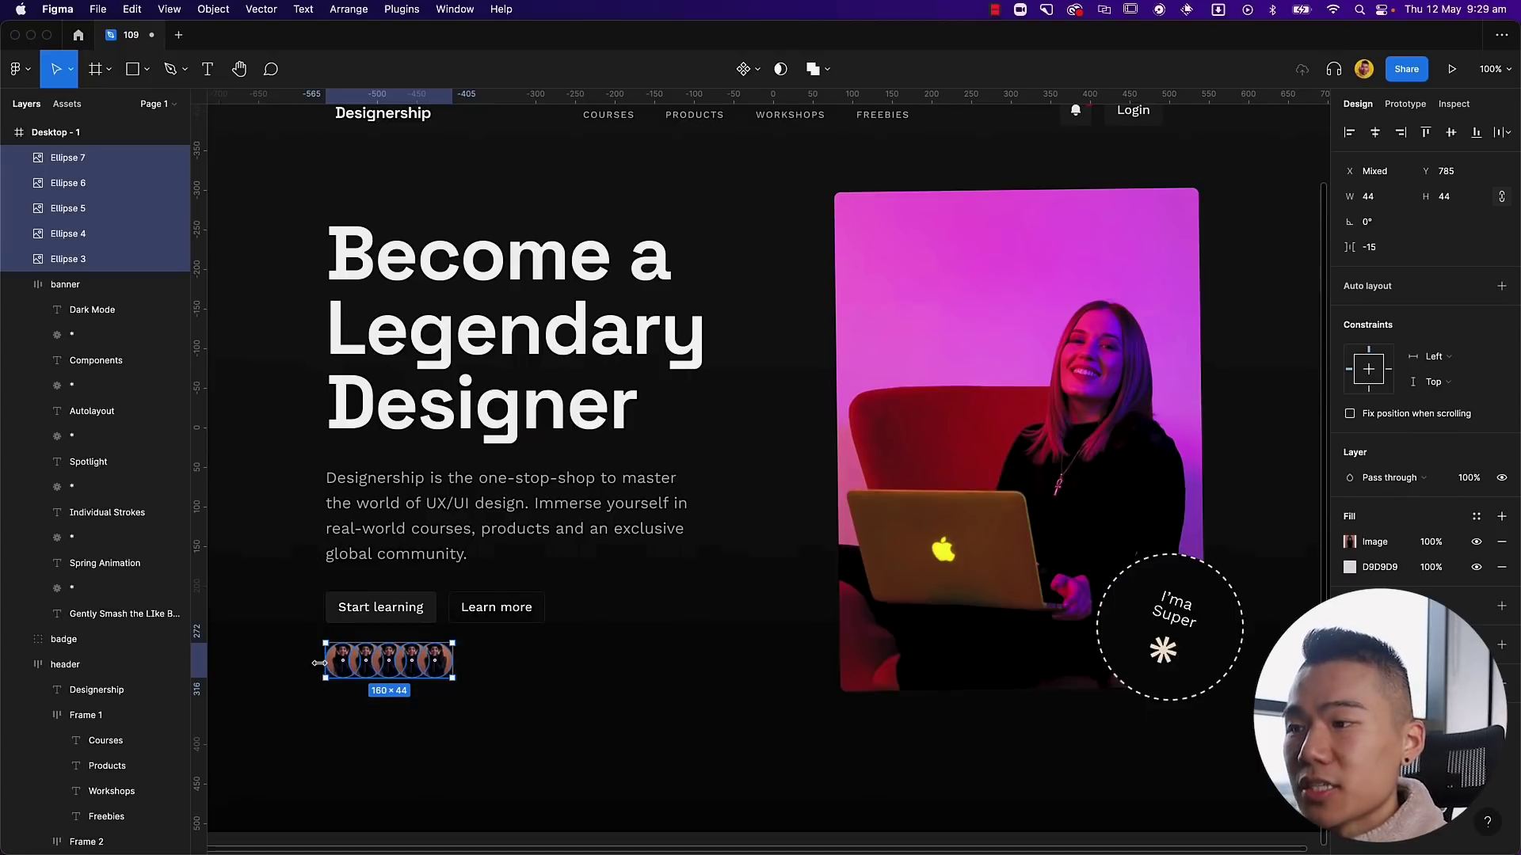
left_click(473, 736)
left_click(430, 671)
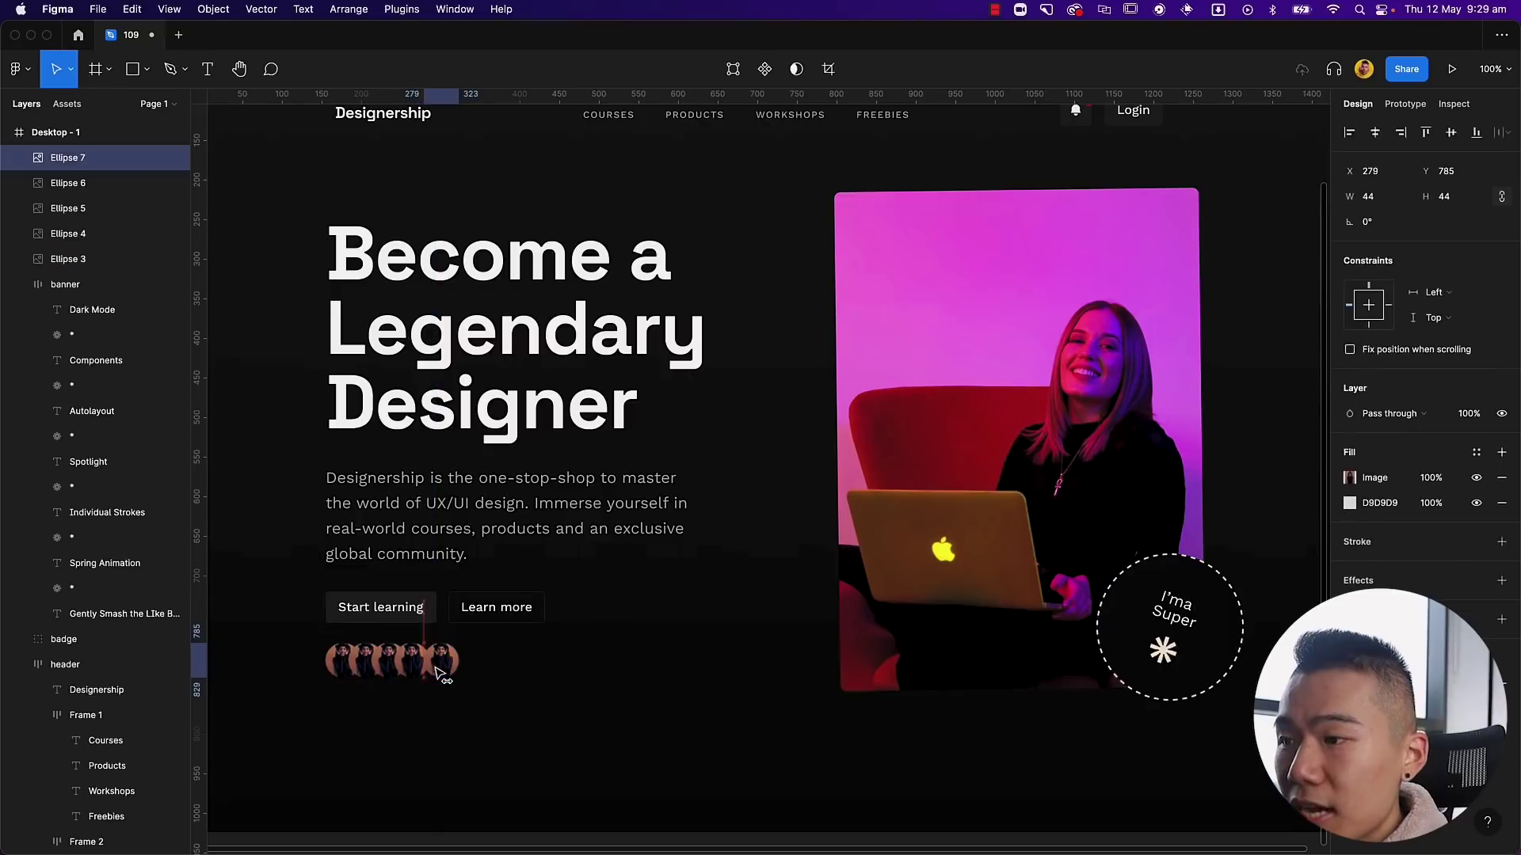
left_click(407, 662)
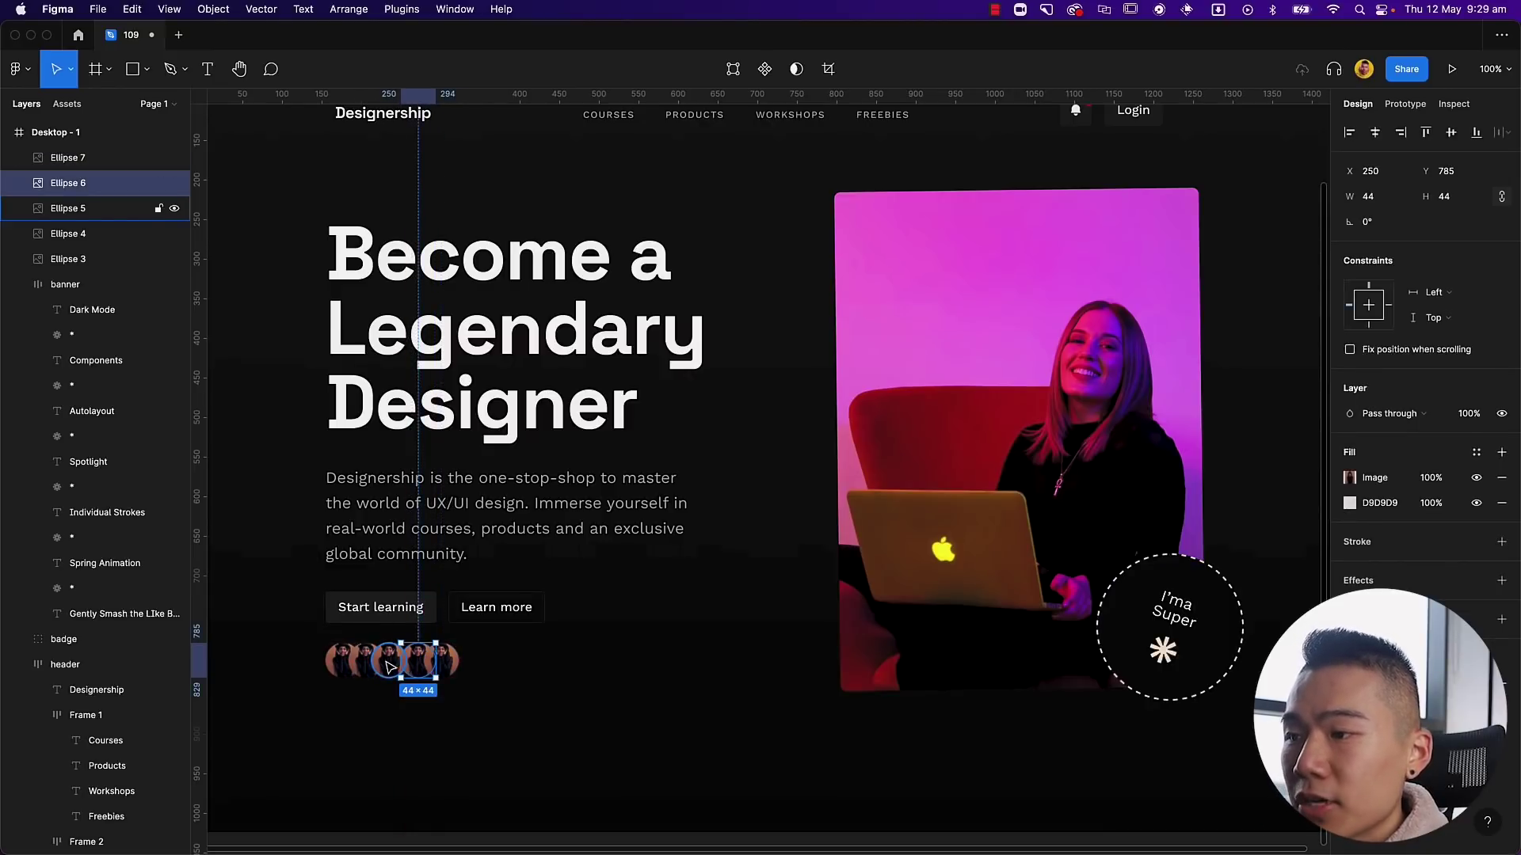
left_click(444, 666)
Step: Put the five avatars into a horizontal auto layout frame and set the spacing between items to -8
left_click(510, 692)
left_click_drag(498, 694, 295, 640)
key("shift+a")
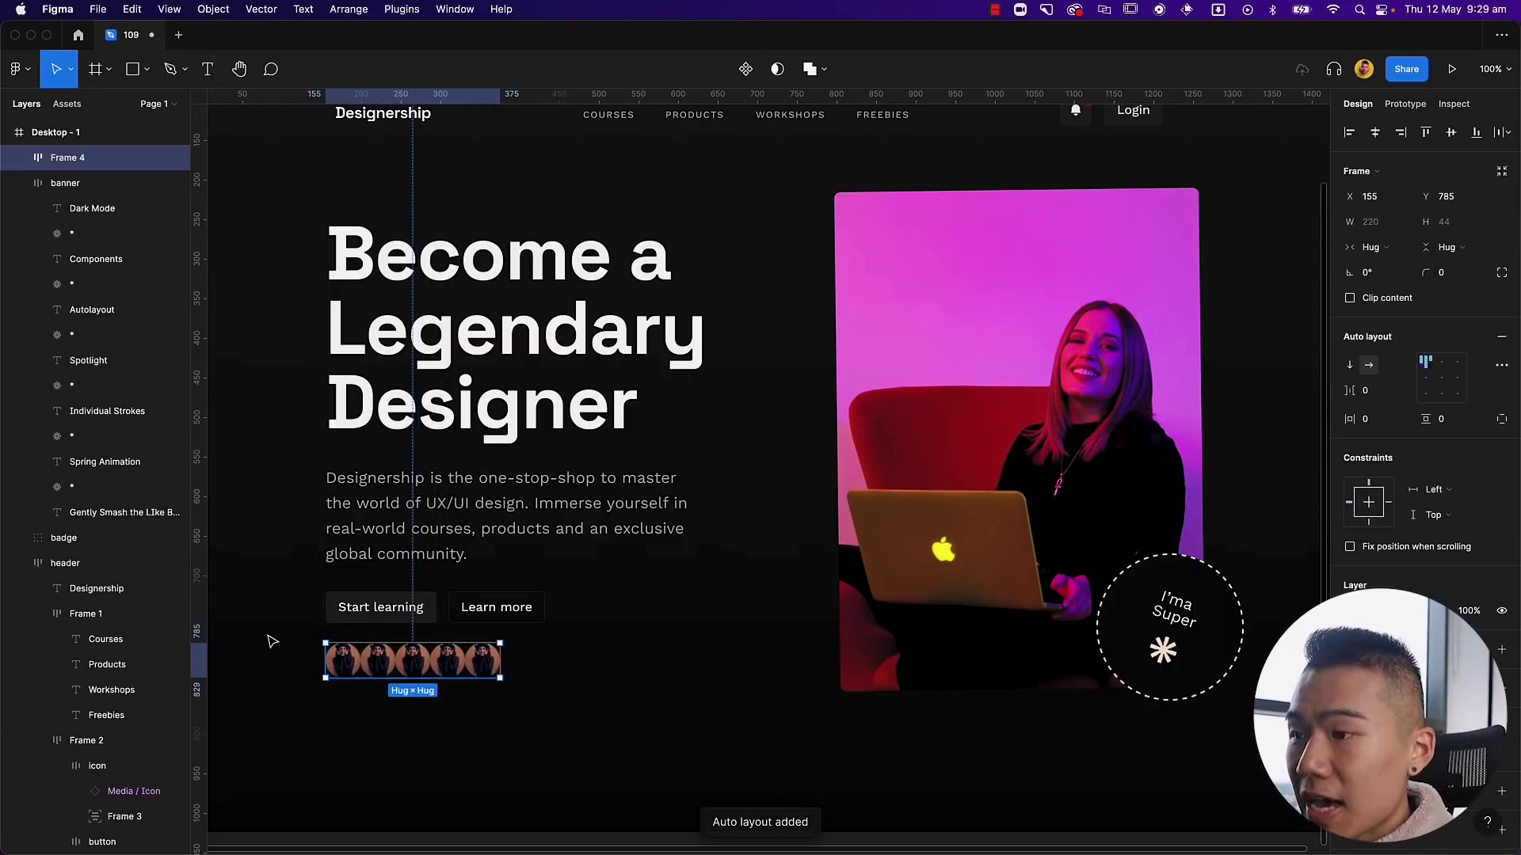
left_click(1381, 396)
type("-4")
key("Return")
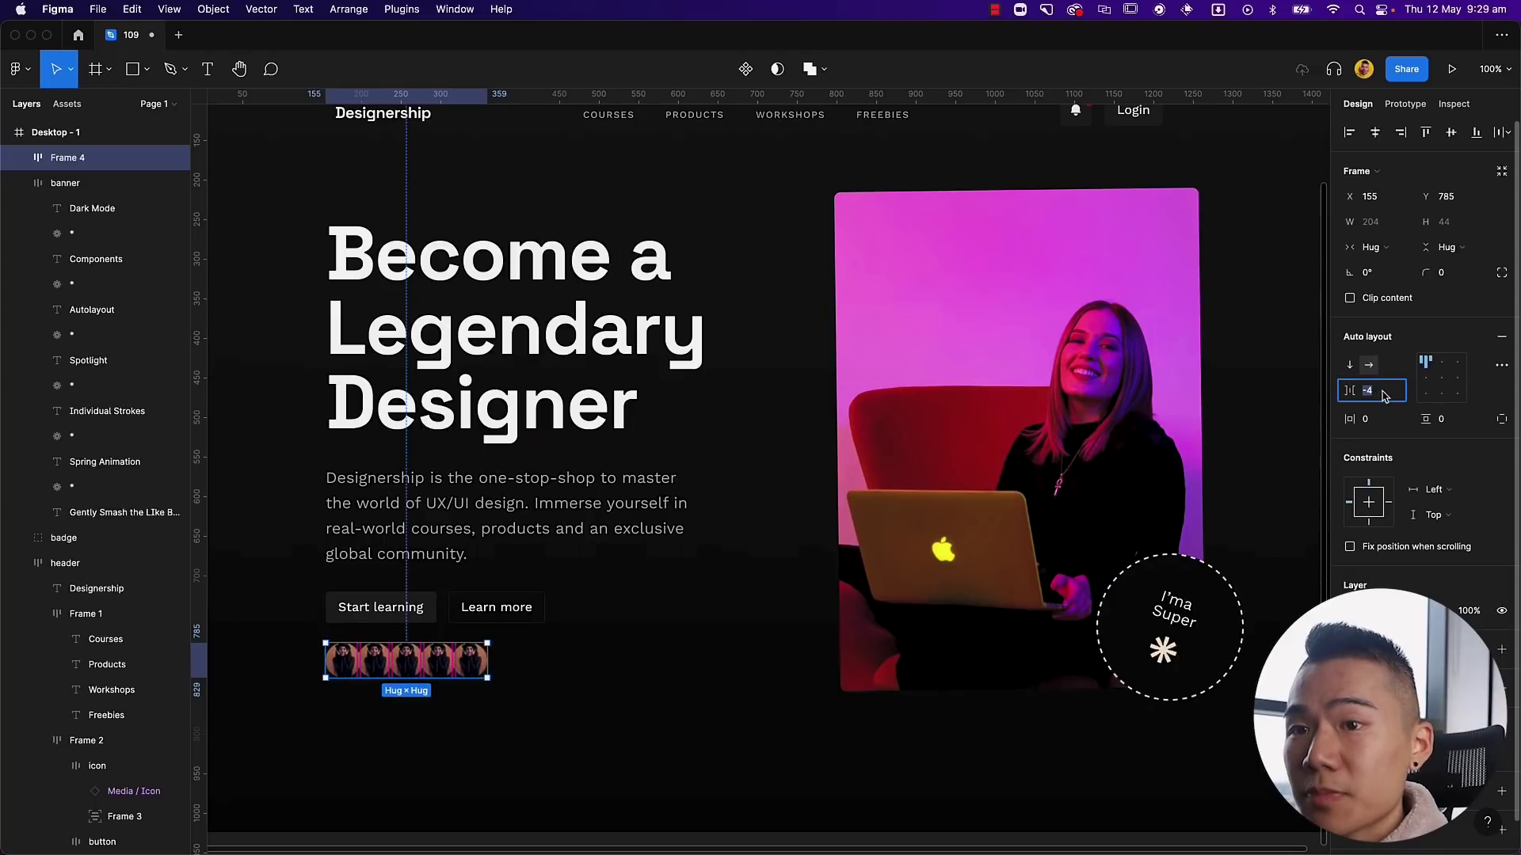
type("-8")
key("Return")
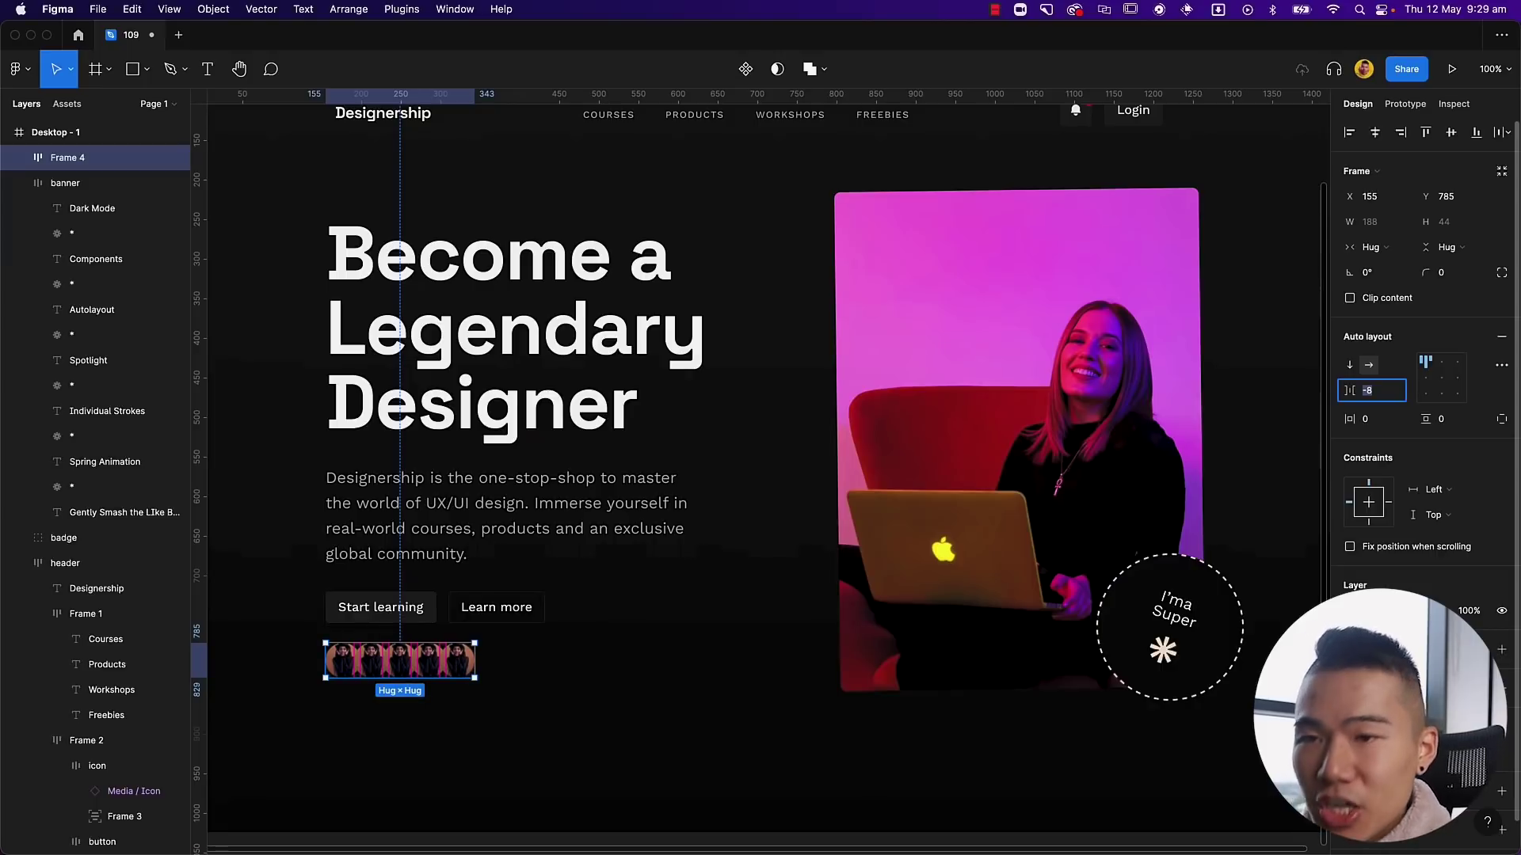
Step: Add an inside stroke of 1 in white (FFFFFF) to all five avatar circles
left_click_drag(478, 689, 298, 638)
key("Return")
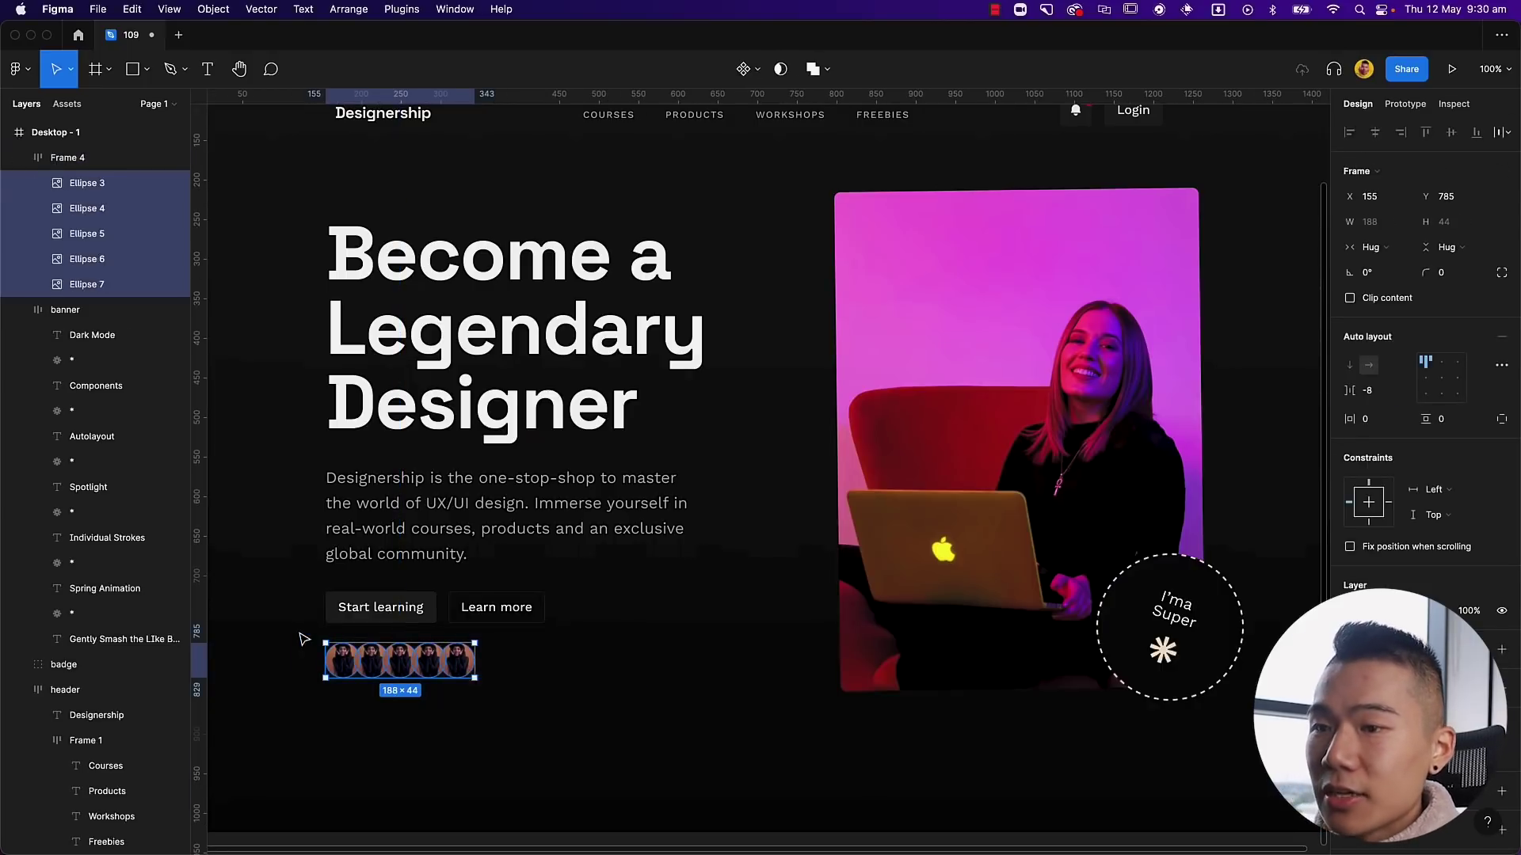
left_click(1502, 440)
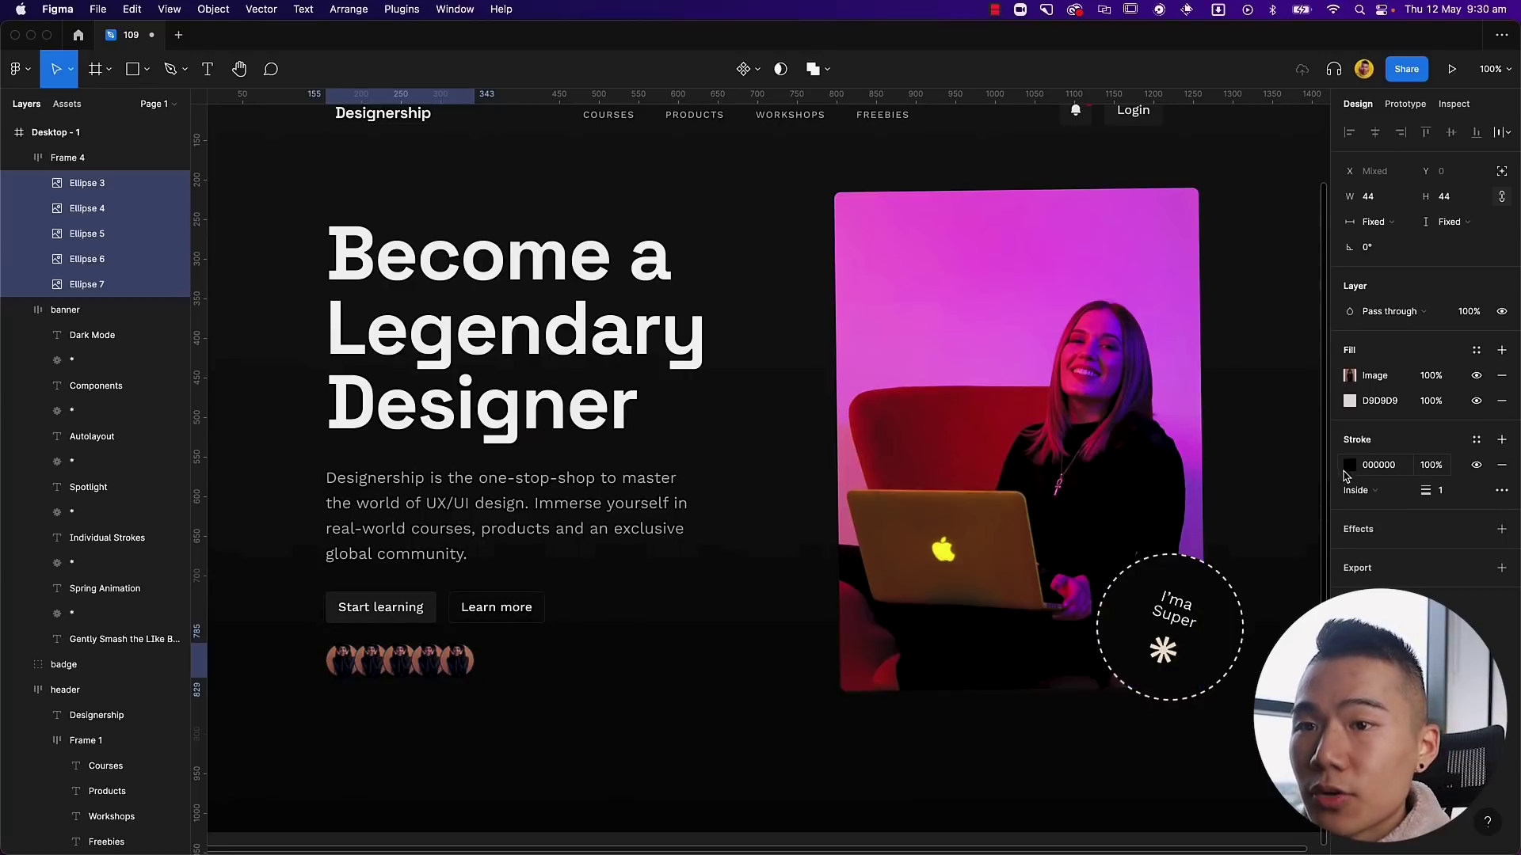
left_click(1350, 467)
left_click(1379, 465)
type("fff")
key("Return")
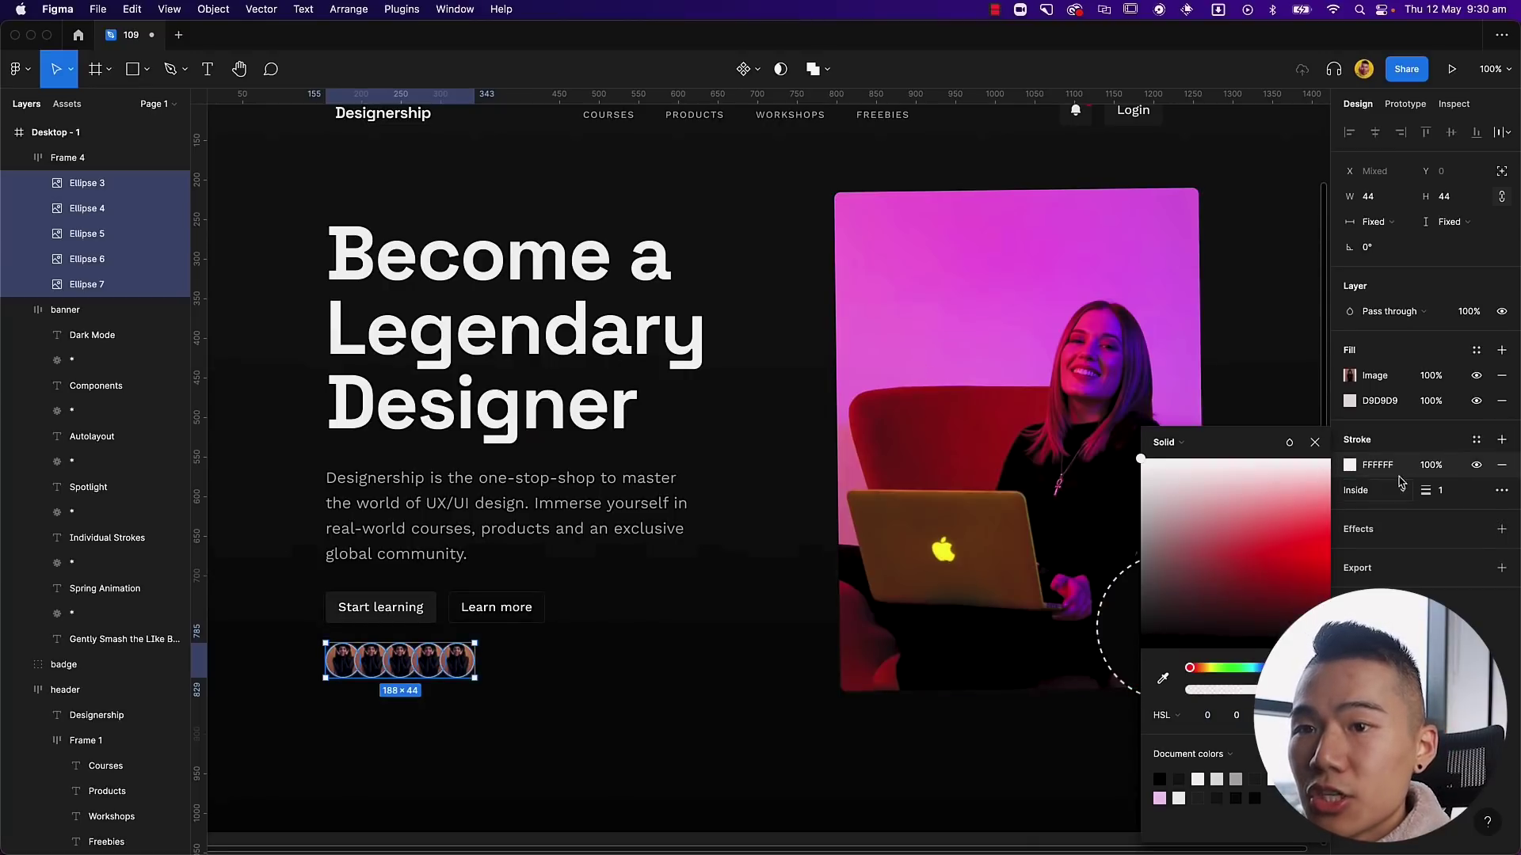
left_click(563, 737)
scroll(563, 736, "right", 1)
scroll(563, 736, "up", 1)
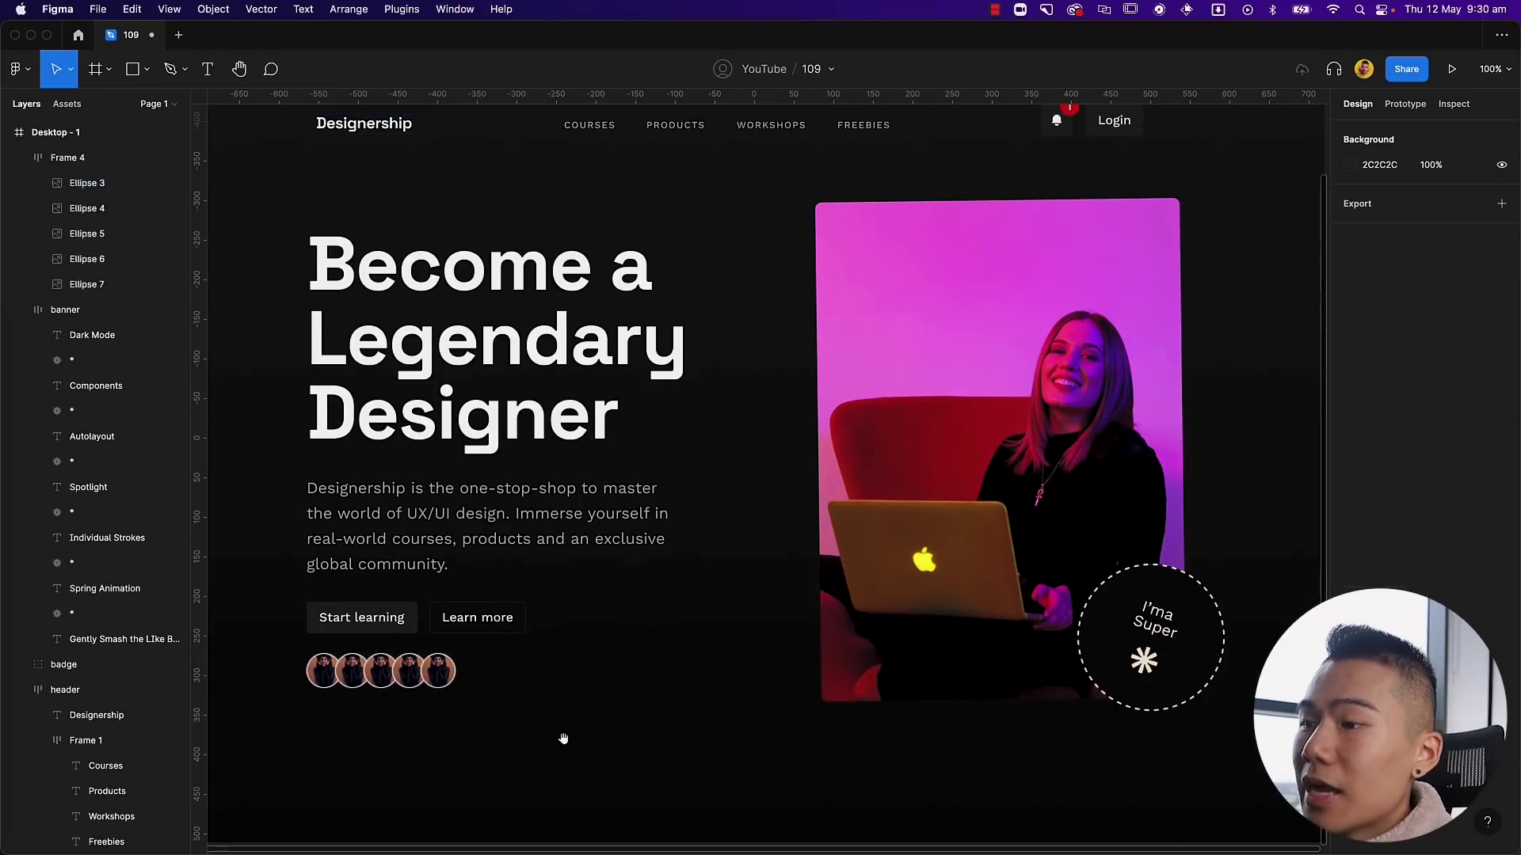
Step: Set the avatar auto layout frame's canvas stacking to First on top in the advanced layout settings
left_click_drag(557, 734, 342, 670)
left_click(334, 690)
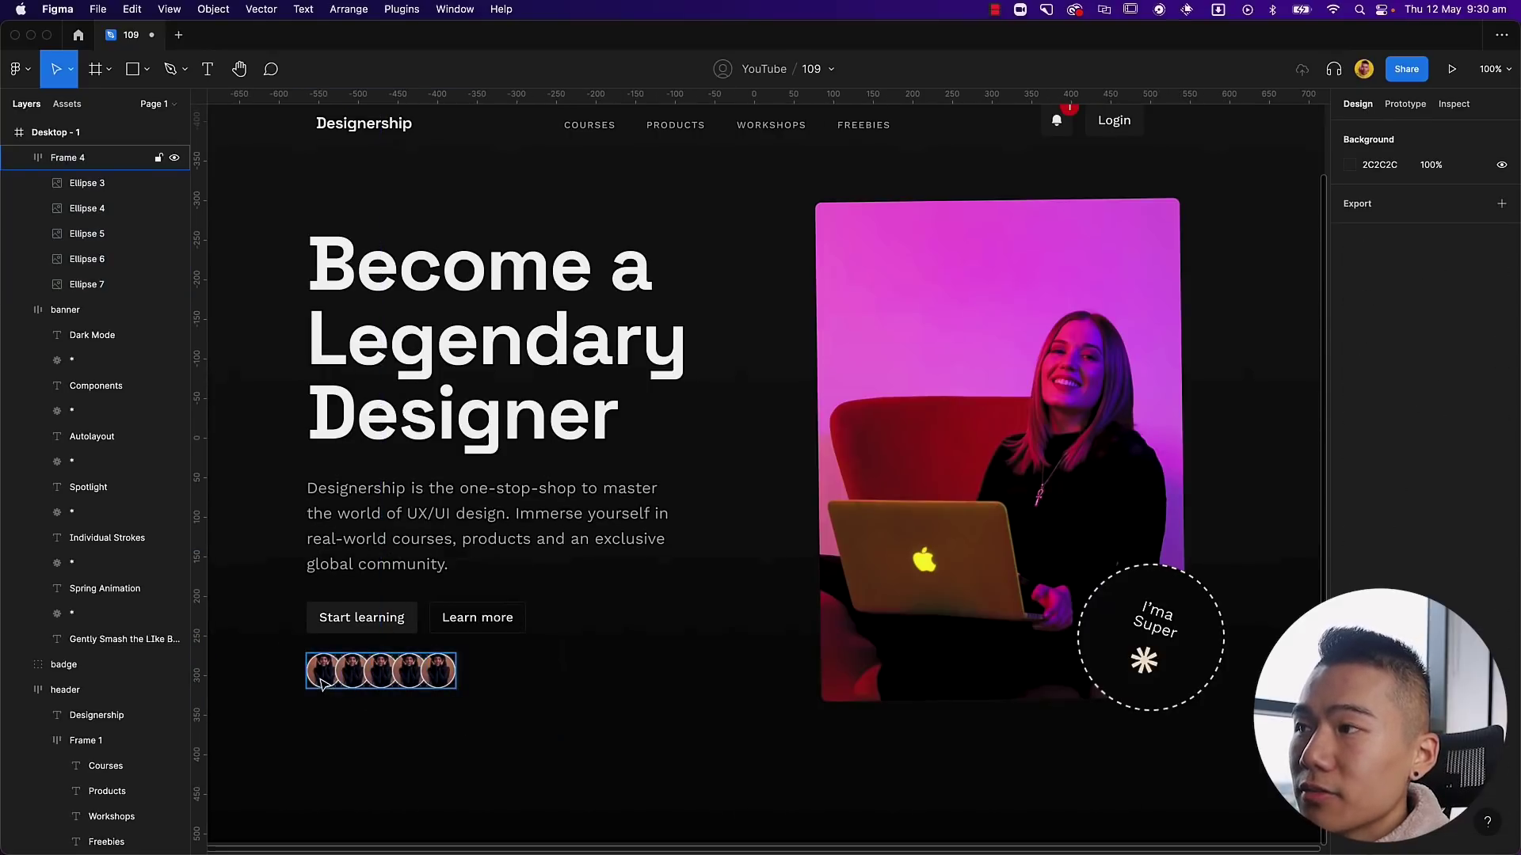
double_click(322, 685)
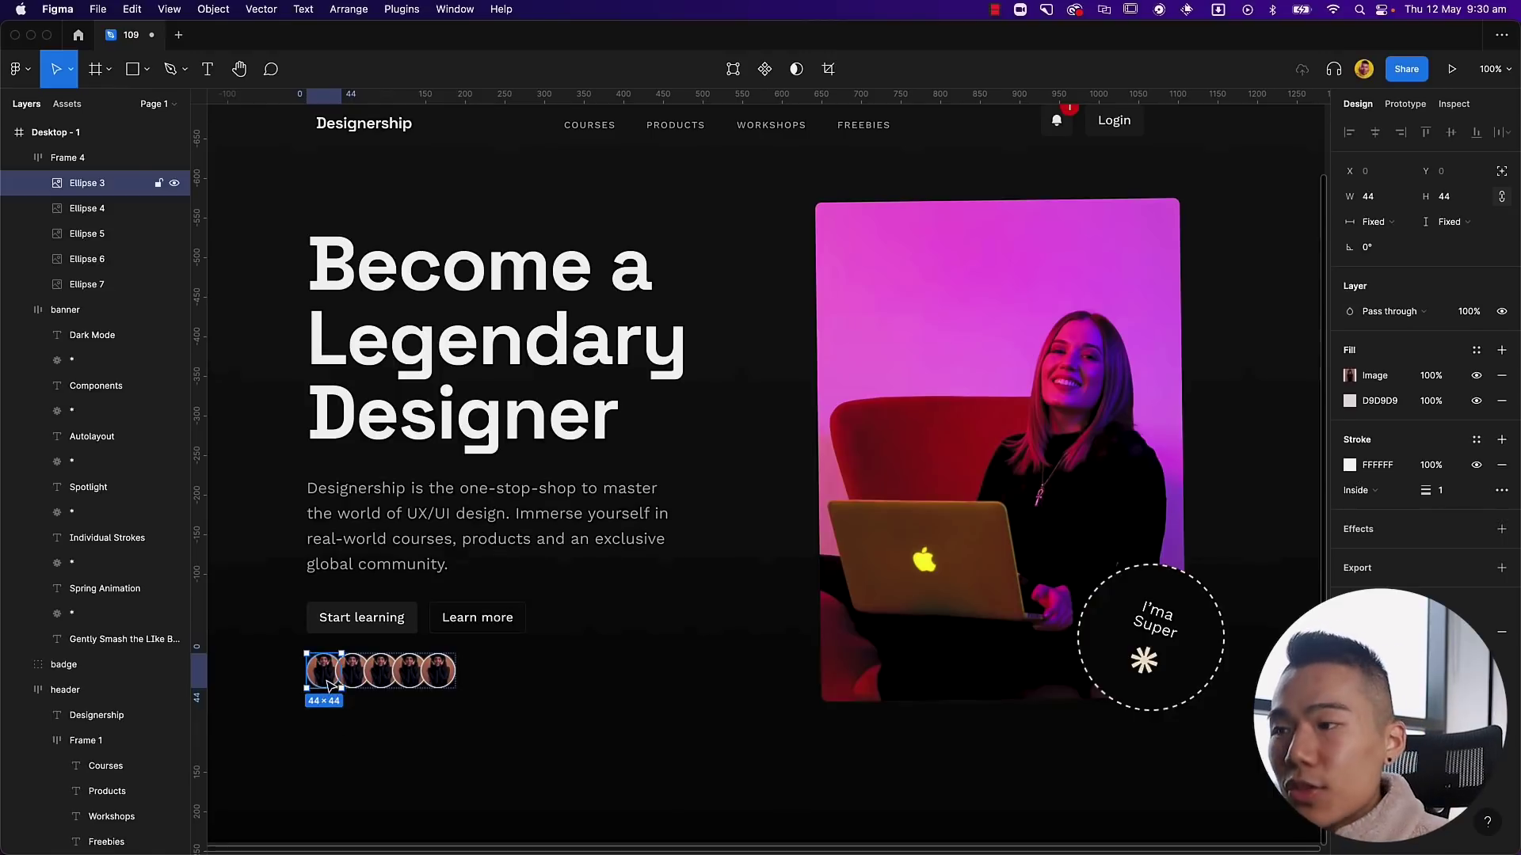
left_click(359, 717)
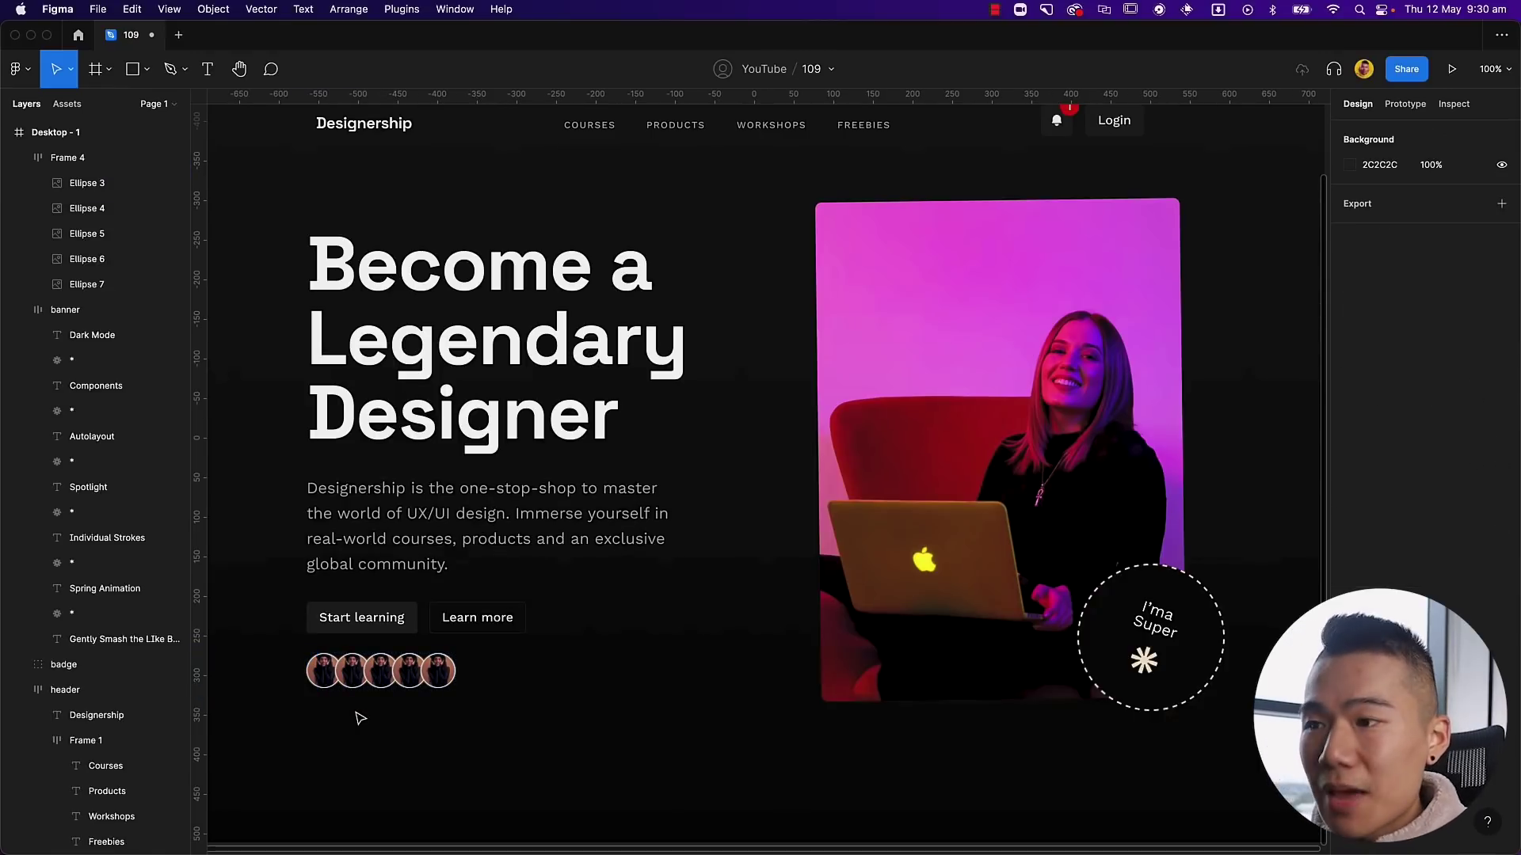
left_click(358, 680)
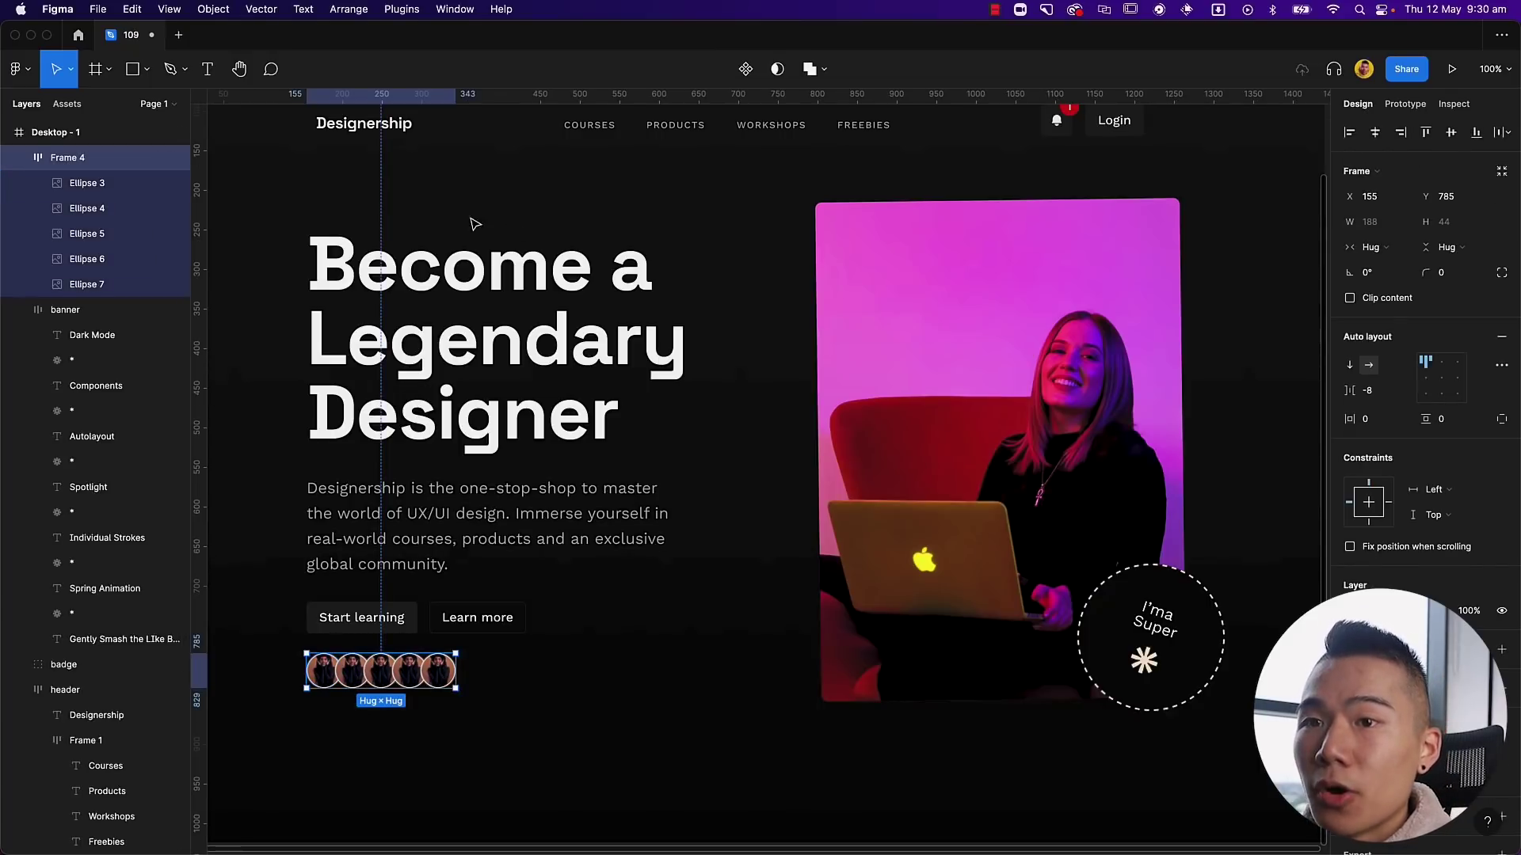
left_click(1499, 366)
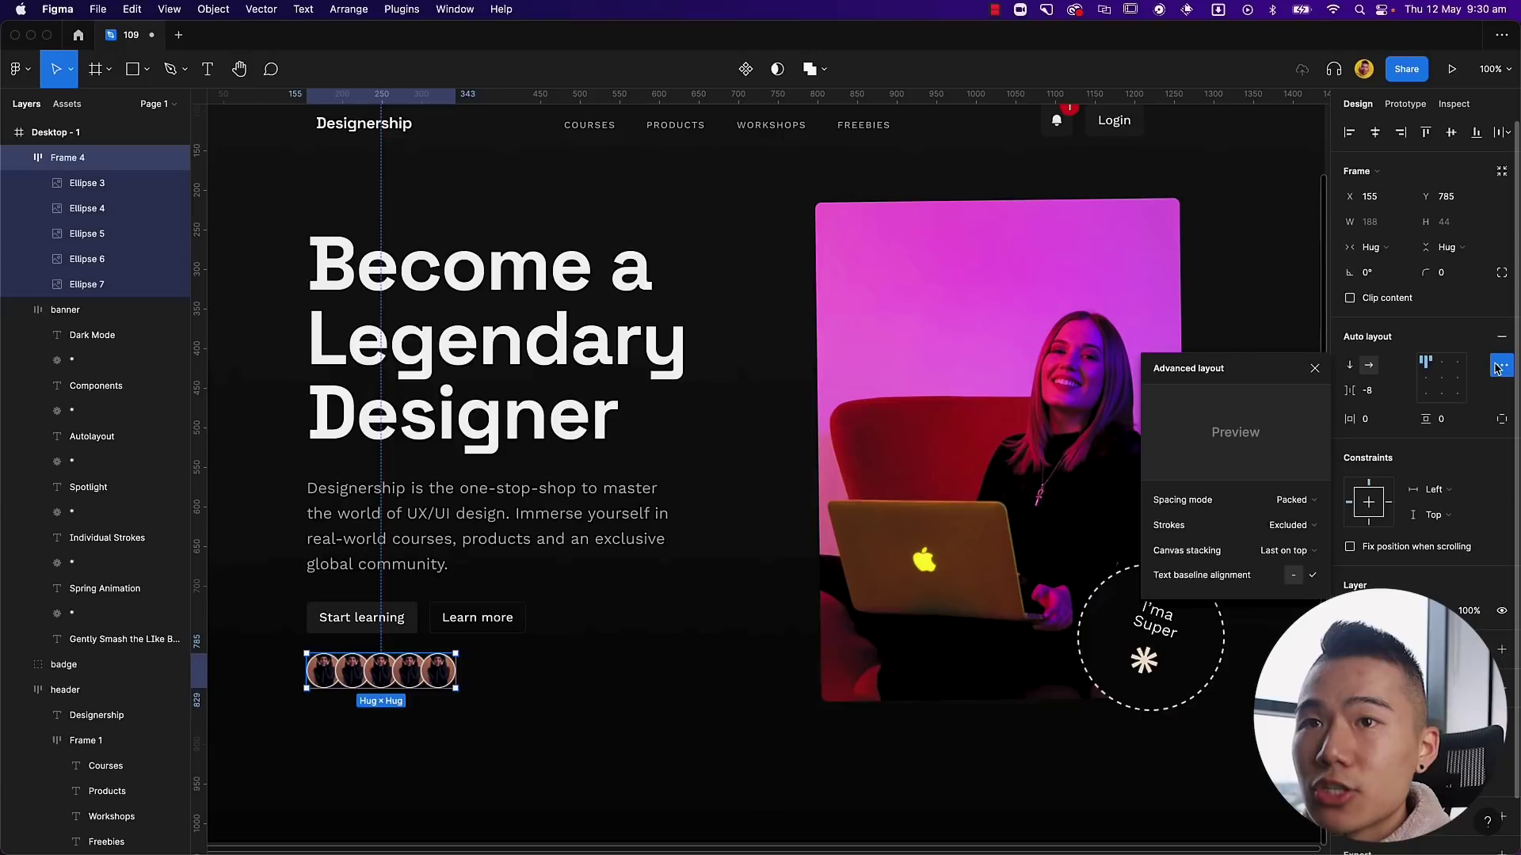
left_click(1289, 552)
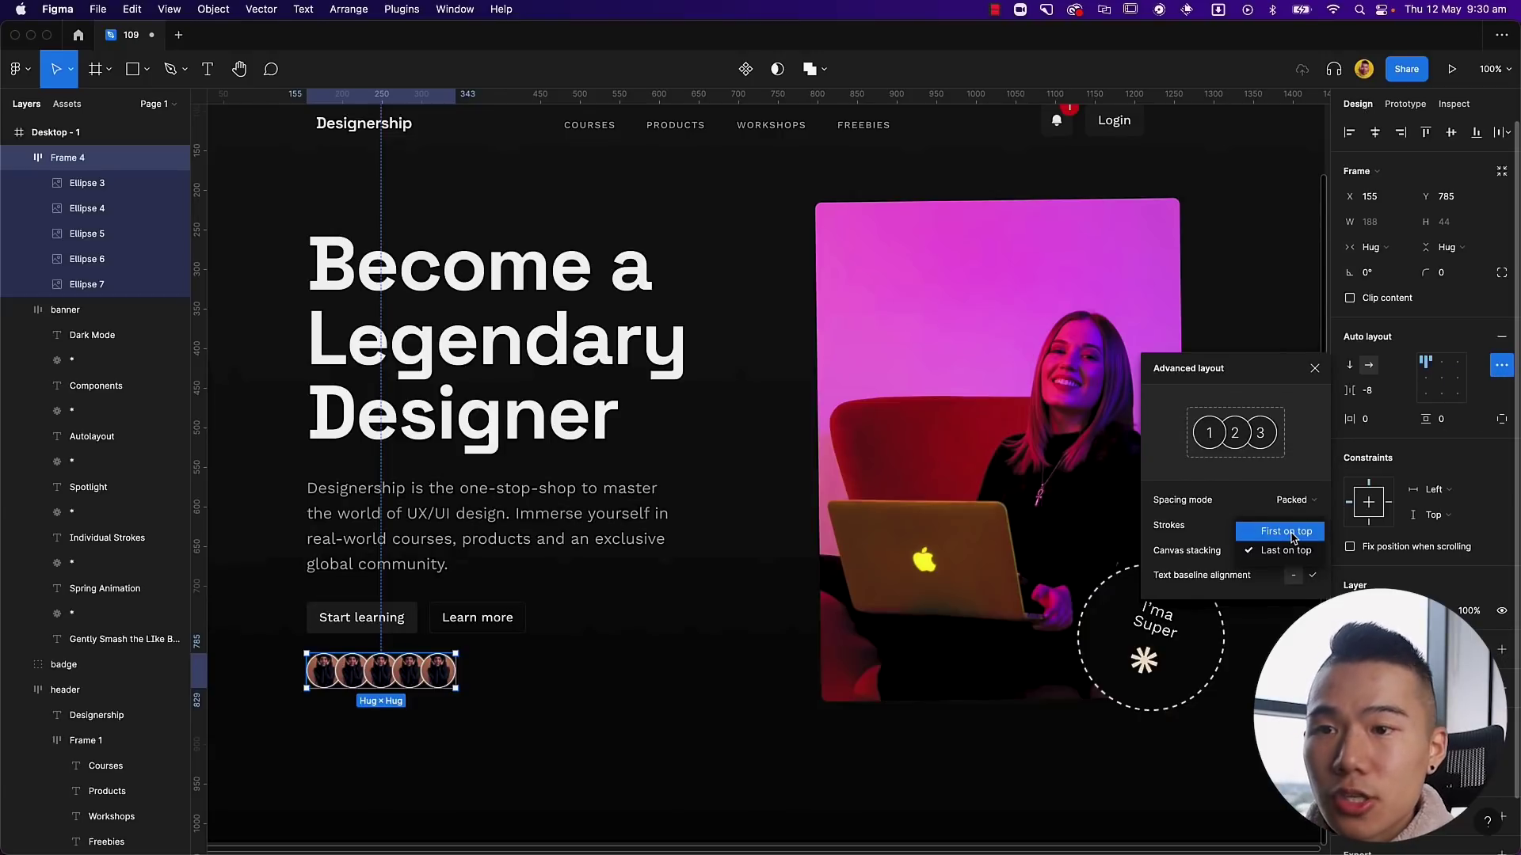
left_click(584, 719)
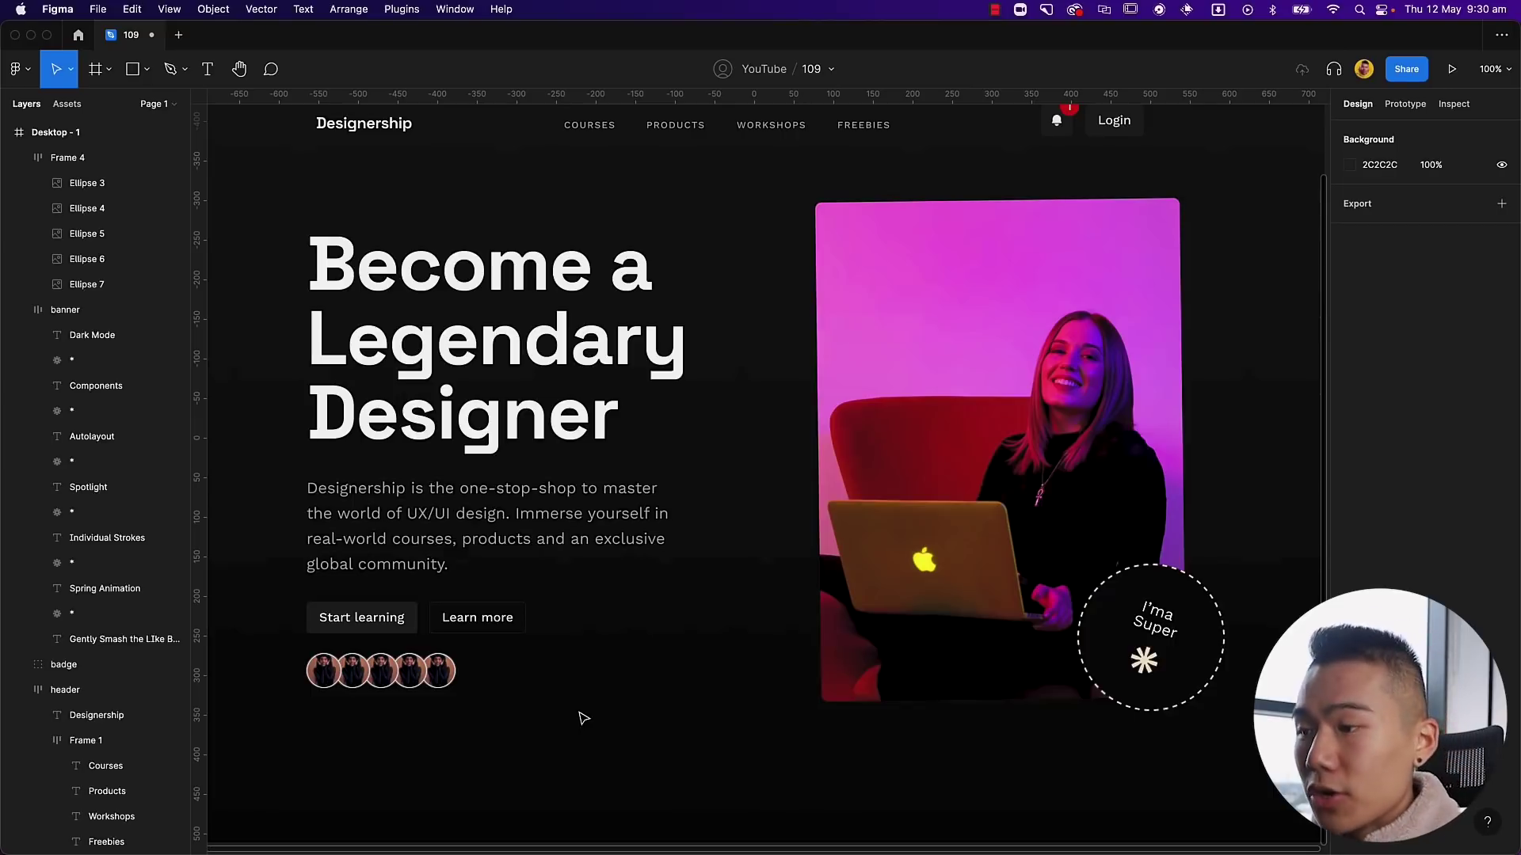
double_click(443, 684)
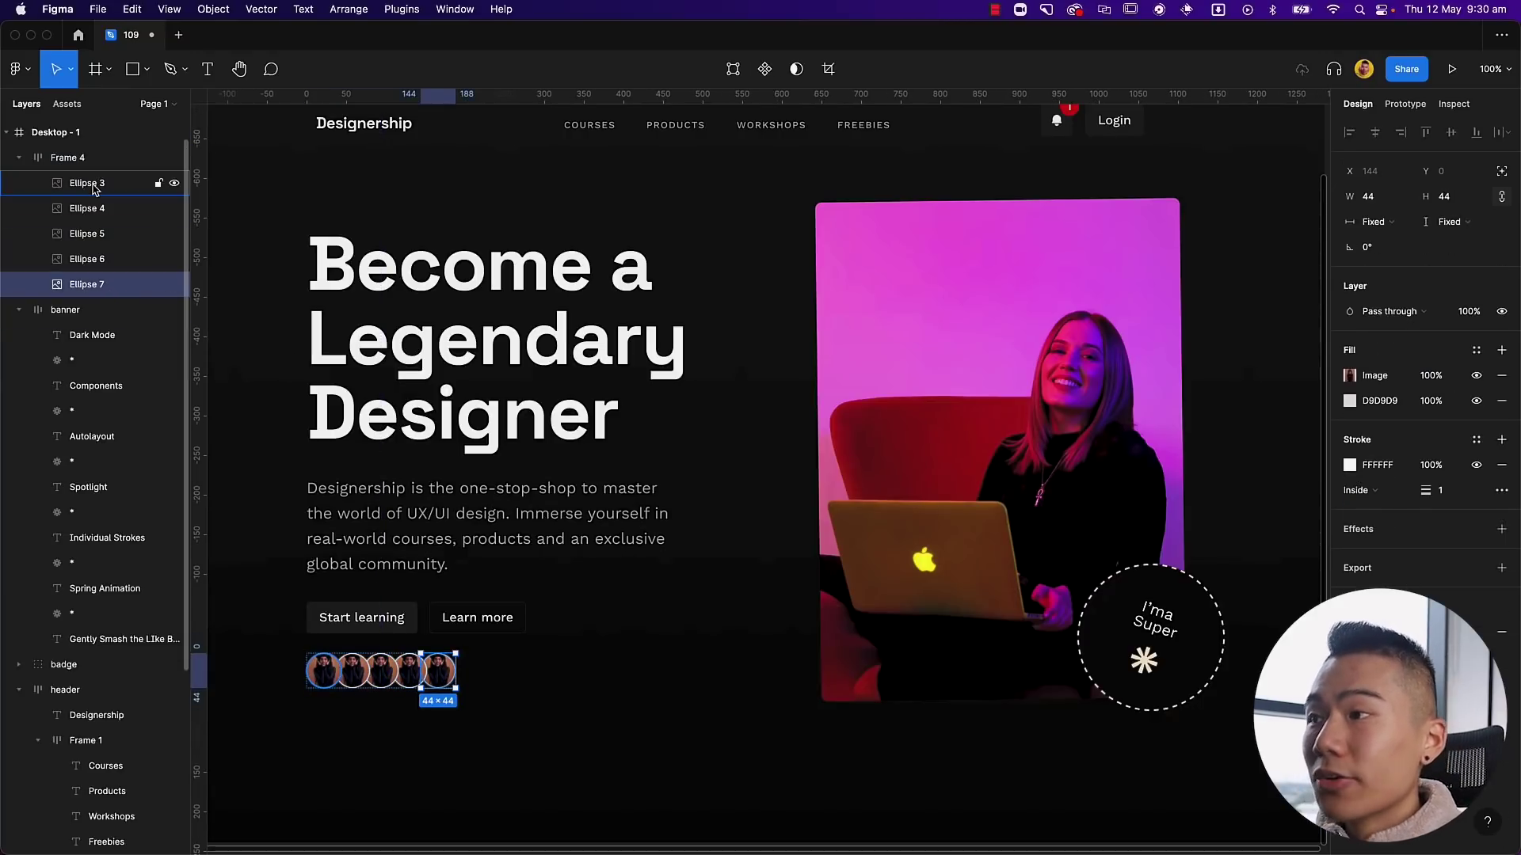
left_click(265, 314)
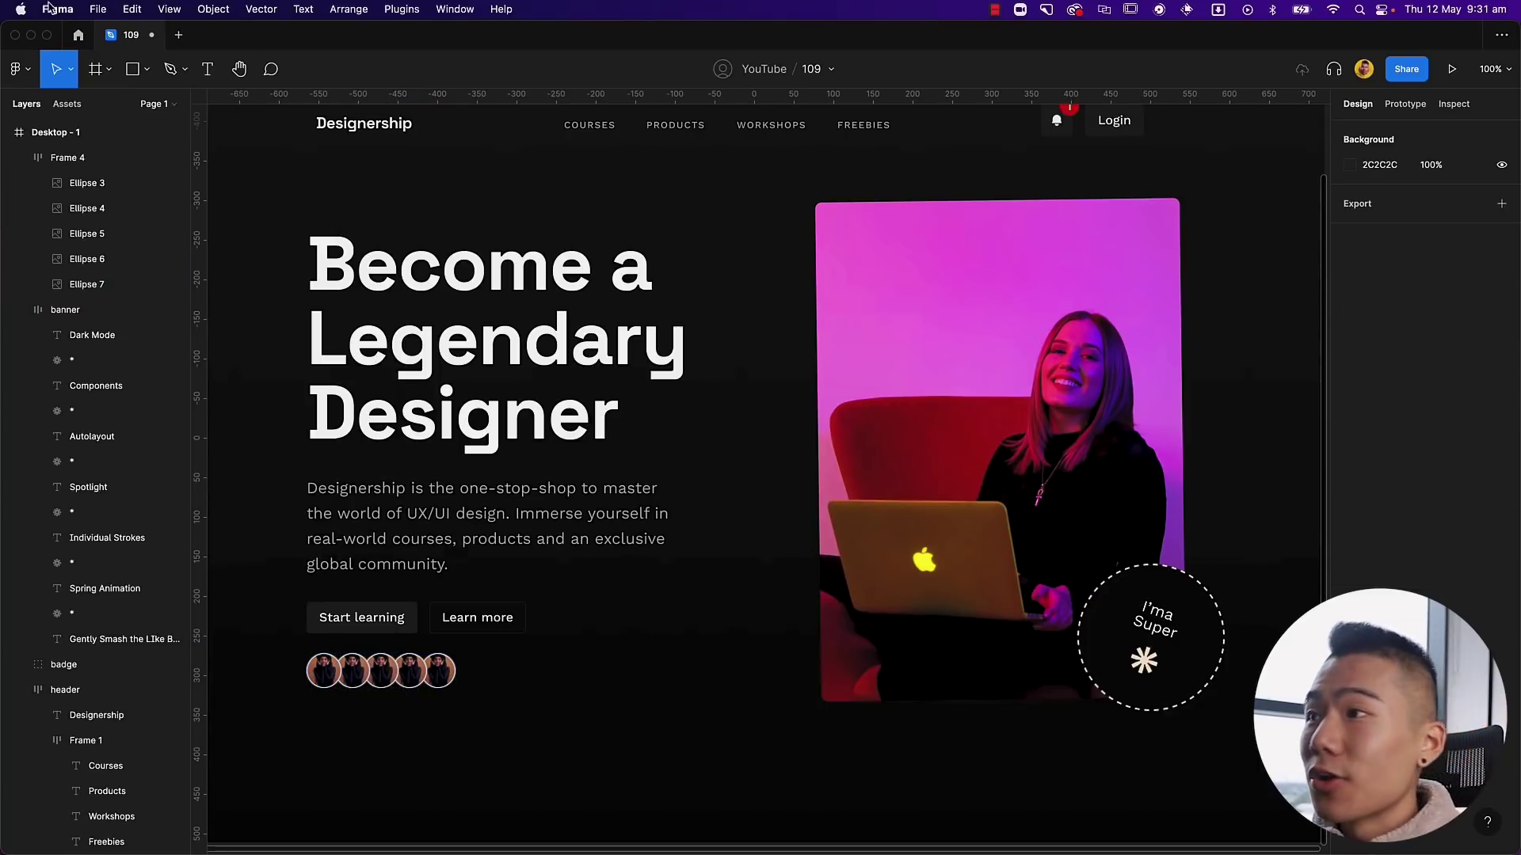
Step: Duplicate the whole Desktop - 1 landing page frame so the copy sits beside the original
left_click(78, 35)
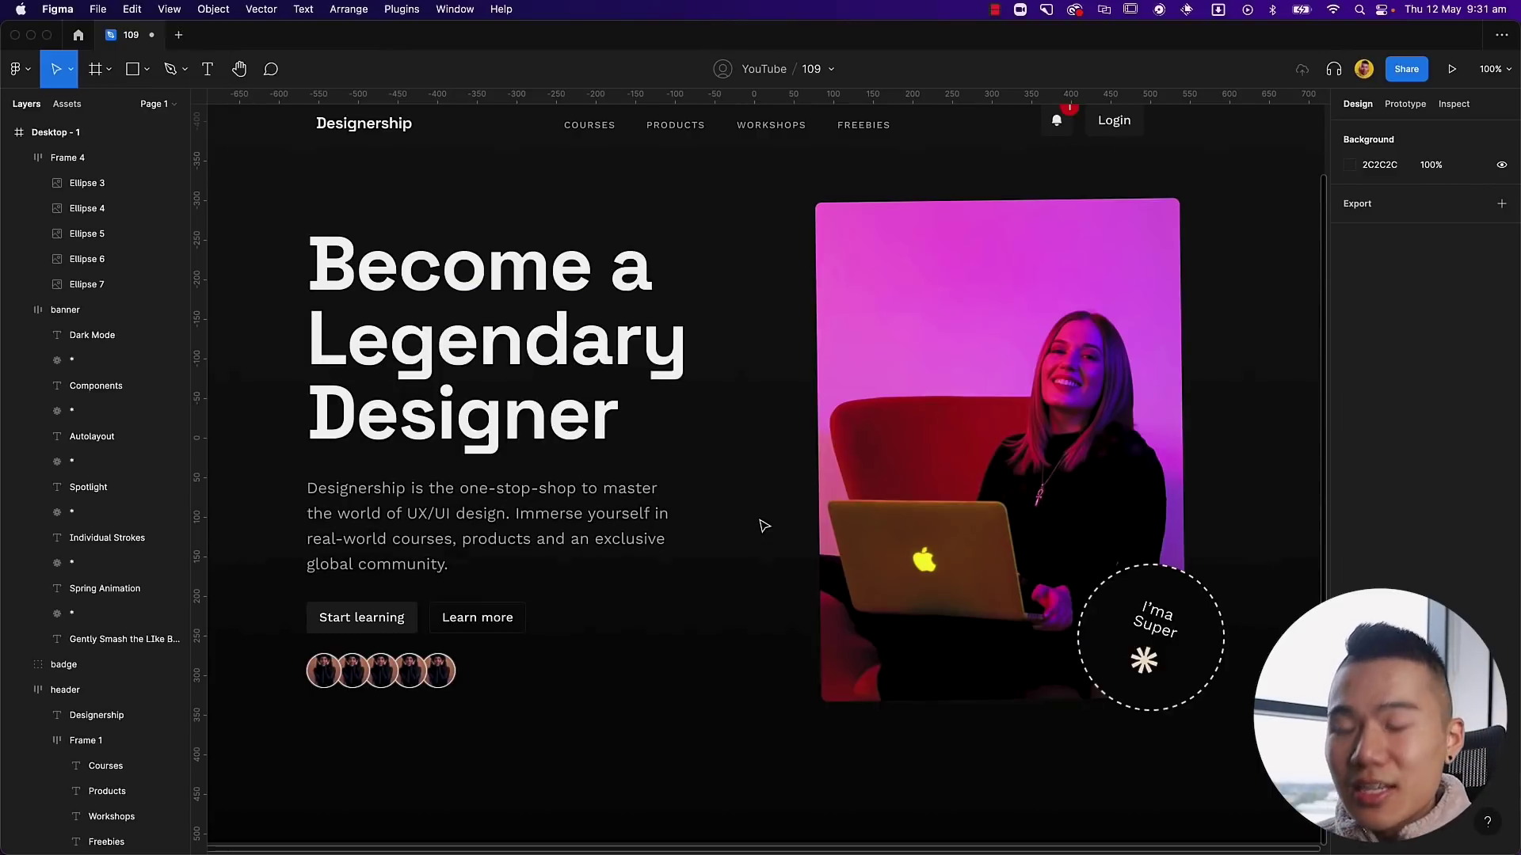
key("minus")
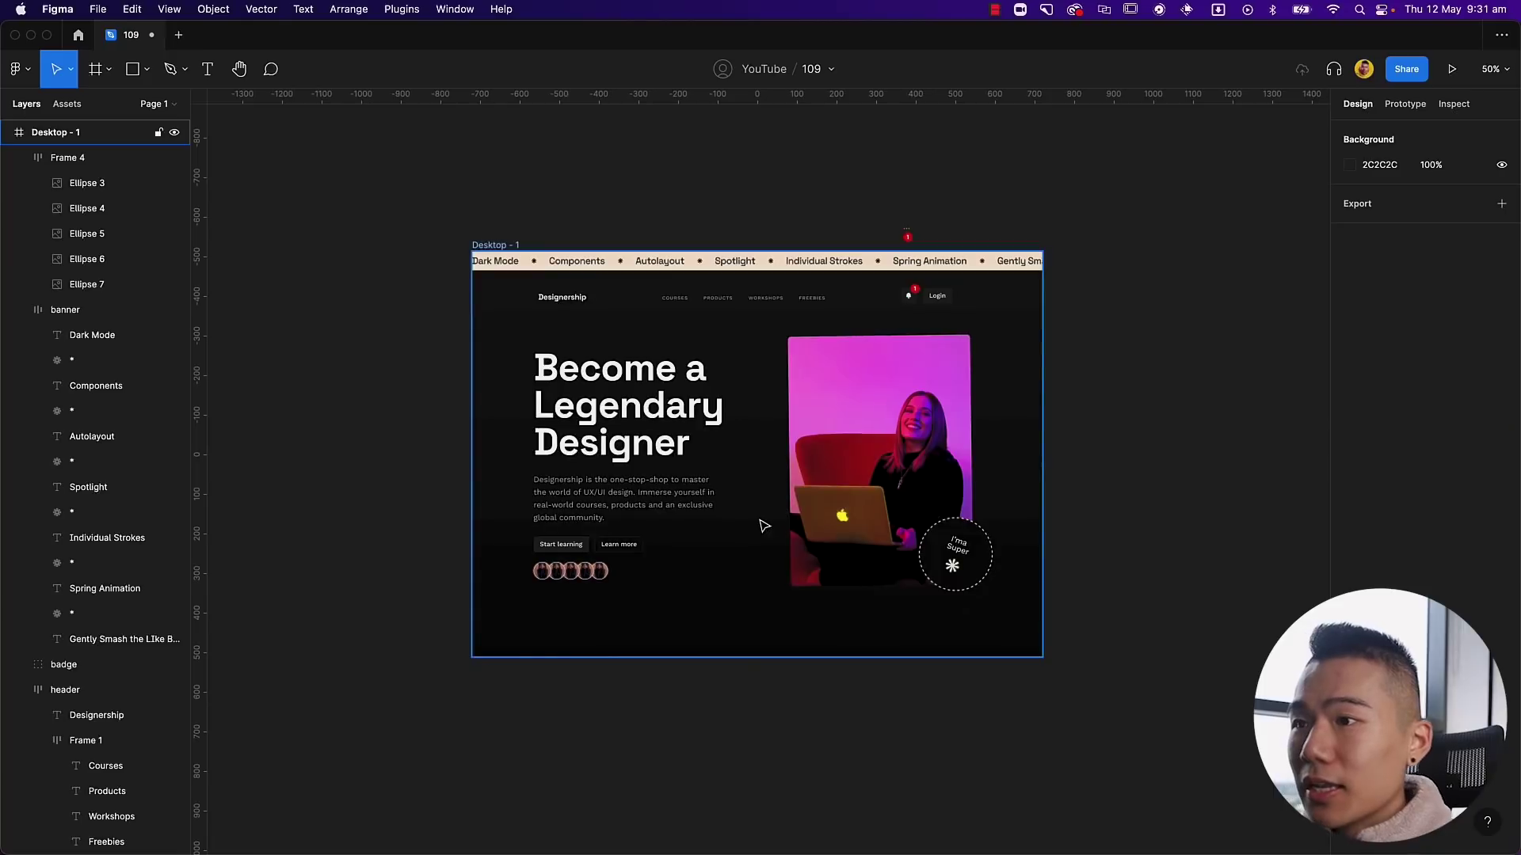
left_click(506, 247)
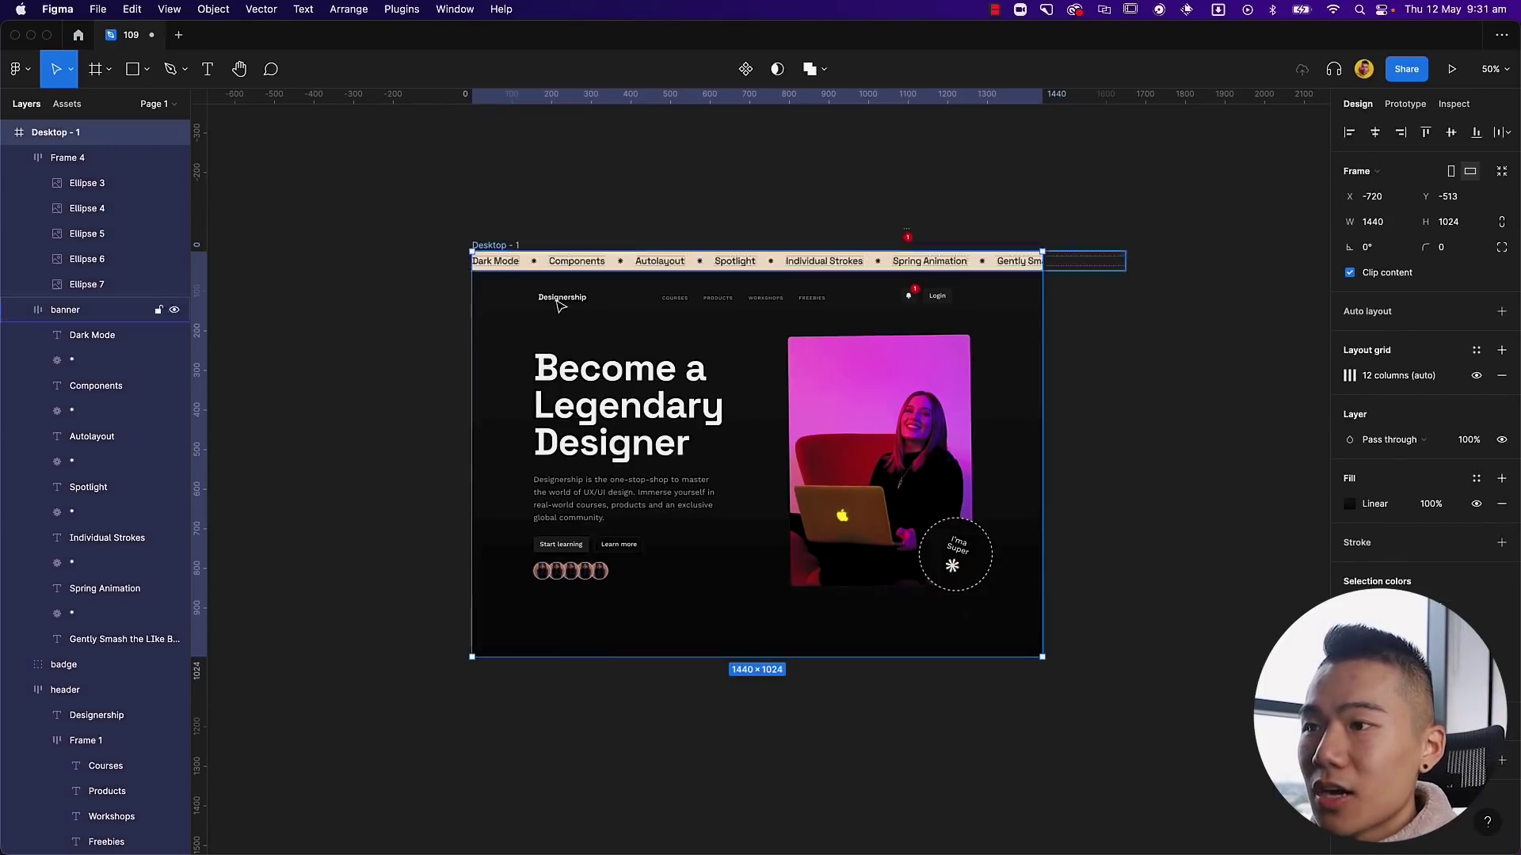
key("super+d")
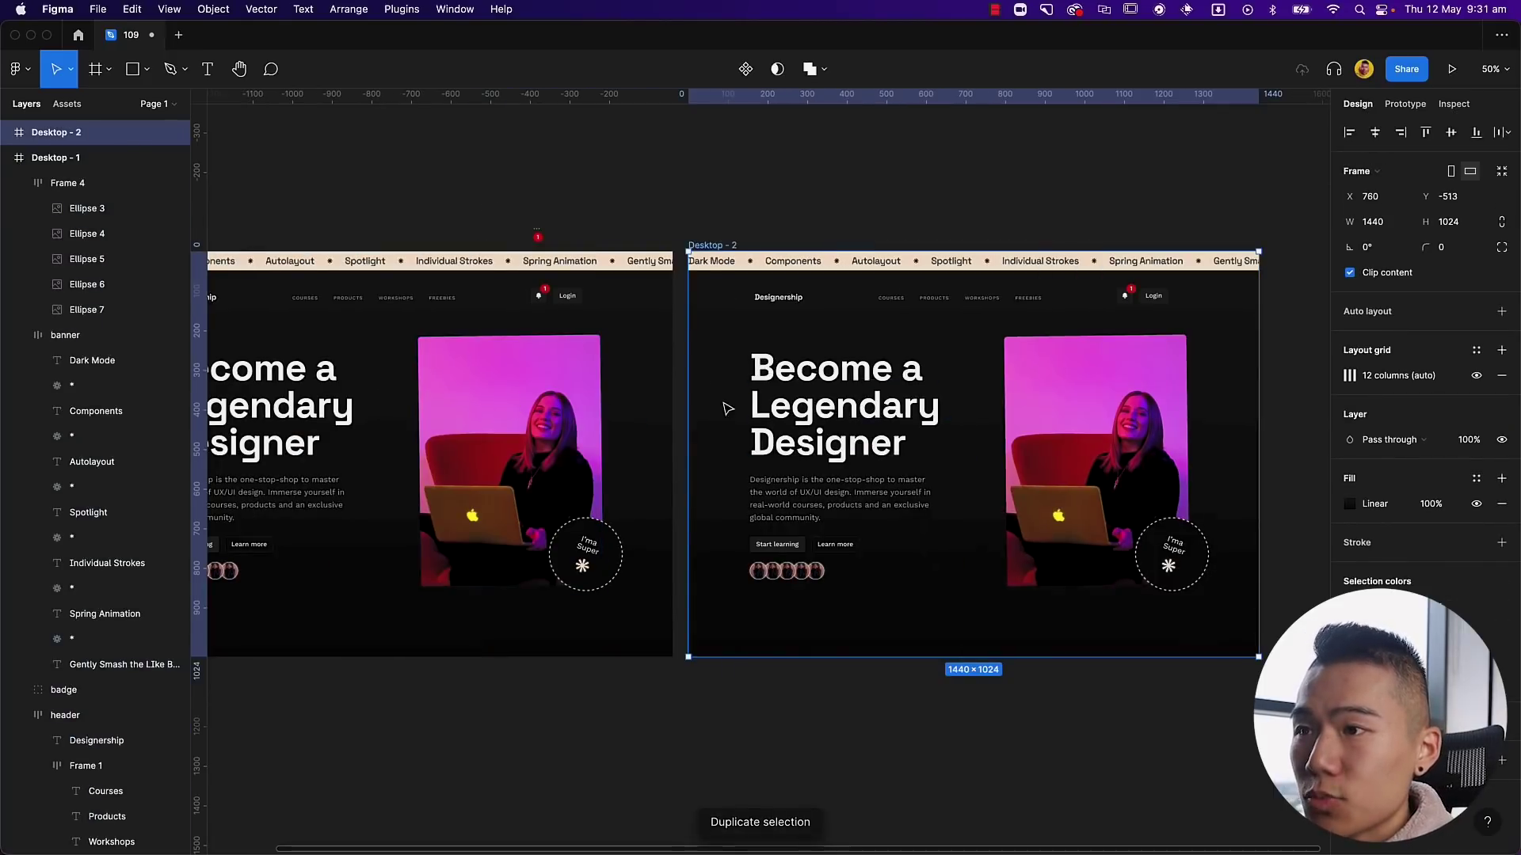
scroll(905, 232, "left", 2)
left_click(905, 232)
scroll(906, 235, "left", 3)
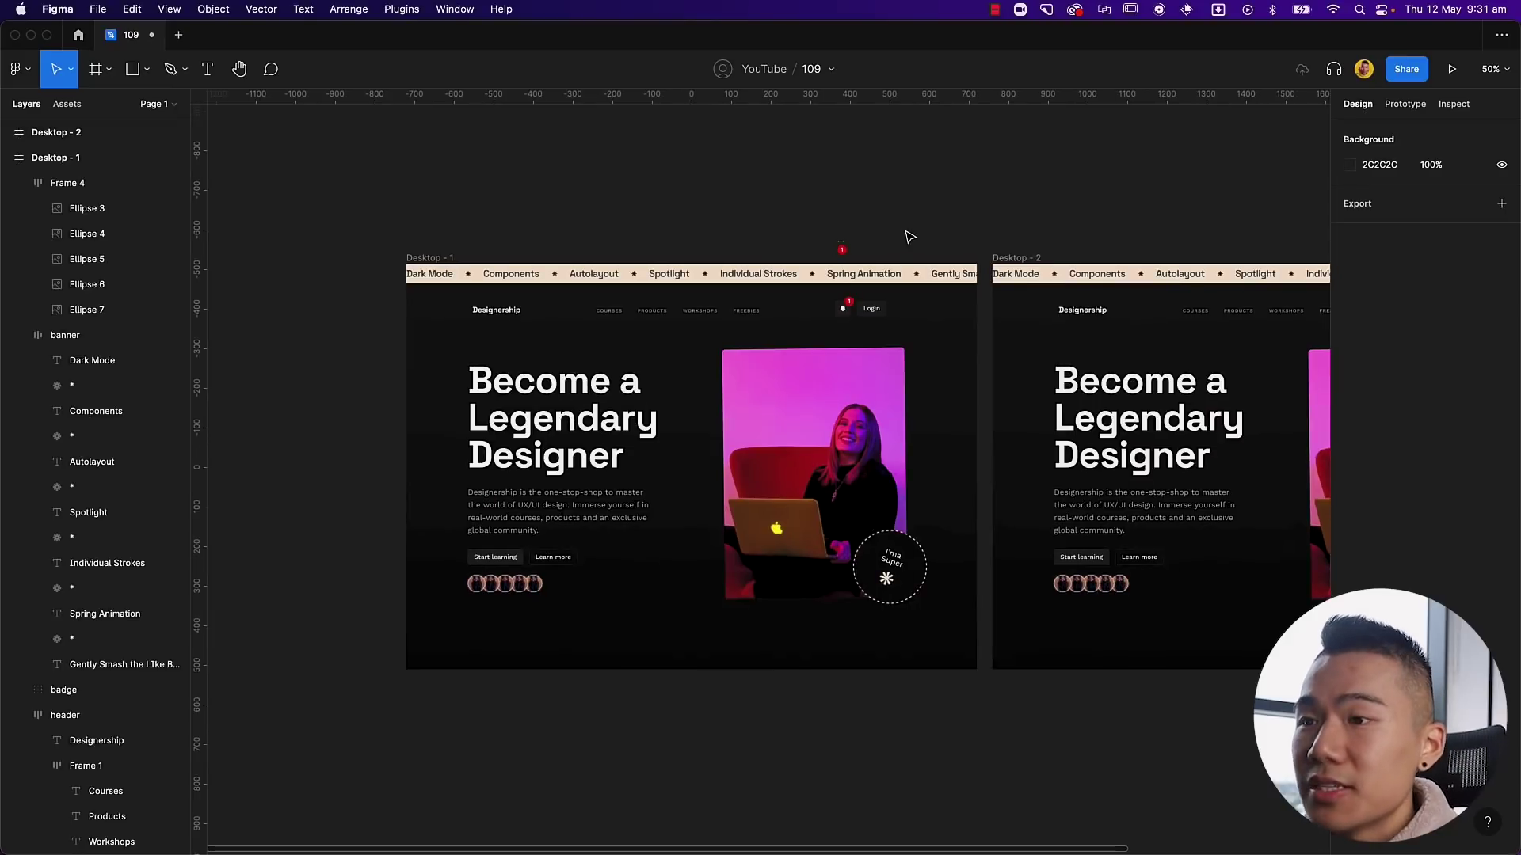
scroll(857, 392, "right", 5)
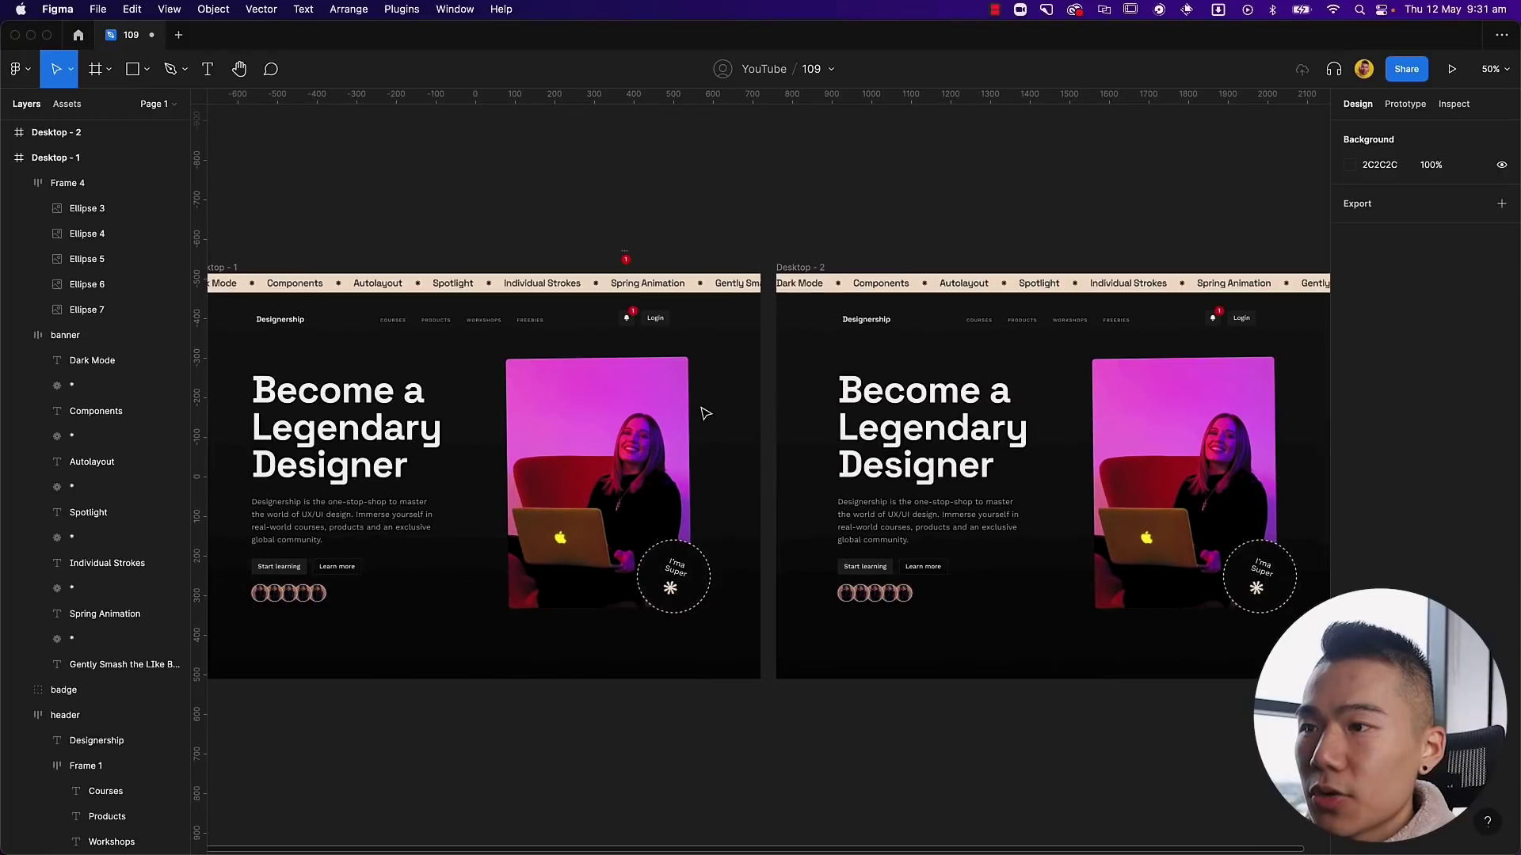
Step: Move the portrait image in the Desktop - 1 frame straight down to about Y 326
left_click(654, 411)
left_click_drag(654, 411, 637, 444)
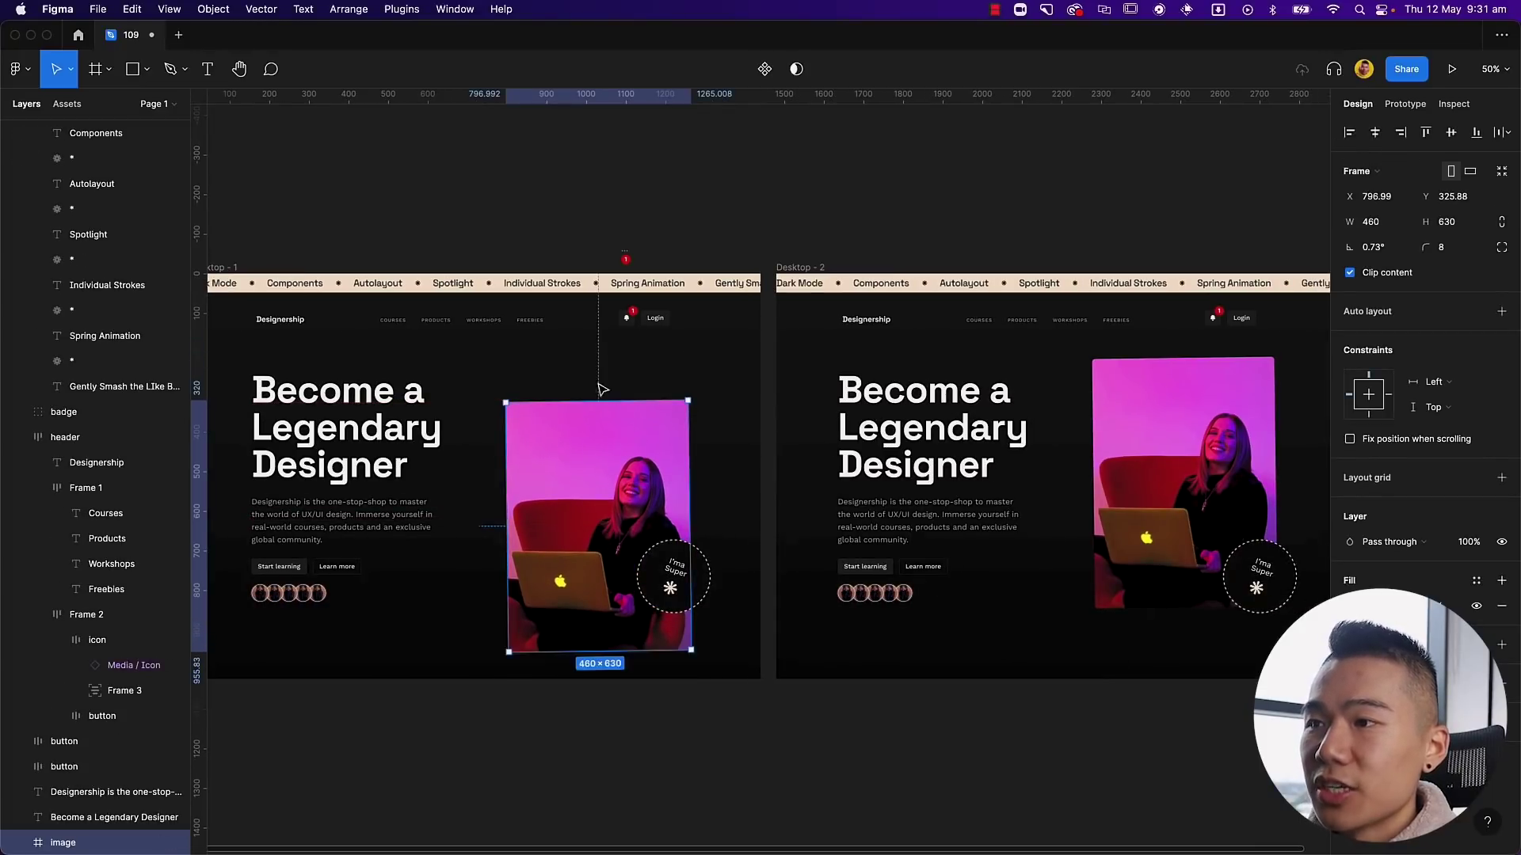
key("Escape")
Step: Add a prototype connection from Desktop - 1 that navigates to Desktop - 2 on click
left_click(234, 269)
scroll(340, 265, "left", 3)
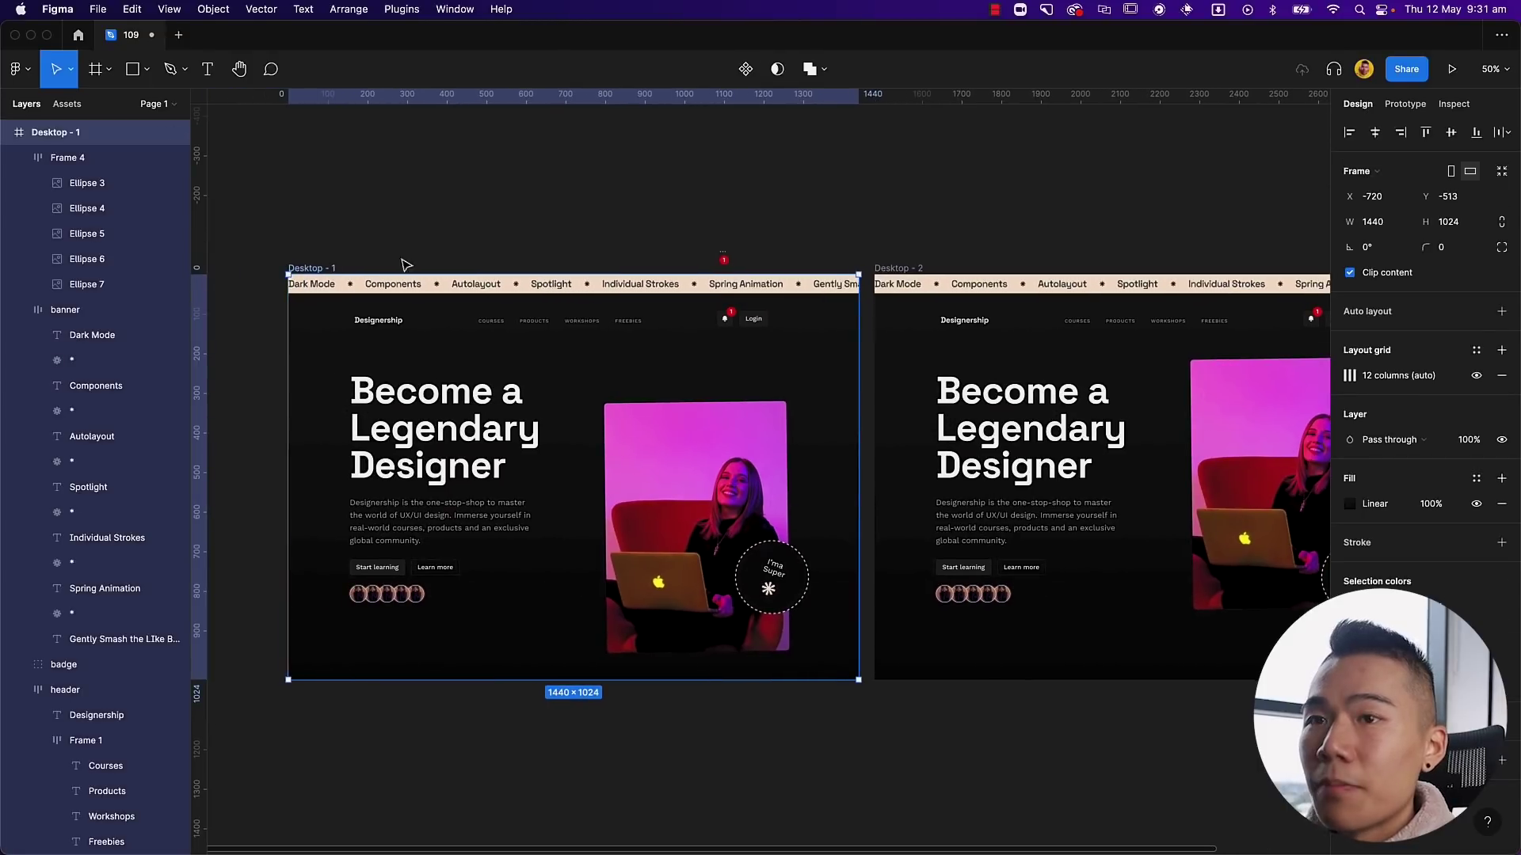
left_click(1407, 109)
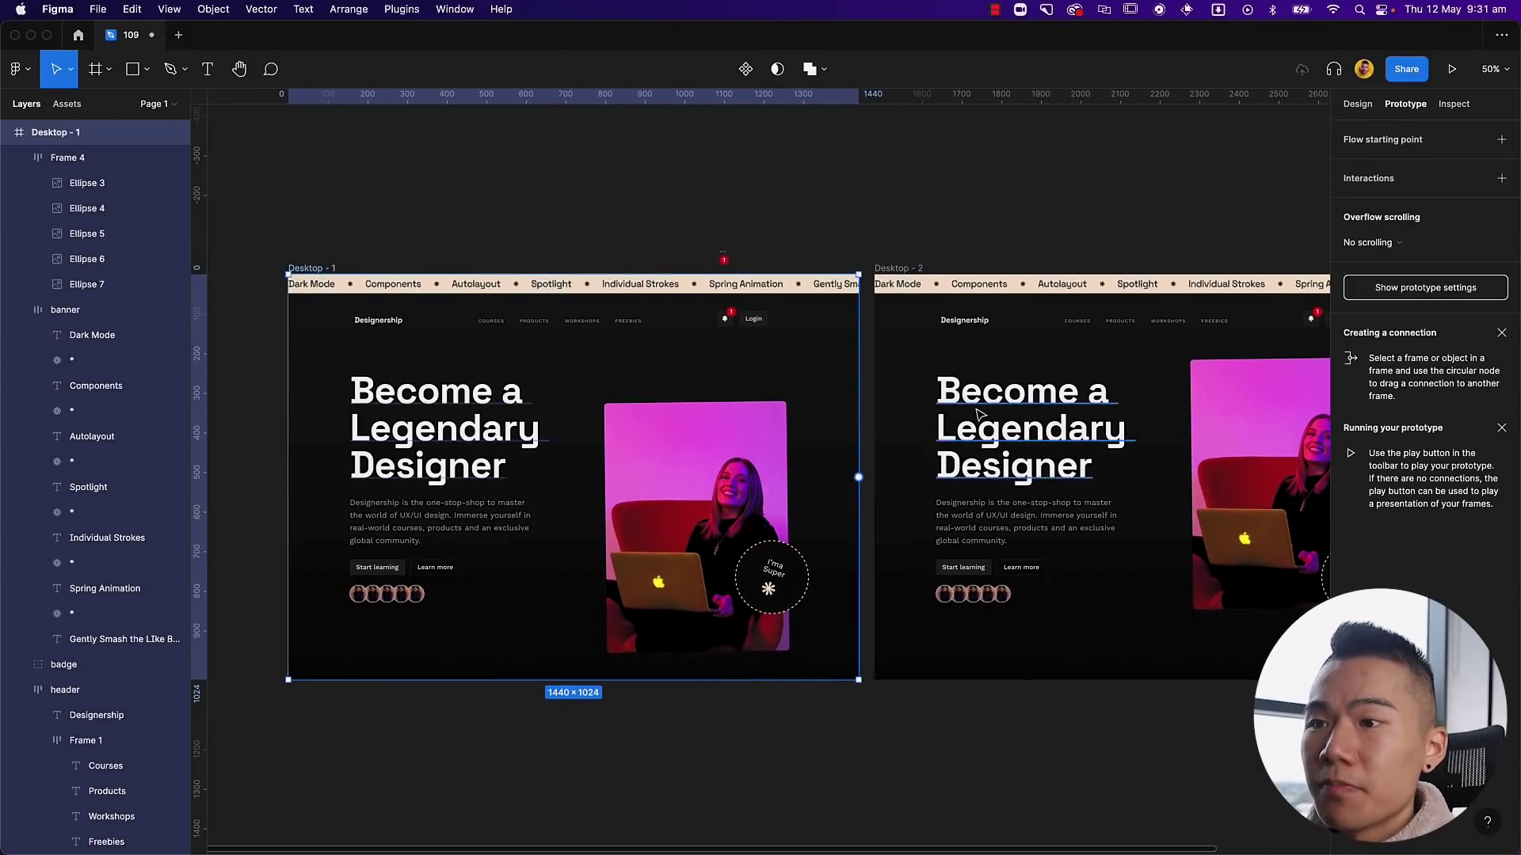
left_click_drag(858, 477, 892, 475)
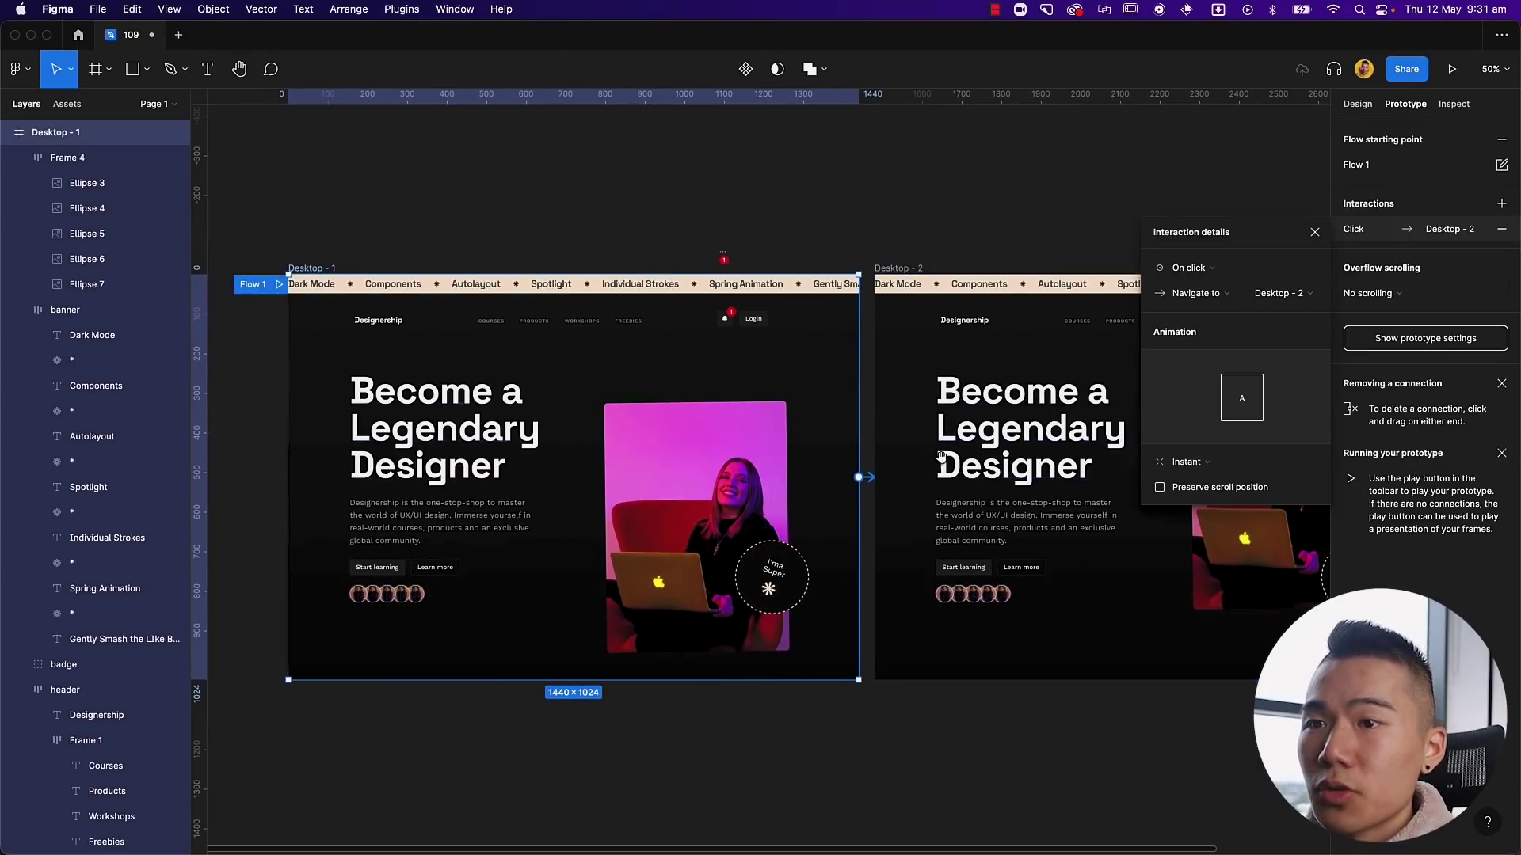
Step: Set the connection's animation to Smart animate with a custom spring and reshape its spring curve
scroll(893, 476, "right", 3)
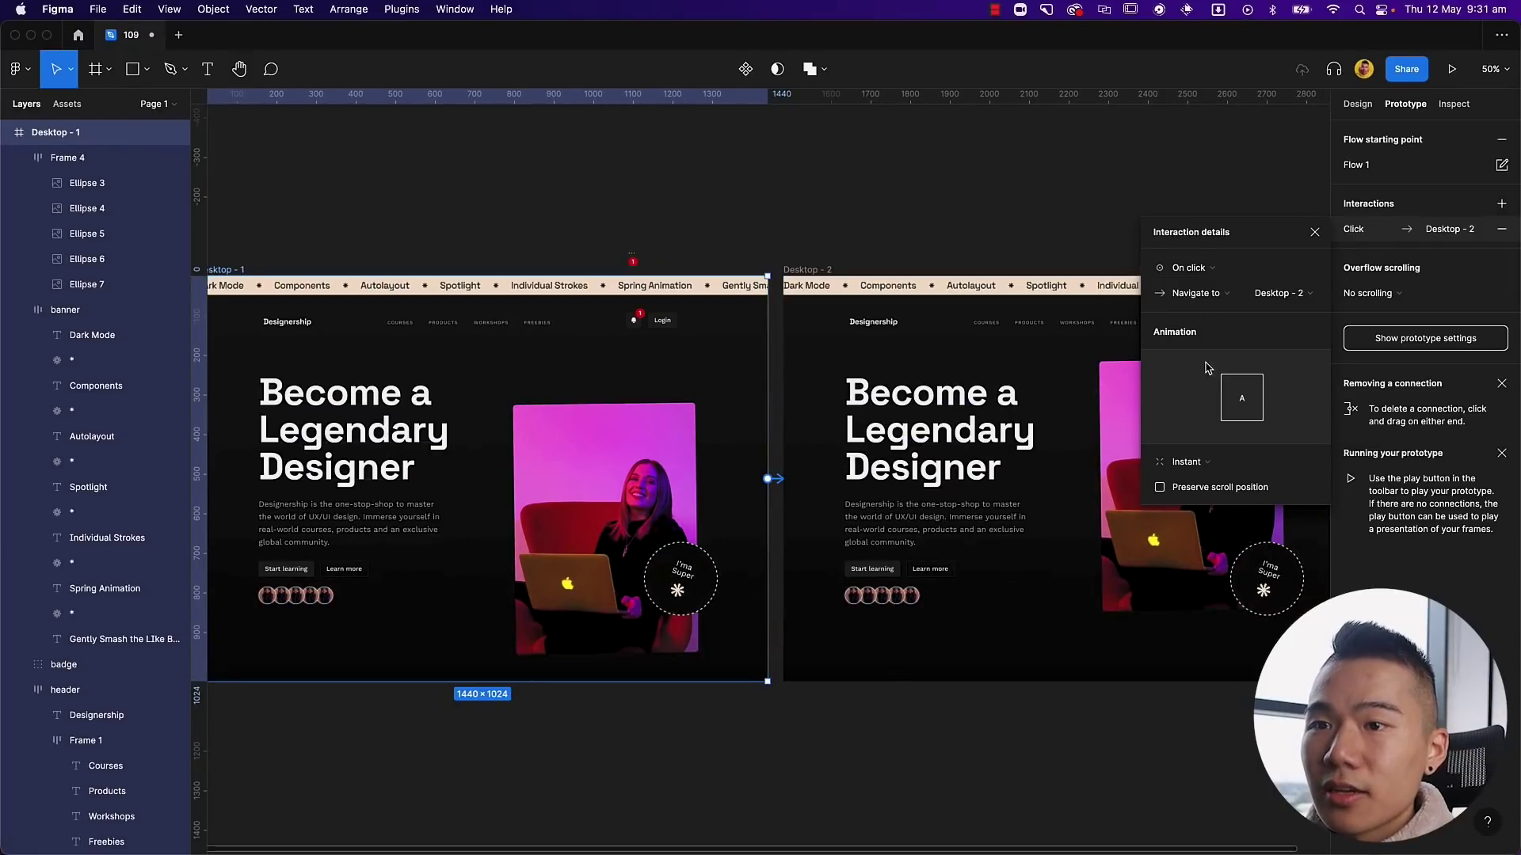
left_click(1194, 466)
left_click(1202, 500)
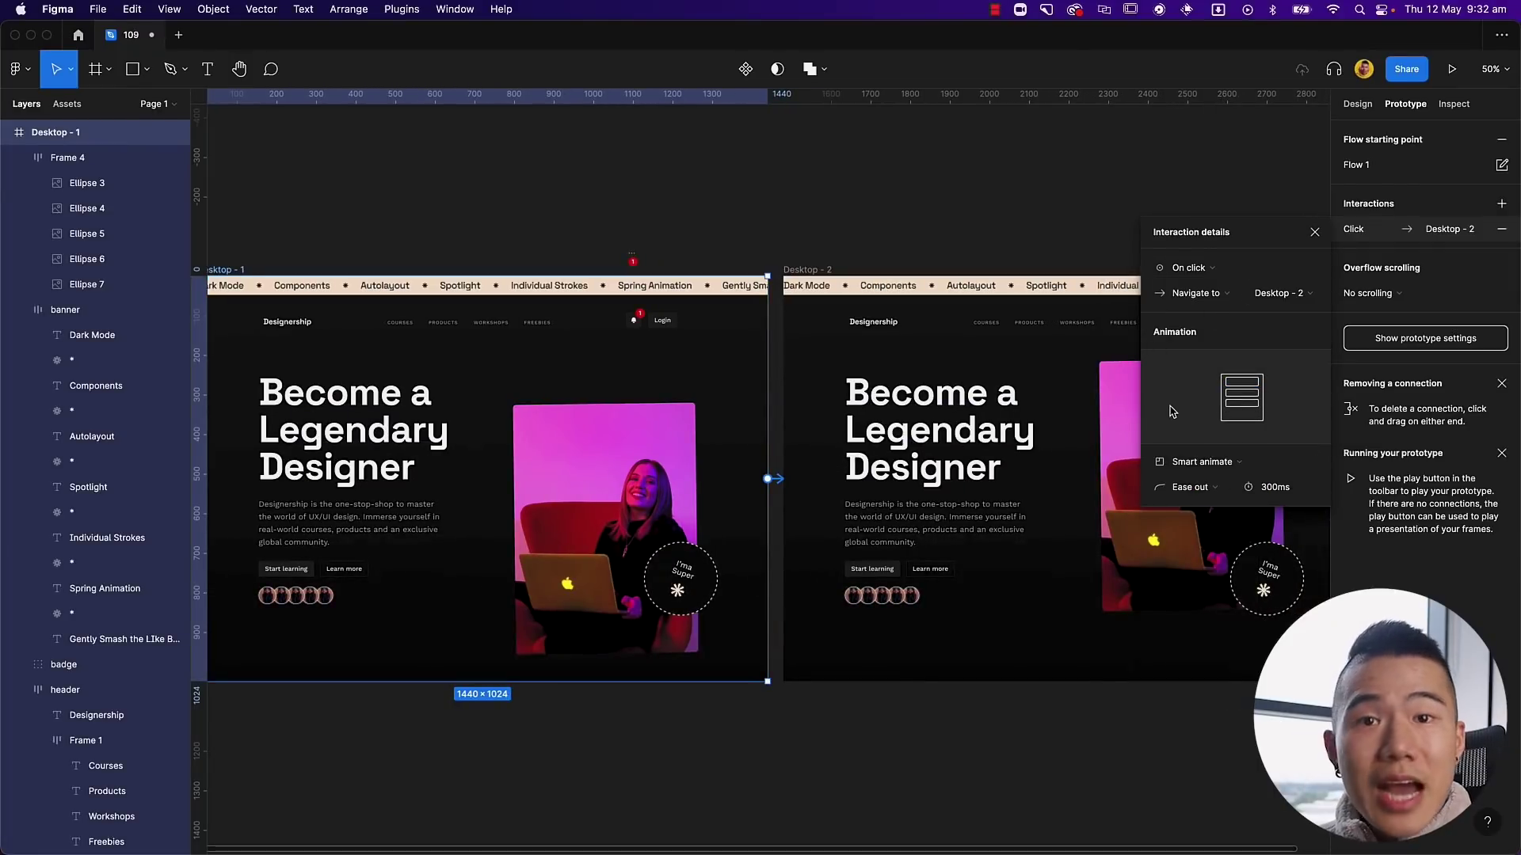
left_click(1203, 491)
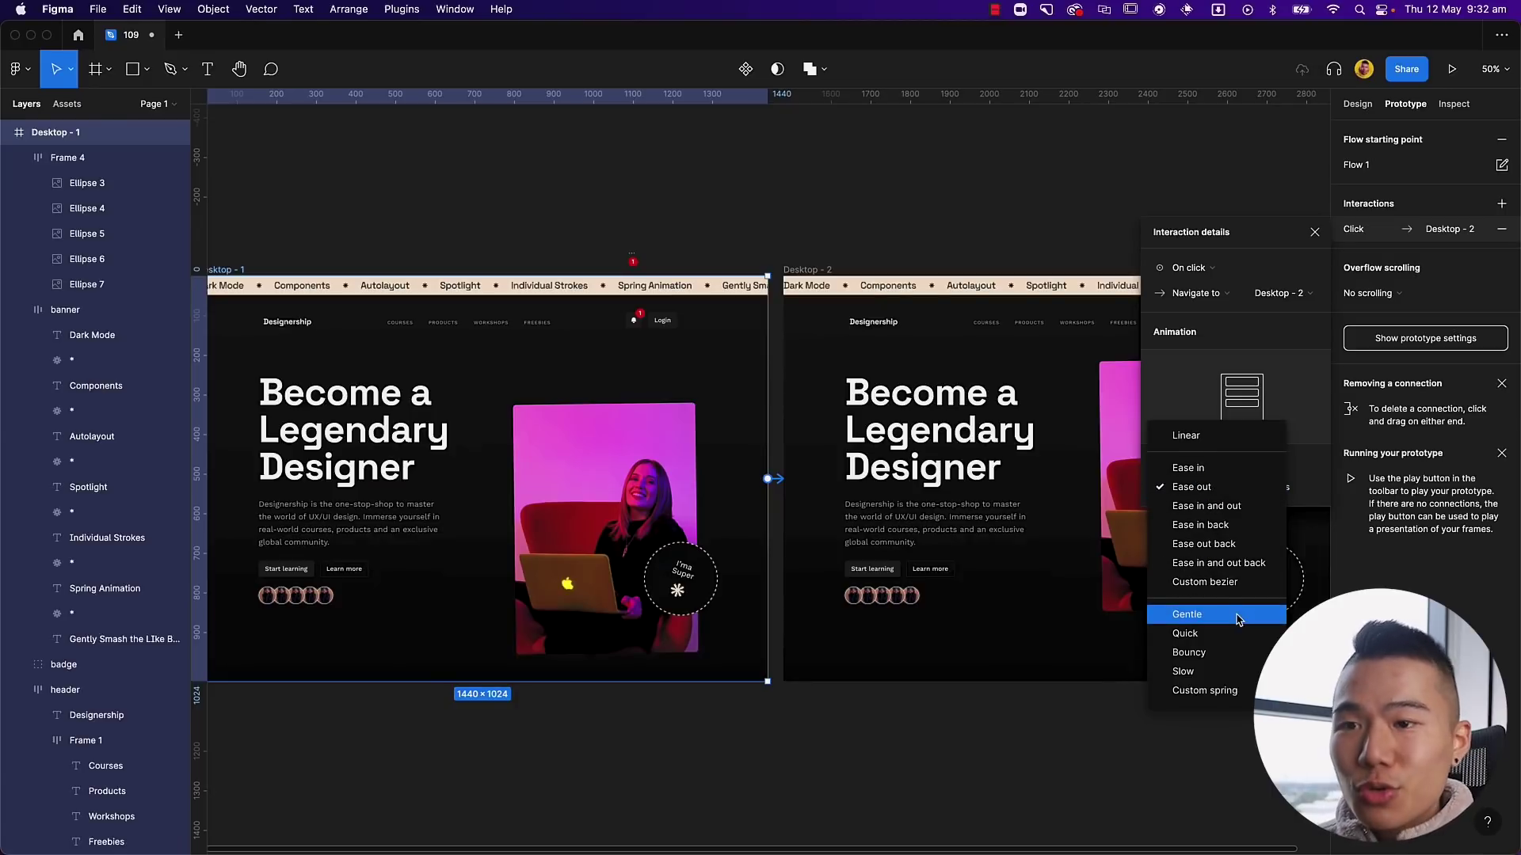
left_click(1240, 692)
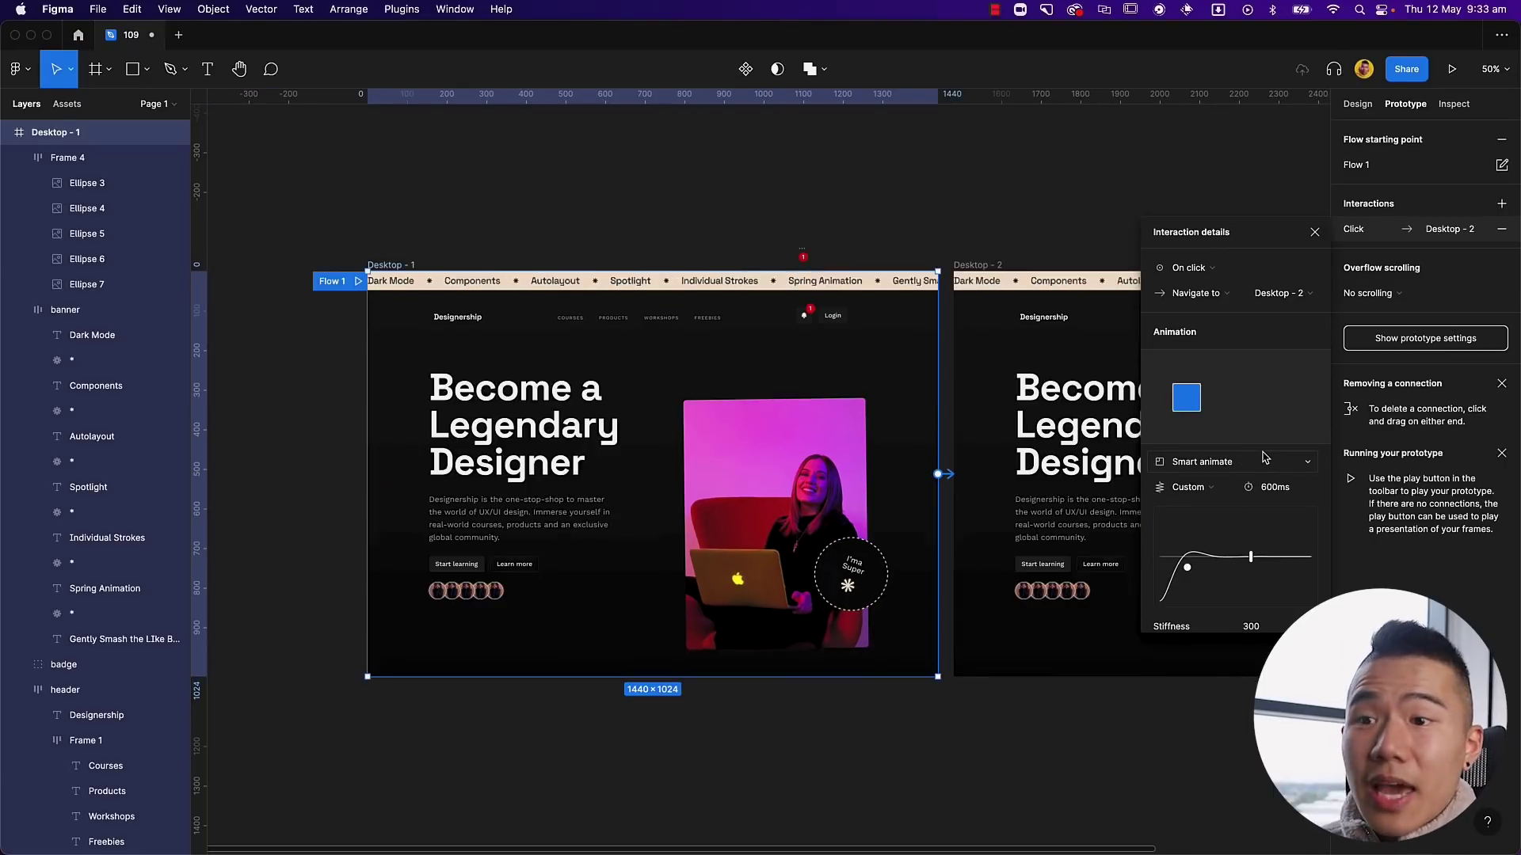
mouse_move(1187, 567)
left_mouse_down()
mouse_move(1185, 545)
mouse_move(1163, 579)
left_mouse_up()
left_click(1314, 232)
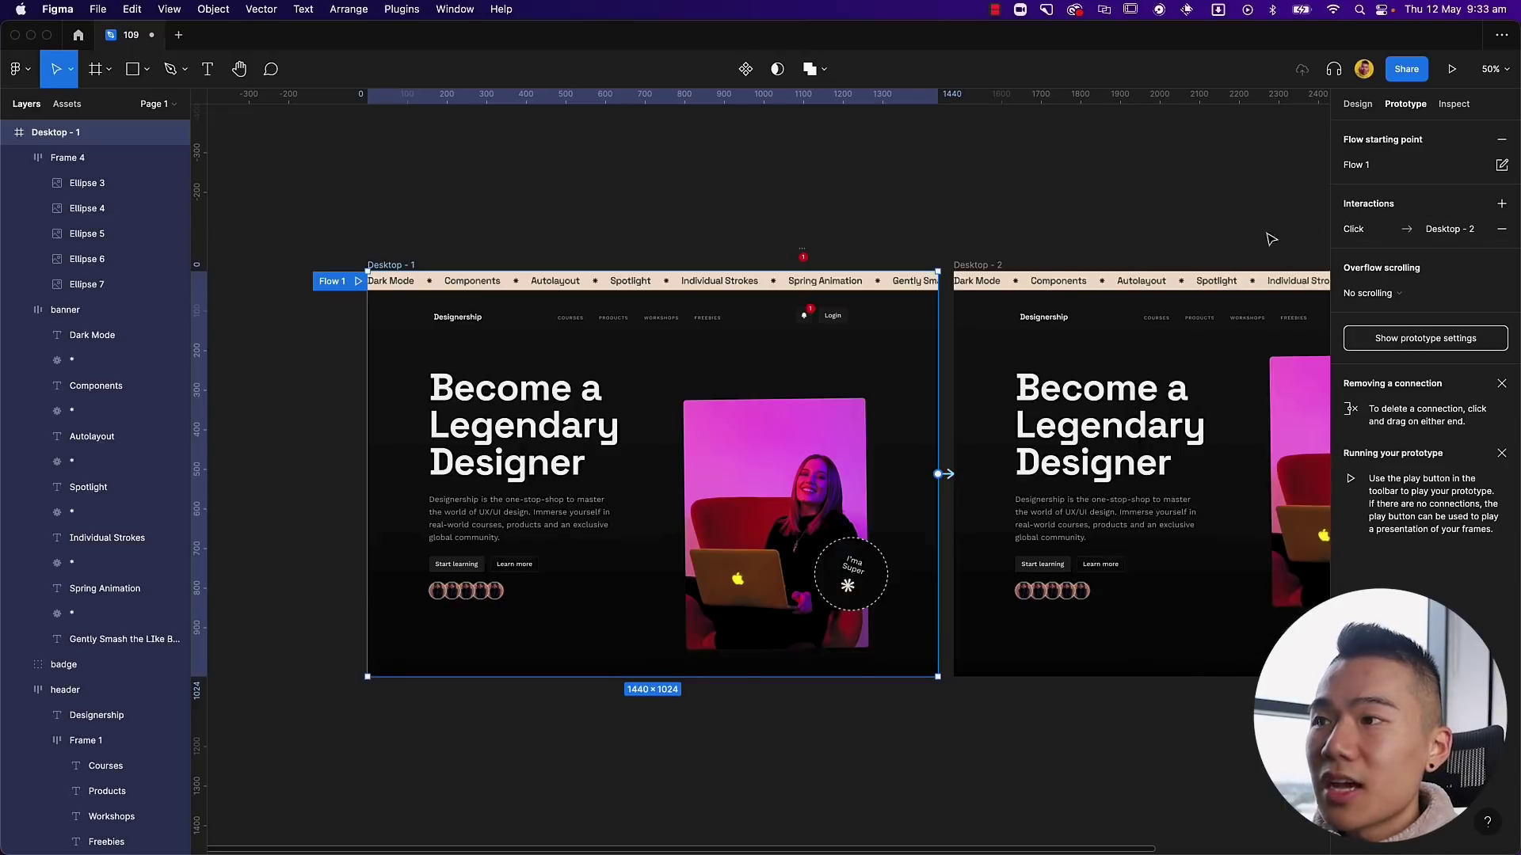
Step: Preview Flow 1 from the Desktop - 1 frame, then return to the 109 design file
left_click(358, 281)
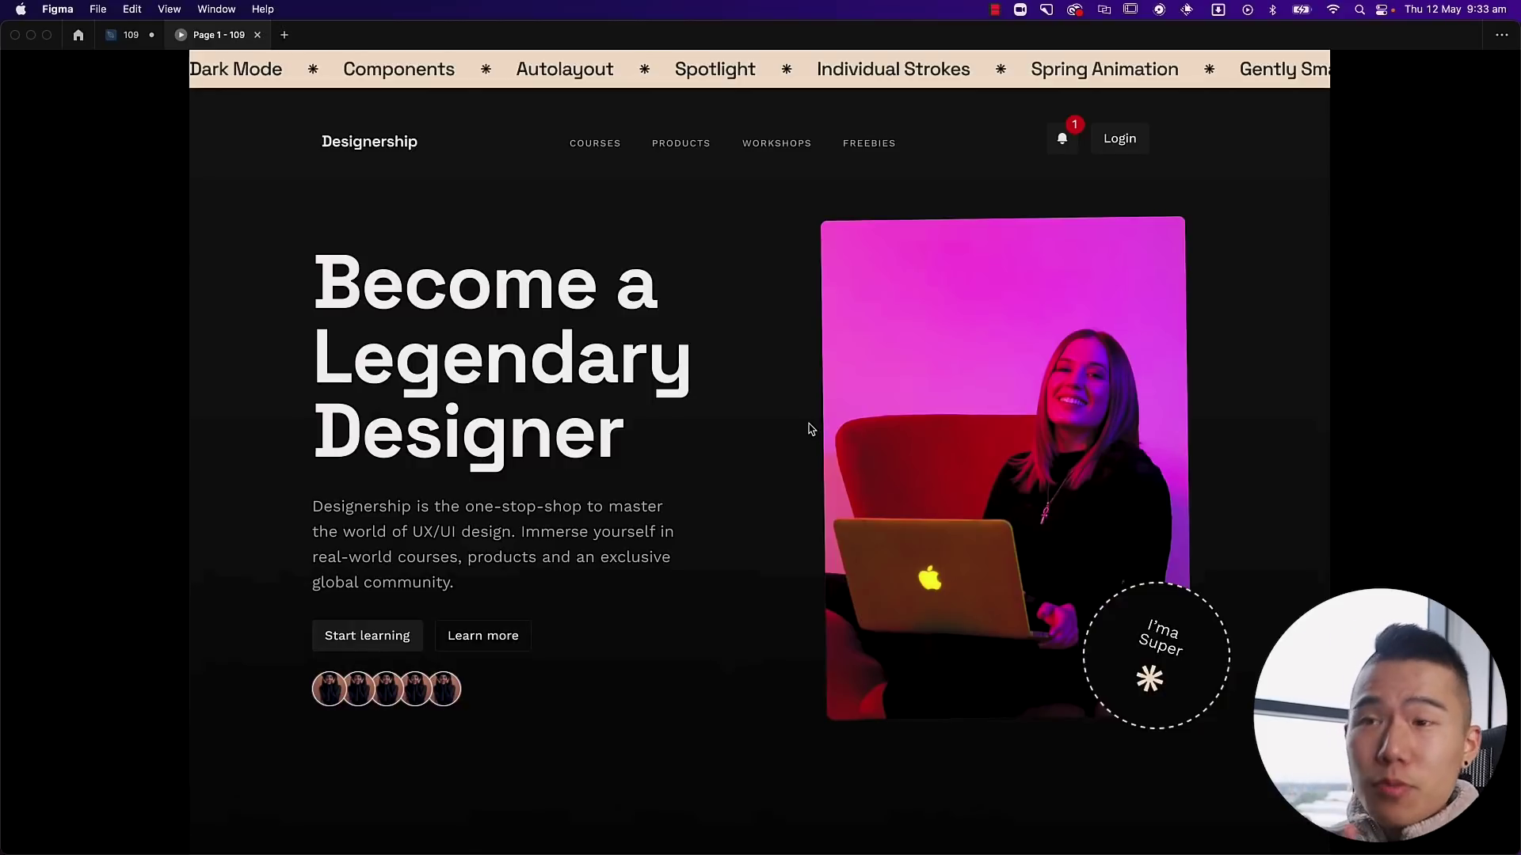
left_click(127, 34)
left_click(576, 225)
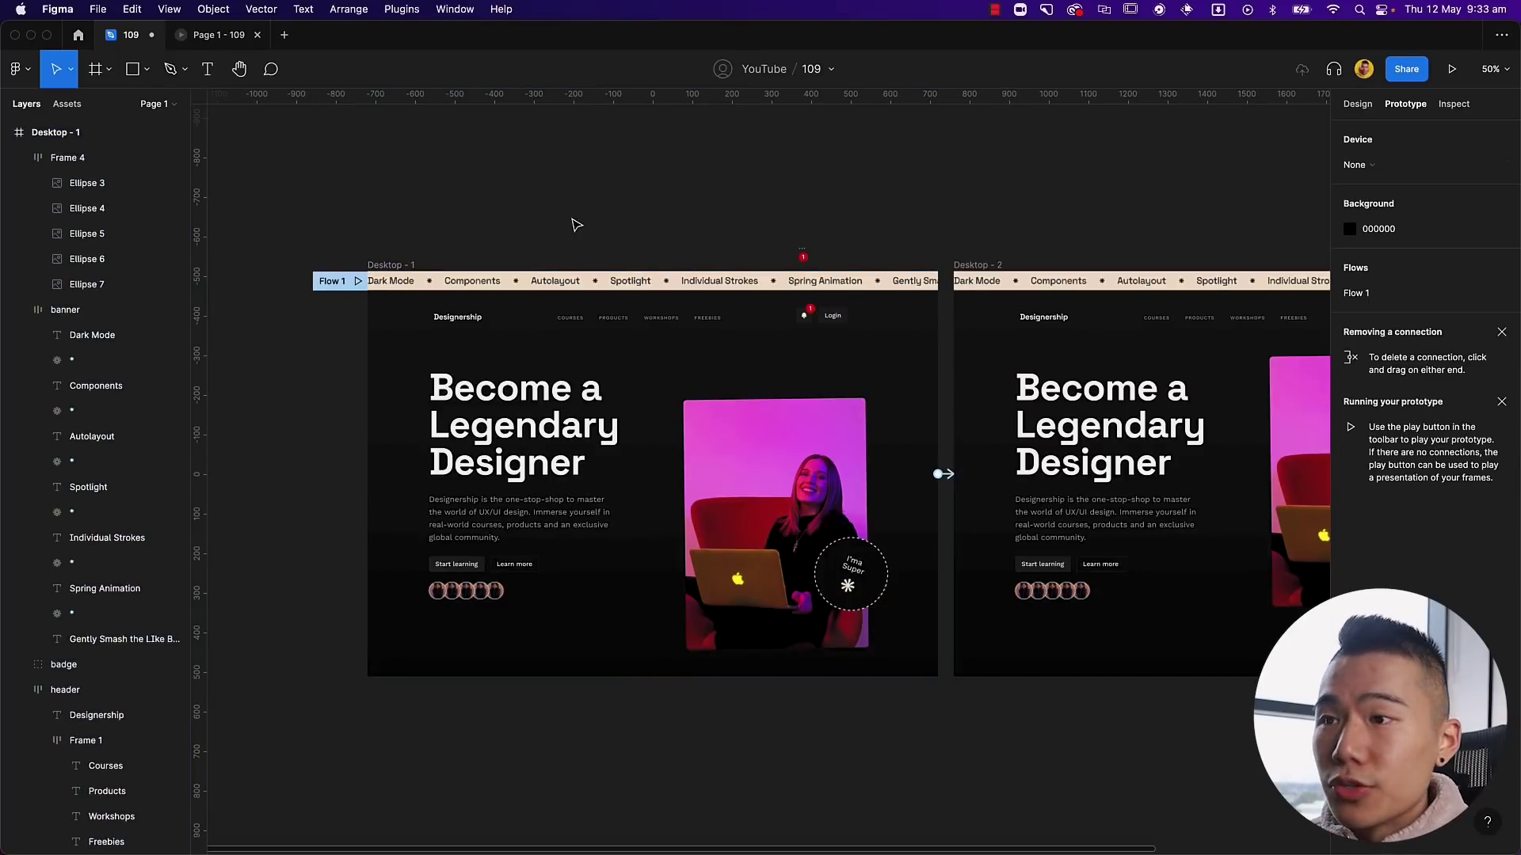
Step: Add an inside stroke of 1 to the header's bell icon button in Desktop - 1, limited to its top side
scroll(586, 216, "left", 2)
key("plus")
key("plus")
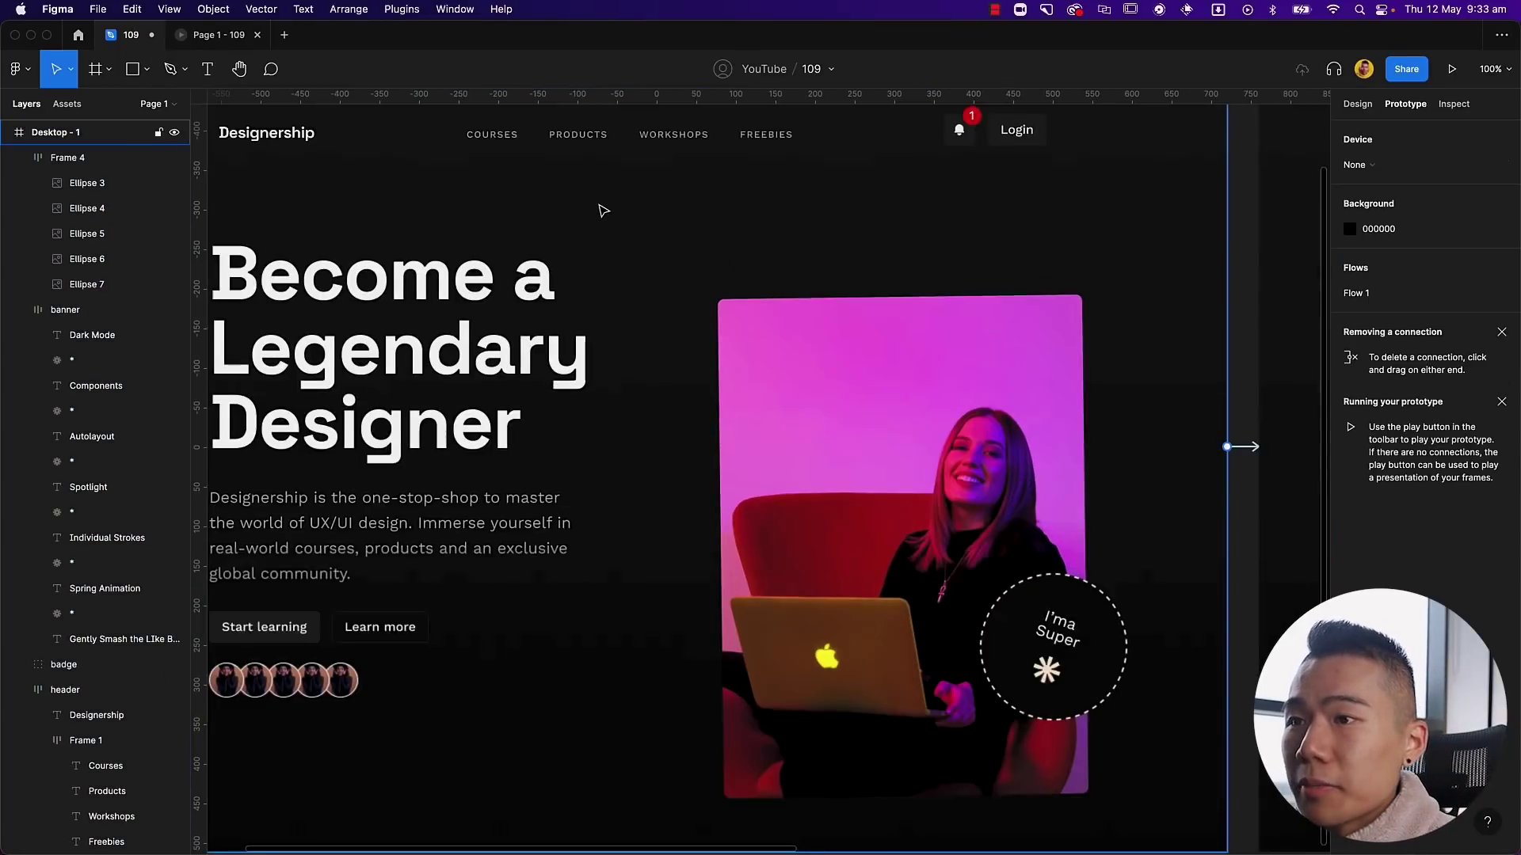
scroll(804, 207, "up", 6)
scroll(804, 206, "right", 3)
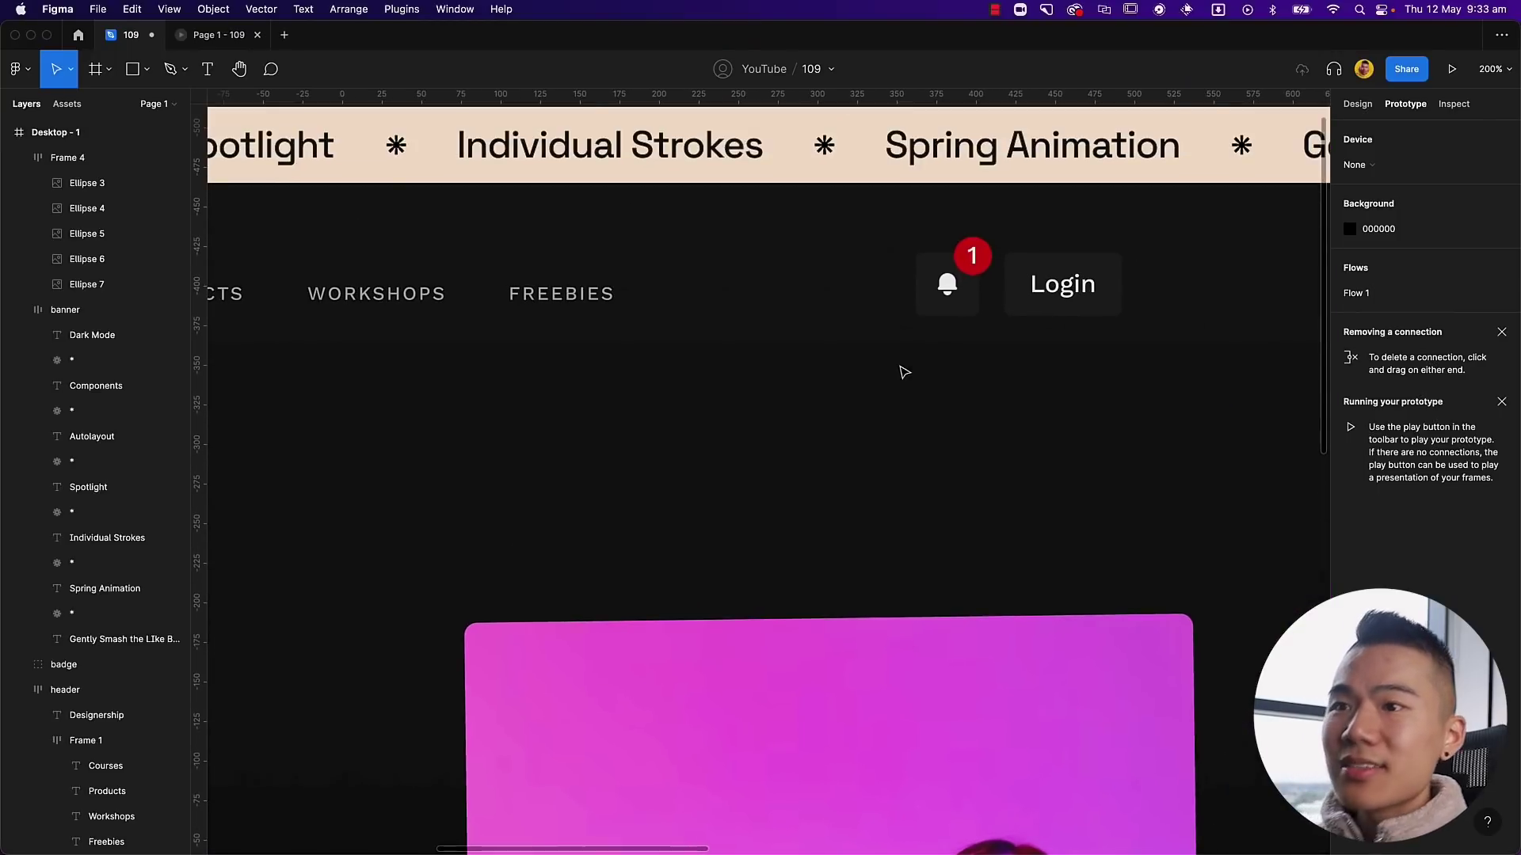
double_click(961, 305)
key("alt+8")
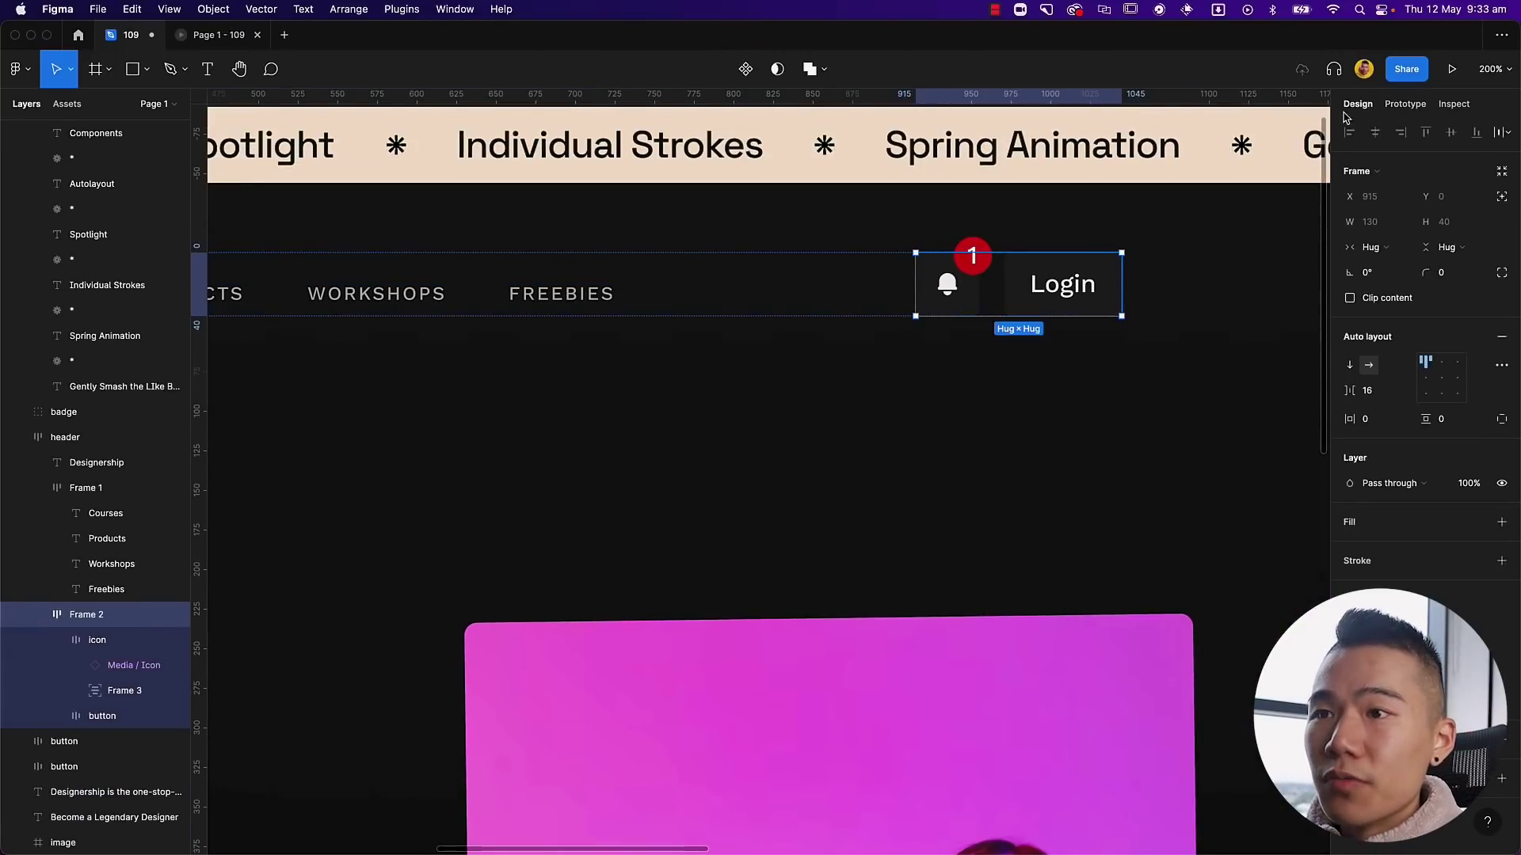
double_click(961, 305)
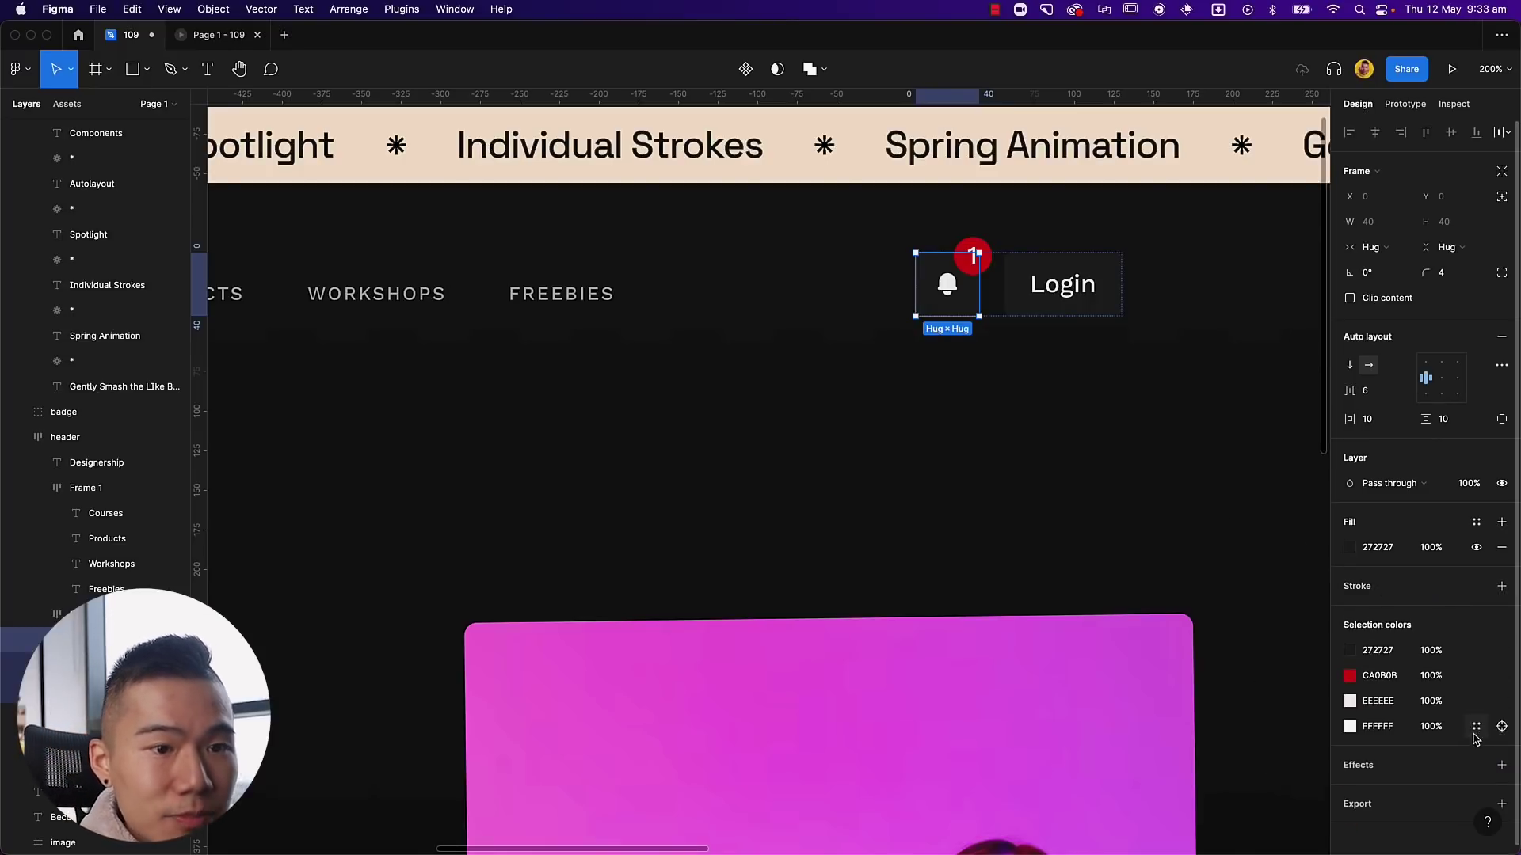
left_click(1500, 587)
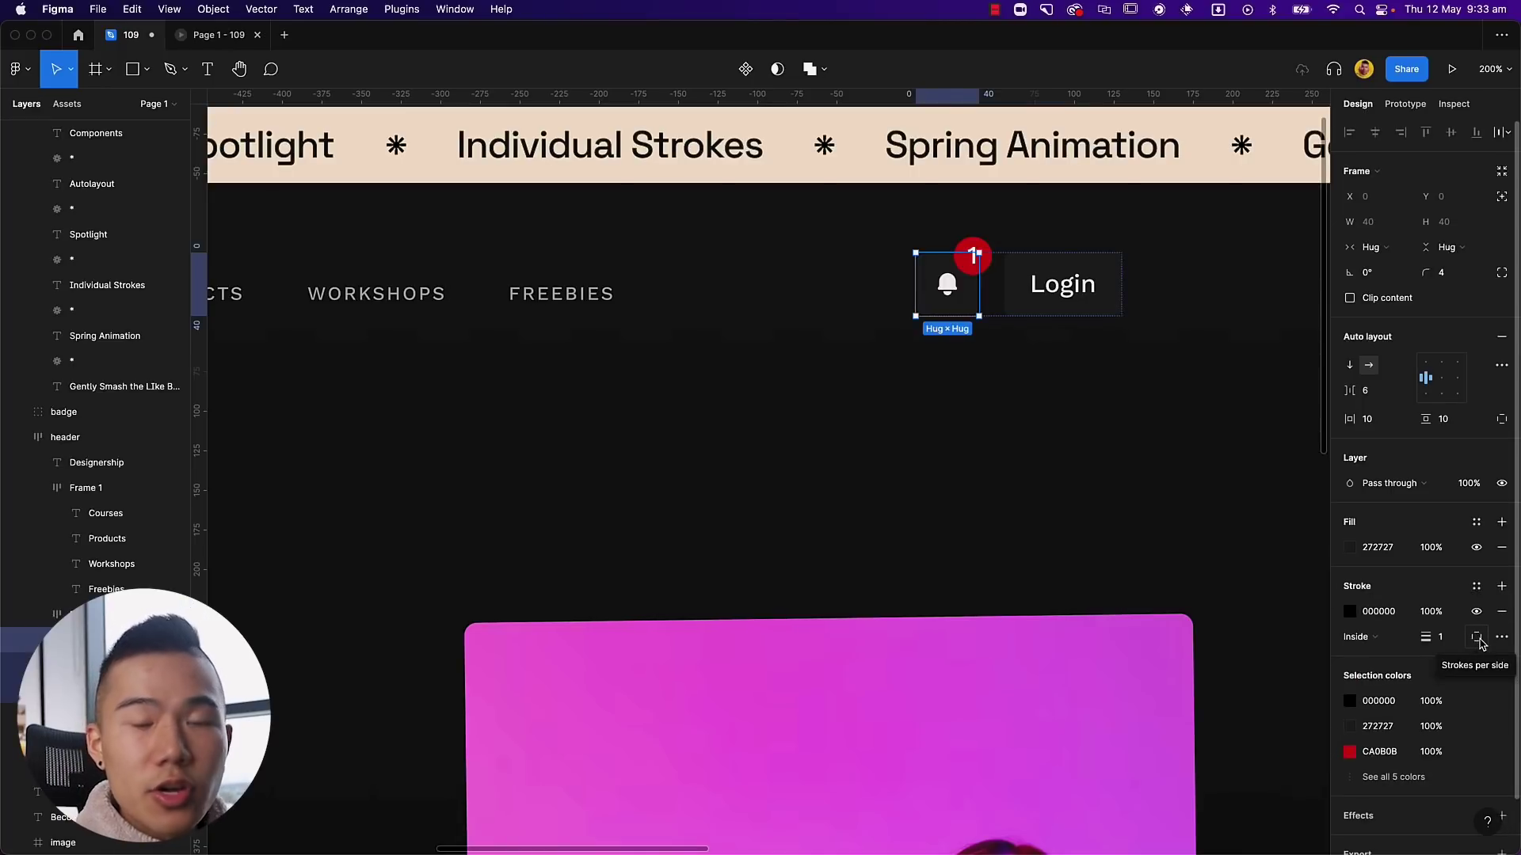
left_click(1478, 638)
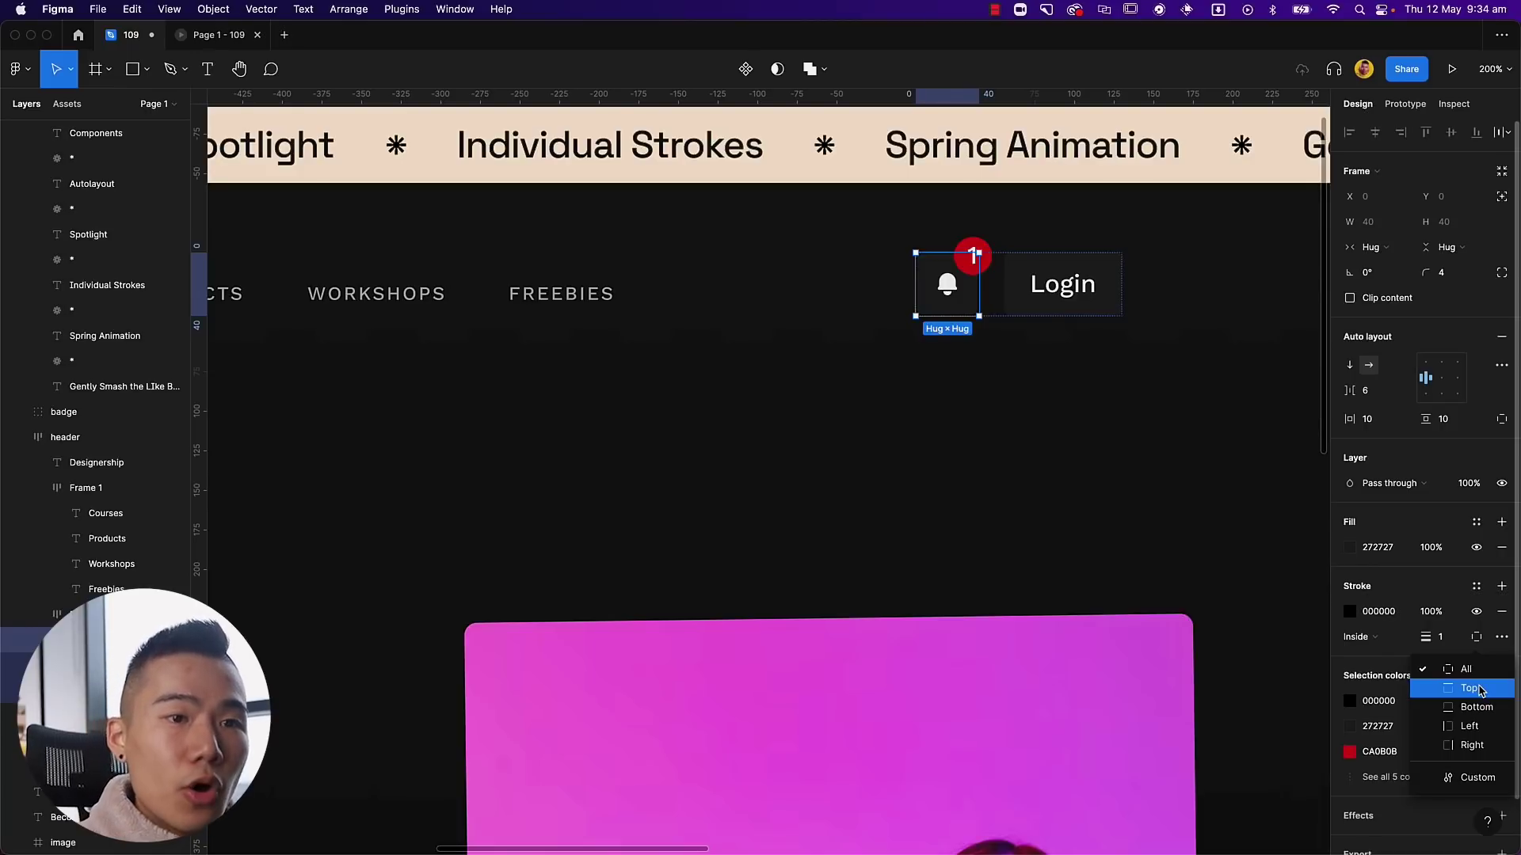
left_click(1478, 690)
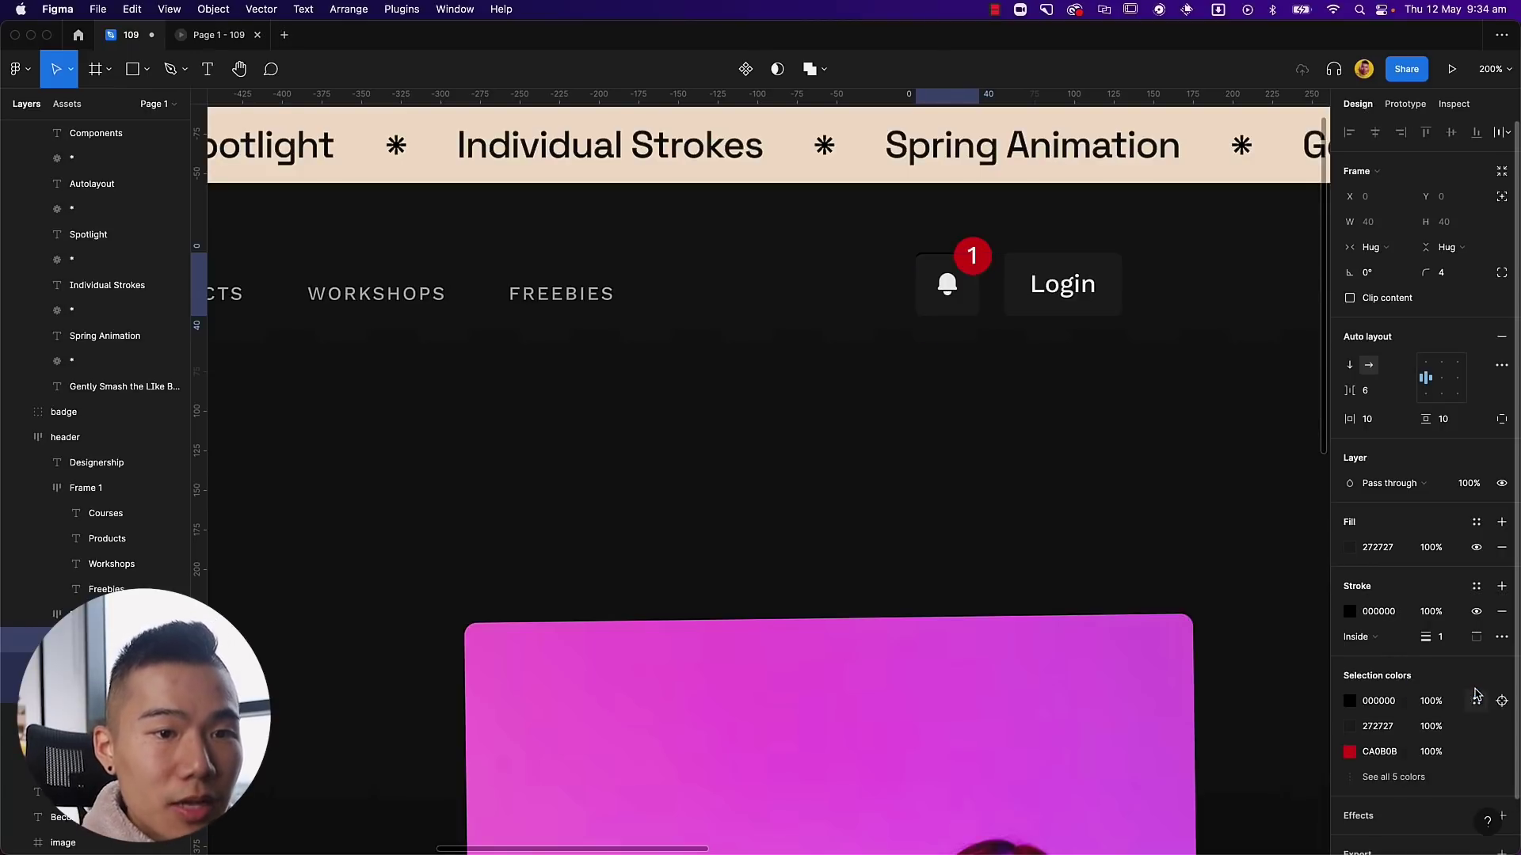
Step: Set the bell icon button's stroke color to white (FFFFFF) at 23% opacity
left_click(1349, 611)
left_click_drag(1248, 558, 1014, 381)
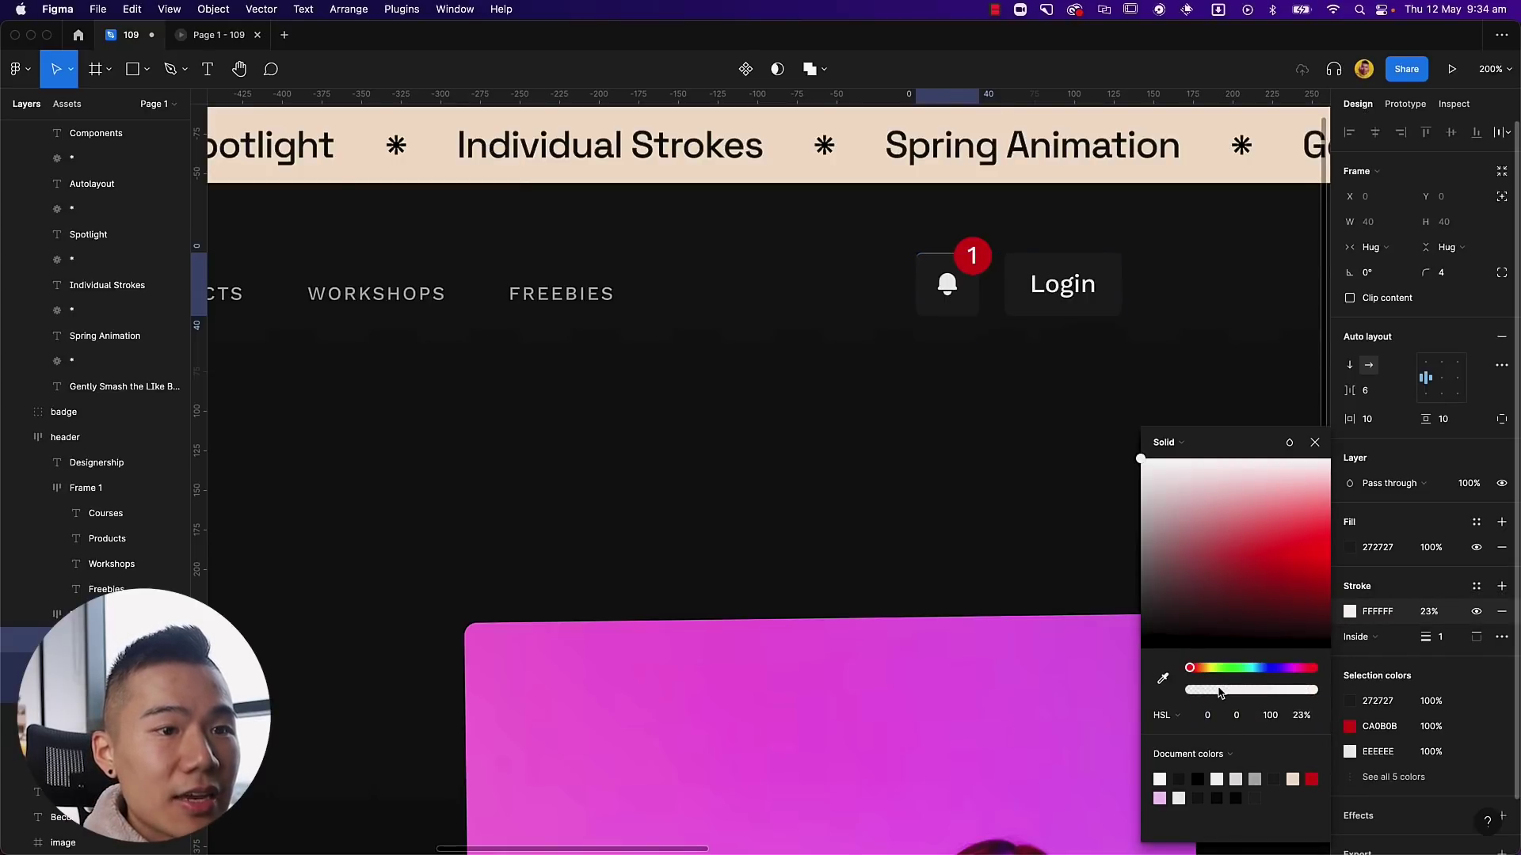
left_click(866, 449)
key("shift+0")
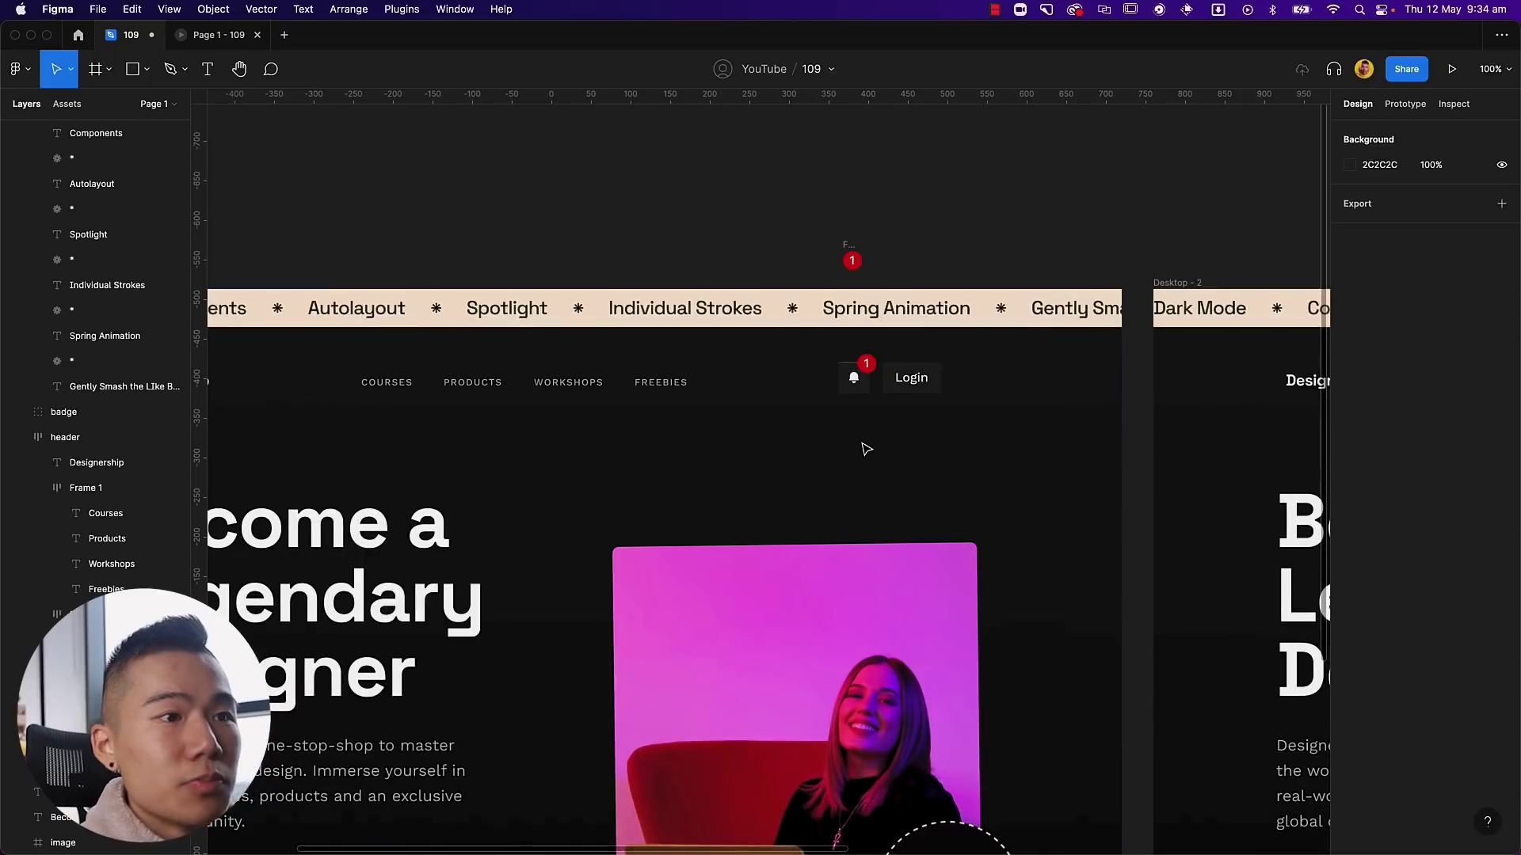
left_click_drag(861, 437, 1047, 358)
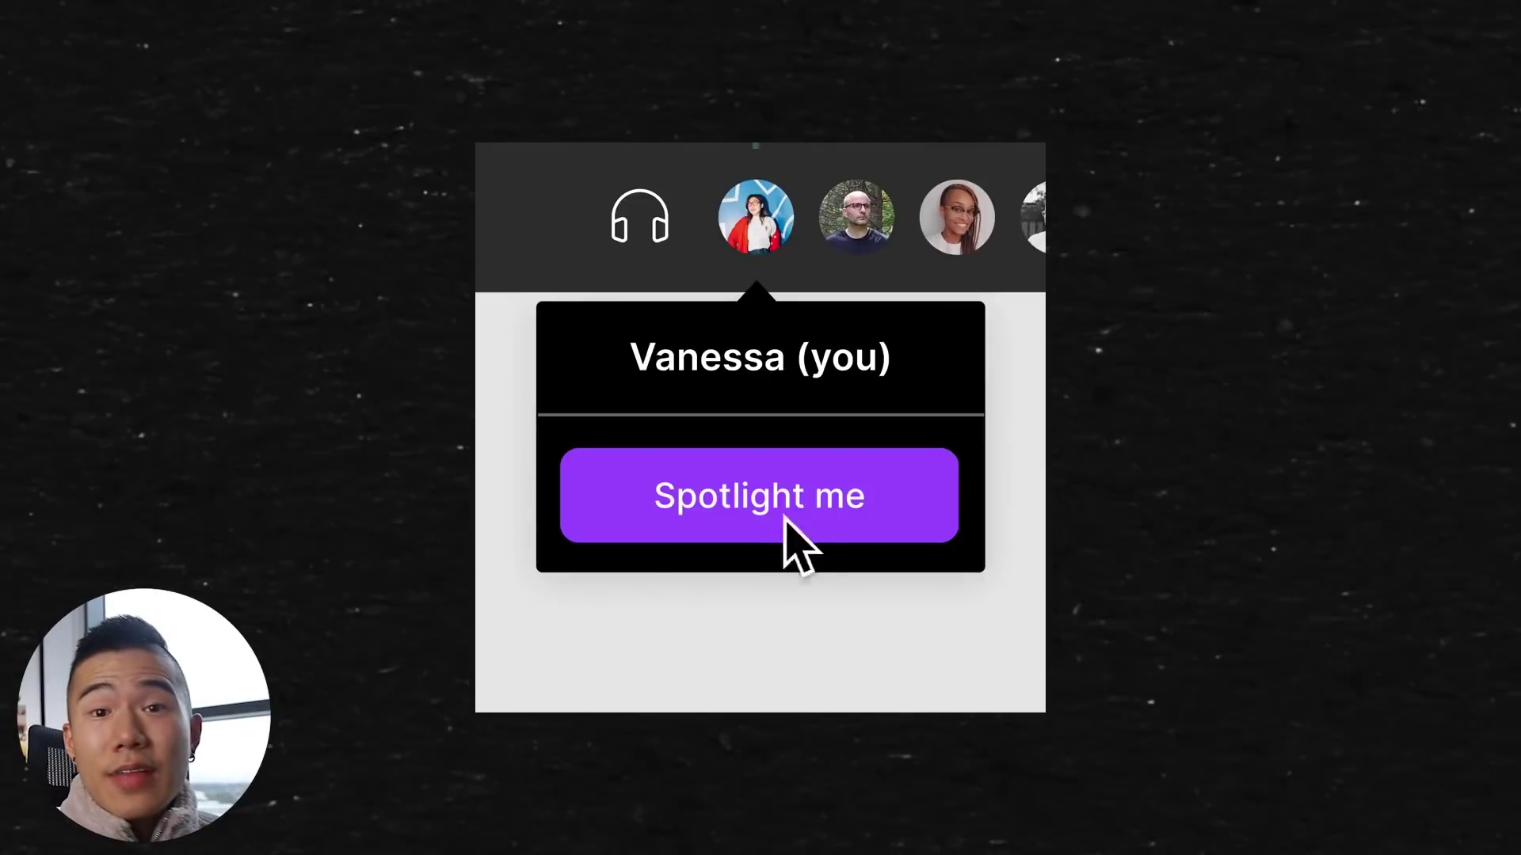
left_click(851, 502)
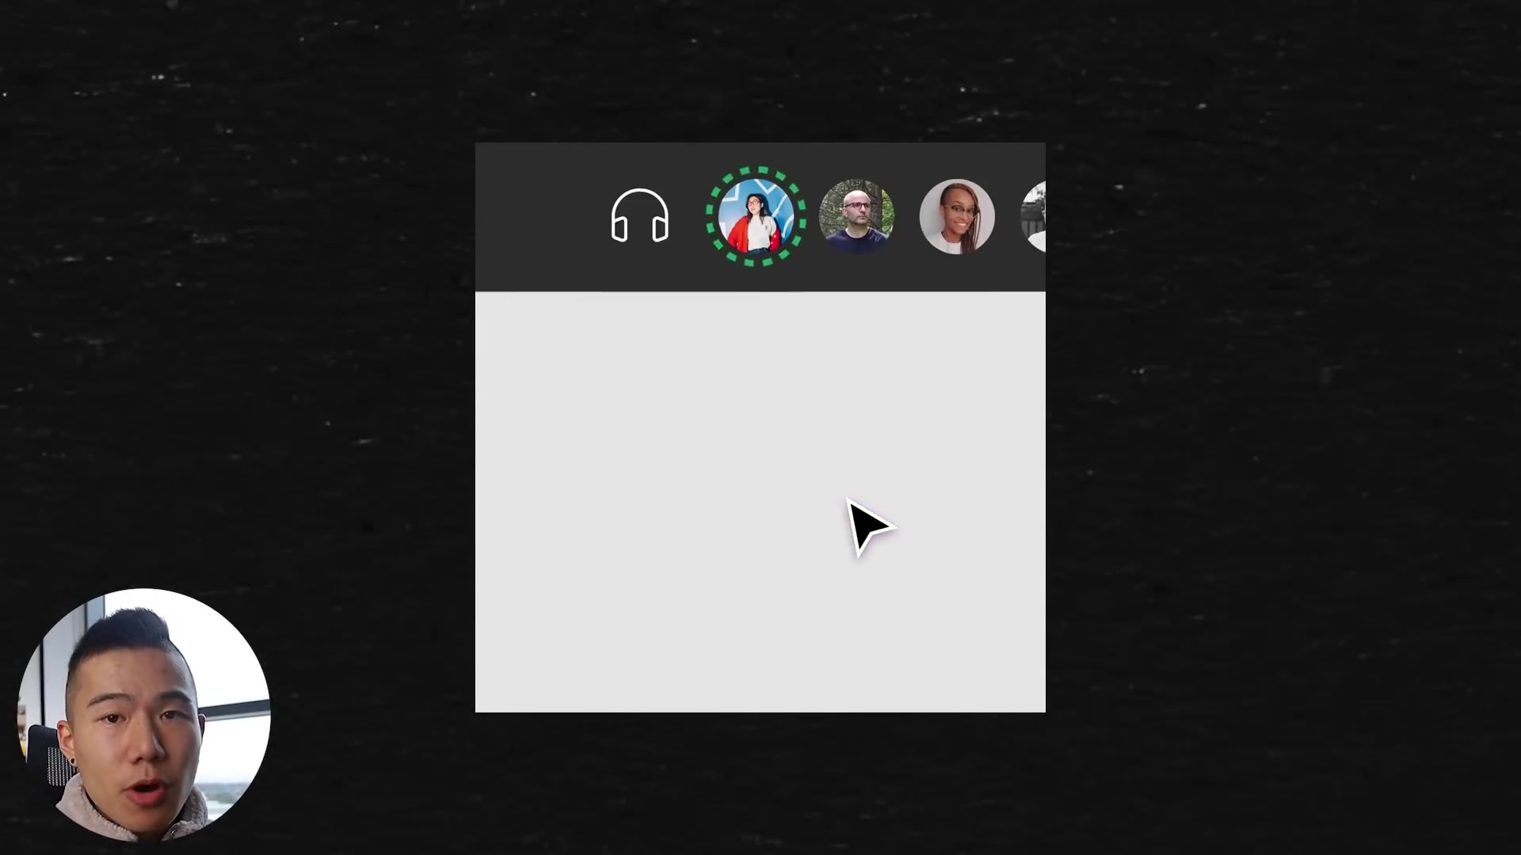
key("slash")
type("Let me walk you through the latest")
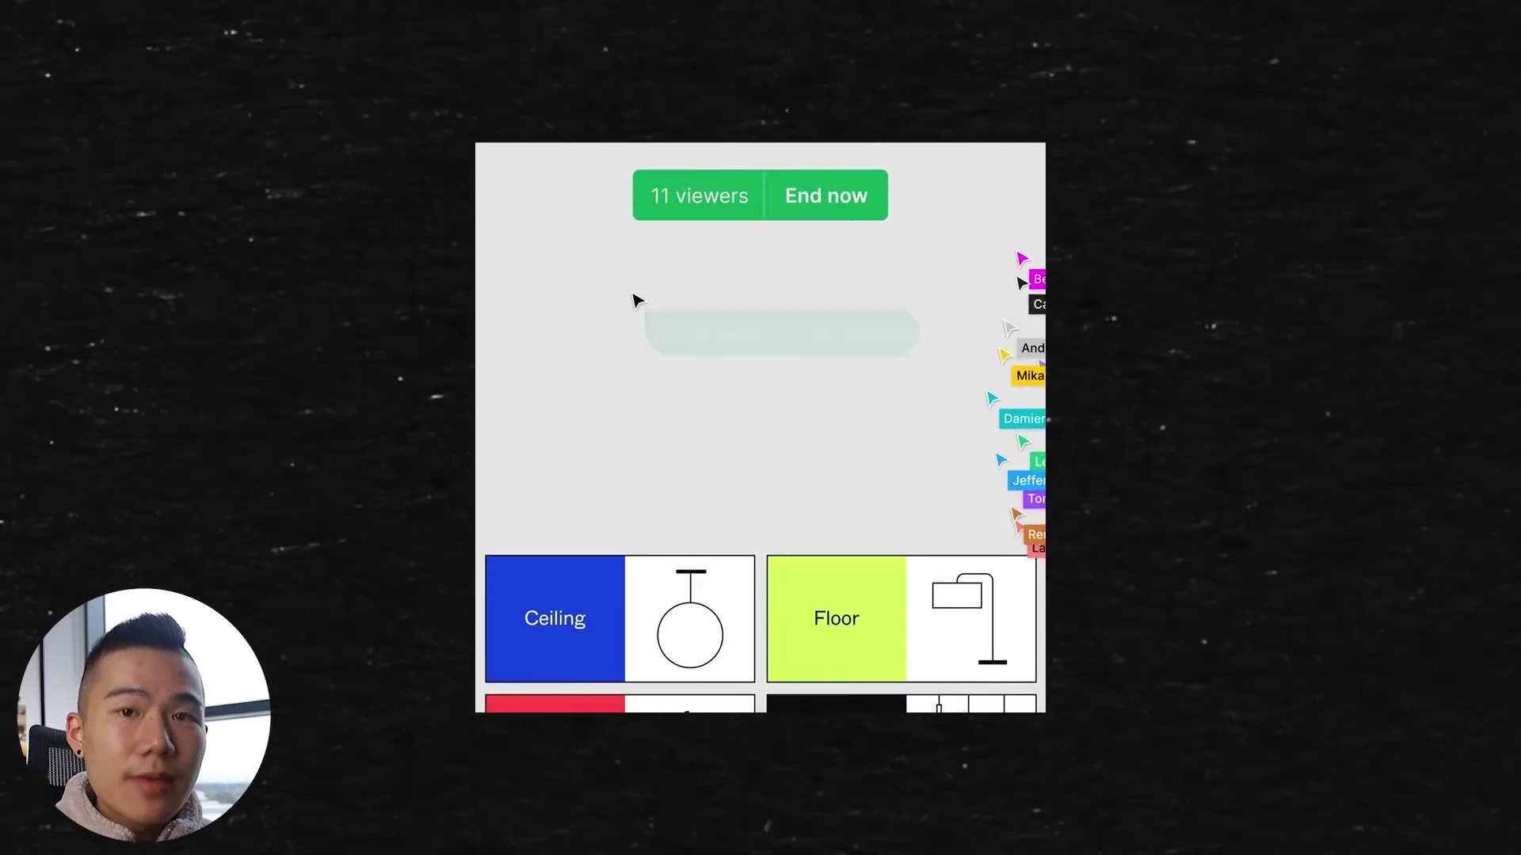
left_click_drag(781, 611, 629, 378)
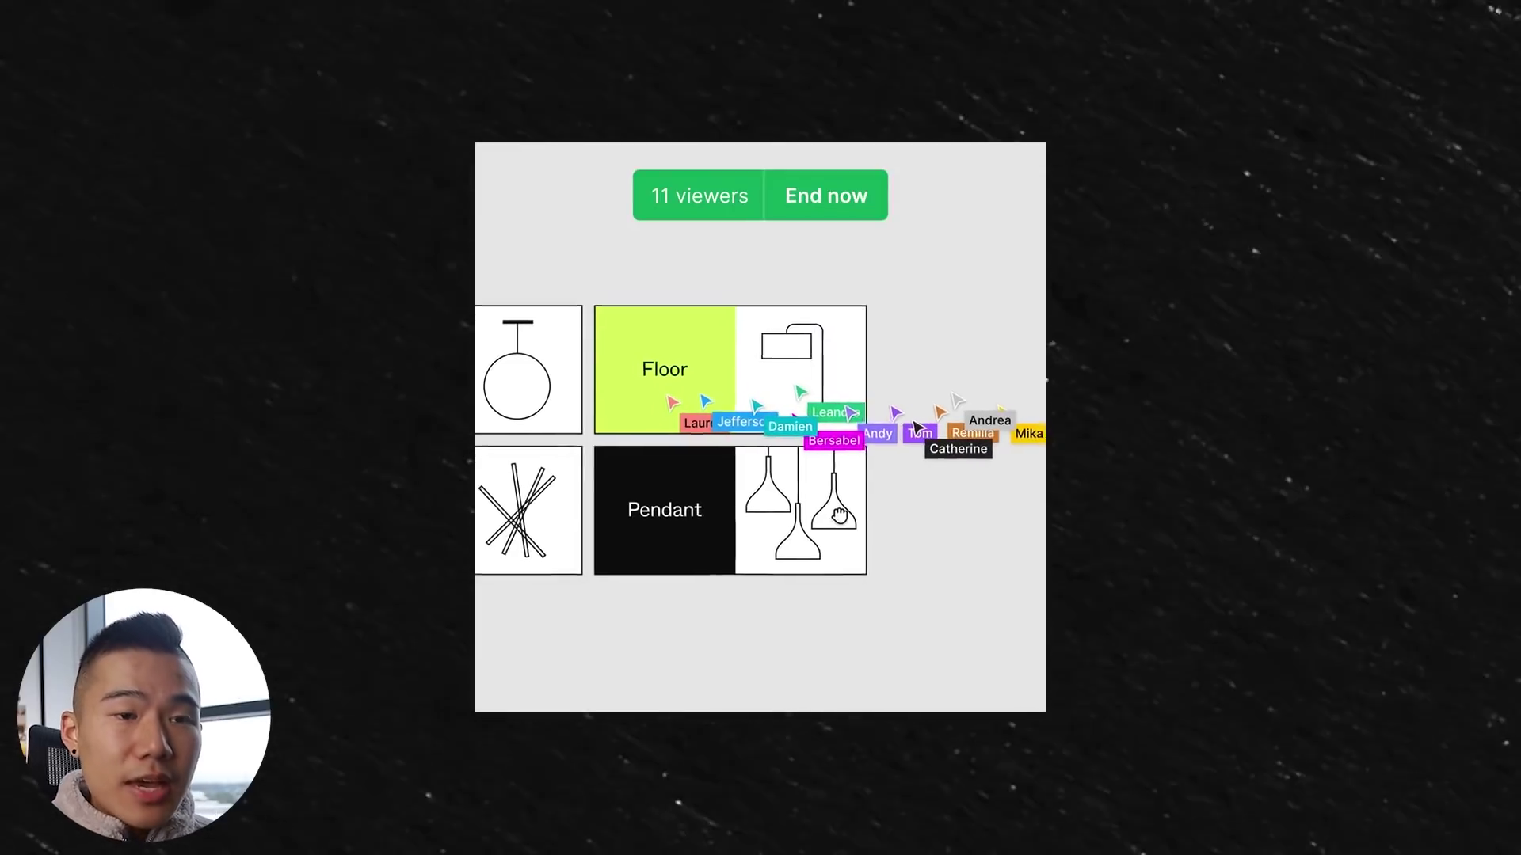
scroll(791, 482, "up", 3)
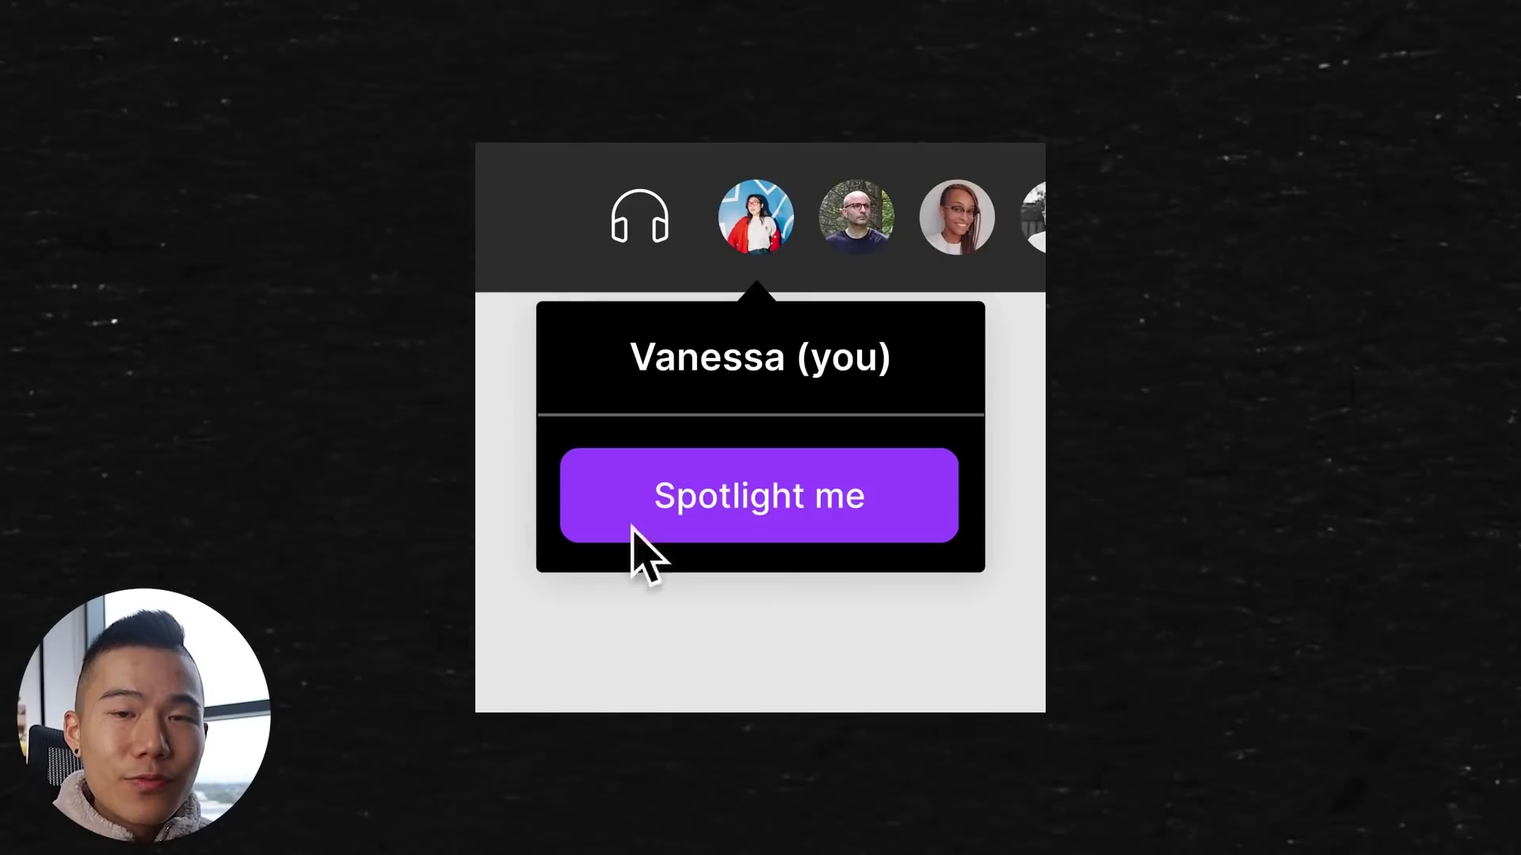
left_click(848, 501)
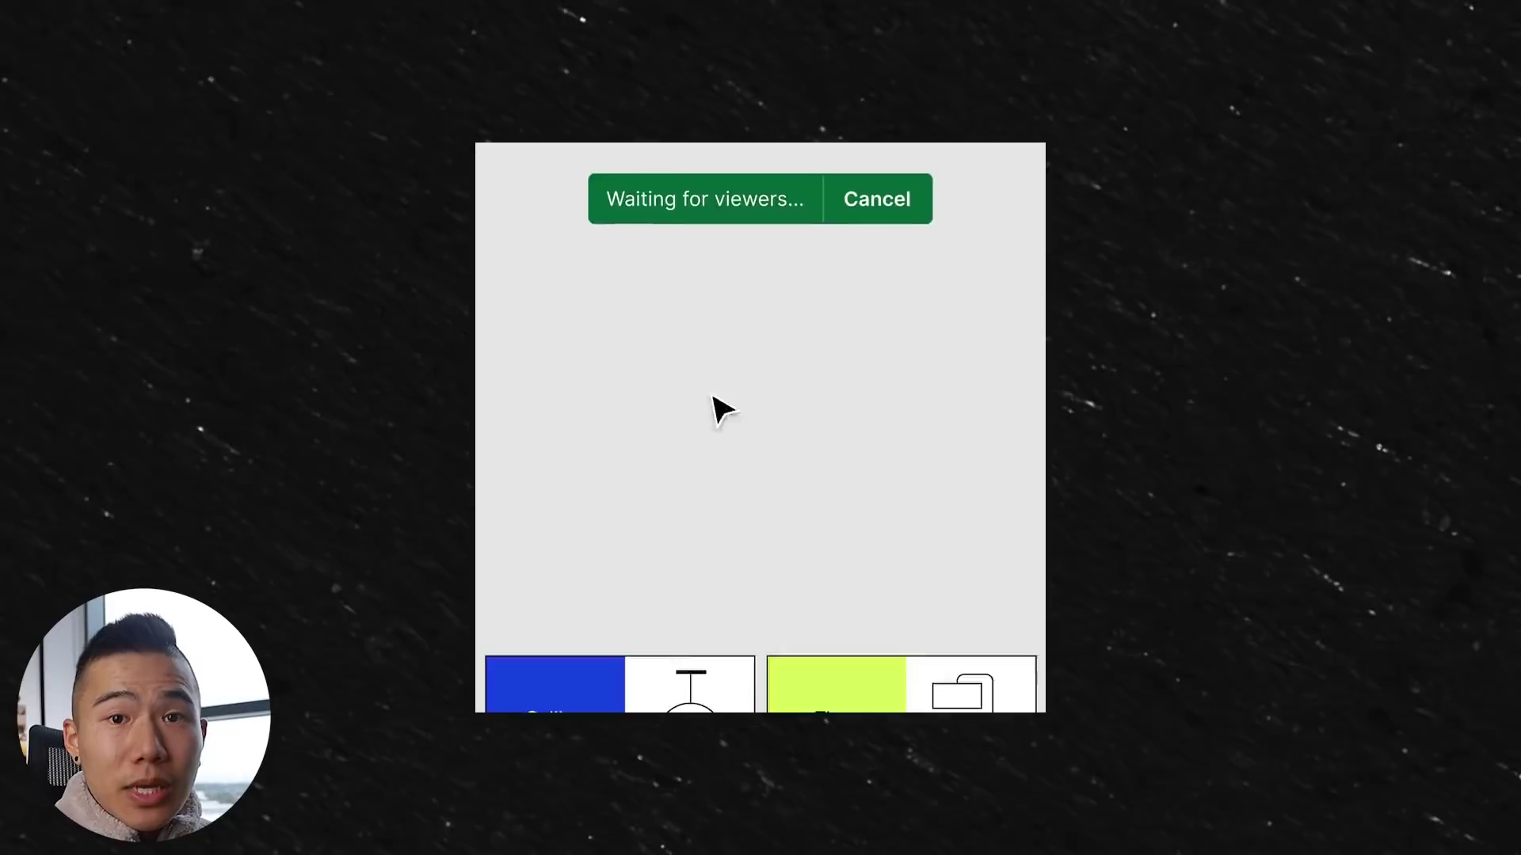
key("slash")
type("Let me w")
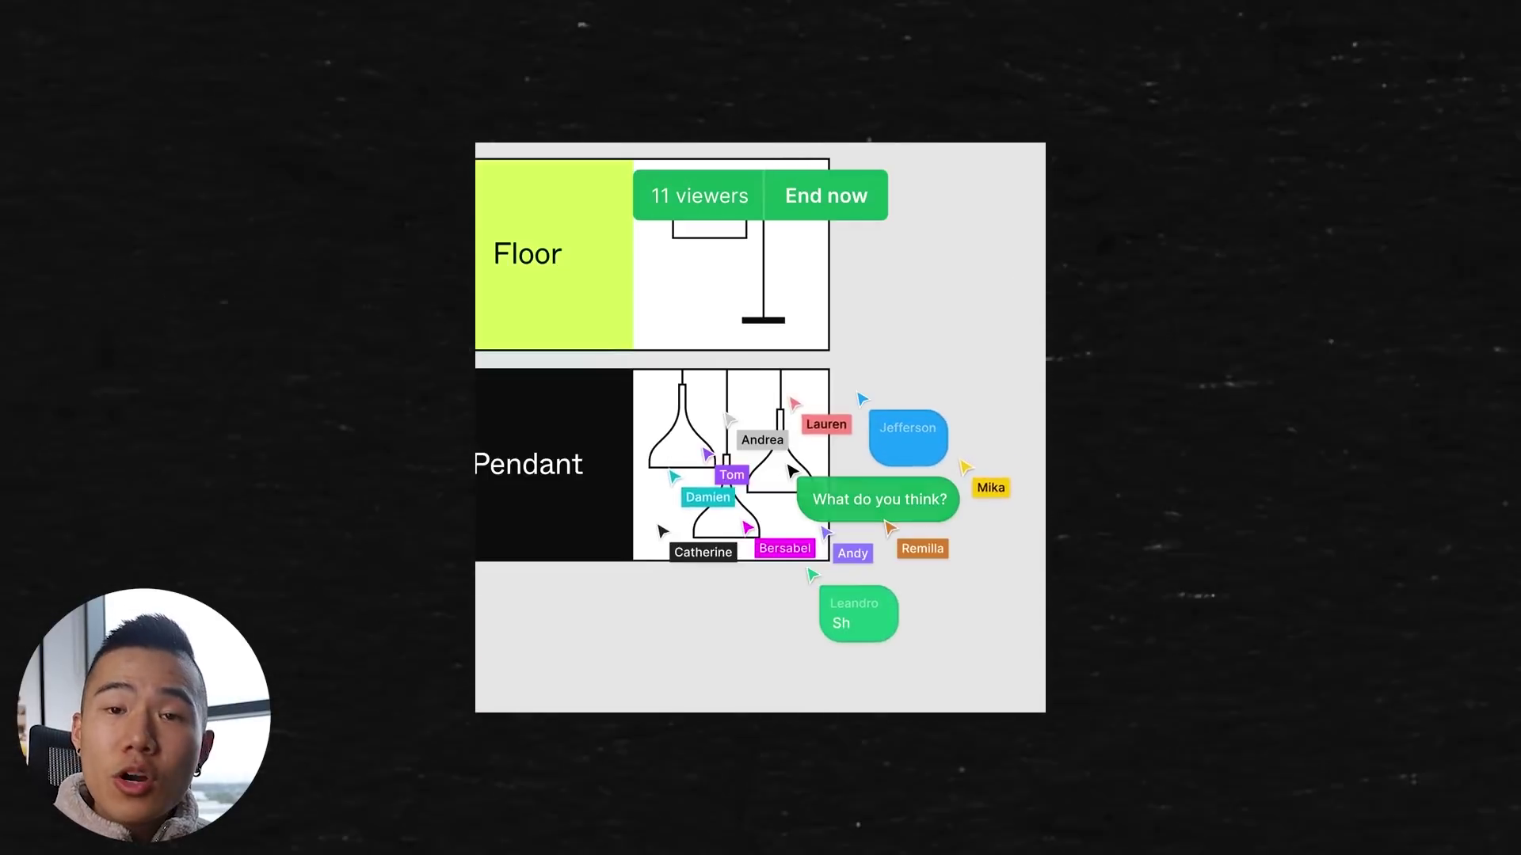